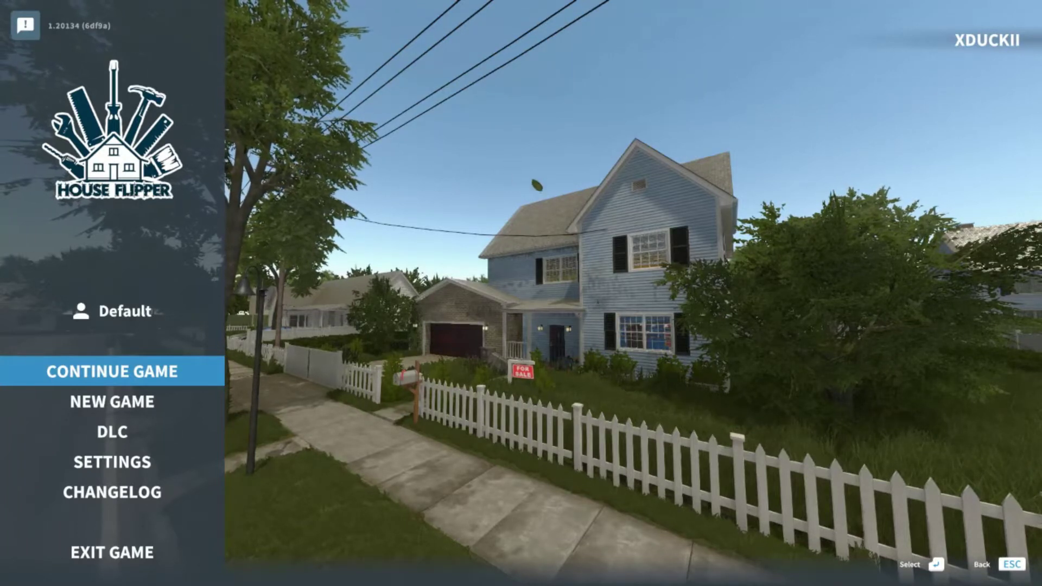
# - Resume the saved game from the main menu with Continue Game
pyautogui.press('Return')
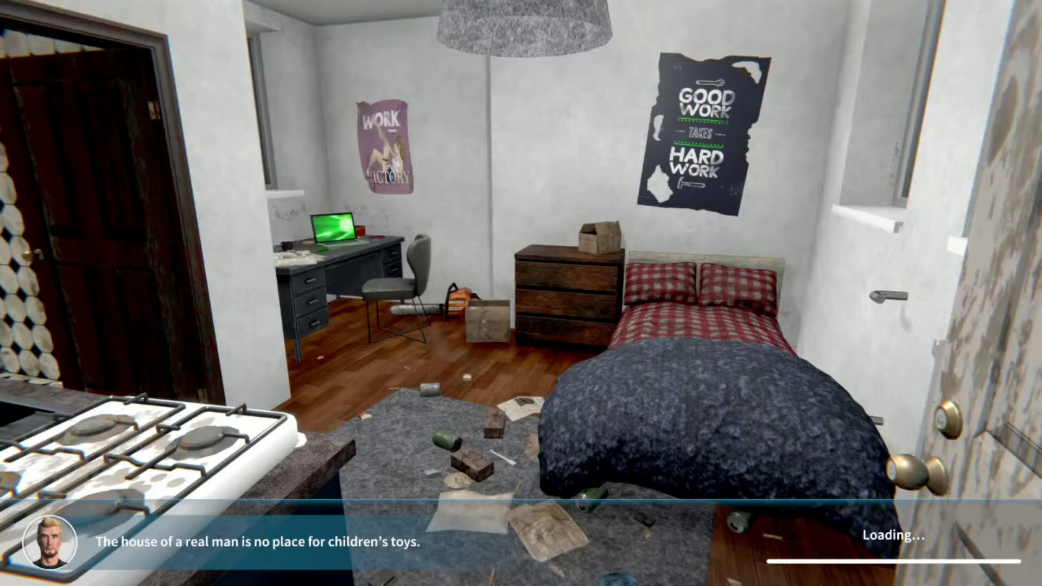
# - Walk into the office and check the laptop's mail inbox
pyautogui.press('w')
pyautogui.press('e')
pyautogui.press('w')
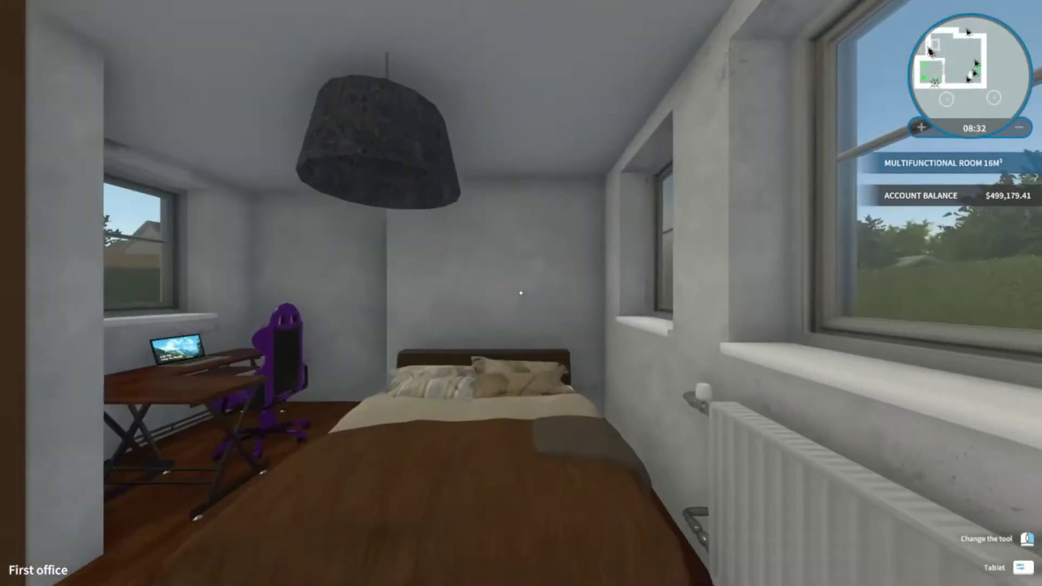
pyautogui.press('w')
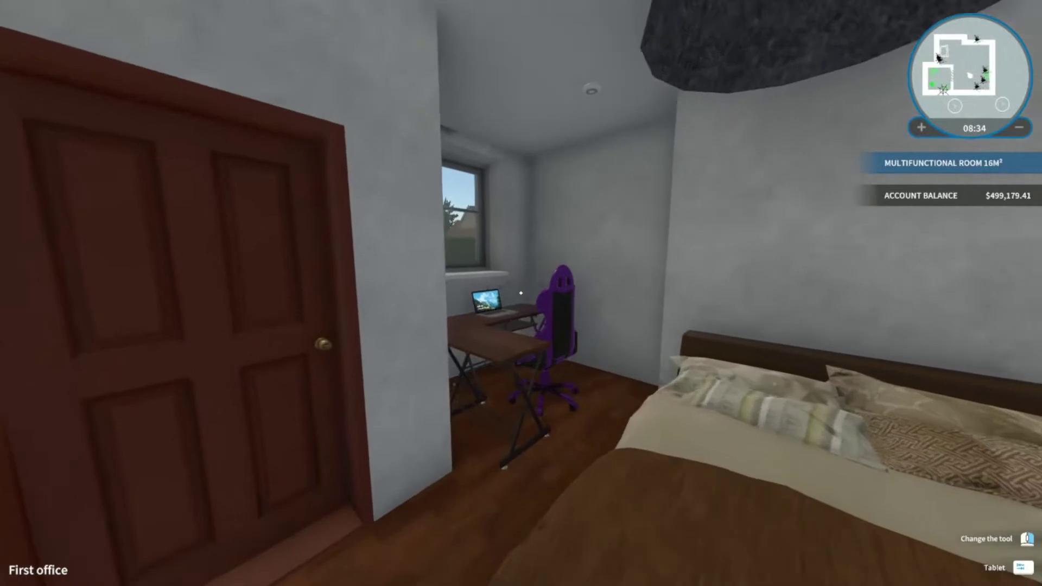
pyautogui.press('w')
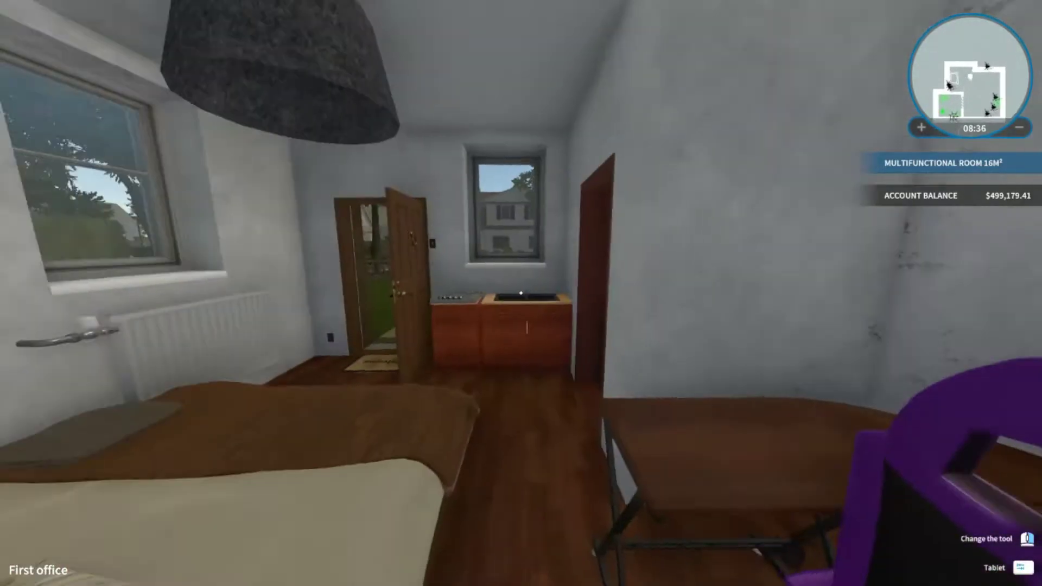
pyautogui.press('w')
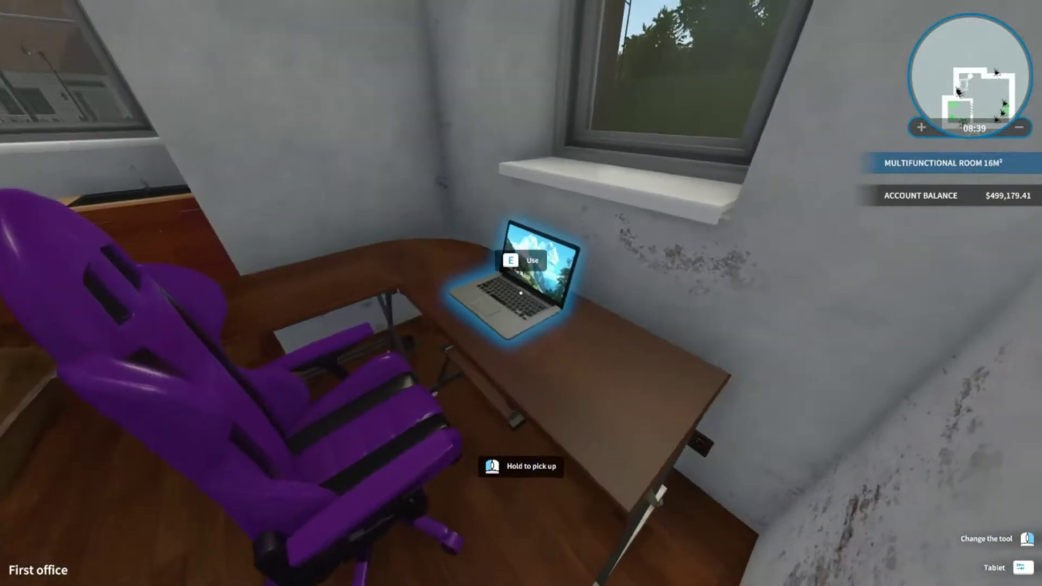
pyautogui.click(521, 294)
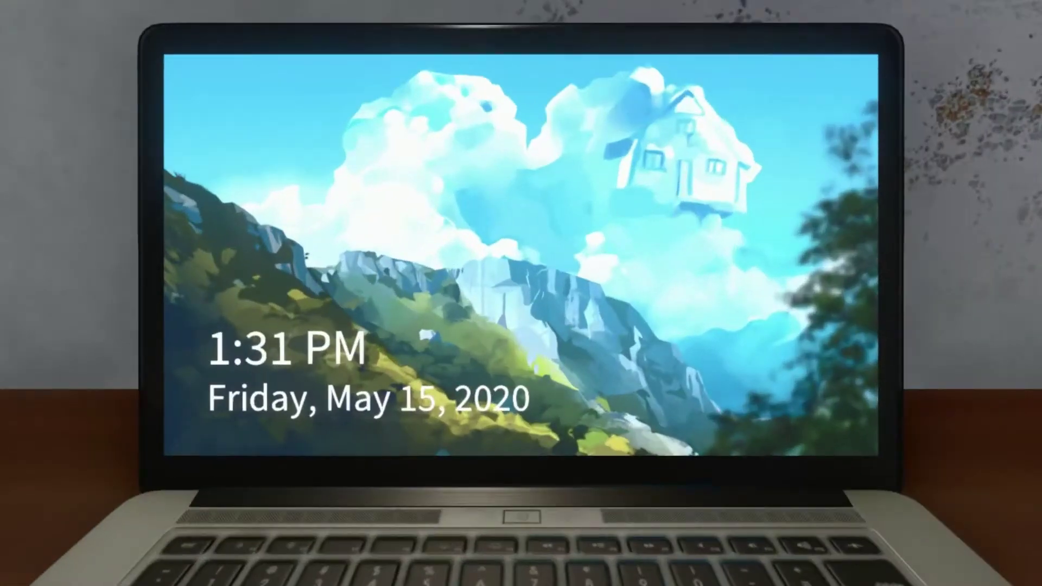
pyautogui.click(281, 242)
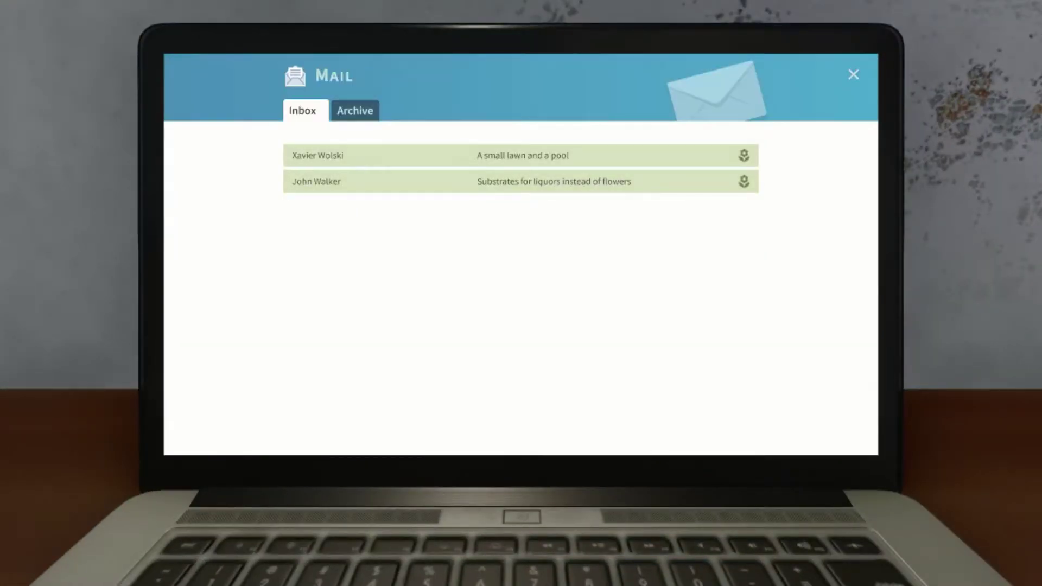
pyautogui.press('Escape')
# - Browse the town job map, panning from the beach across town
pyautogui.click(440, 243)
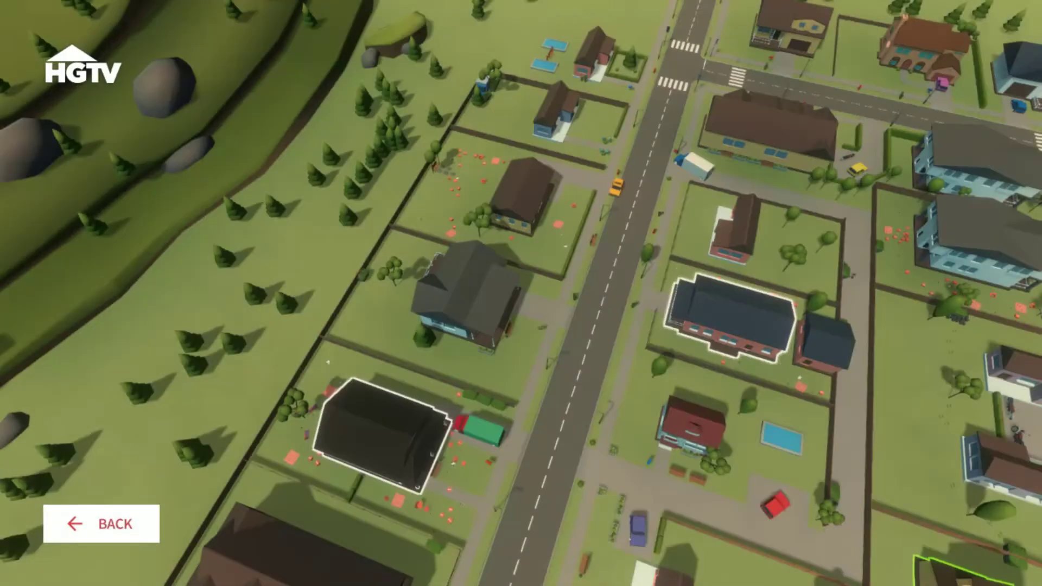
pyautogui.moveTo(521, 407); pyautogui.dragTo(522, 163)
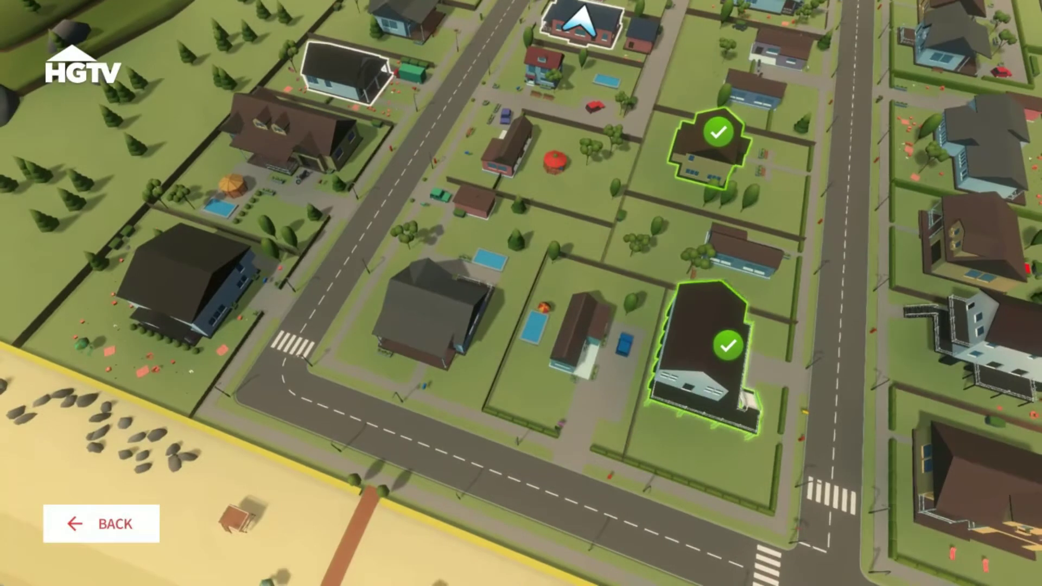
pyautogui.moveTo(522, 163); pyautogui.dragTo(570, 408)
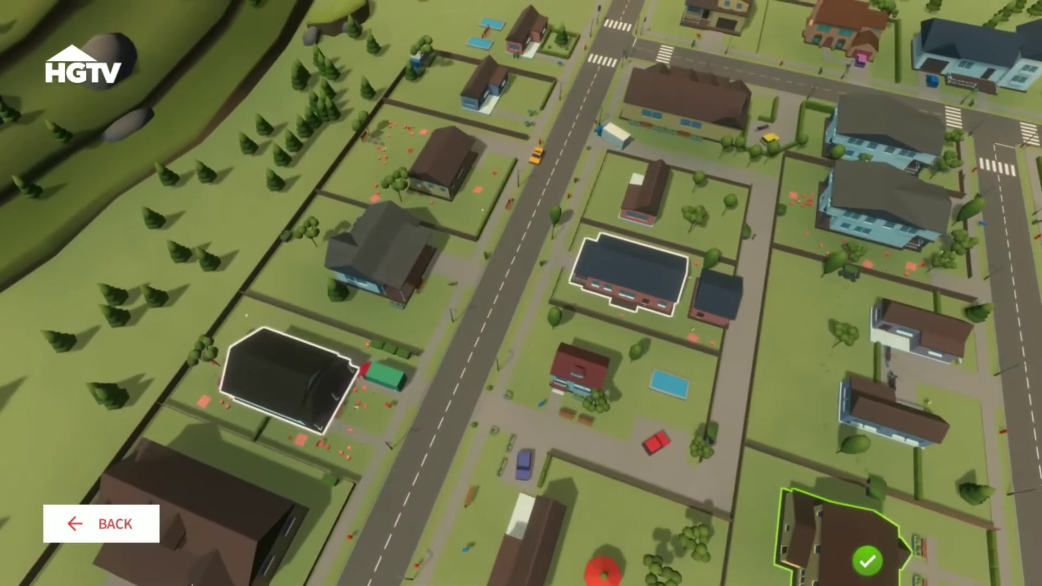
pyautogui.moveTo(521, 163); pyautogui.dragTo(522, 366)
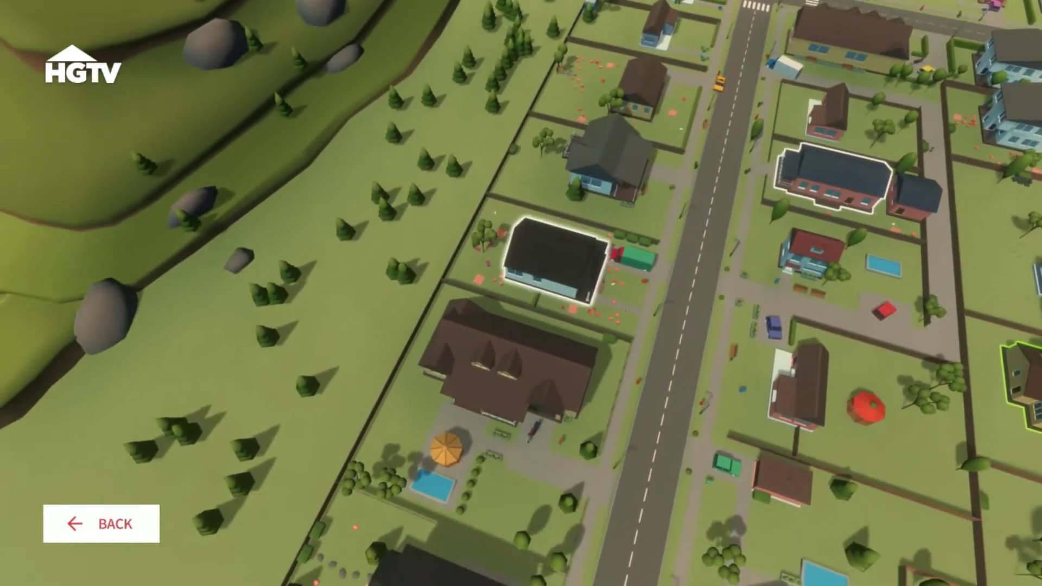
# - Accept the Man's Job for the chosen house to see its $6,500 briefing
pyautogui.click(538, 220)
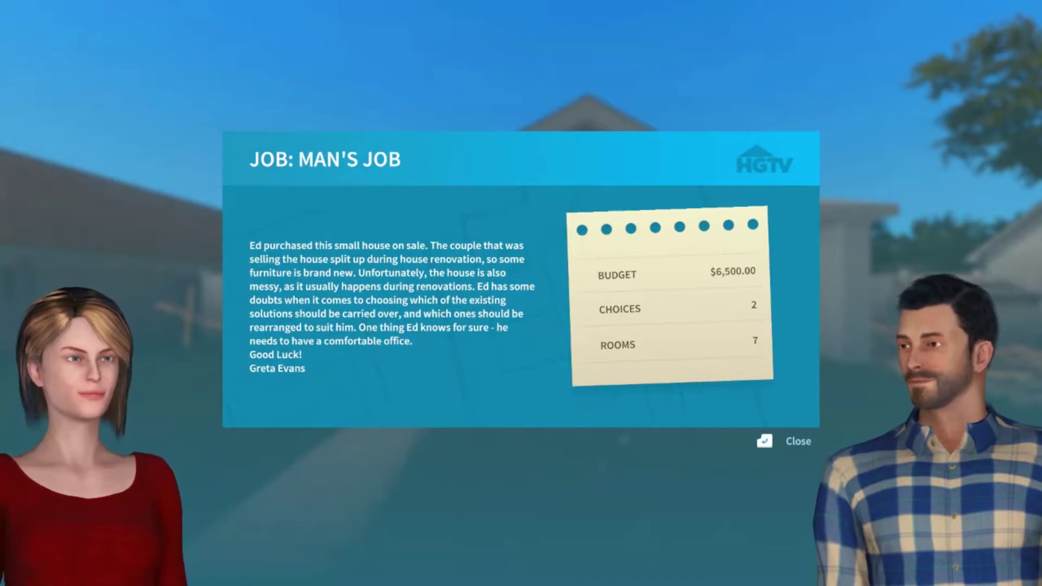
# - Close the job briefing and equip the Move Objects tool at the porch
pyautogui.click(798, 440)
pyautogui.press('w')
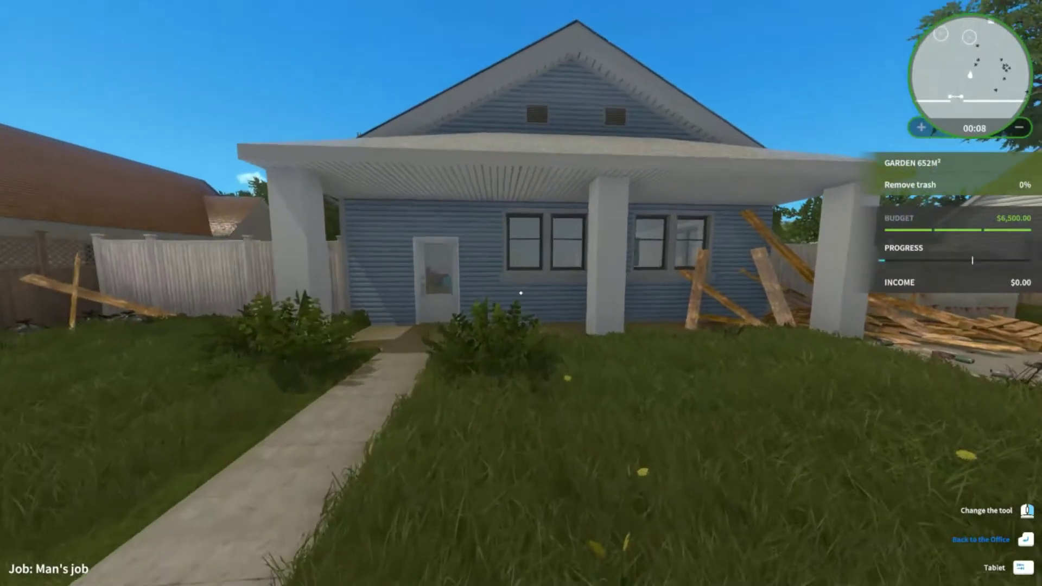
pyautogui.press('Tab')
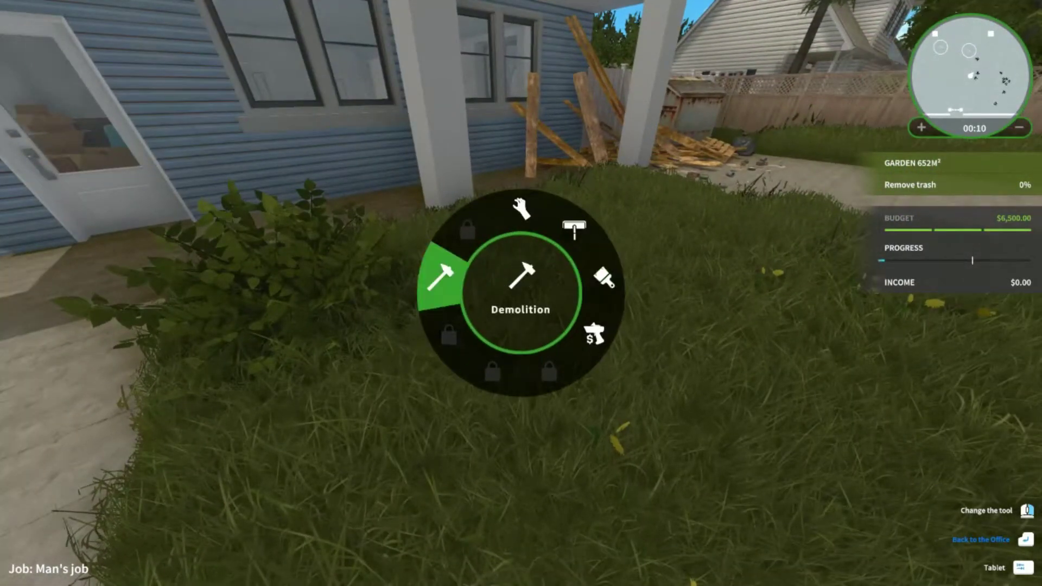
pyautogui.click(523, 210)
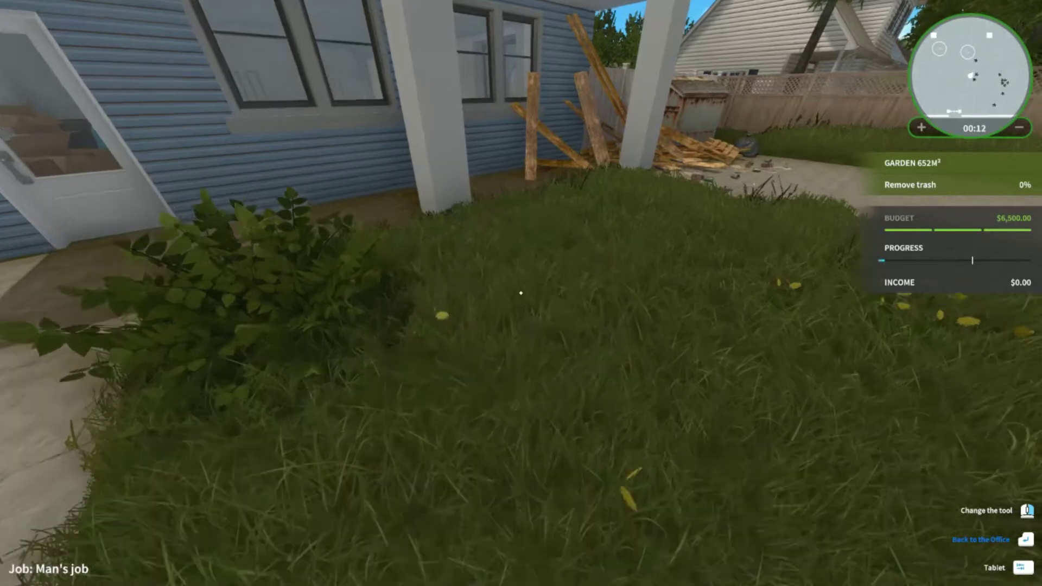
# - Dispose of the porch planks, pallet, cement bag, trash bag and patio trash
pyautogui.press('w')
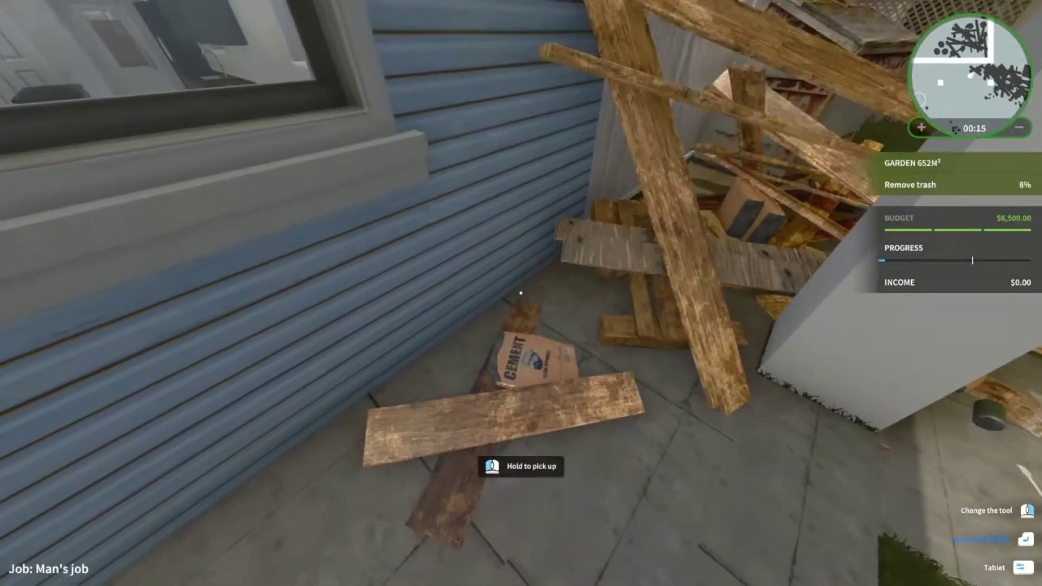
pyautogui.click(522, 293)
pyautogui.click(521, 294)
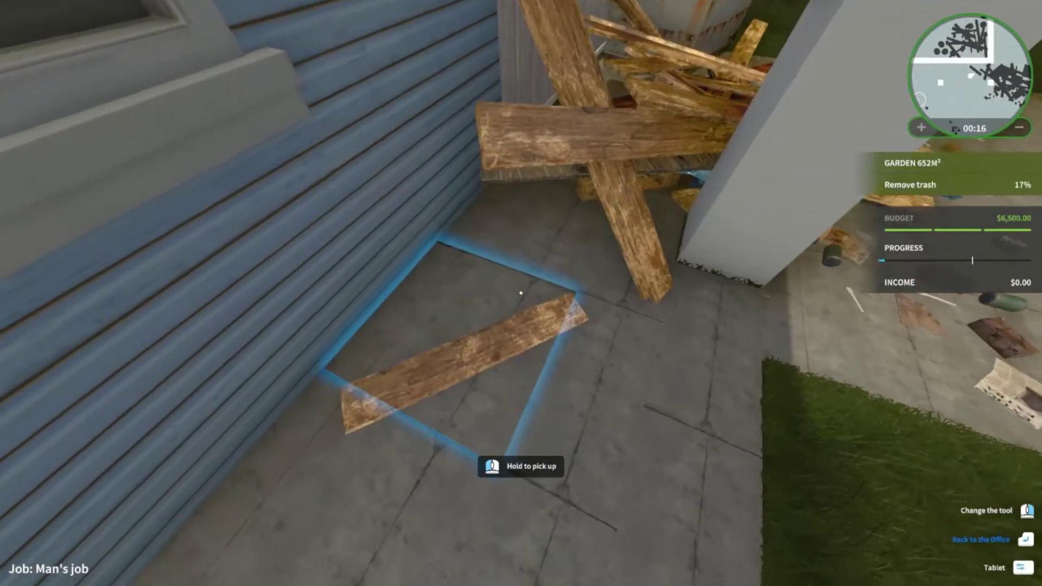
pyautogui.click(521, 293)
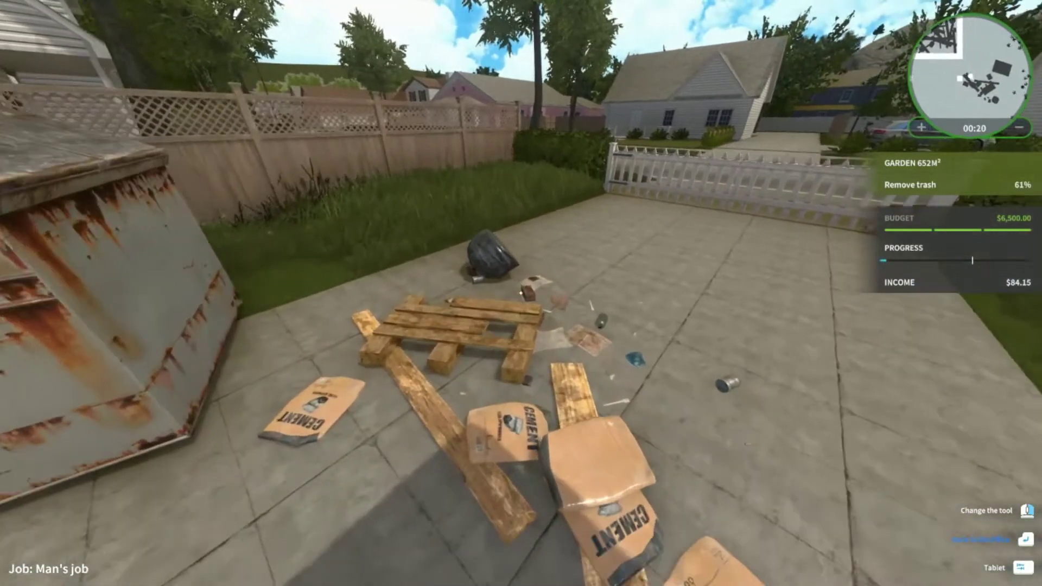
pyautogui.click(522, 294)
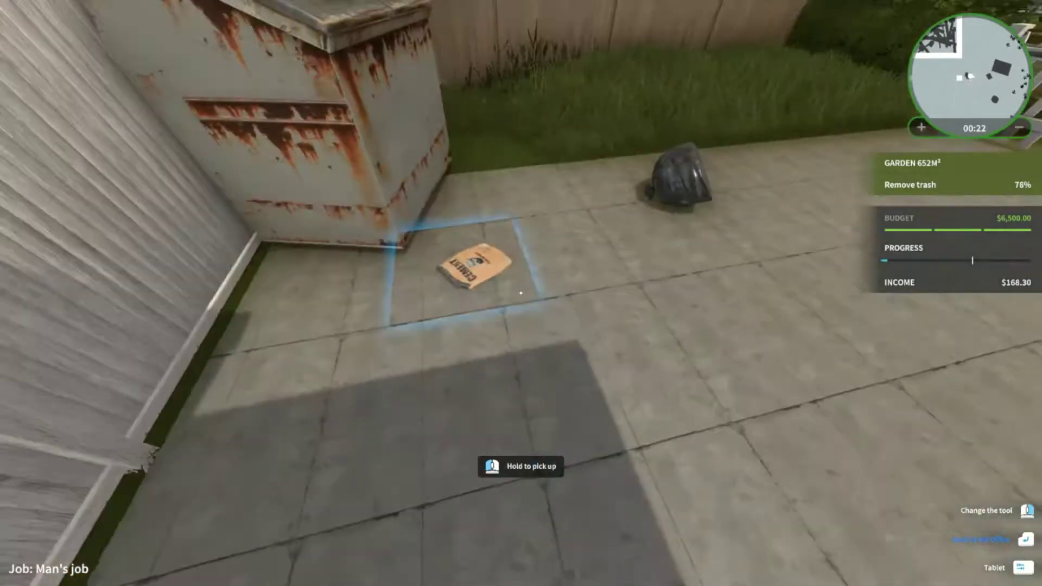
pyautogui.click(522, 294)
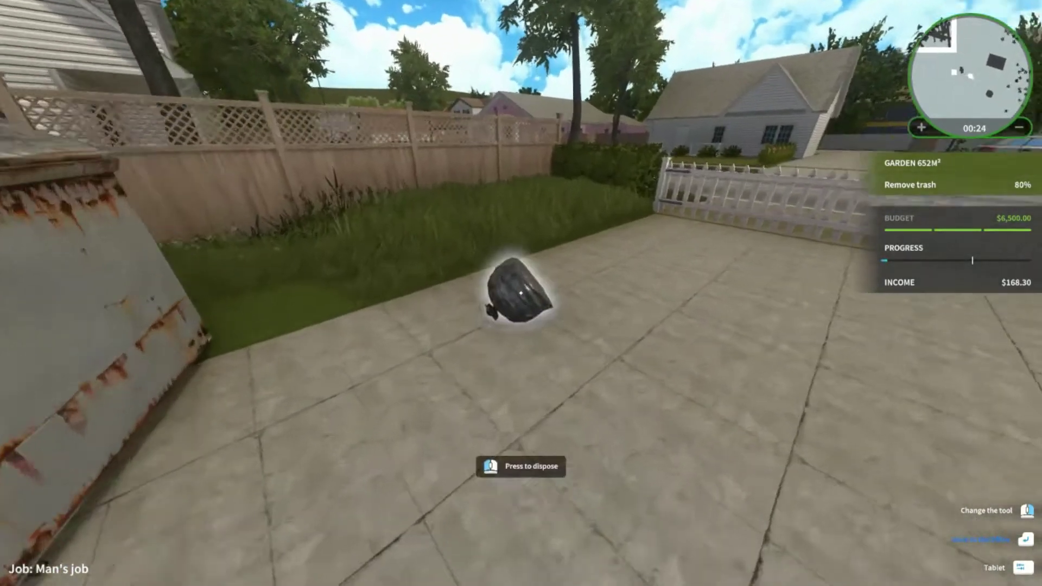
pyautogui.click(521, 294)
pyautogui.click(521, 294)
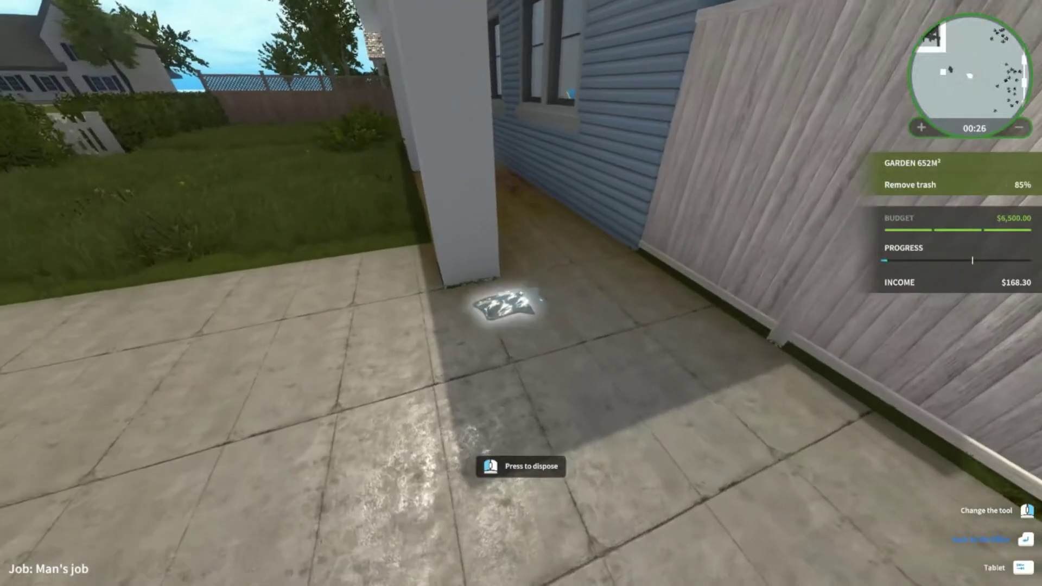
# - Cross the lawn and dispose of the planks by the fence
pyautogui.press('w')
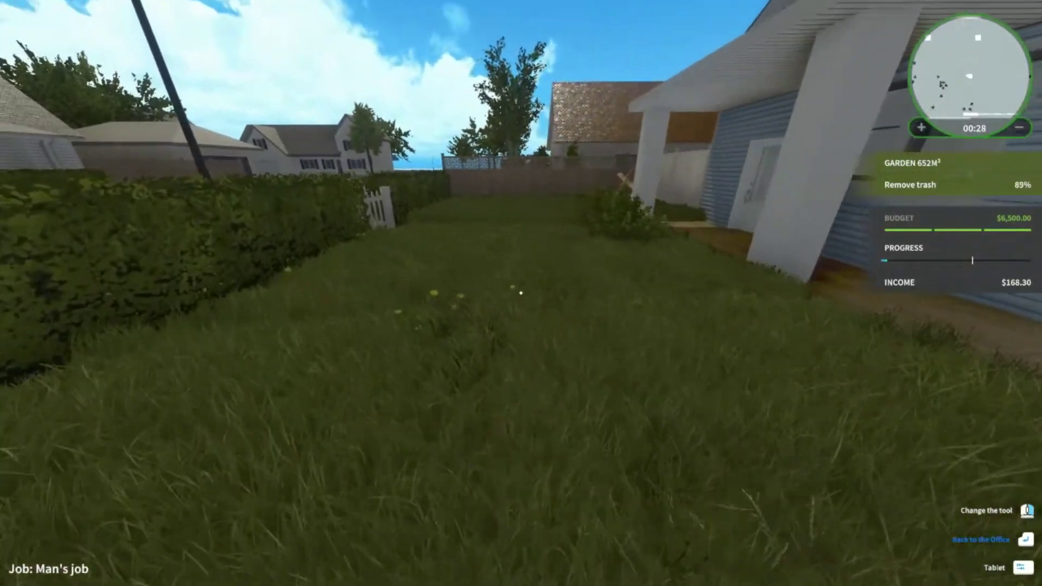
pyautogui.press('w')
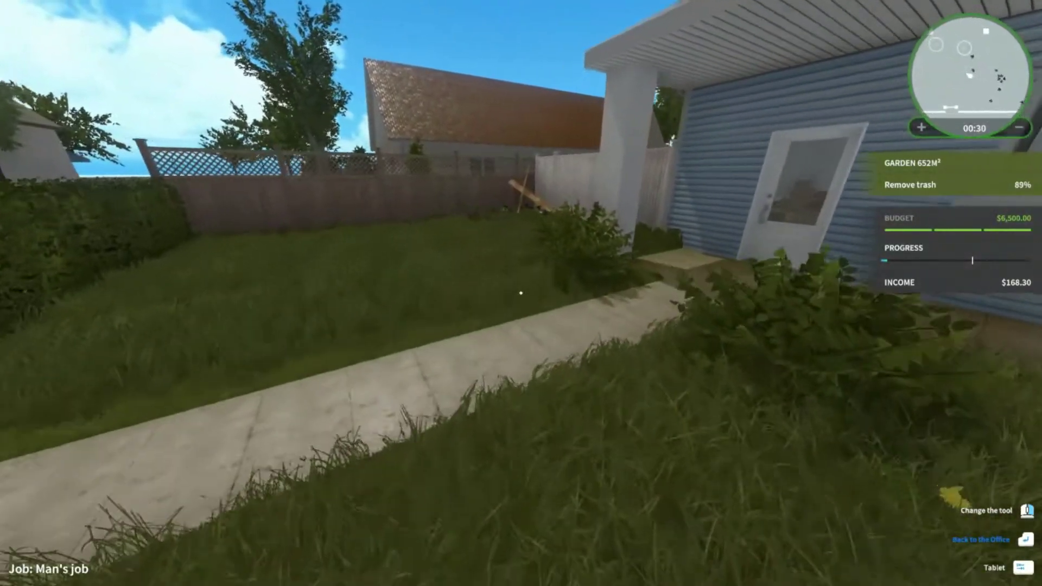
pyautogui.press('w')
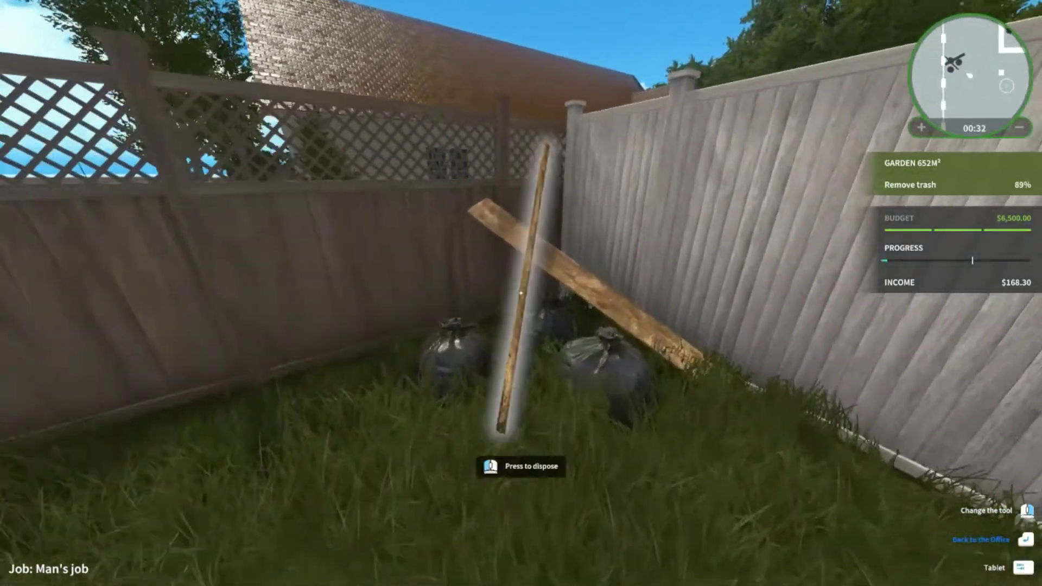
pyautogui.click(522, 294)
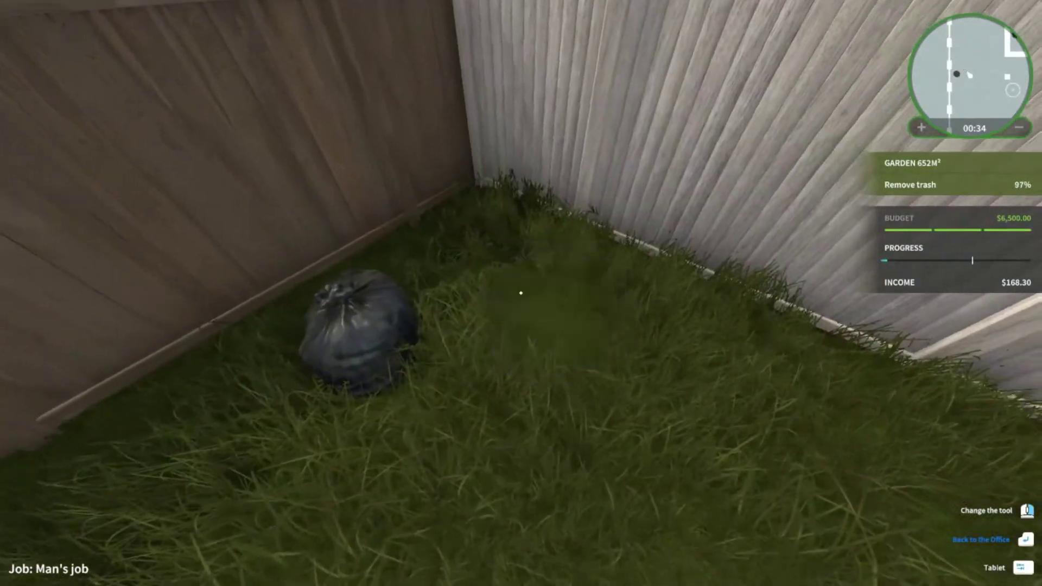
pyautogui.press('w')
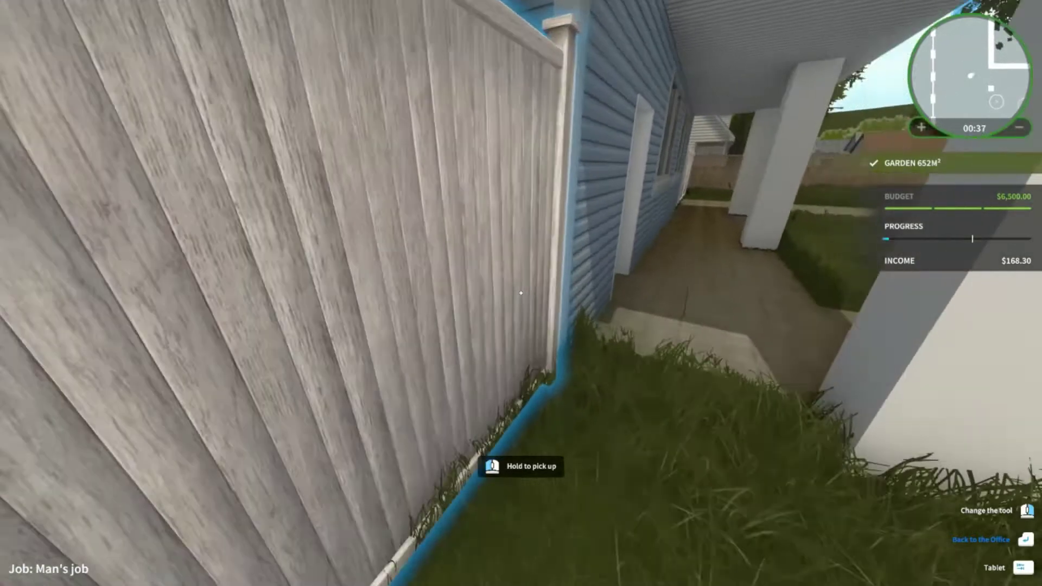
# - Remove the cardboard boxes from the floor, dresser and side table
pyautogui.press('w')
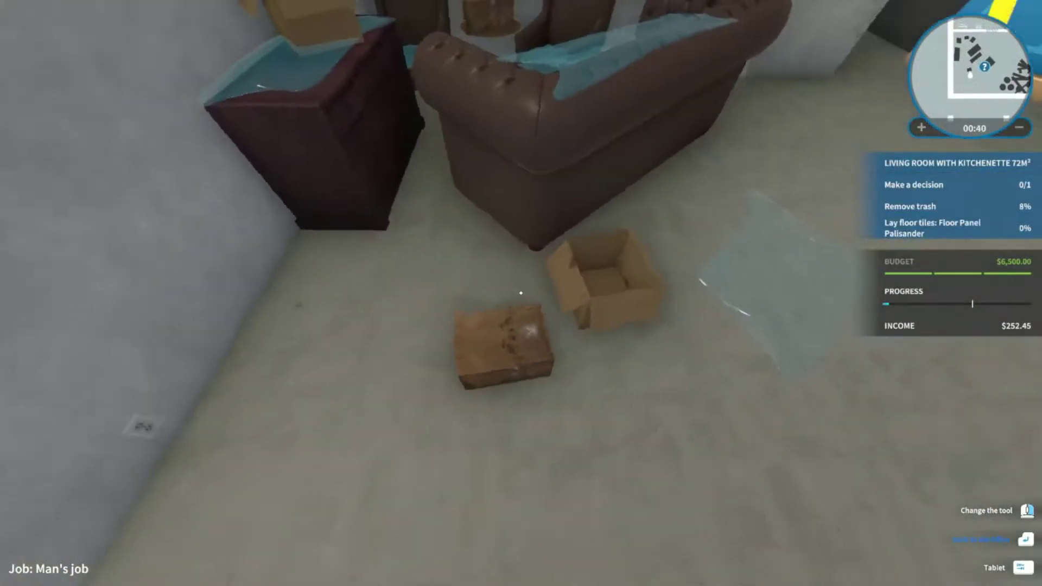
pyautogui.click(521, 294)
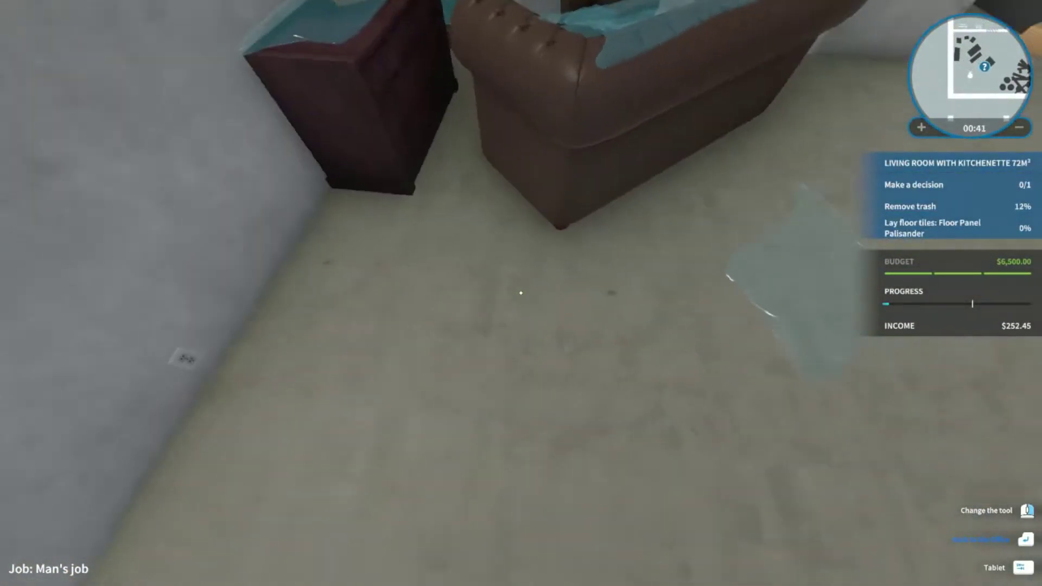
pyautogui.press('w')
pyautogui.click(522, 293)
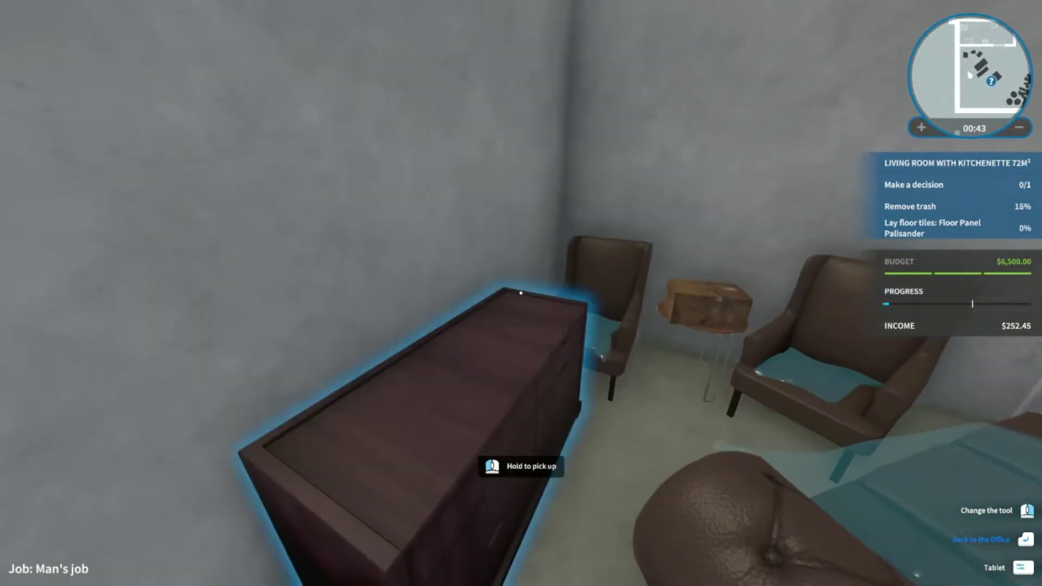
pyautogui.press('s')
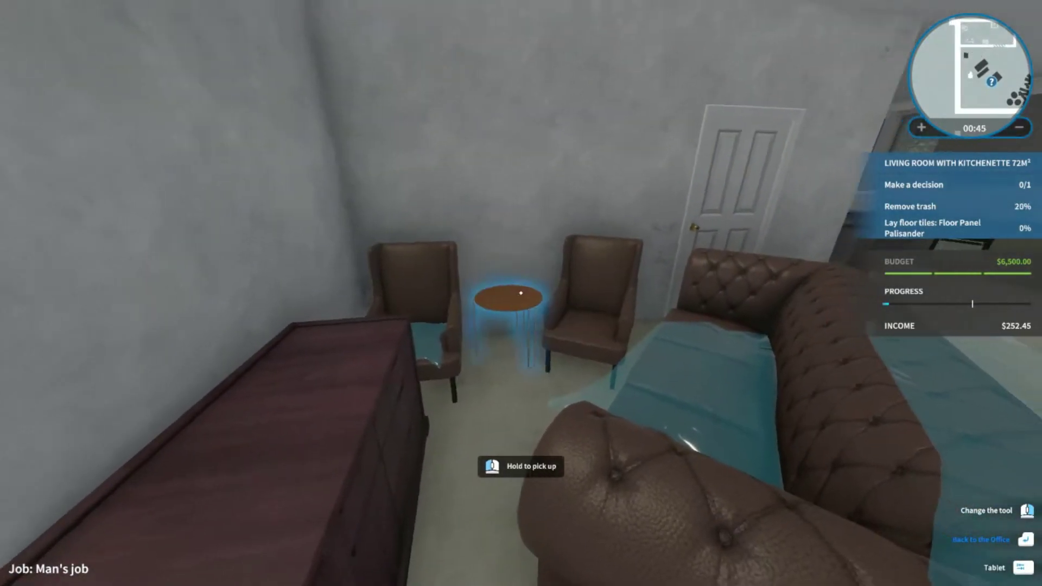
pyautogui.click(521, 293)
pyautogui.press('s')
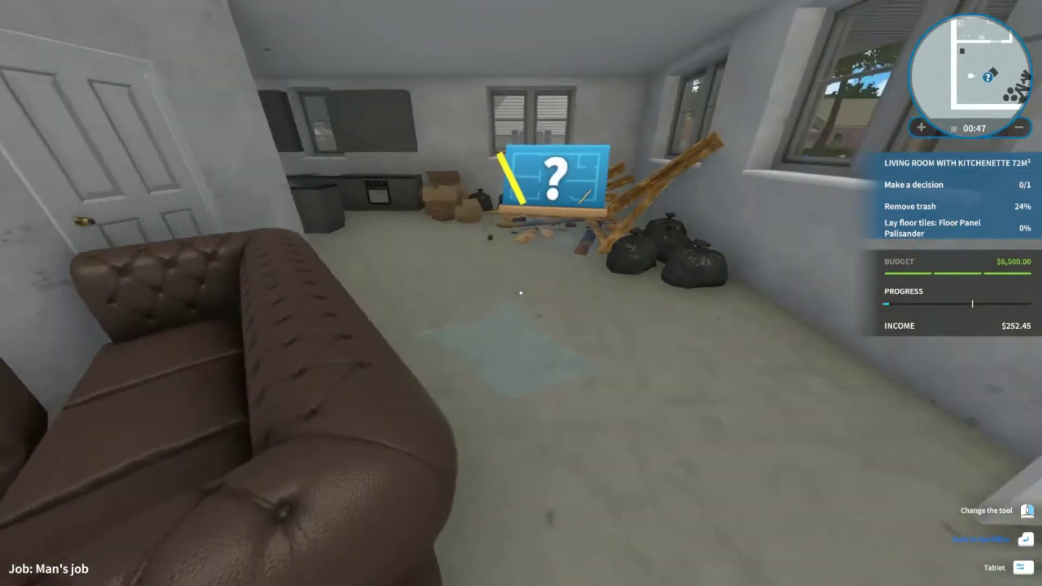
# - Dispose of the tarp and trash bags in the pile by the door
pyautogui.press('w')
pyautogui.click(521, 294)
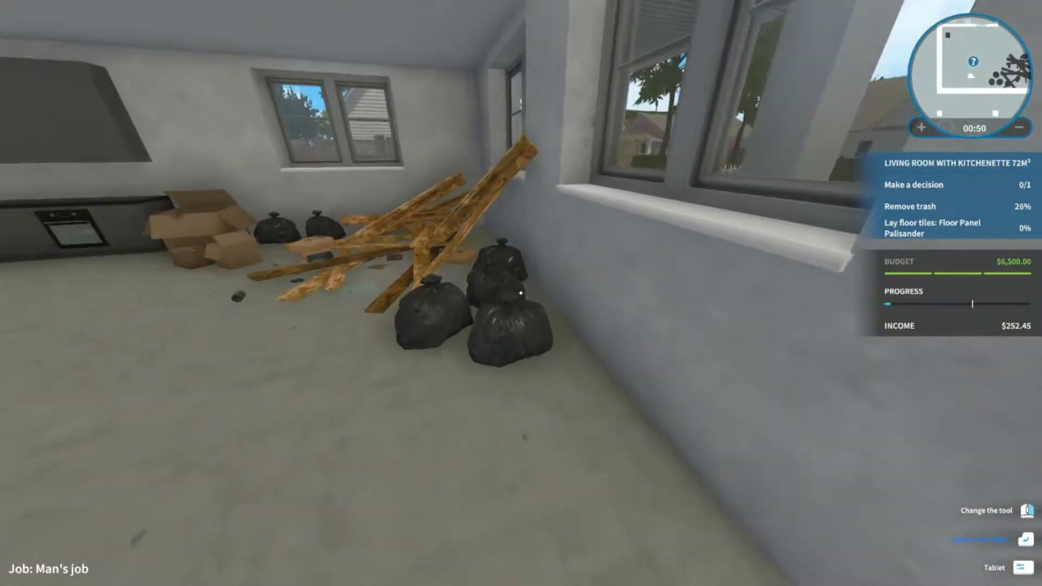
pyautogui.click(521, 293)
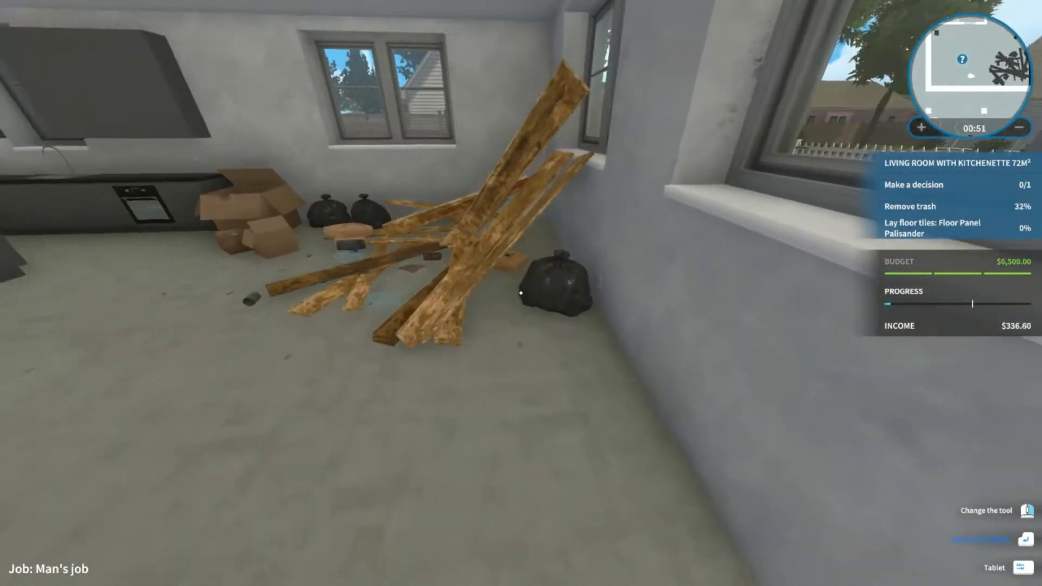
pyautogui.click(521, 293)
pyautogui.press('w')
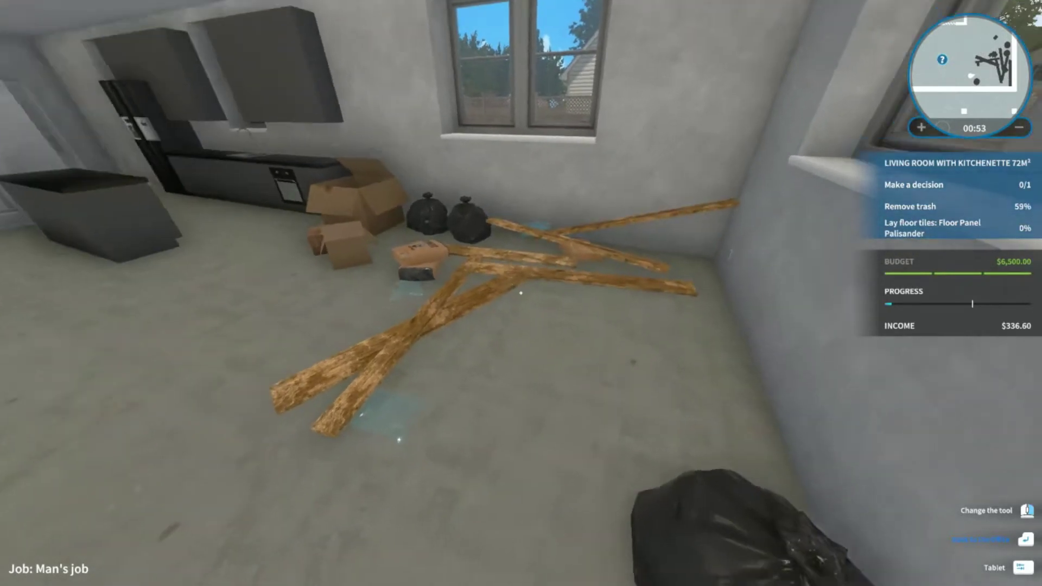
pyautogui.click(521, 294)
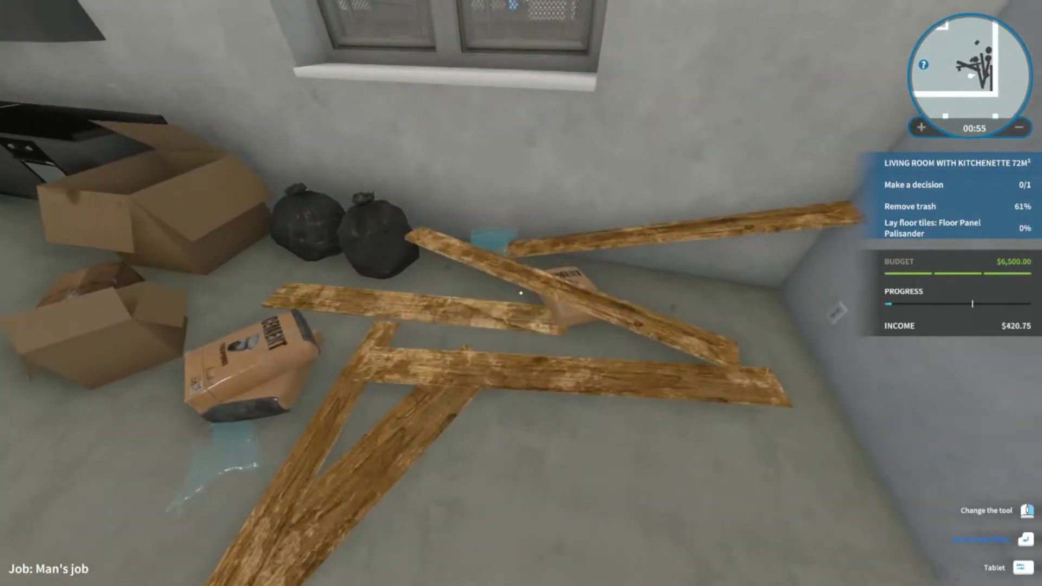
# - Throw away the wooden planks, glass shards, remaining bags and cardboard boxes
pyautogui.click(522, 293)
pyautogui.click(521, 293)
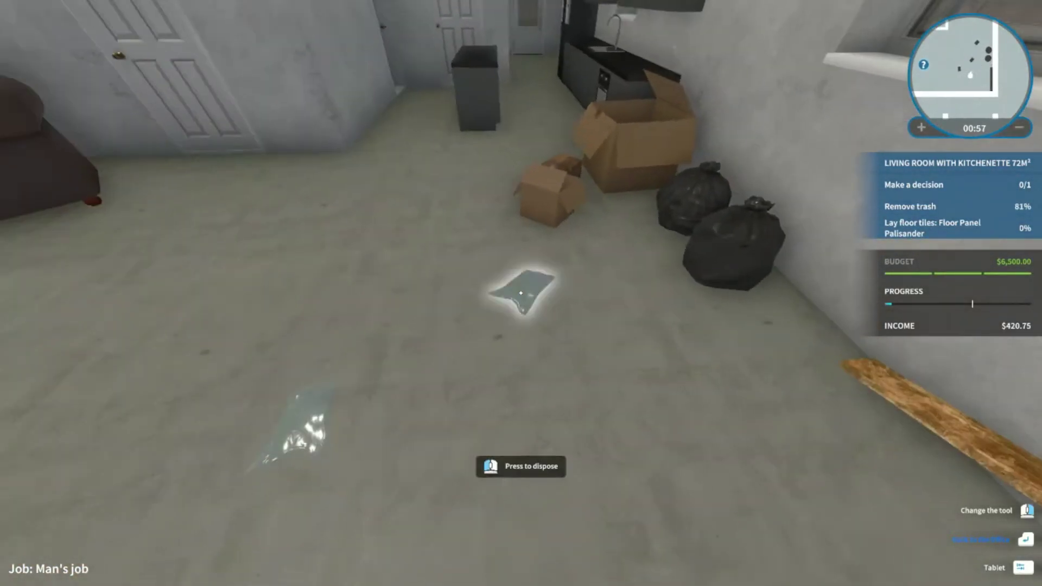
pyautogui.click(521, 294)
pyautogui.click(521, 294)
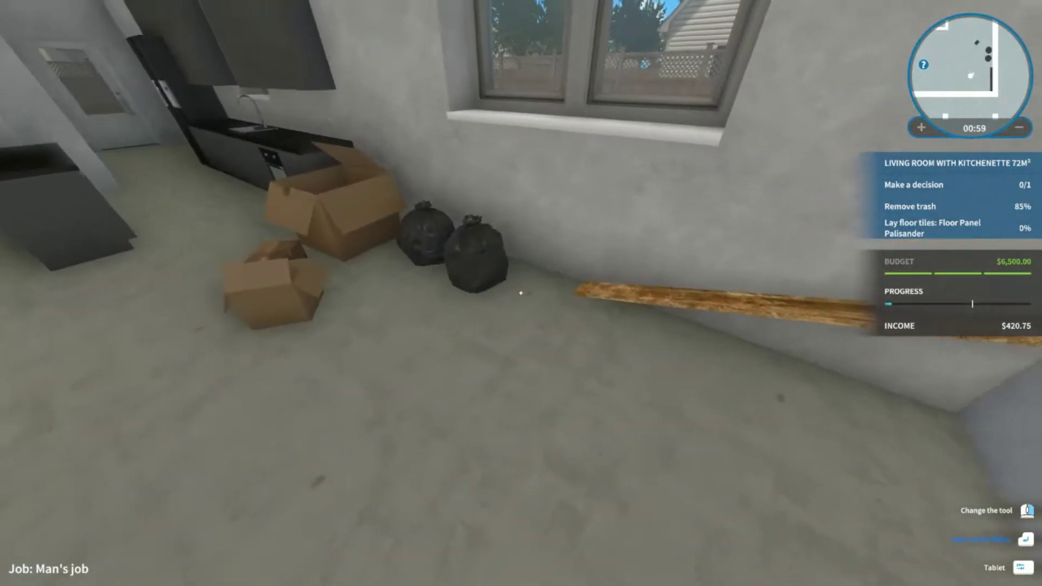
pyautogui.click(521, 293)
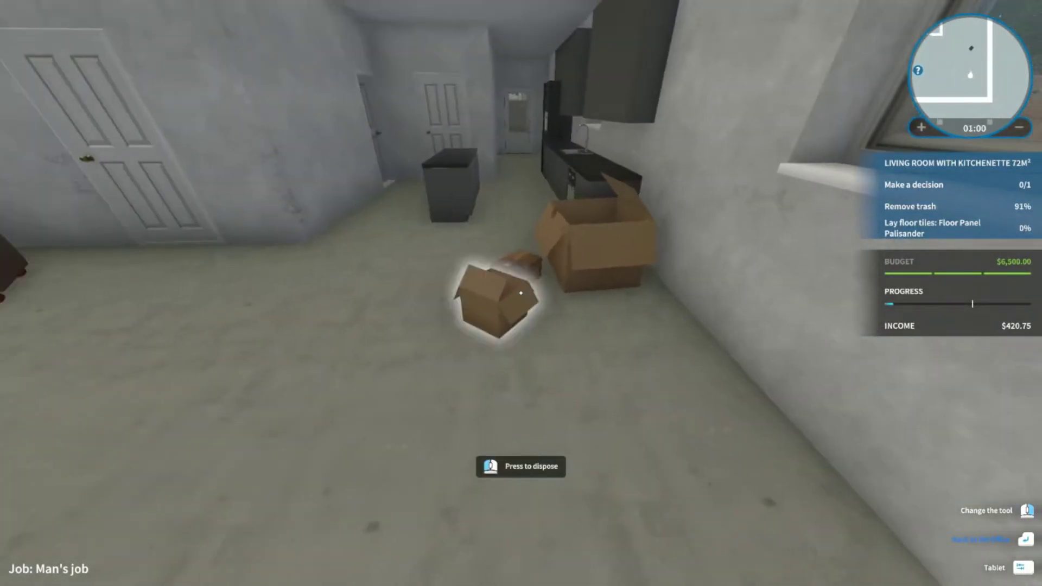
pyautogui.click(522, 294)
pyautogui.click(521, 294)
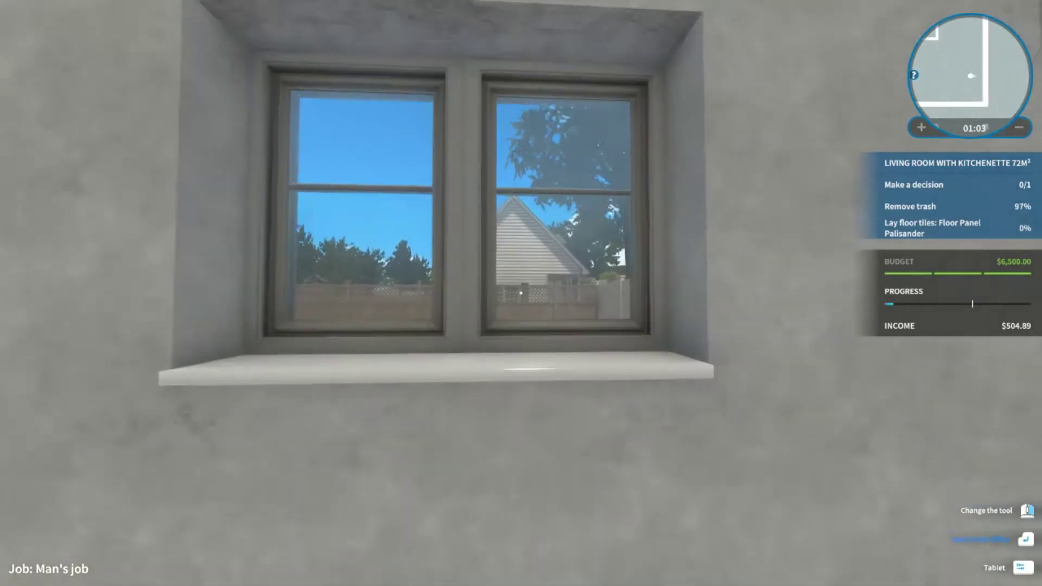
# - Go to the blueprint board by the sofa and open the furniture decision
pyautogui.press('w')
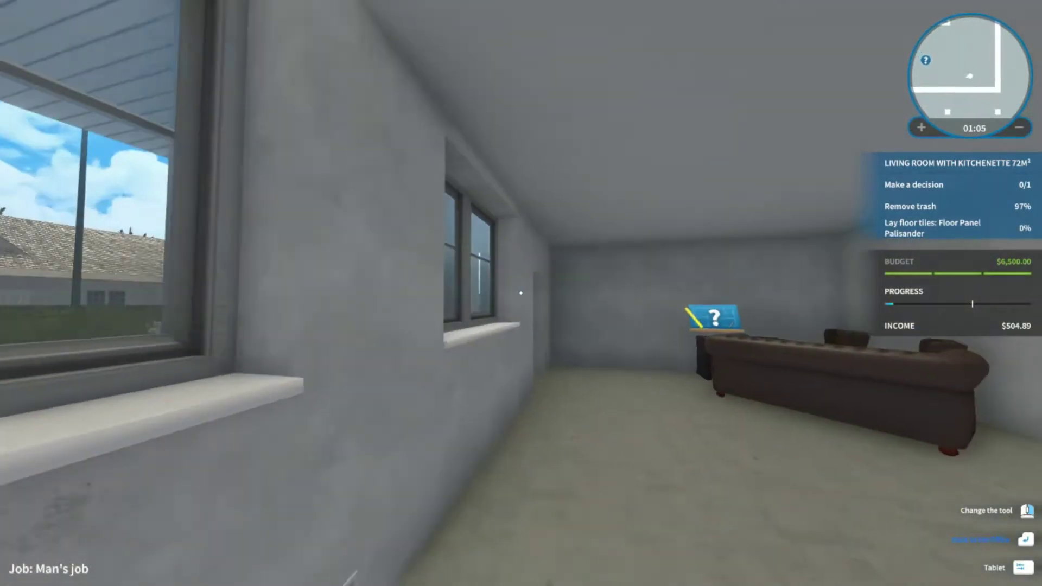
pyautogui.press('w')
pyautogui.press('s')
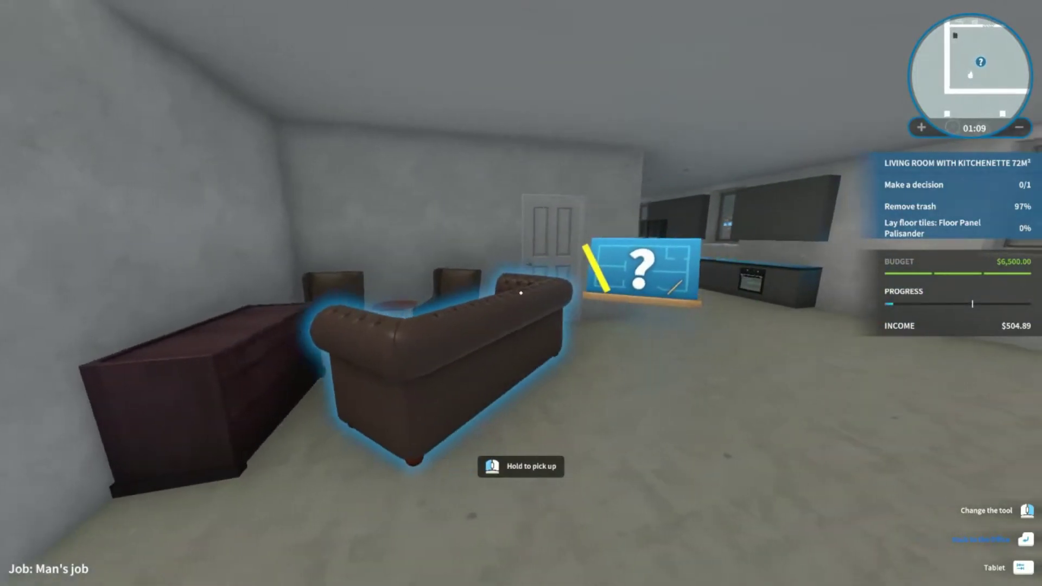
pyautogui.press('w')
pyautogui.press('e')
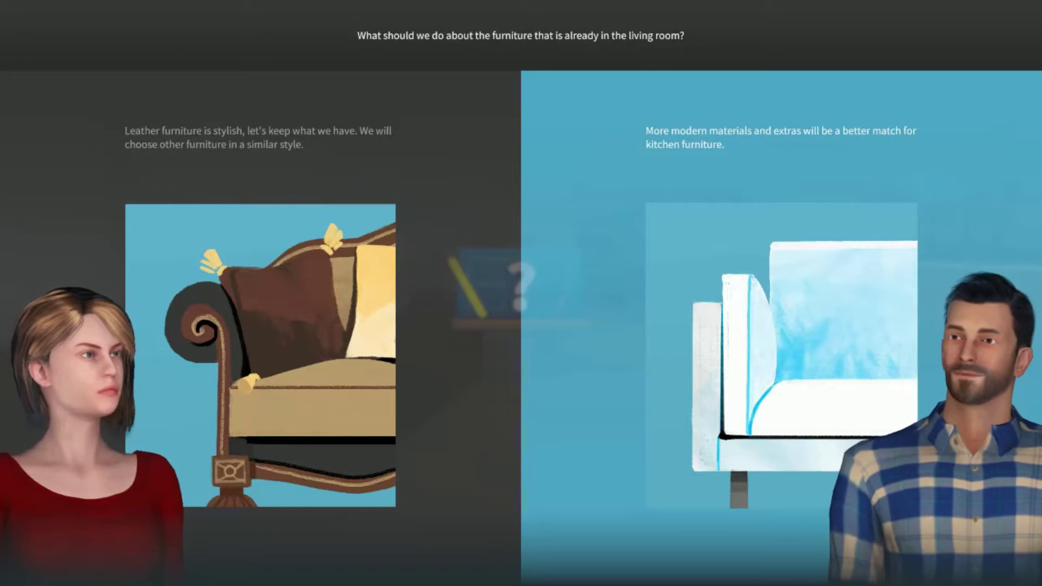
# - Pick the 'More modern materials' furniture option and confirm Yes
pyautogui.press('Return')
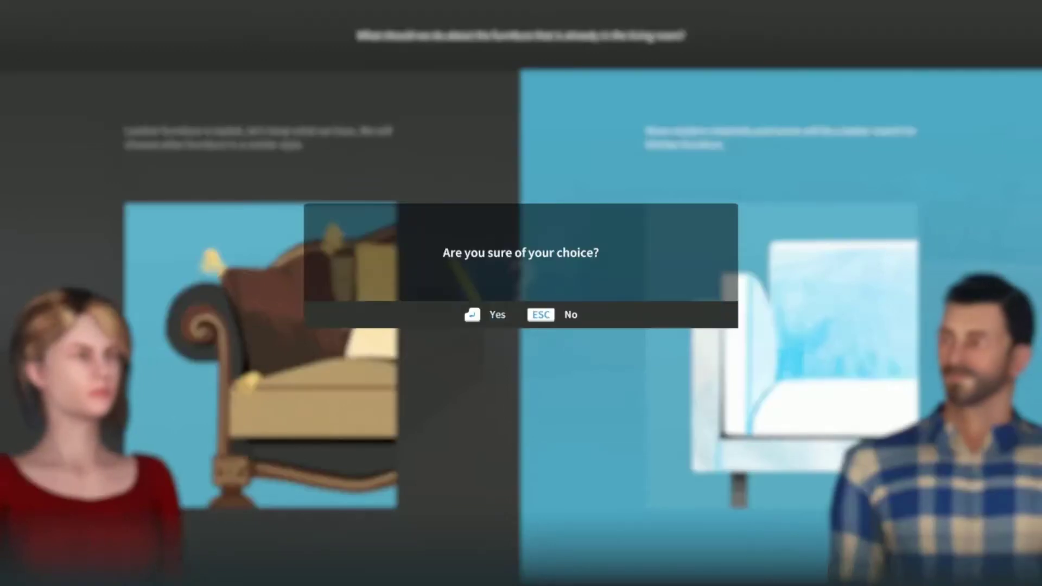
pyautogui.press('Return')
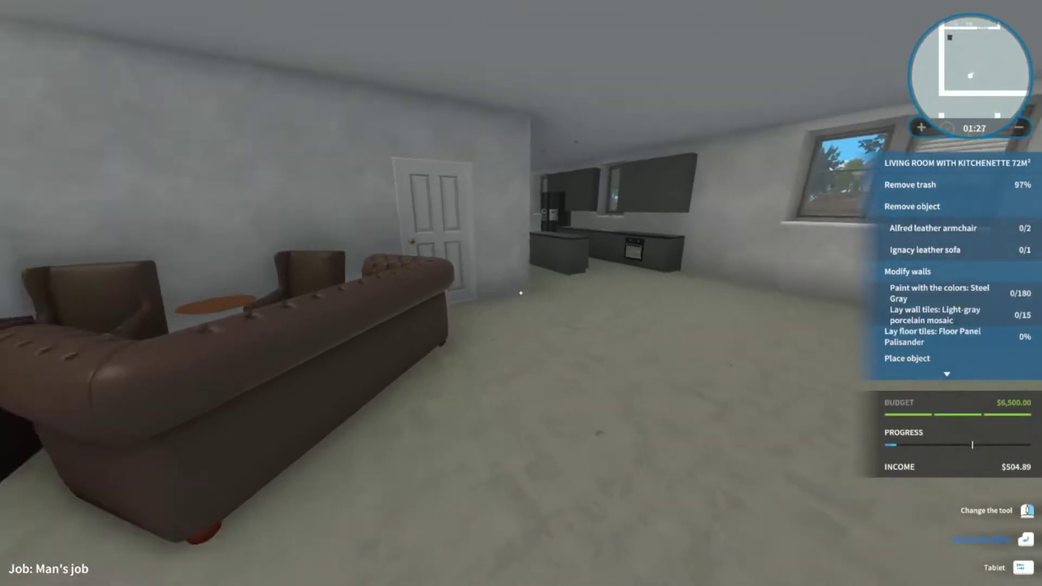
# - Sell the leather sofa and both leather armchairs with the Sell tool
pyautogui.press('Tab')
pyautogui.click(521, 293)
pyautogui.click(521, 294)
pyautogui.click(522, 293)
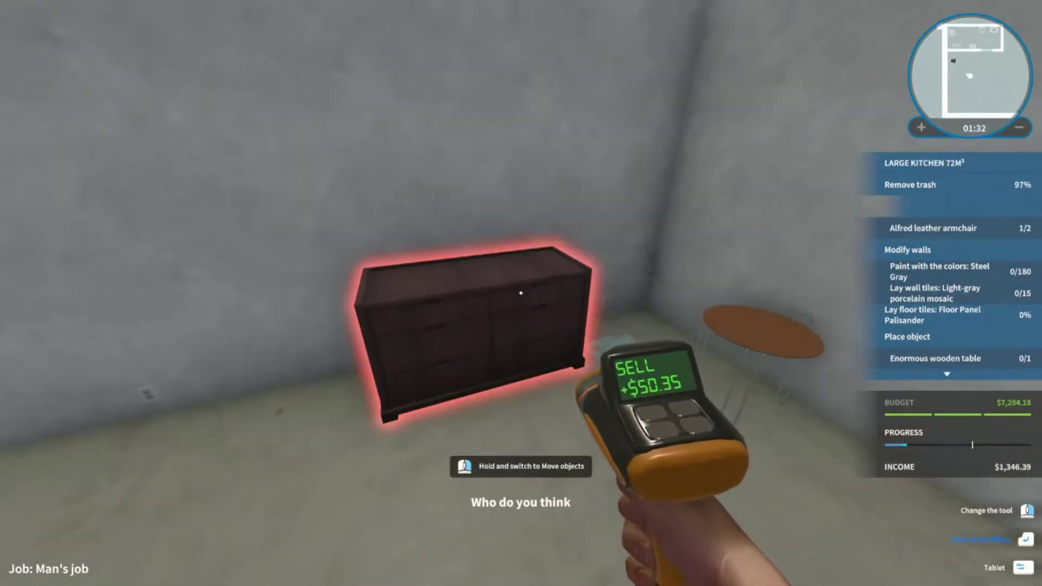
pyautogui.click(521, 293)
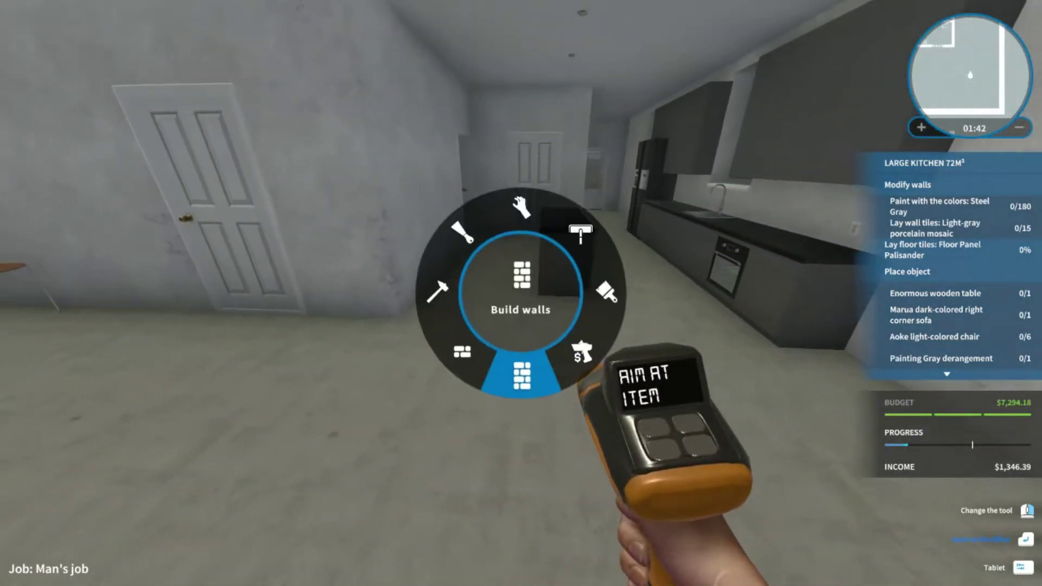
pyautogui.click(521, 210)
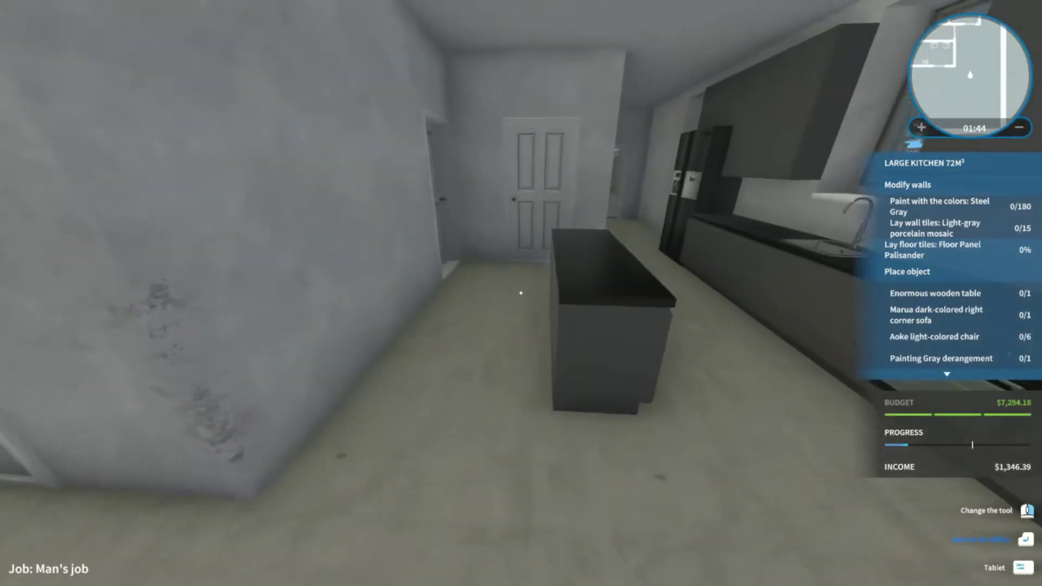
# - Enter the kitchen and bring up Steel Gray wall paint ($16.55) in the tablet store
pyautogui.press('e')
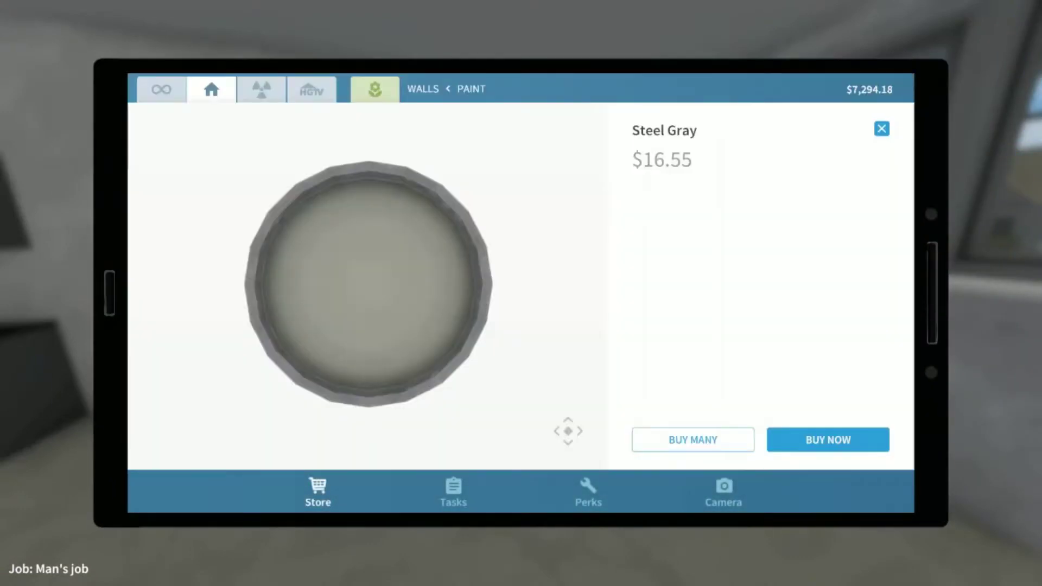
# - Buy the Steel Gray paint, set the bucket down and equip the roller
pyautogui.click(829, 441)
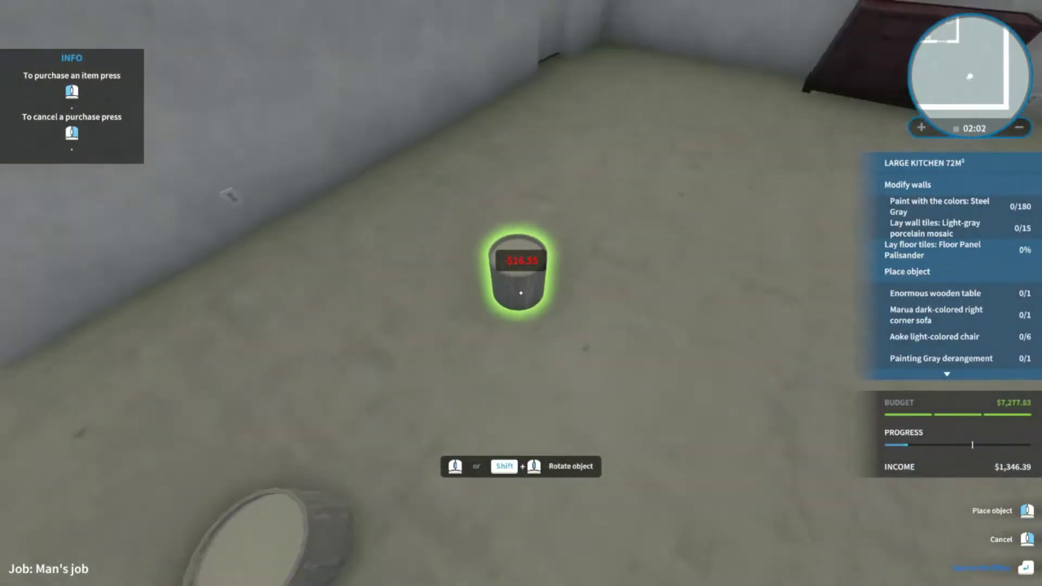
pyautogui.click(522, 293)
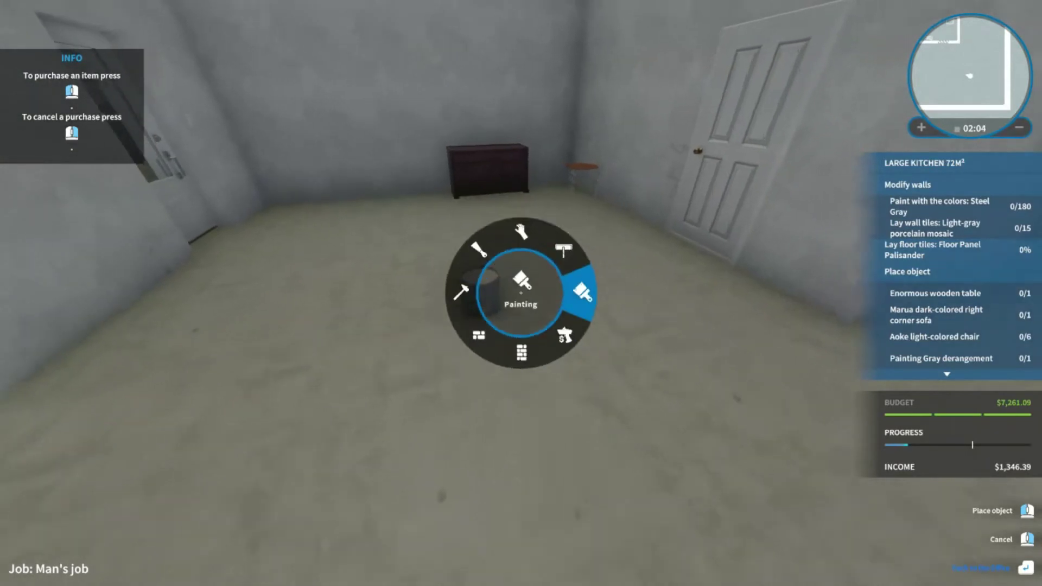
pyautogui.click(582, 292)
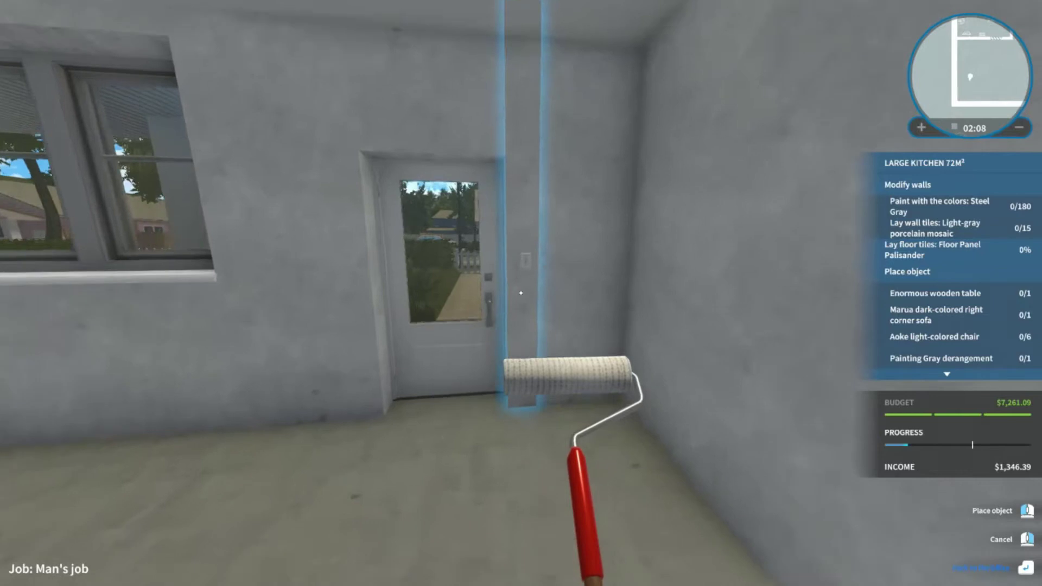
# - Paint Steel Gray strips by the door, in the corner, and beside the back door
pyautogui.click(521, 293)
pyautogui.click(521, 293)
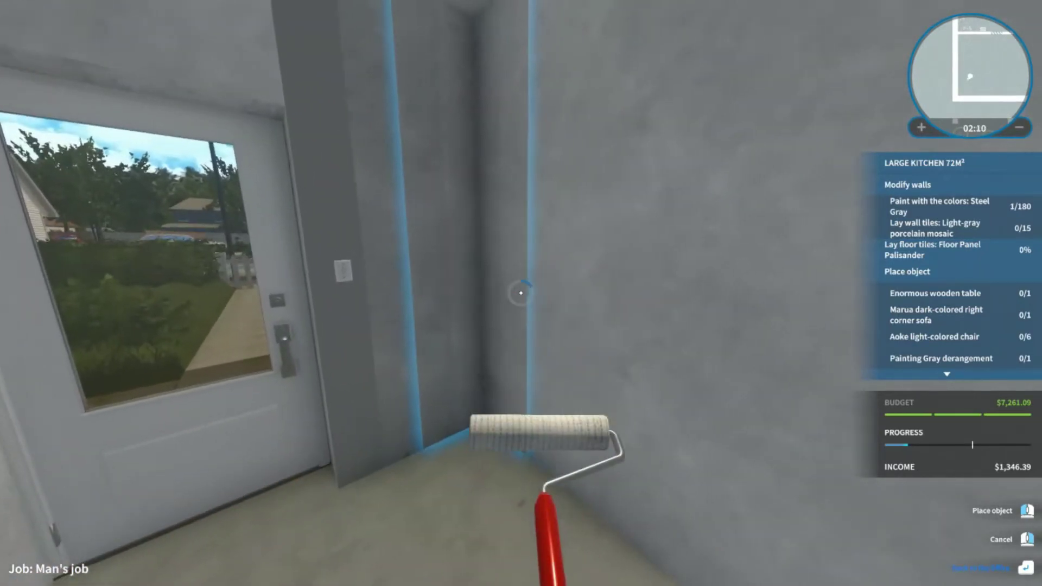
pyautogui.click(521, 293)
pyautogui.click(521, 293)
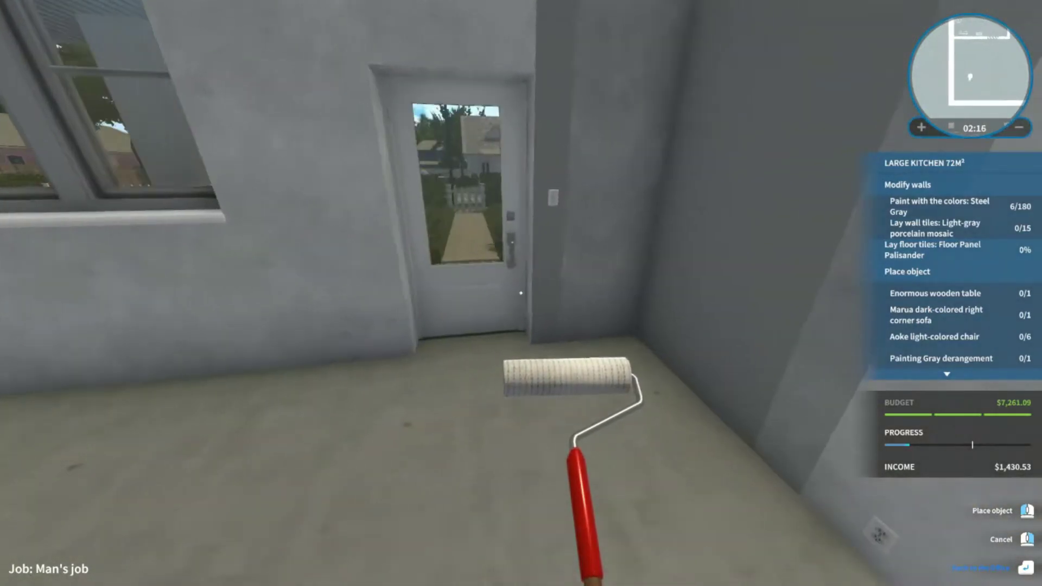
pyautogui.click(522, 293)
pyautogui.click(521, 293)
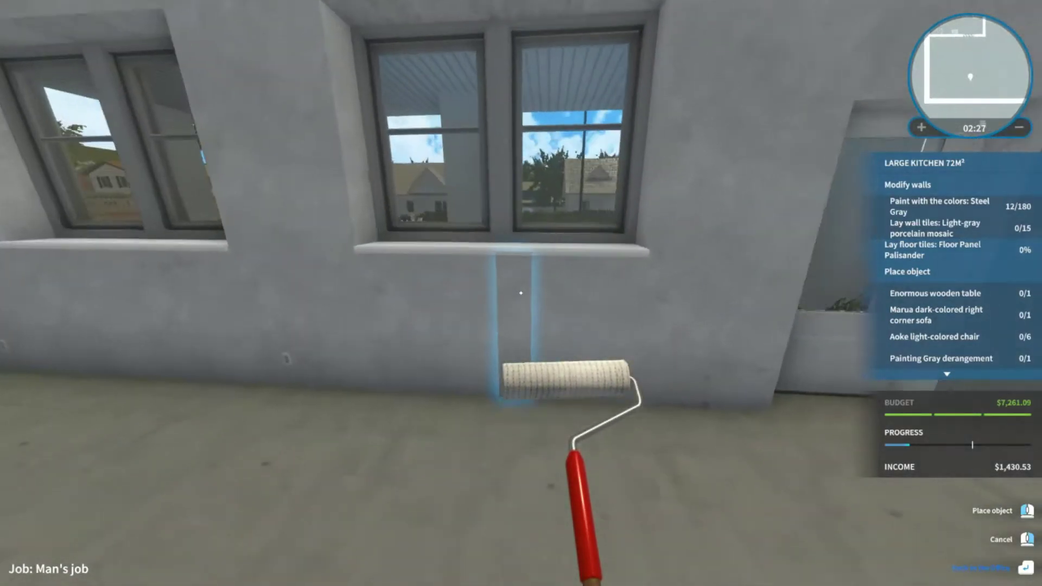
pyautogui.click(522, 292)
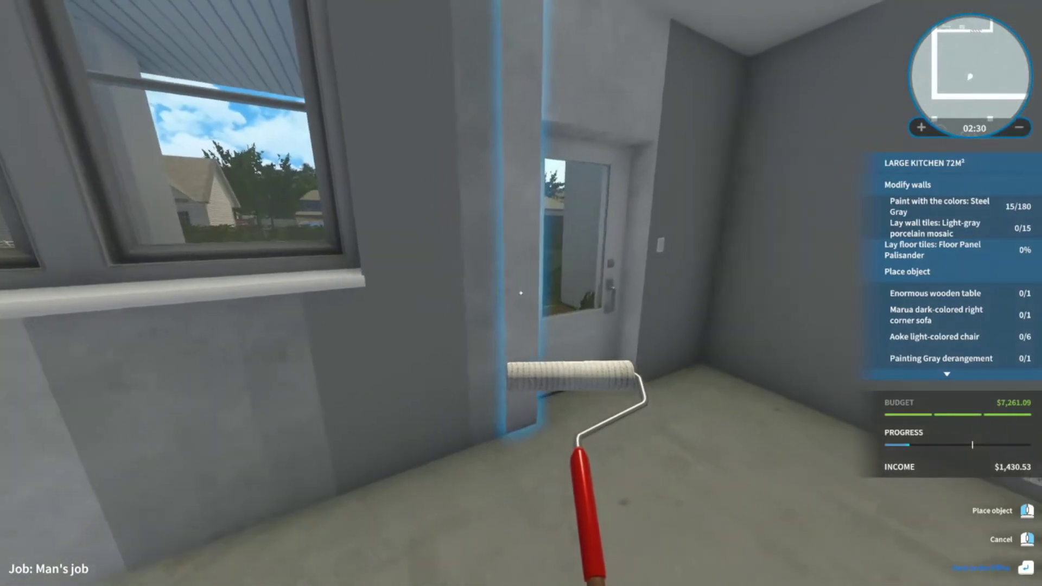
pyautogui.click(521, 293)
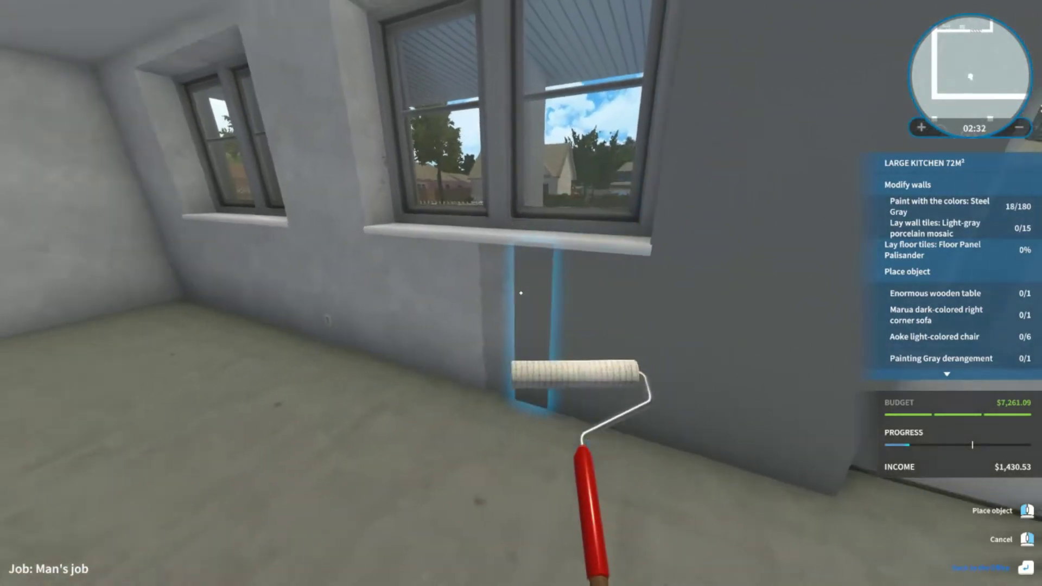
pyautogui.click(521, 292)
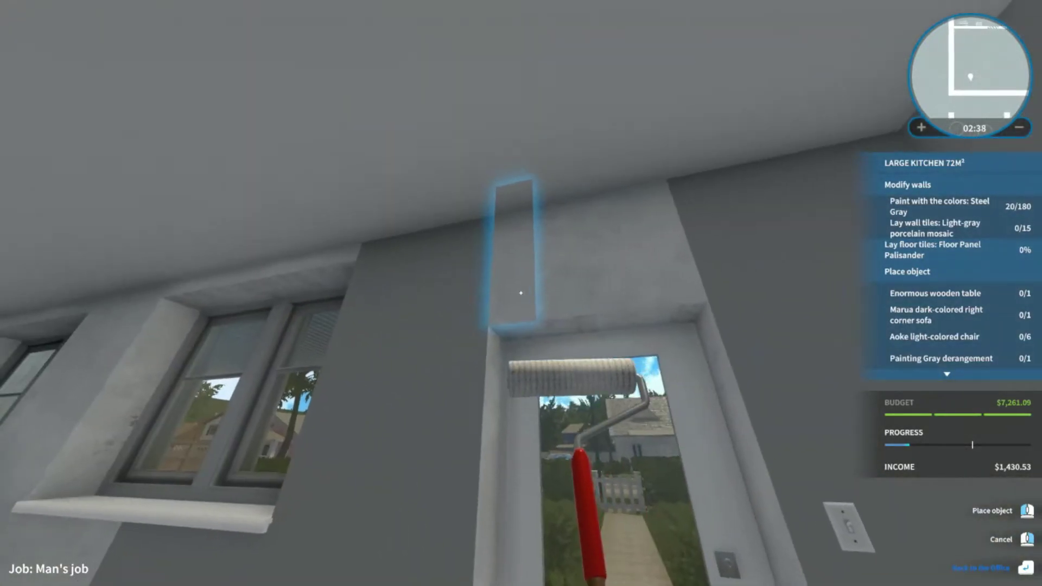
# - Coat strips above the door, behind the dresser and between the windows Steel Gray
pyautogui.click(521, 292)
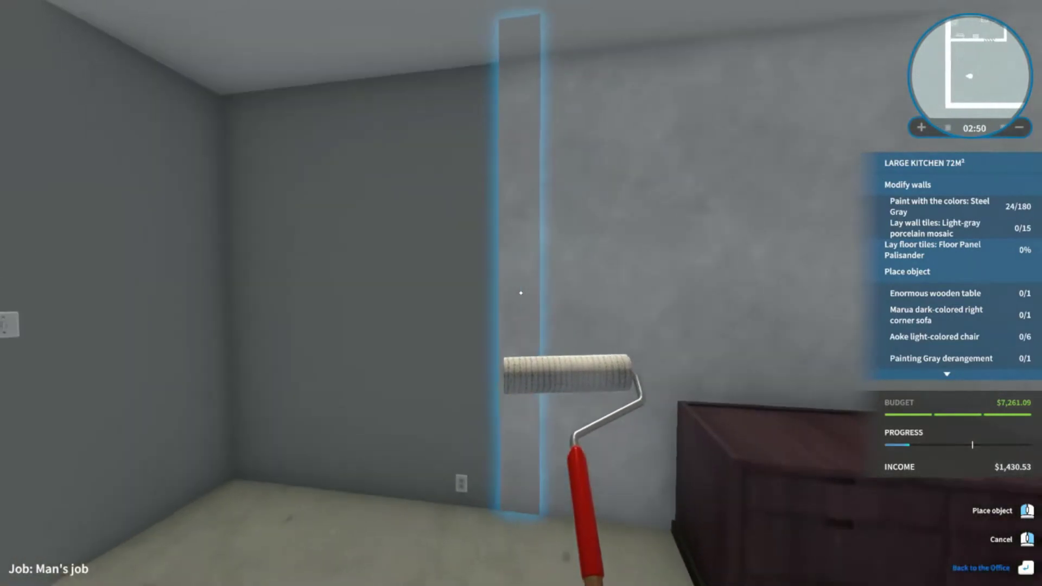
pyautogui.click(521, 293)
pyautogui.moveTo(521, 293); pyautogui.dragTo(521, 293)
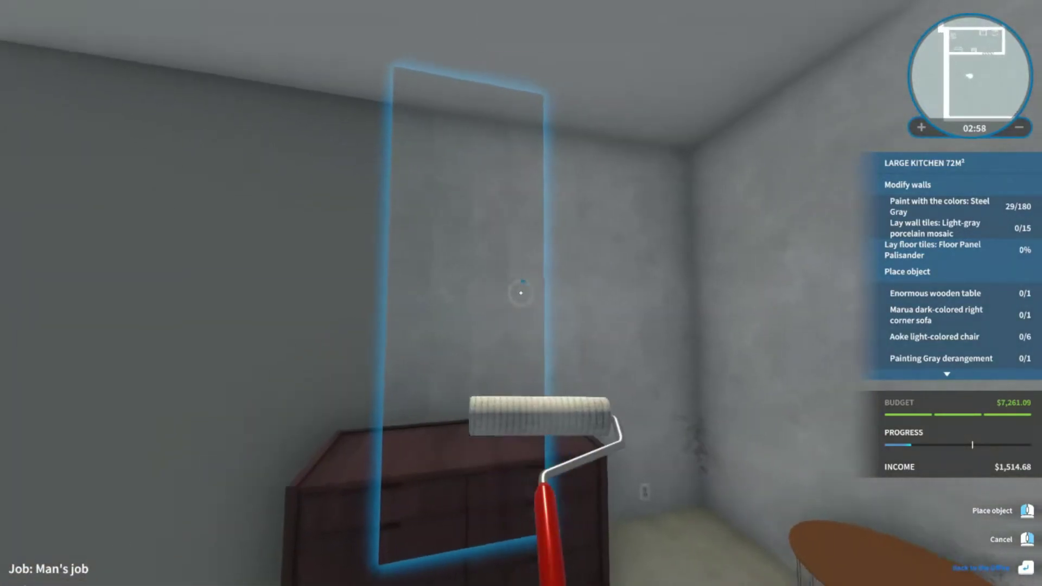
pyautogui.click(522, 294)
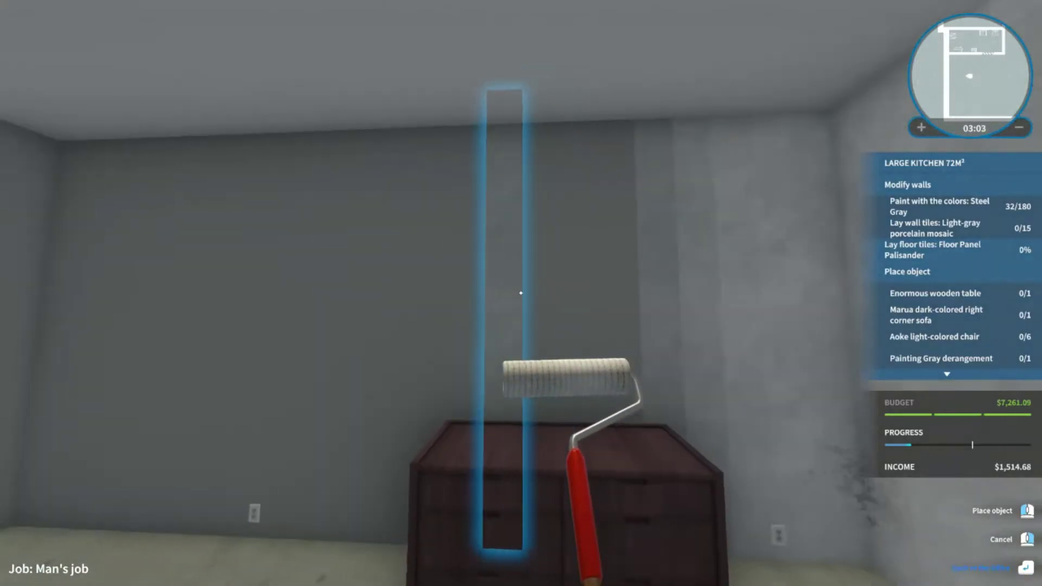
pyautogui.click(521, 293)
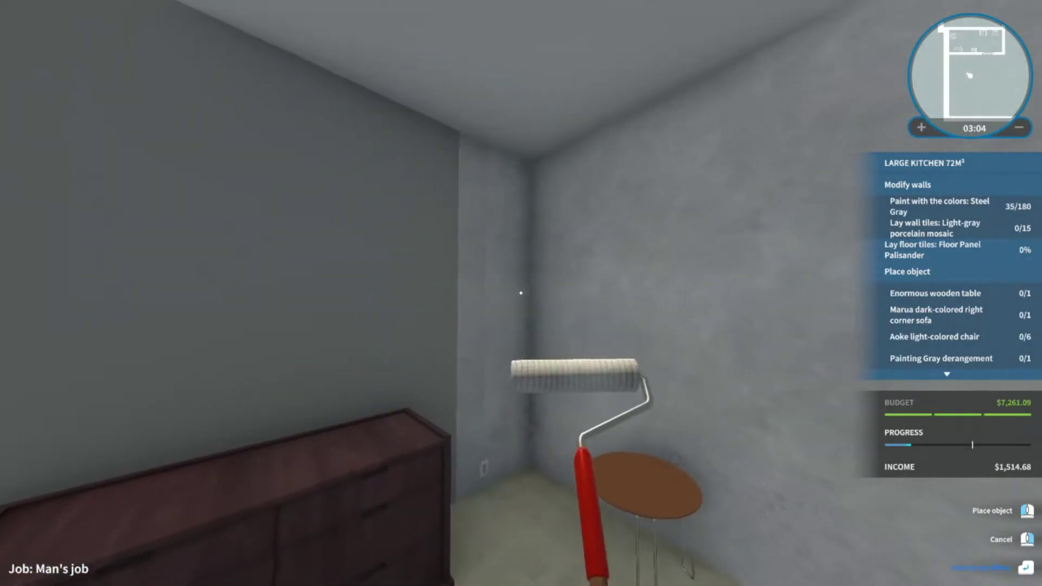
pyautogui.click(521, 293)
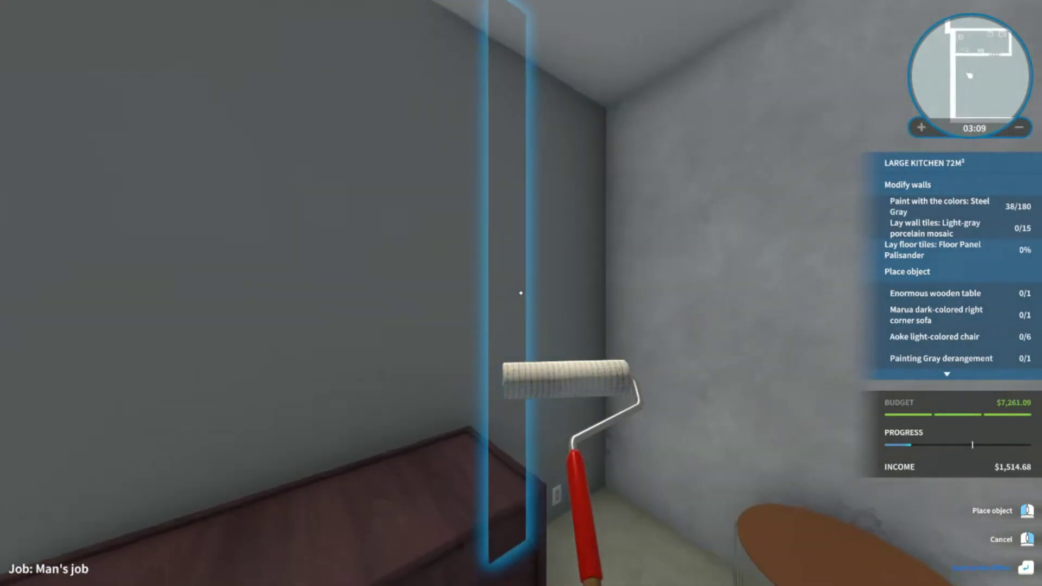
pyautogui.click(522, 293)
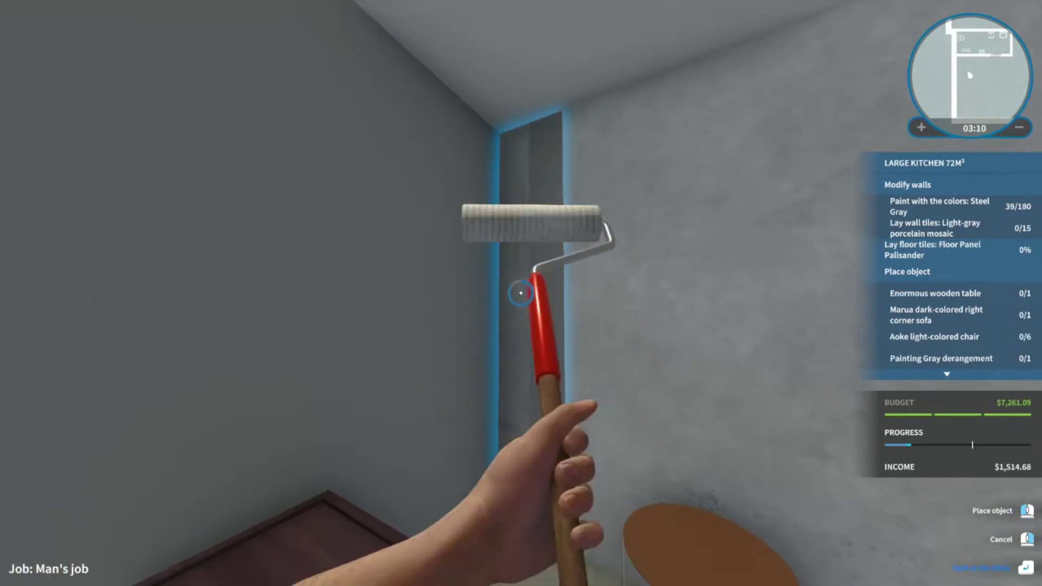
pyautogui.click(521, 294)
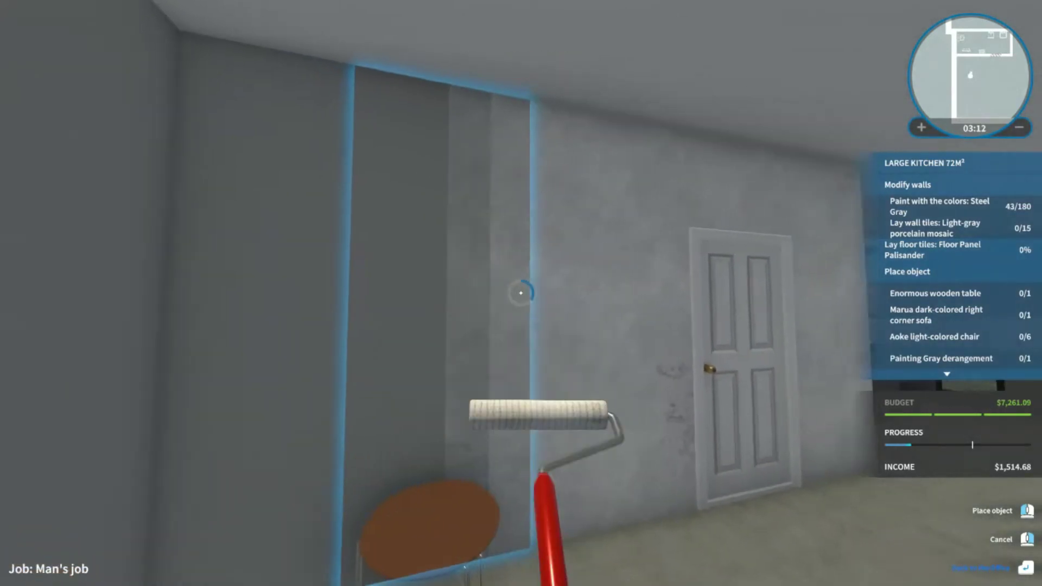
pyautogui.click(521, 294)
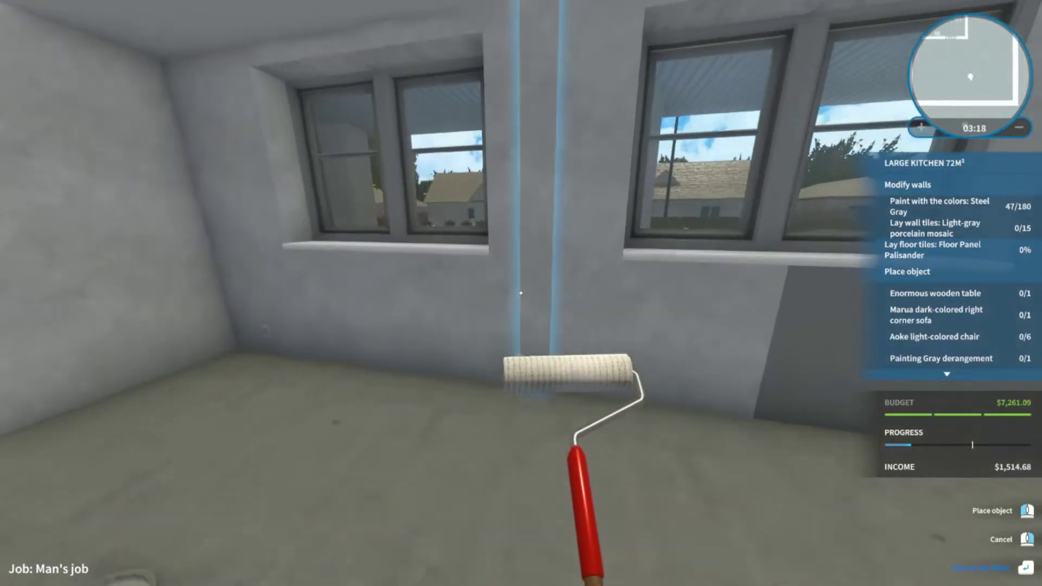
pyautogui.click(521, 293)
# - Paint the Steel Gray strips under, between and beside the kitchen windows
pyautogui.click(522, 293)
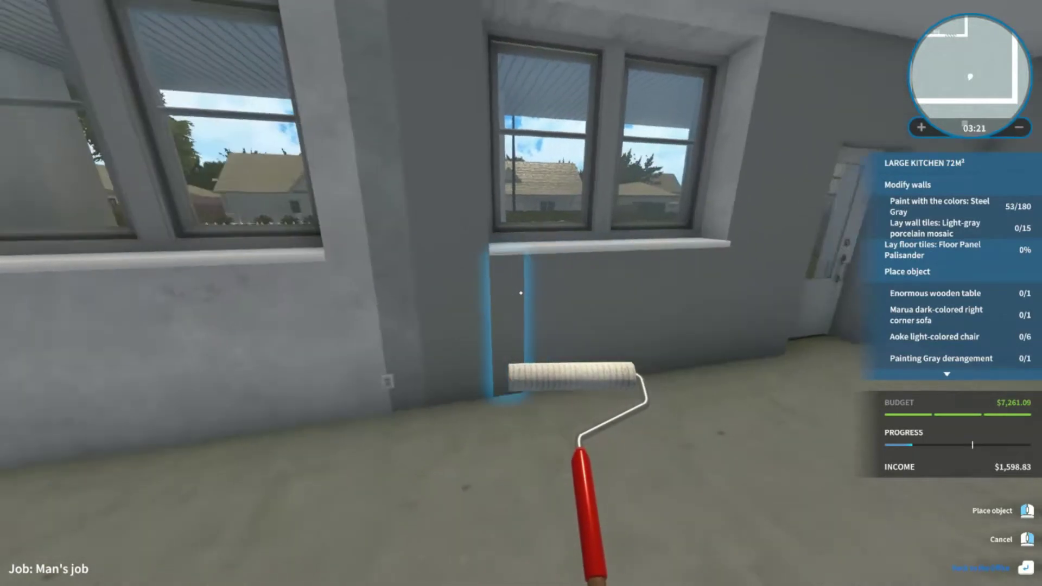
pyautogui.click(522, 294)
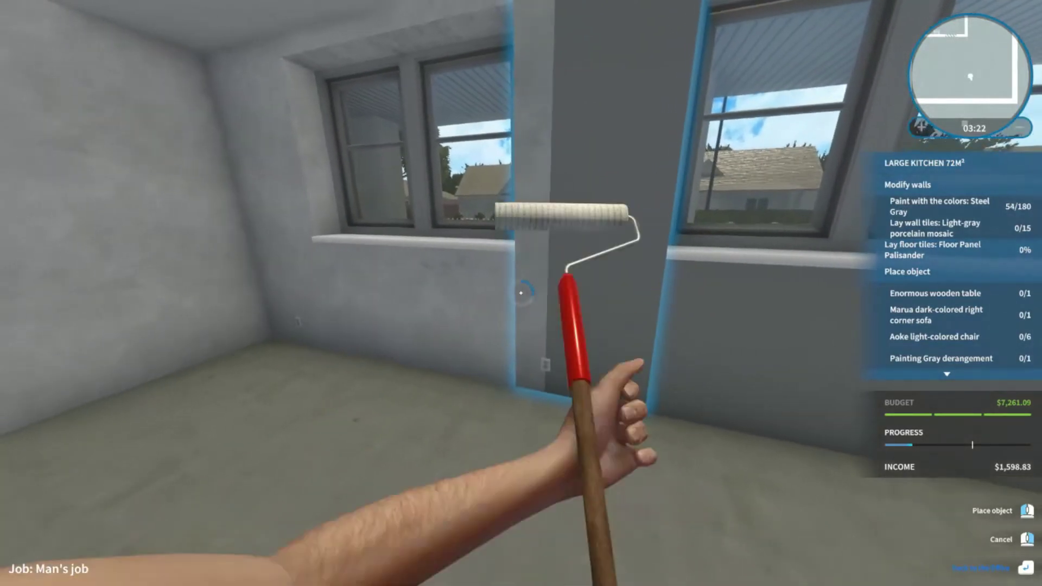
pyautogui.click(521, 293)
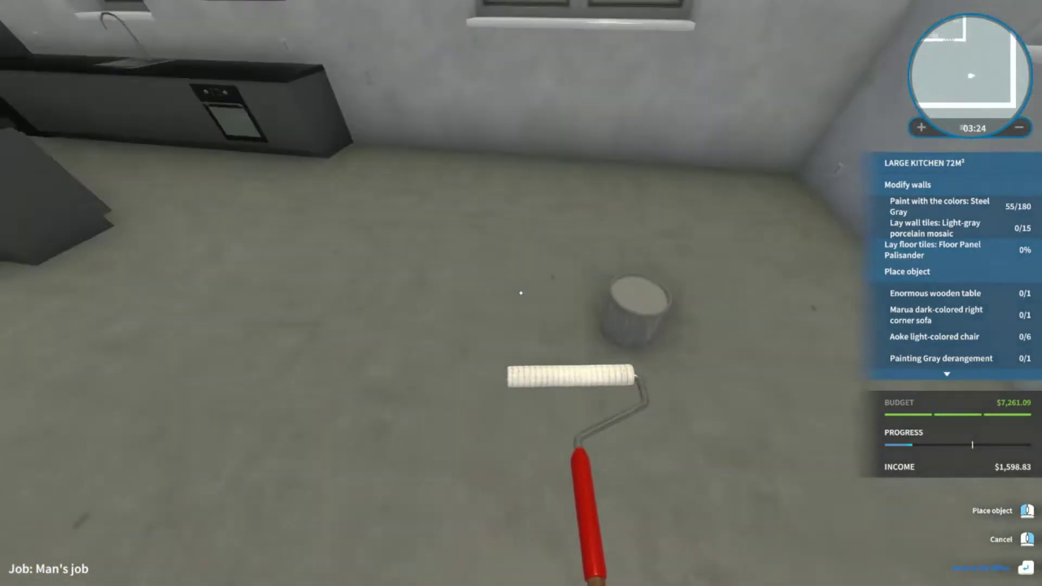
pyautogui.click(521, 294)
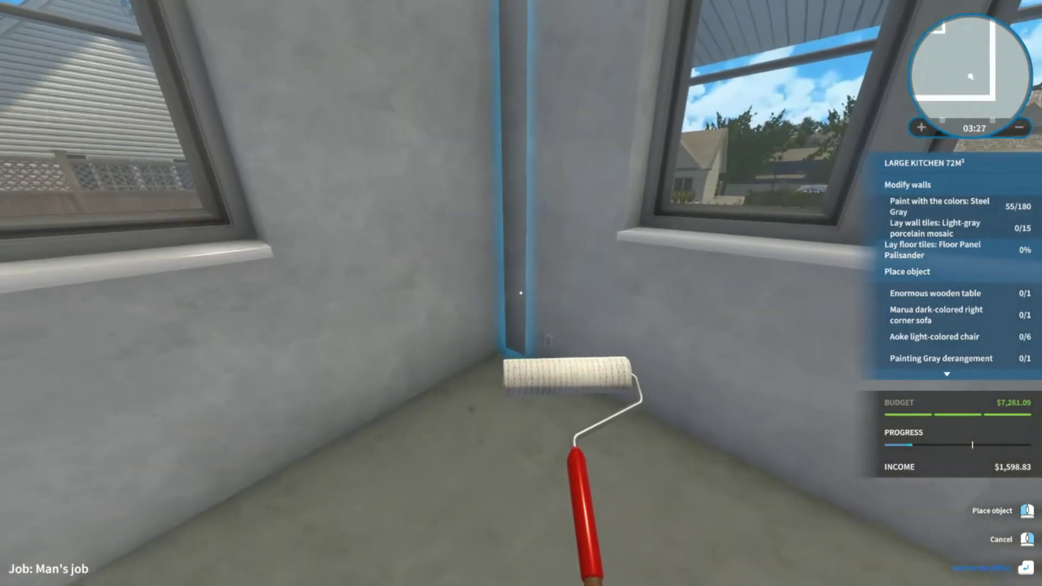
pyautogui.click(521, 293)
pyautogui.click(522, 293)
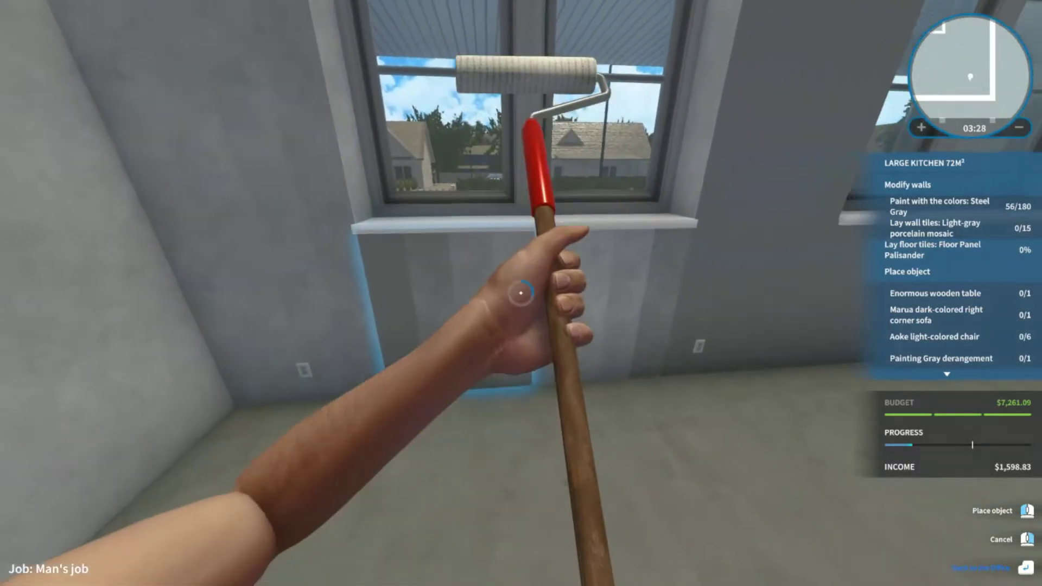
pyautogui.click(521, 294)
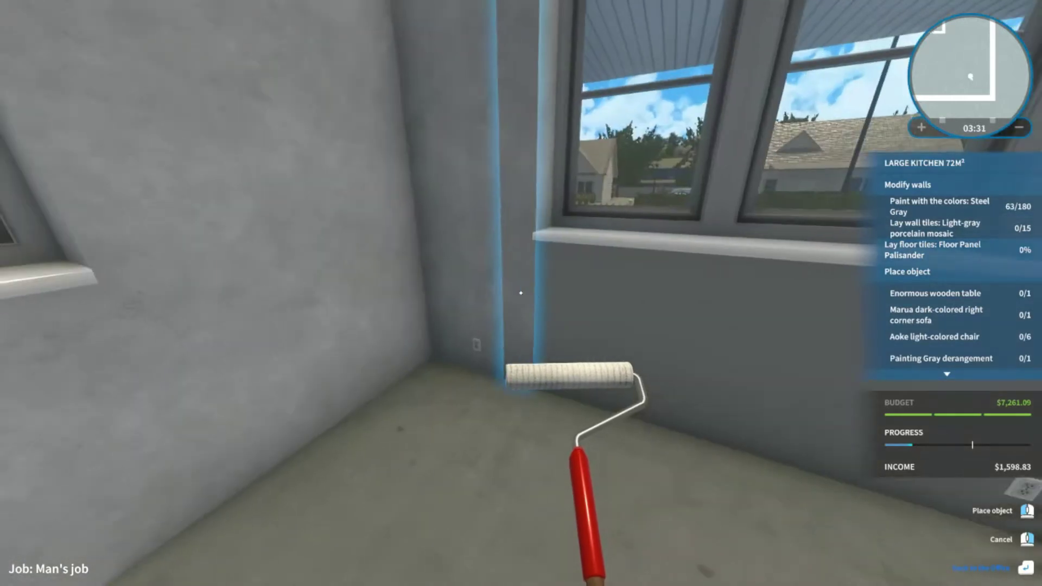
pyautogui.click(521, 294)
pyautogui.click(521, 293)
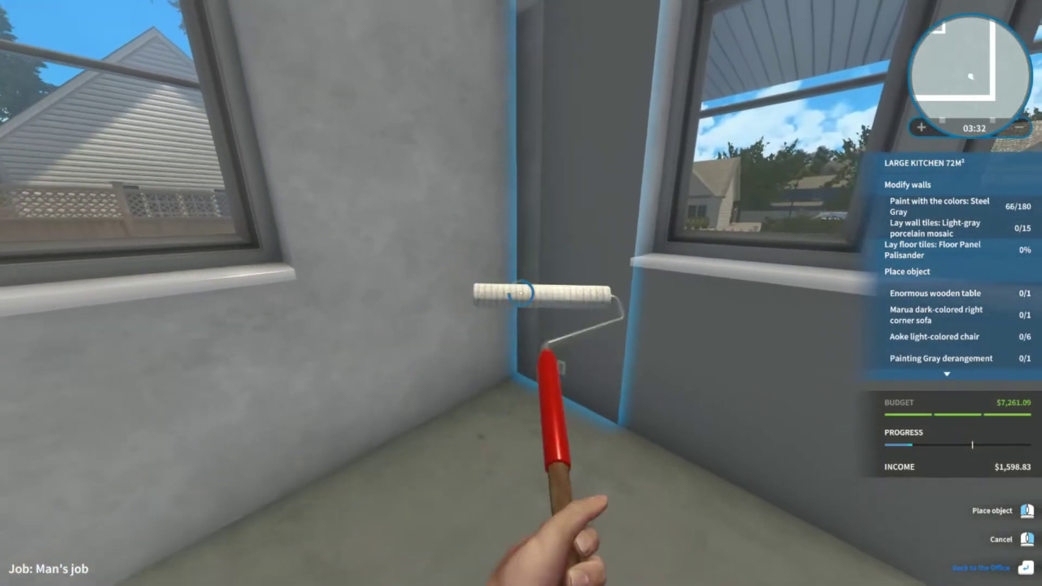
pyautogui.click(521, 294)
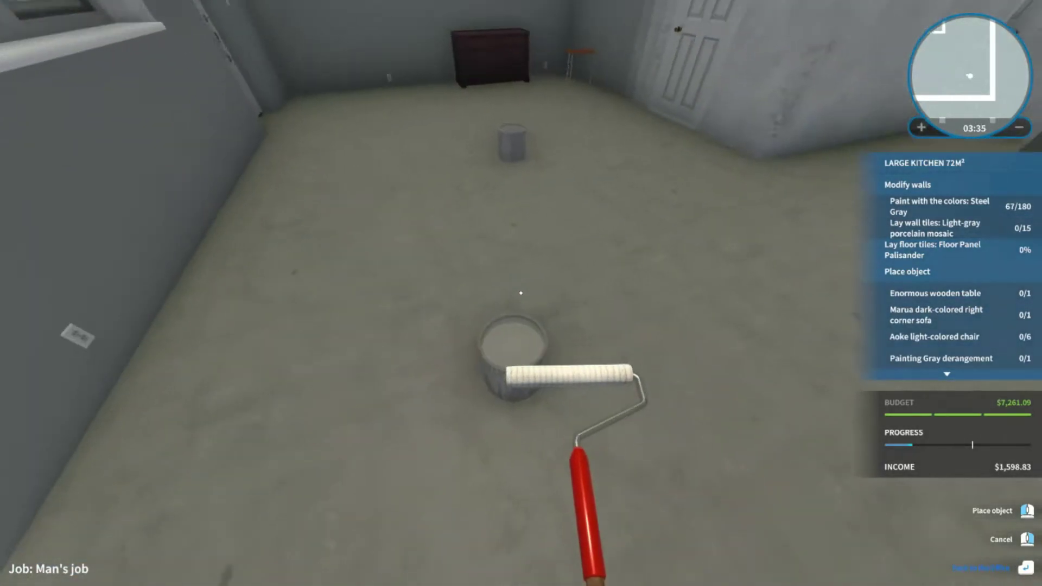
# - Refill the roller, then paint Steel Gray around the door, partition wall and cabinets
pyautogui.click(522, 294)
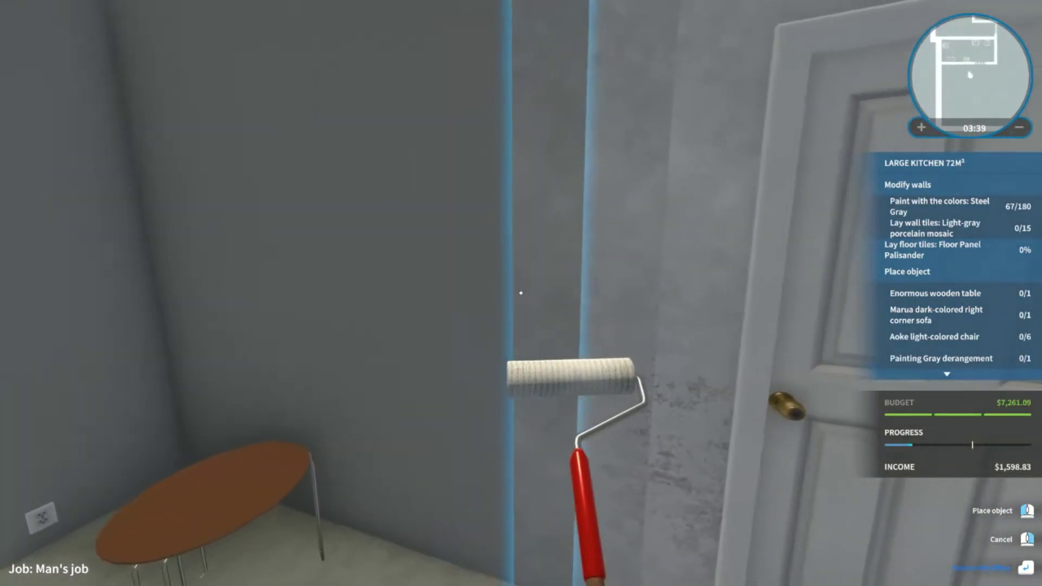
pyautogui.click(522, 293)
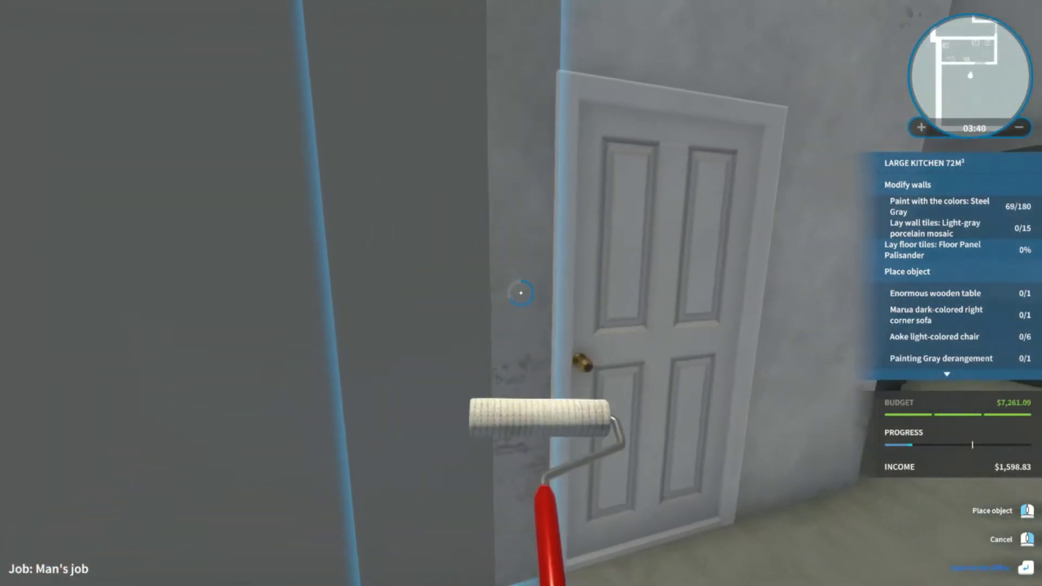
pyautogui.click(521, 293)
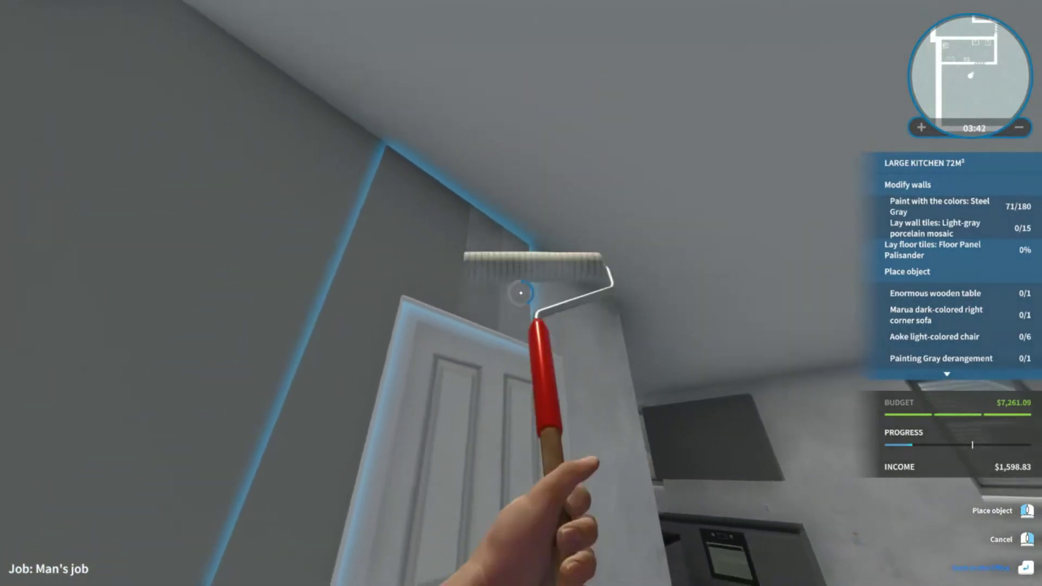
pyautogui.click(521, 294)
pyautogui.click(521, 293)
pyautogui.click(521, 293)
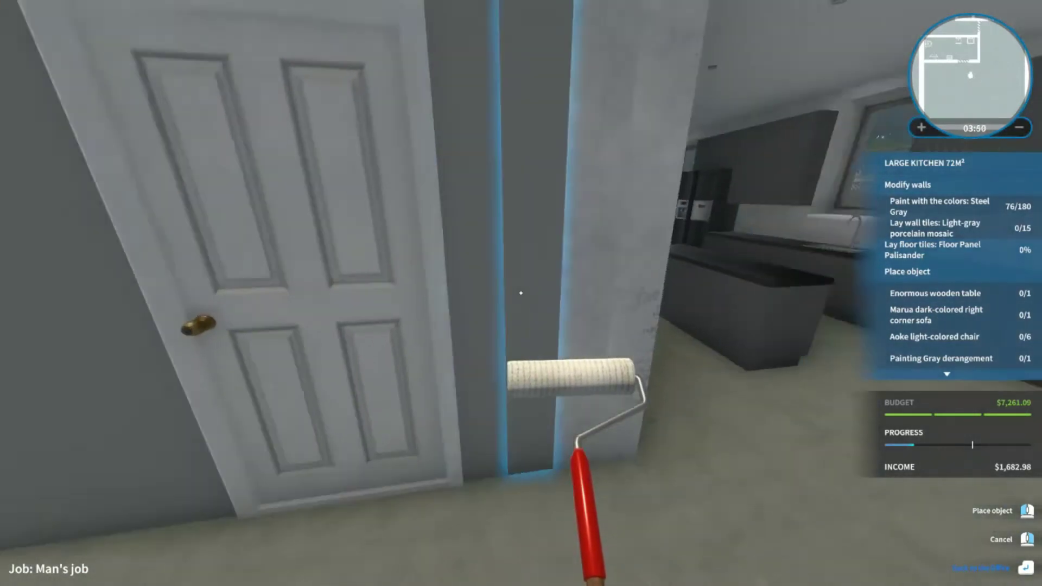
pyautogui.click(521, 293)
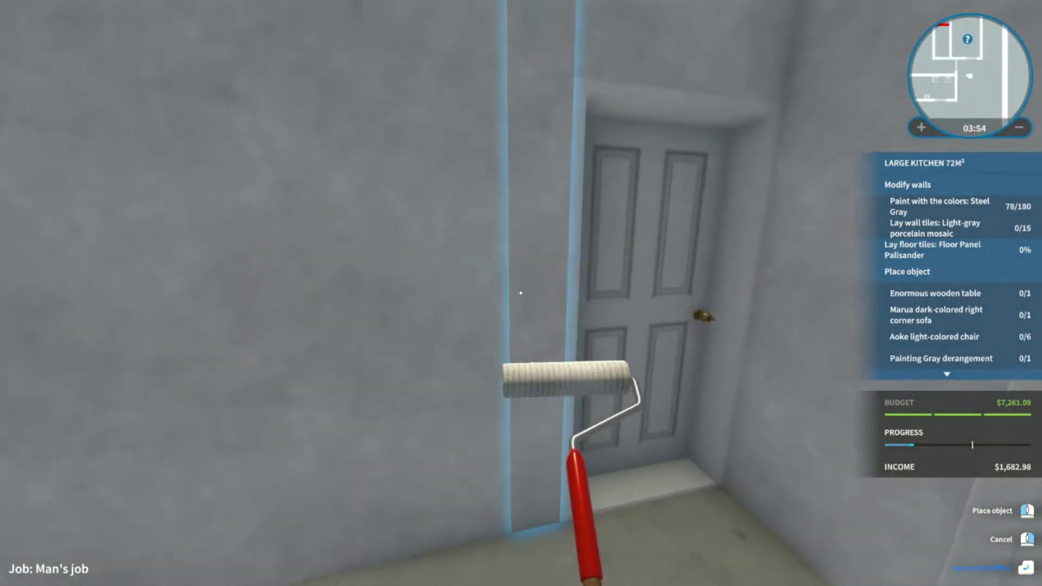
pyautogui.click(522, 294)
pyautogui.click(522, 293)
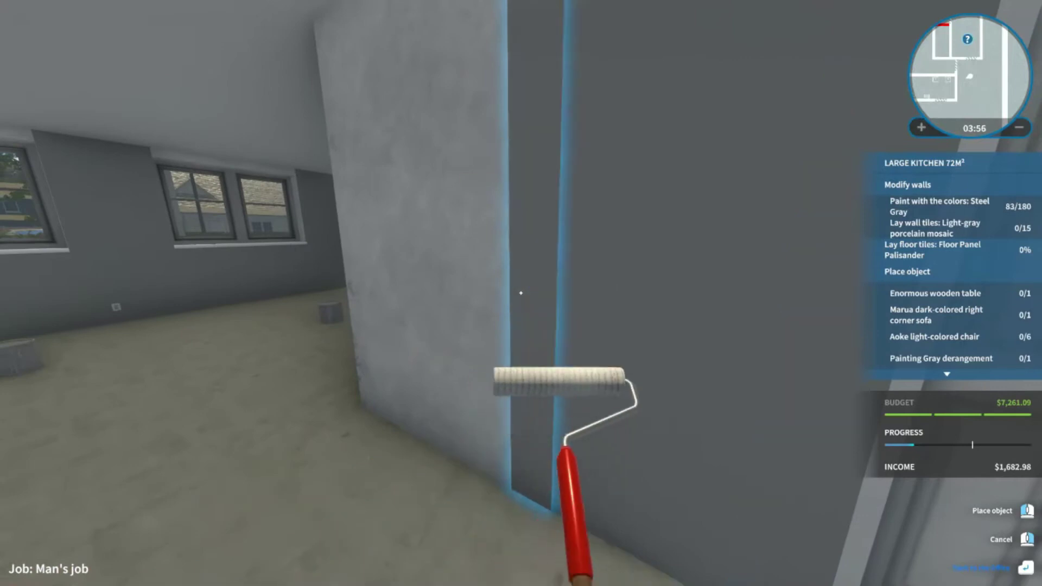
pyautogui.click(521, 293)
pyautogui.click(521, 294)
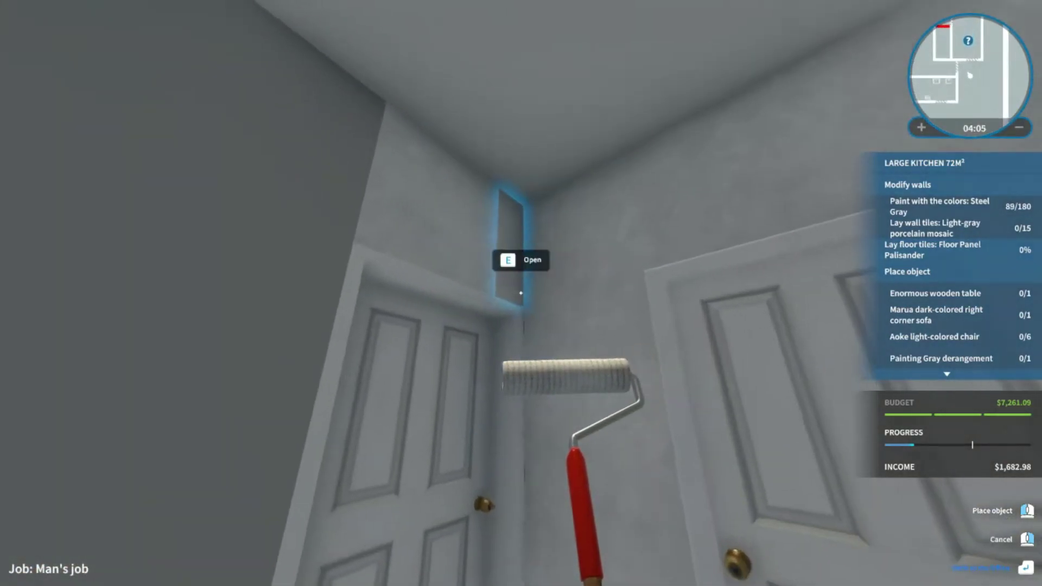
pyautogui.click(521, 294)
pyautogui.click(521, 293)
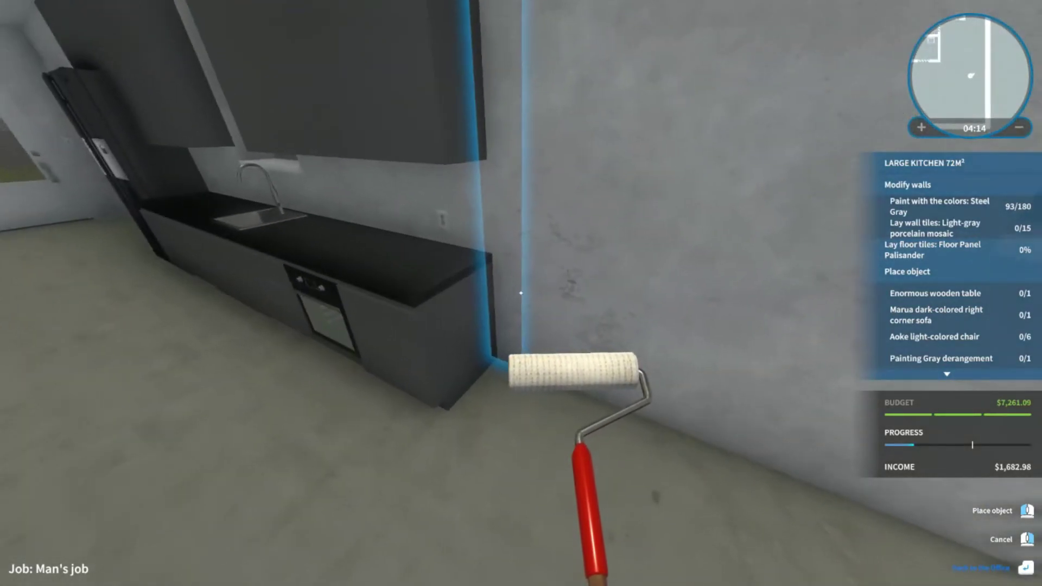
pyautogui.click(522, 293)
# - Paint the window corners and strips below the sills Steel Gray
pyautogui.click(522, 293)
pyautogui.click(522, 294)
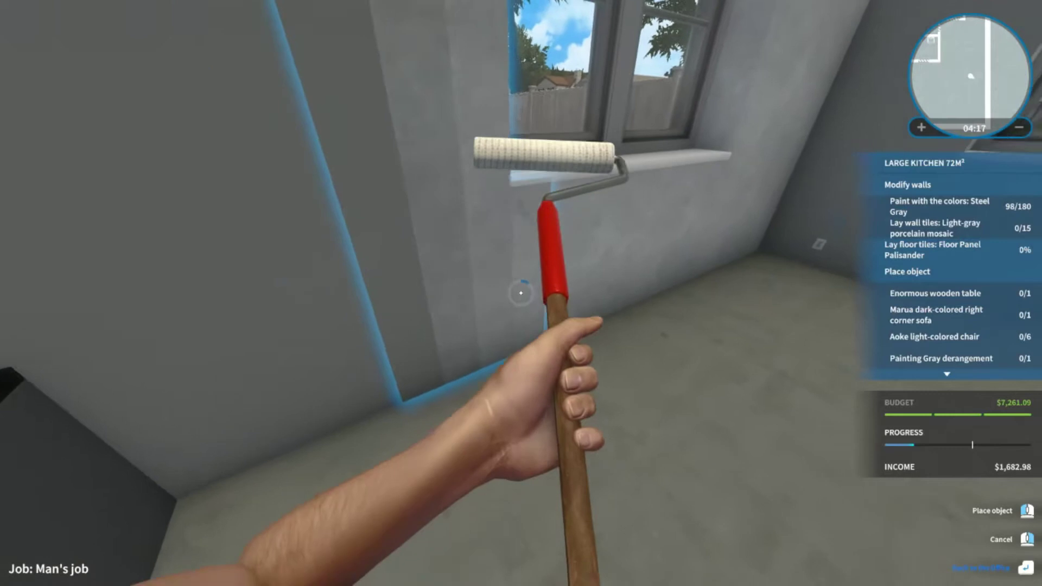
pyautogui.click(521, 293)
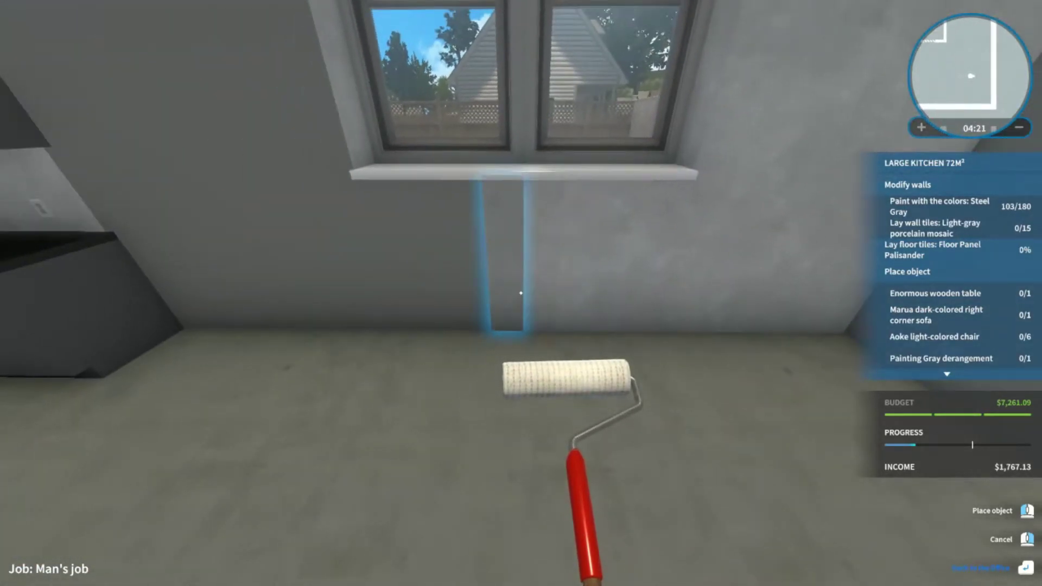
pyautogui.click(521, 293)
pyautogui.click(521, 293)
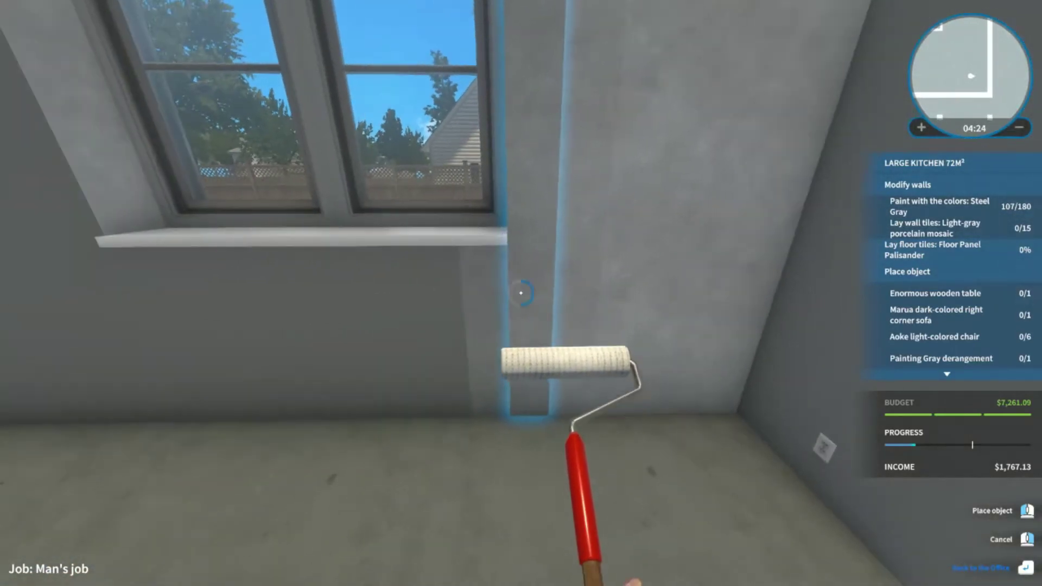
pyautogui.click(521, 294)
pyautogui.click(522, 293)
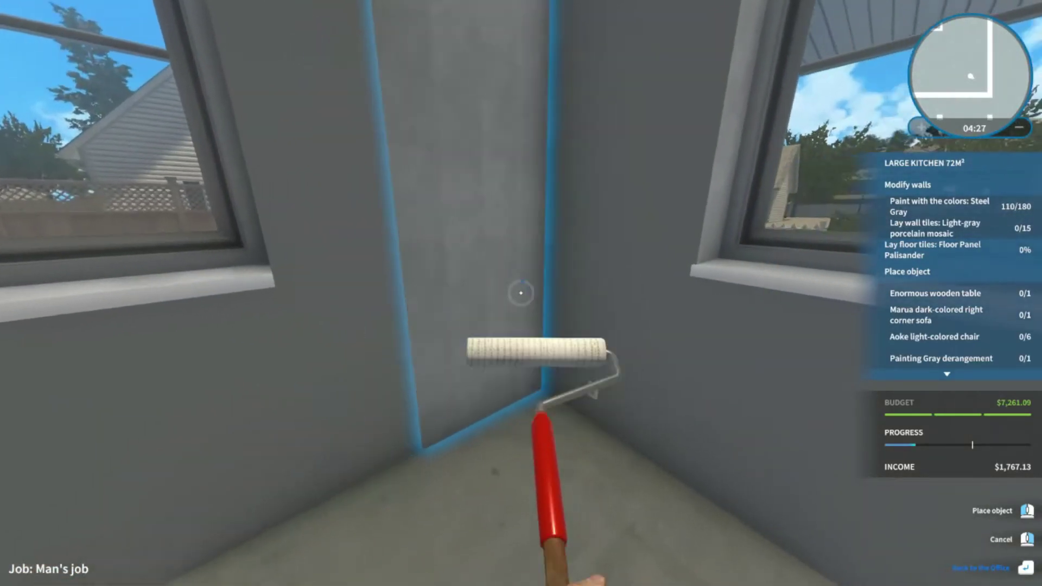
pyautogui.click(521, 293)
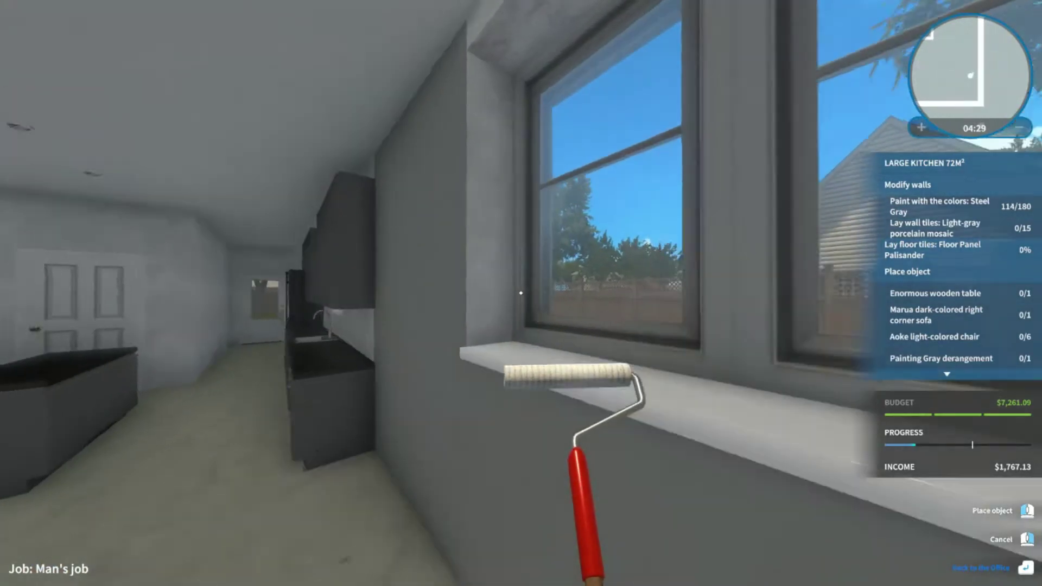
# - Paint the wall pillars beside the window and the wall above it, reaching 130 of 180
pyautogui.click(521, 294)
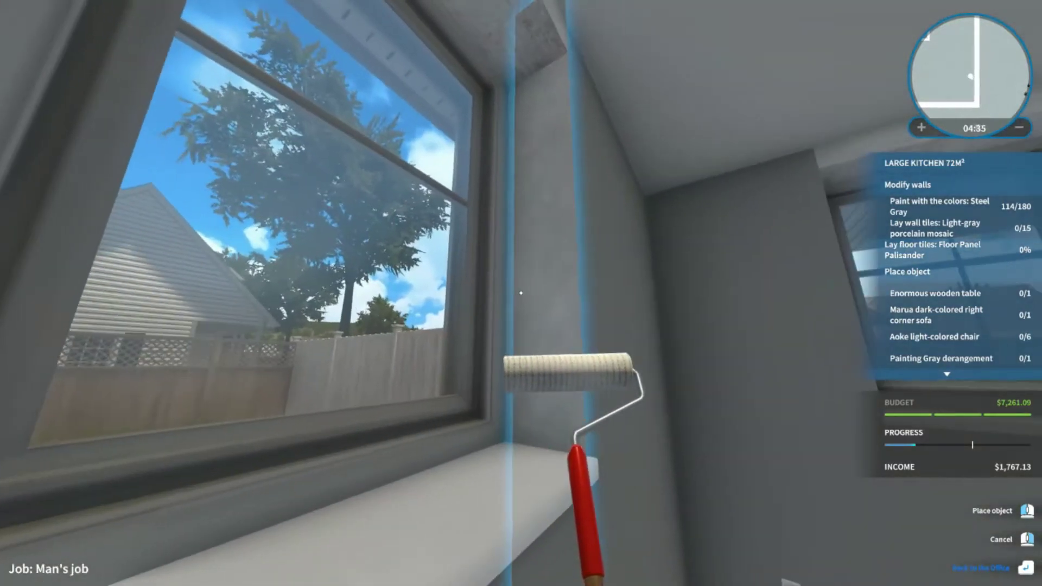
pyautogui.click(521, 293)
pyautogui.click(521, 293)
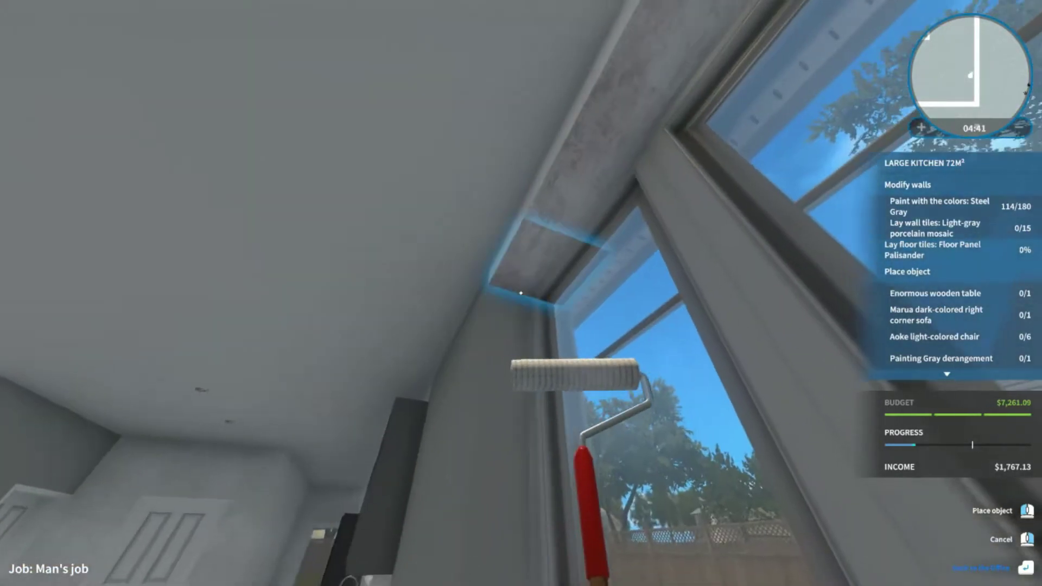
pyautogui.click(522, 294)
pyautogui.click(522, 293)
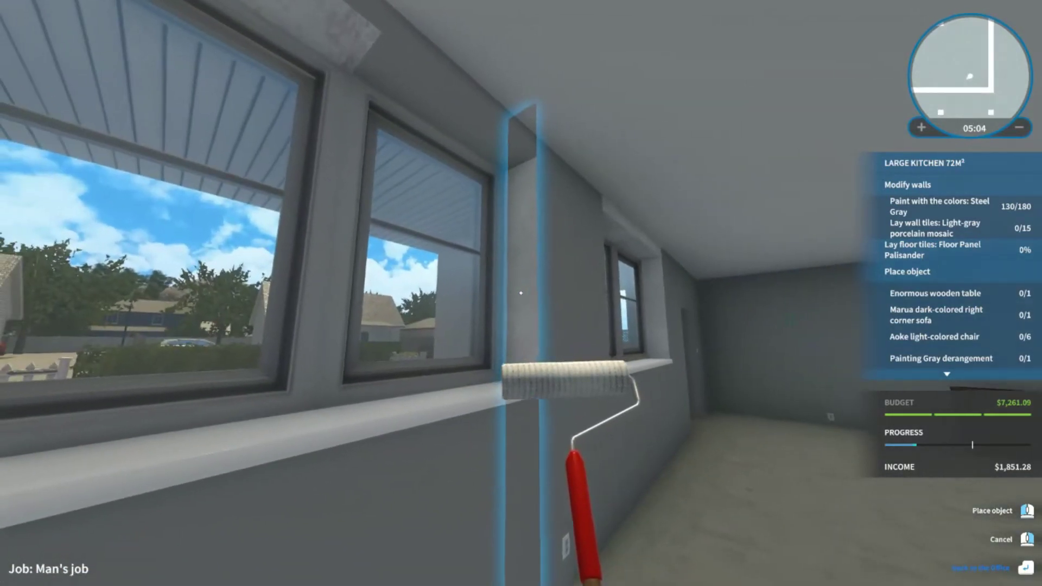
# - Paint Steel Gray strips between and above the windows and beside the door
pyautogui.click(520, 293)
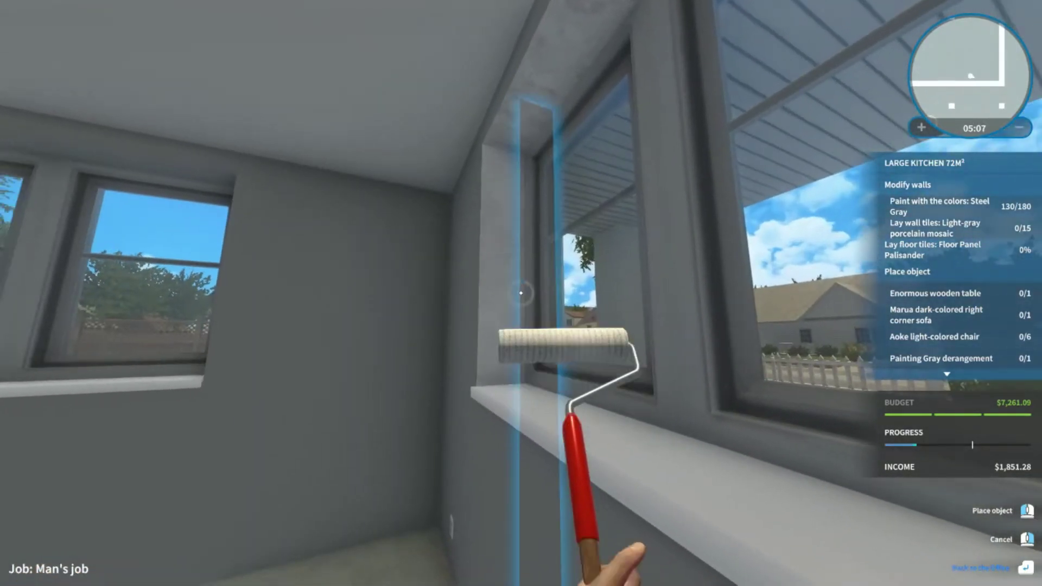
pyautogui.click(520, 292)
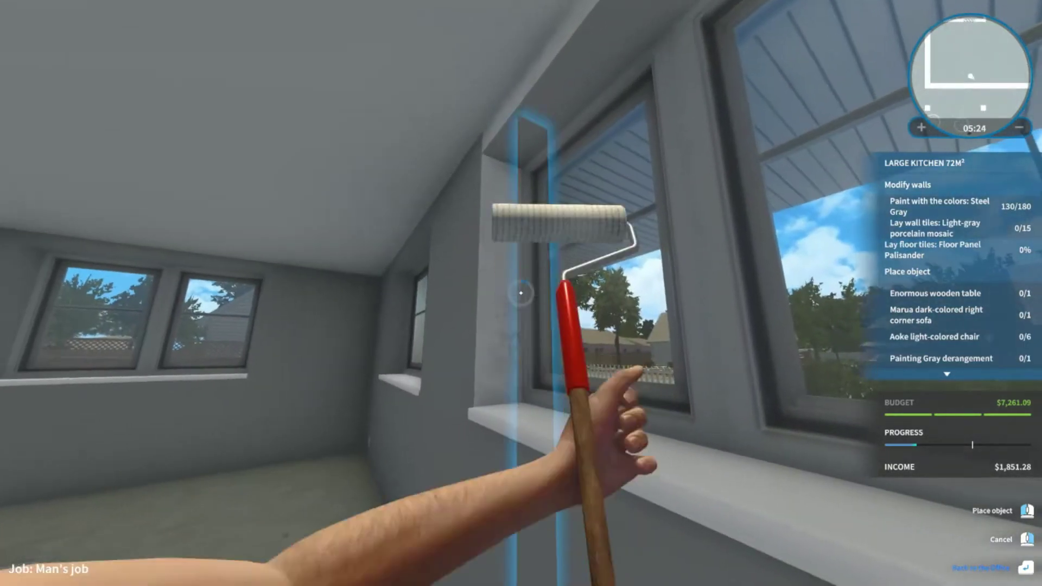
pyautogui.click(521, 293)
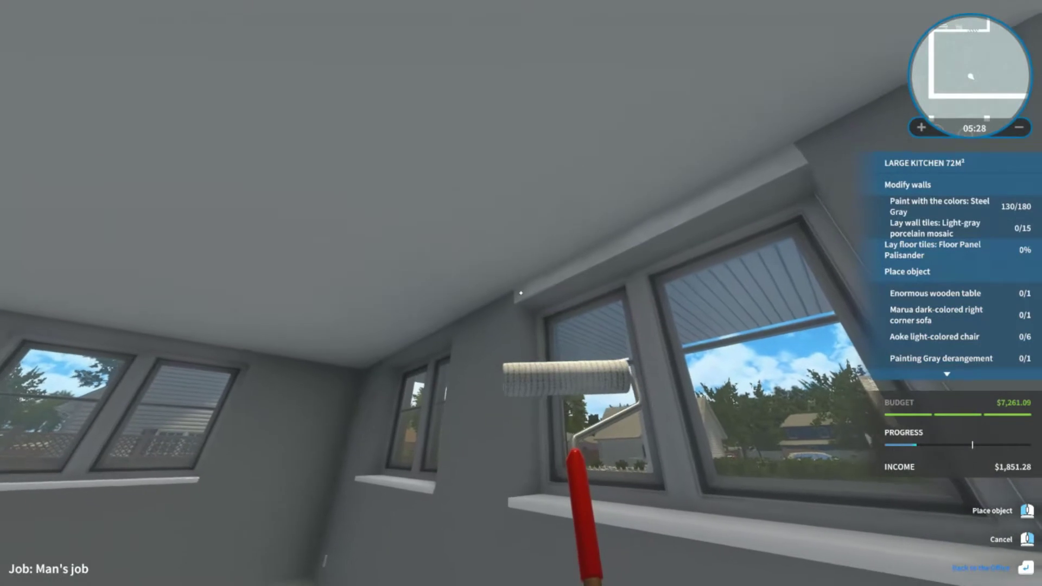
pyautogui.click(521, 293)
pyautogui.click(521, 294)
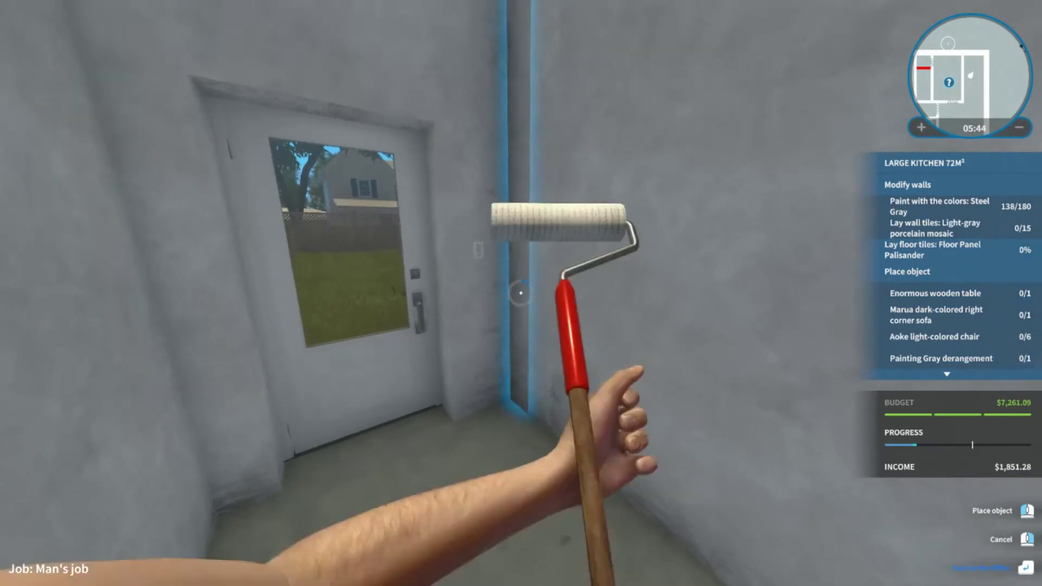
pyautogui.click(521, 294)
pyautogui.click(521, 293)
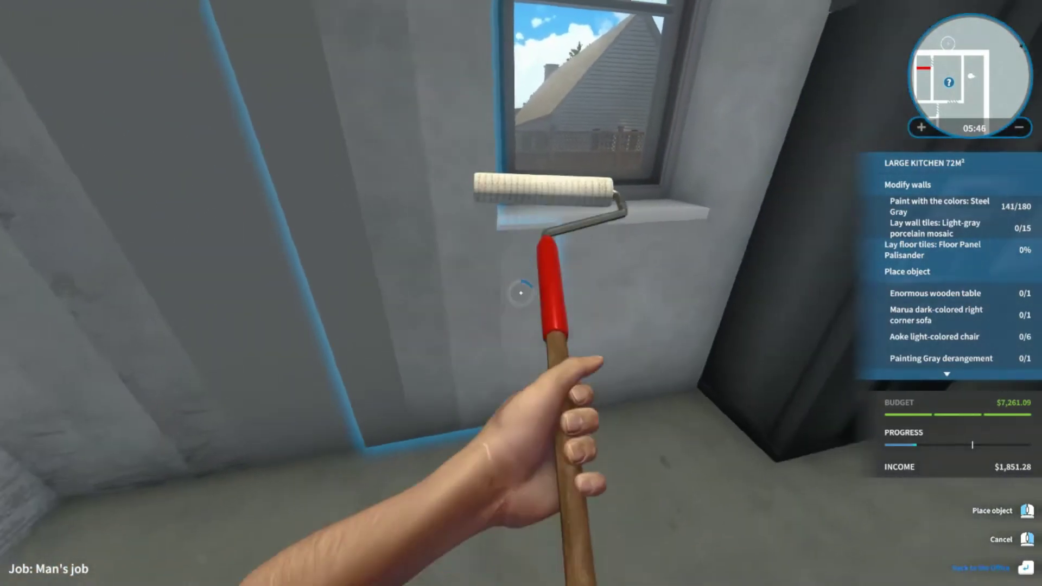
pyautogui.click(521, 294)
pyautogui.click(521, 294)
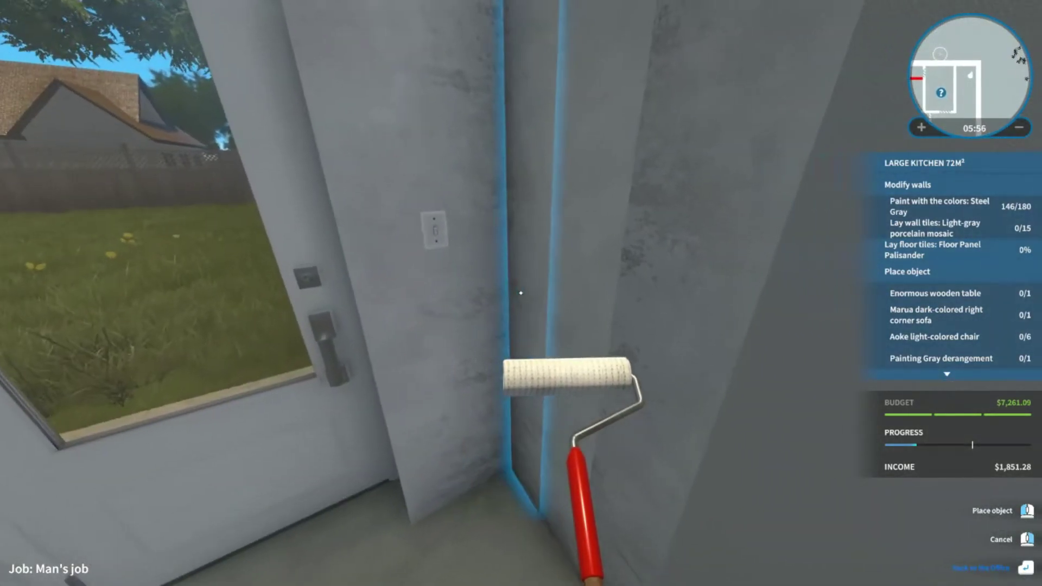
# - Paint the strip by the fridge and the window recess, reaching 154 of 180
pyautogui.click(522, 293)
pyautogui.click(522, 292)
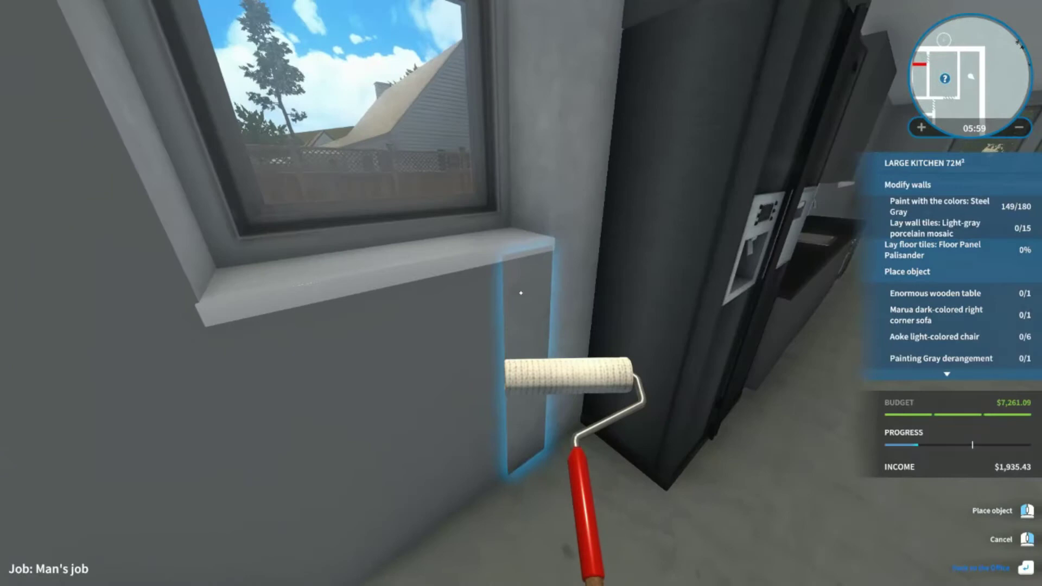
pyautogui.click(522, 293)
pyautogui.click(521, 292)
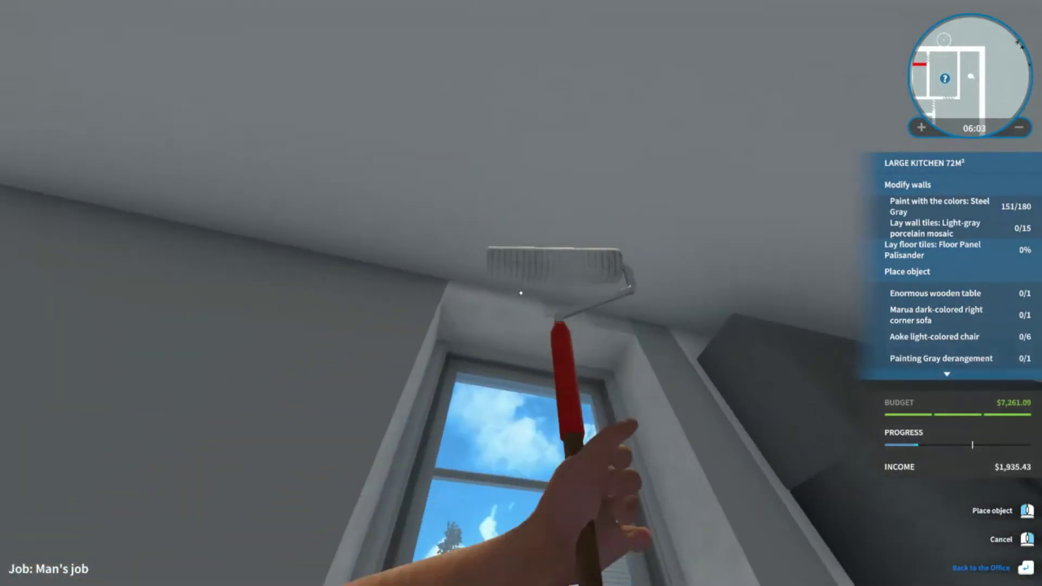
pyautogui.click(522, 293)
pyautogui.click(521, 292)
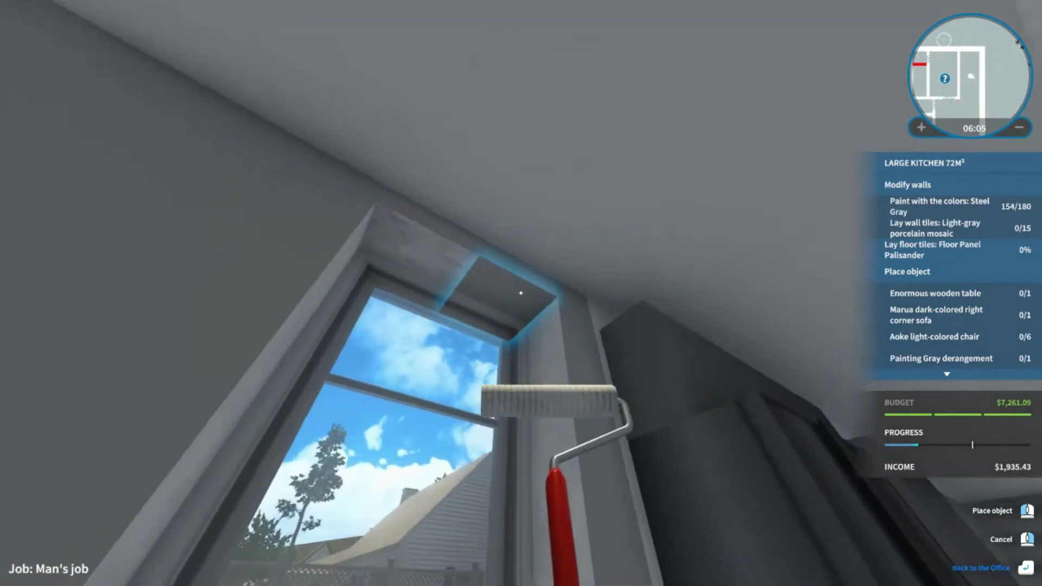
pyautogui.click(522, 292)
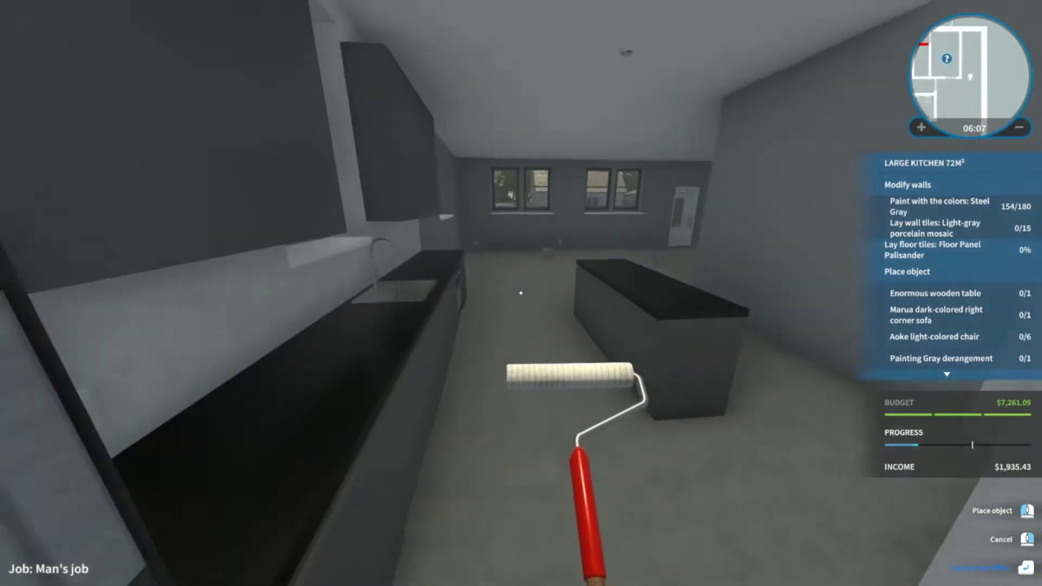
# - Pick up the paint bucket with Move objects and carry it elsewhere in the kitchen
pyautogui.rightClick(521, 292)
pyautogui.click(521, 230)
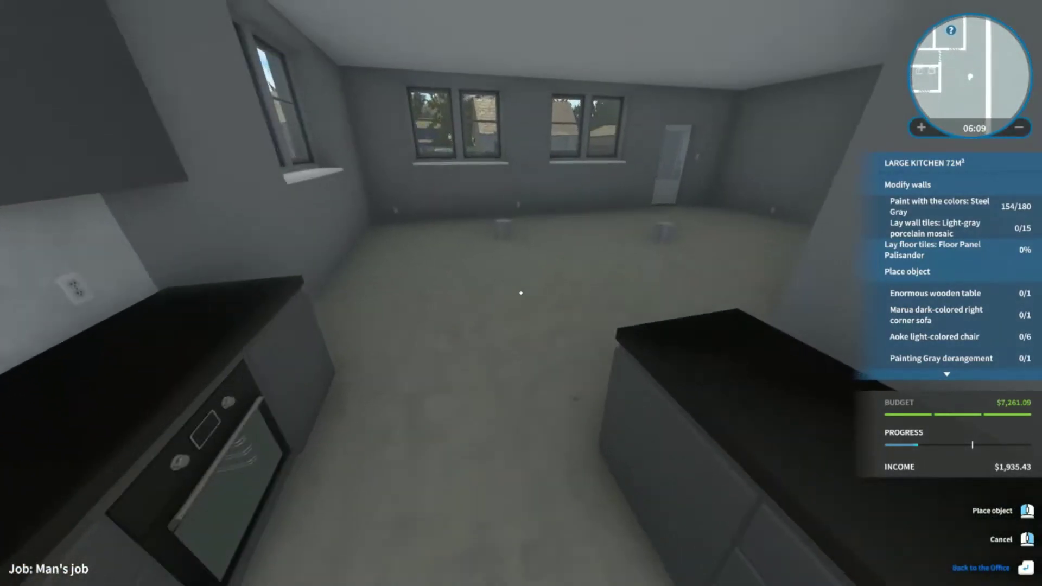
pyautogui.click(520, 290)
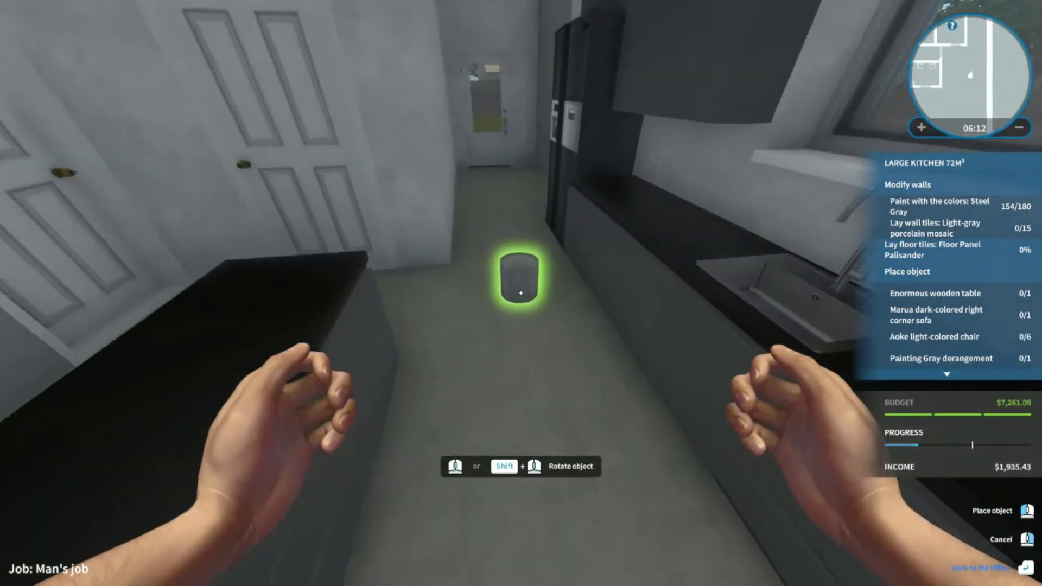
pyautogui.click(521, 292)
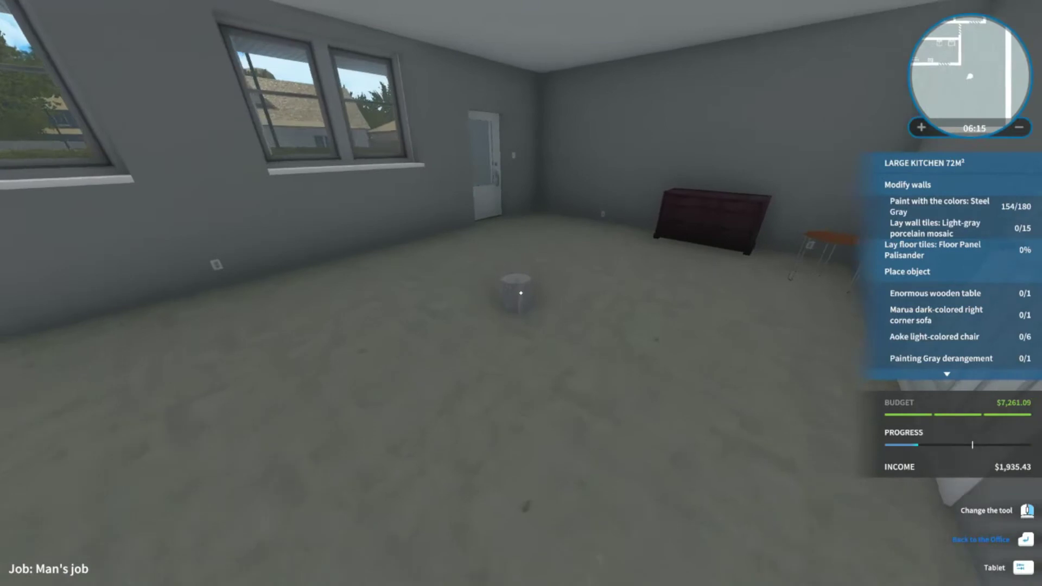
pyautogui.click(522, 292)
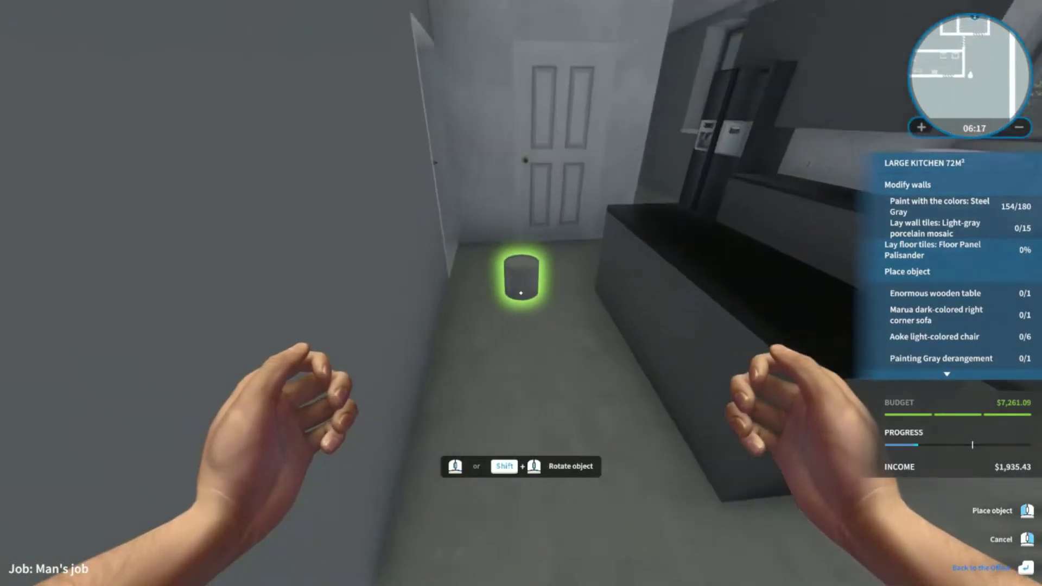
# - Set the paint bucket near the kitchen corridor and paint strips around the window
pyautogui.click(522, 292)
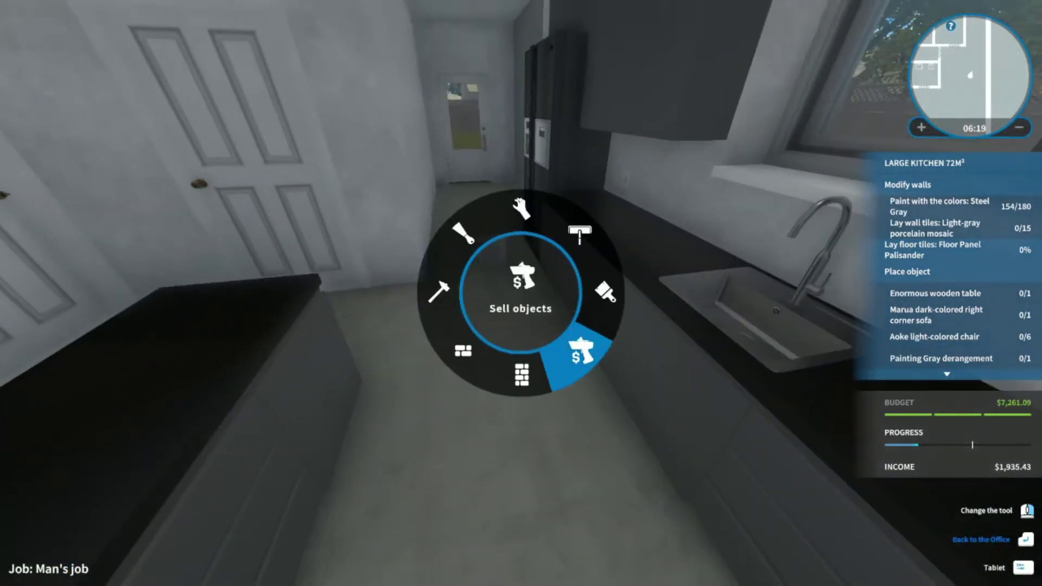
pyautogui.press('q')
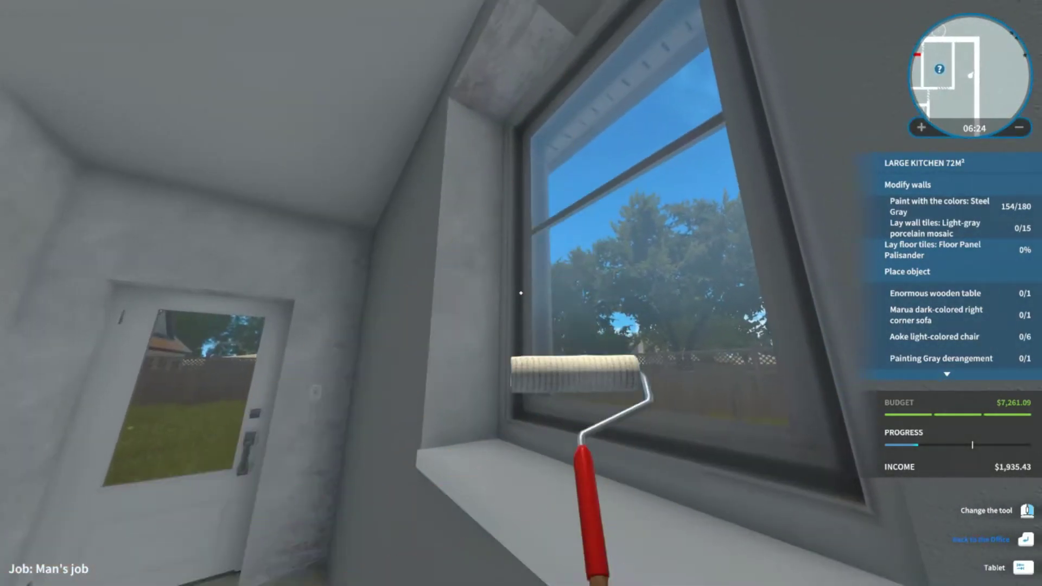
pyautogui.click(521, 293)
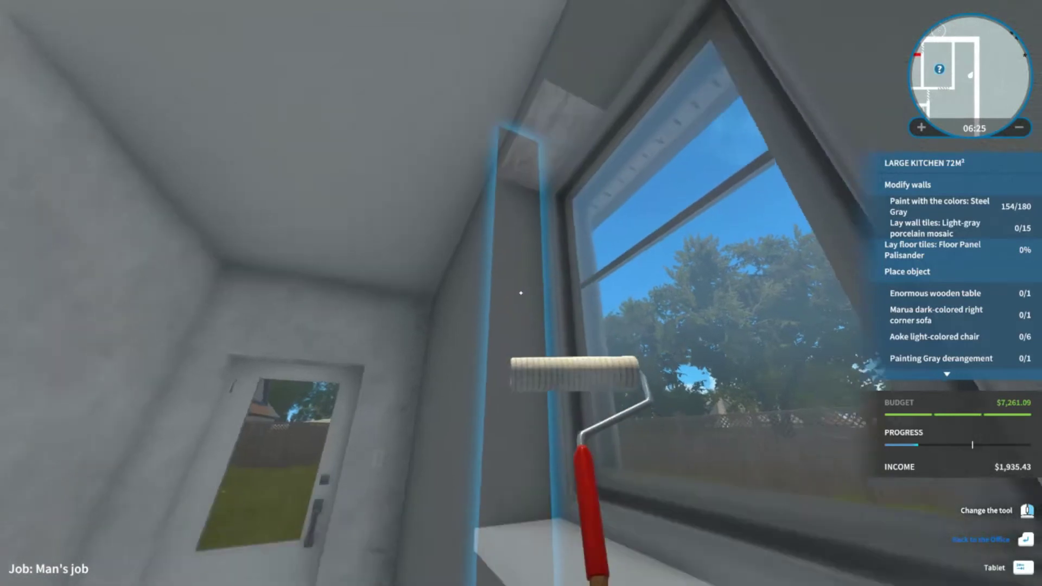
pyautogui.click(521, 293)
pyautogui.click(521, 293)
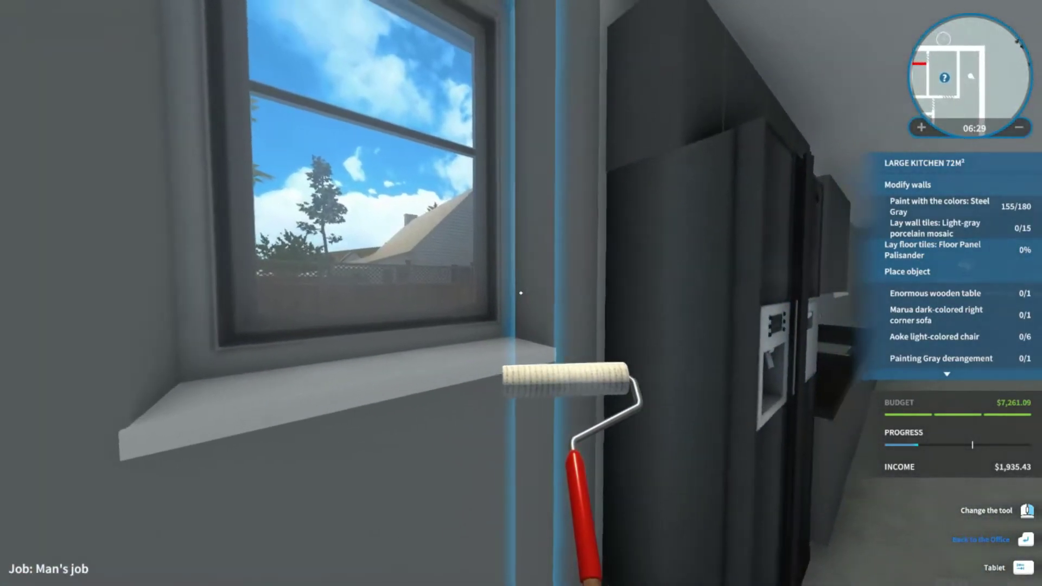
pyautogui.click(522, 294)
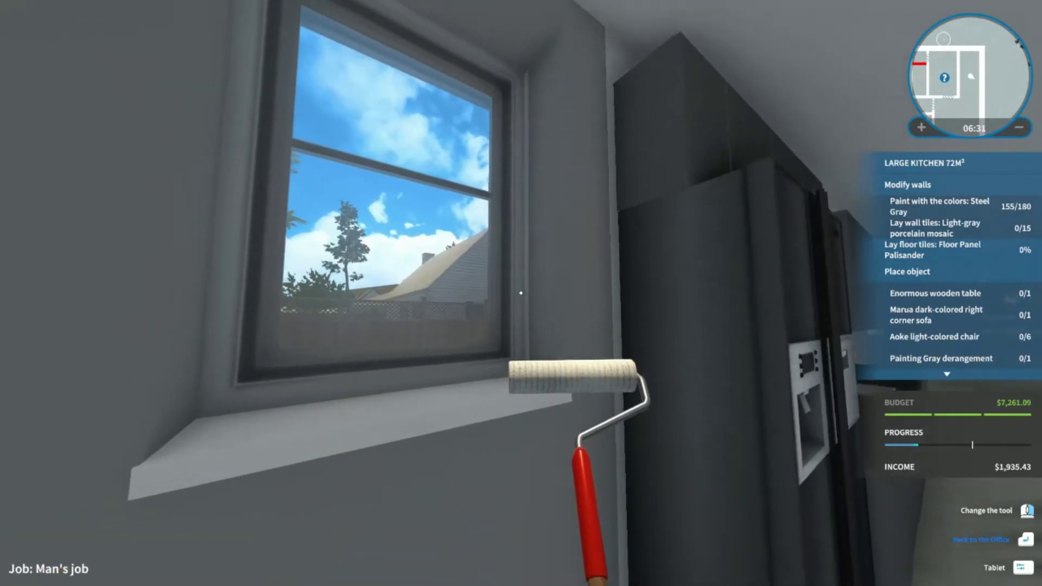
pyautogui.click(522, 294)
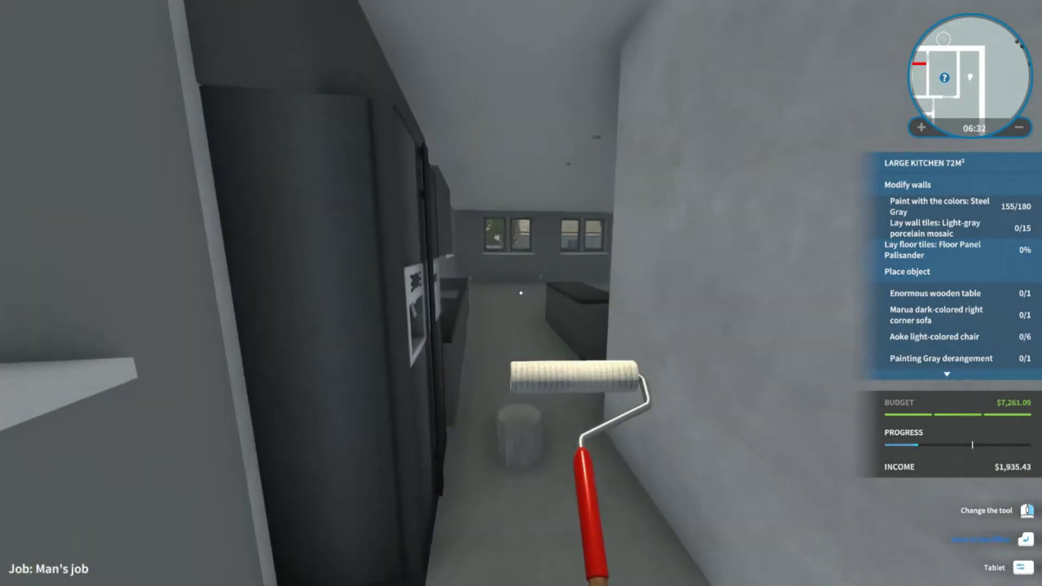
# - Walk into the open room and paint the strips beside and above the door
pyautogui.press('w')
pyautogui.press('w')
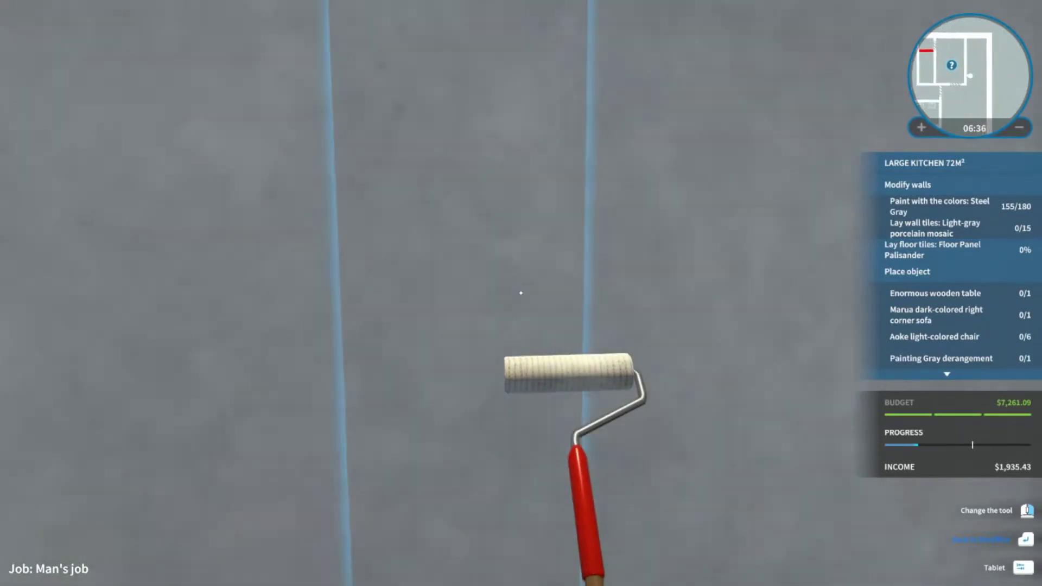
pyautogui.press('w')
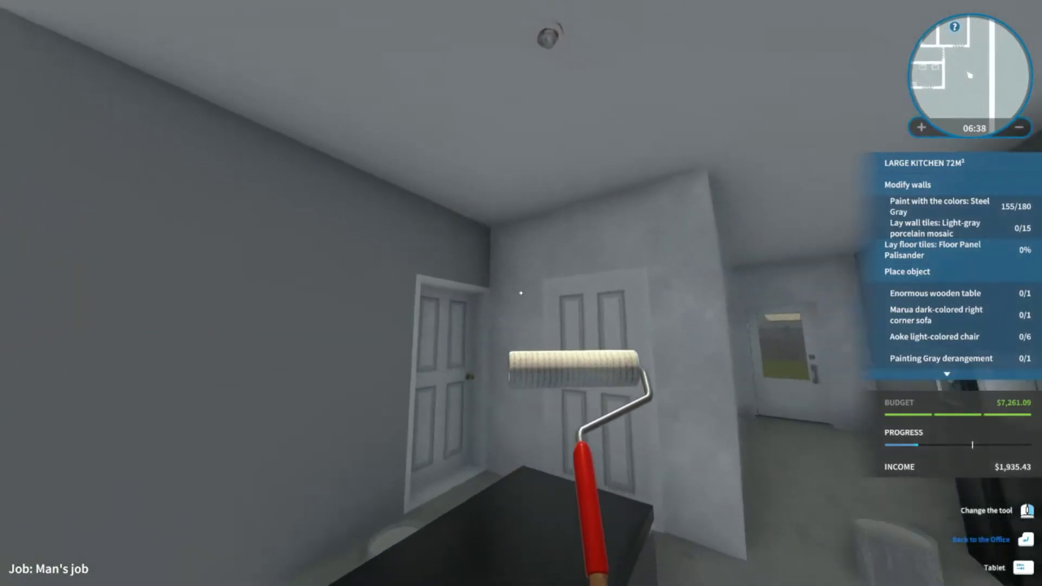
pyautogui.press('w')
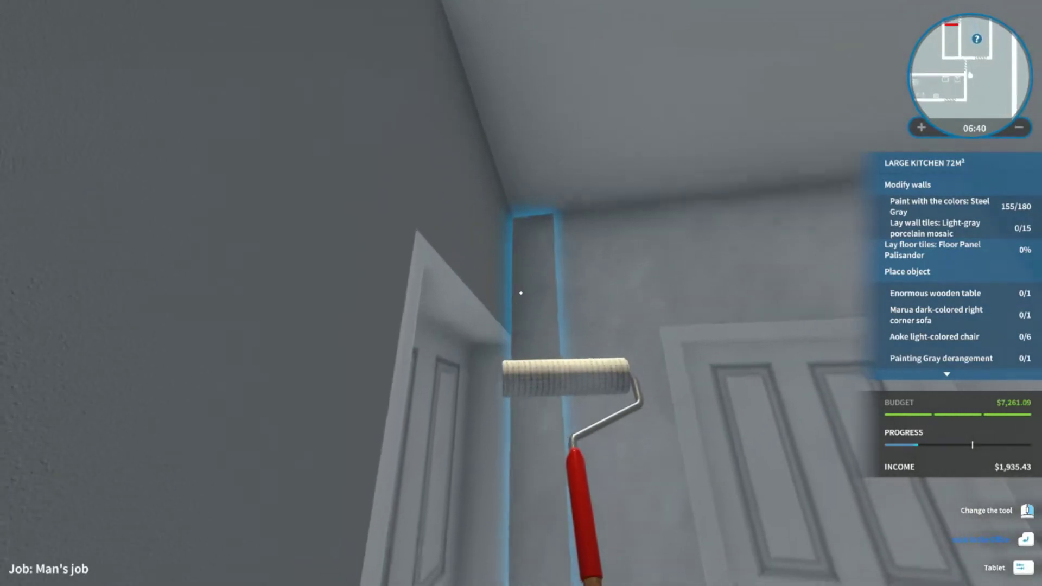
pyautogui.moveTo(520, 292); pyautogui.dragTo(521, 292)
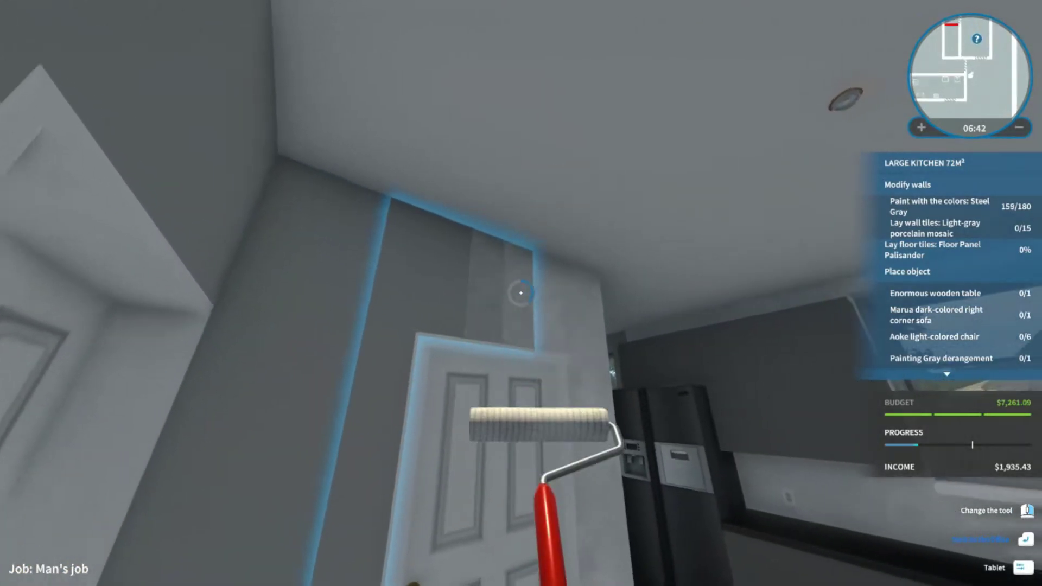
pyautogui.click(520, 292)
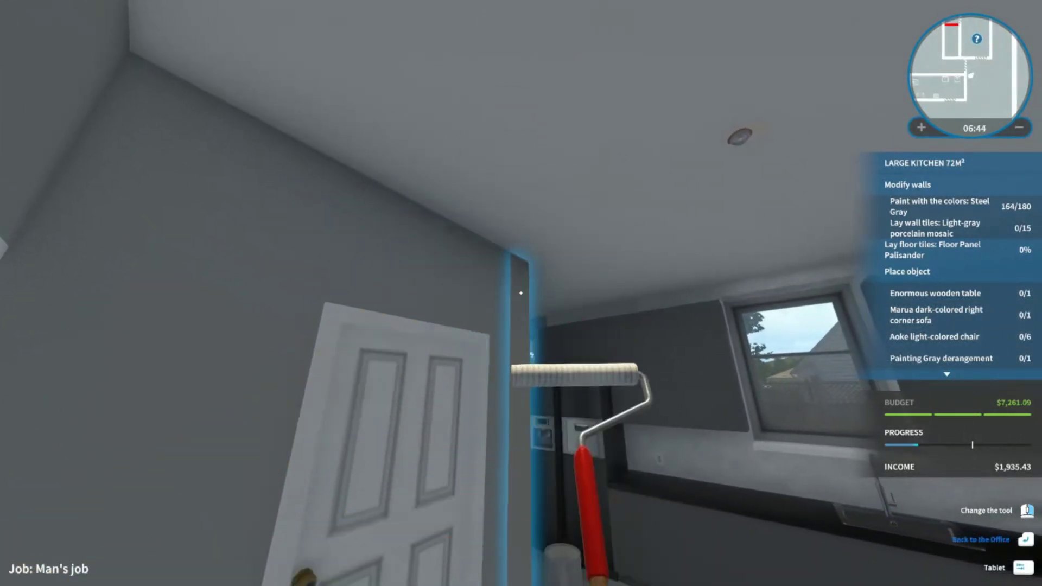
# - Paint the corridor strips and last sections by the door, reaching 180 of 180
pyautogui.press('w')
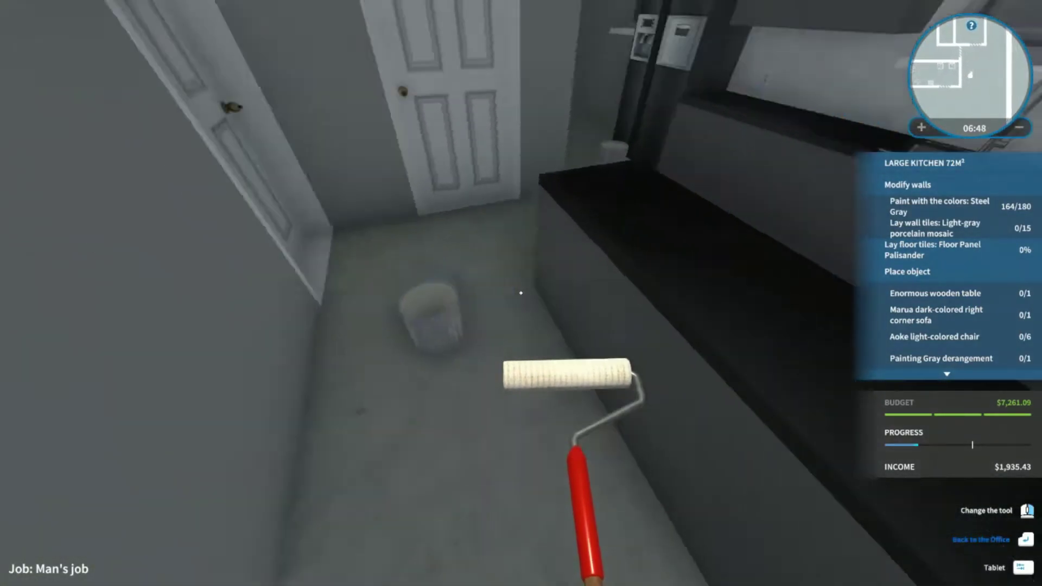
pyautogui.press('w')
pyautogui.click(520, 292)
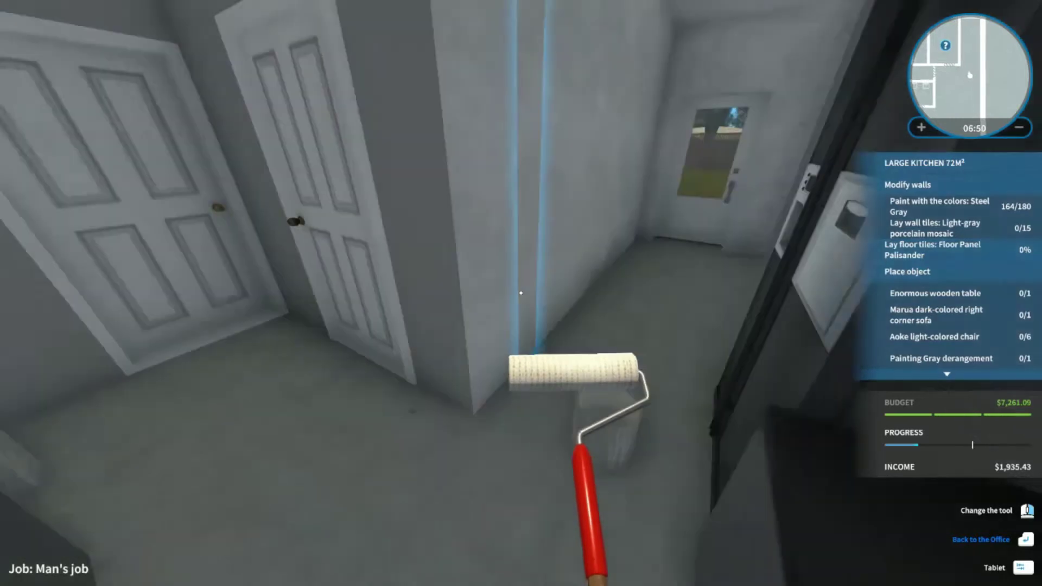
pyautogui.click(520, 292)
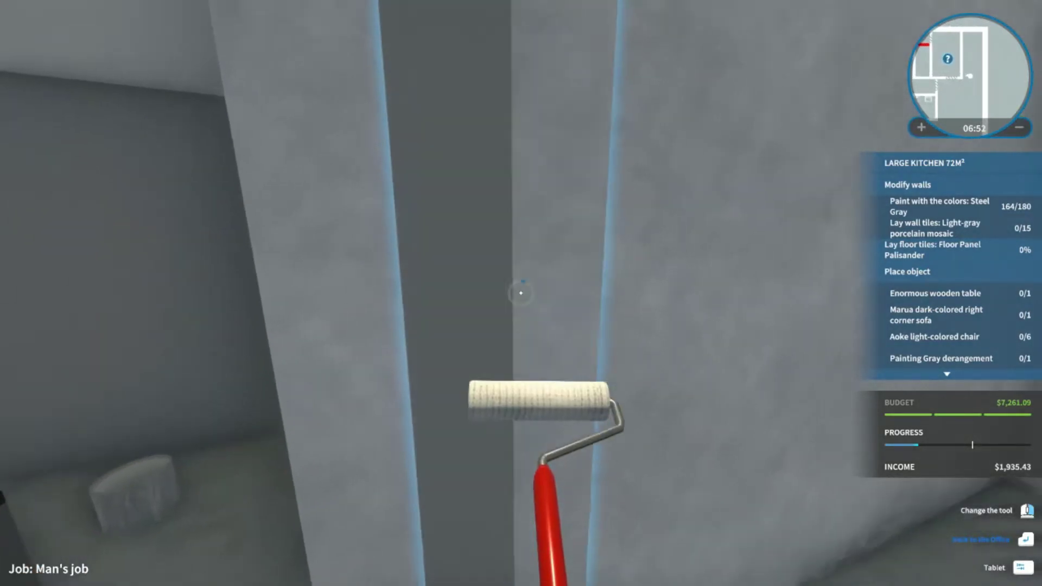
pyautogui.click(520, 292)
pyautogui.click(521, 291)
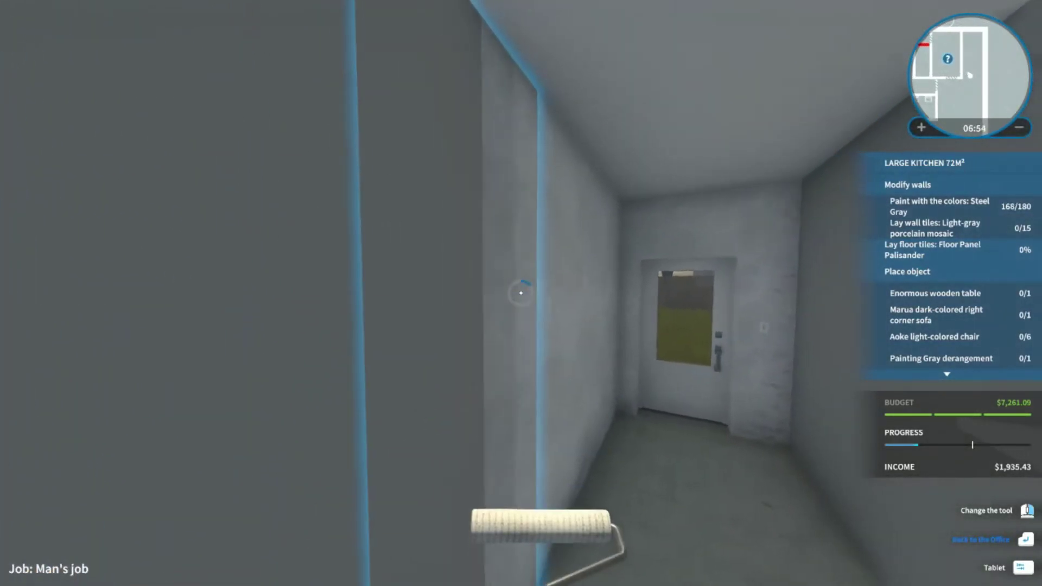
pyautogui.click(521, 292)
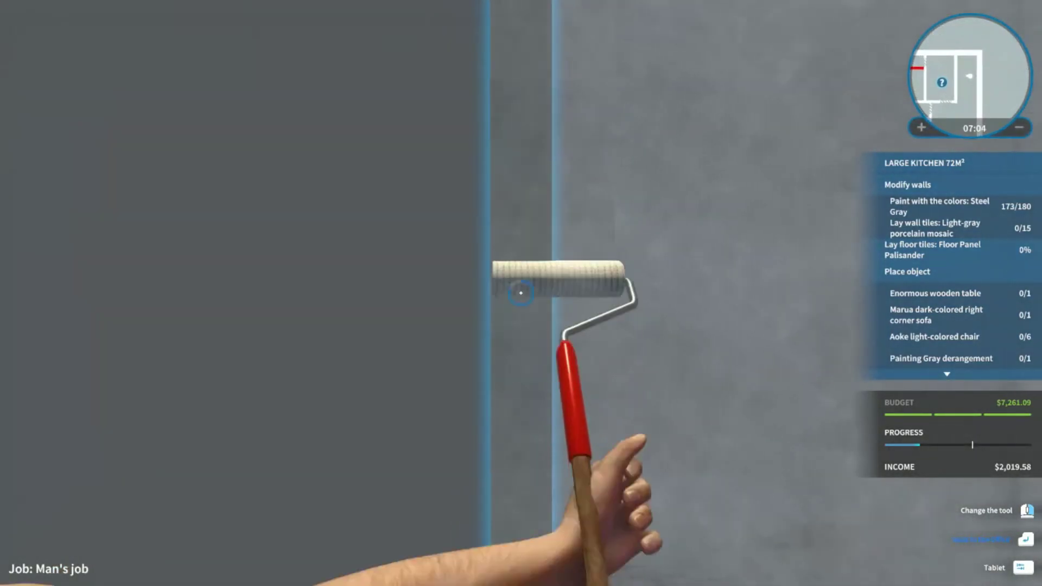
pyautogui.click(521, 294)
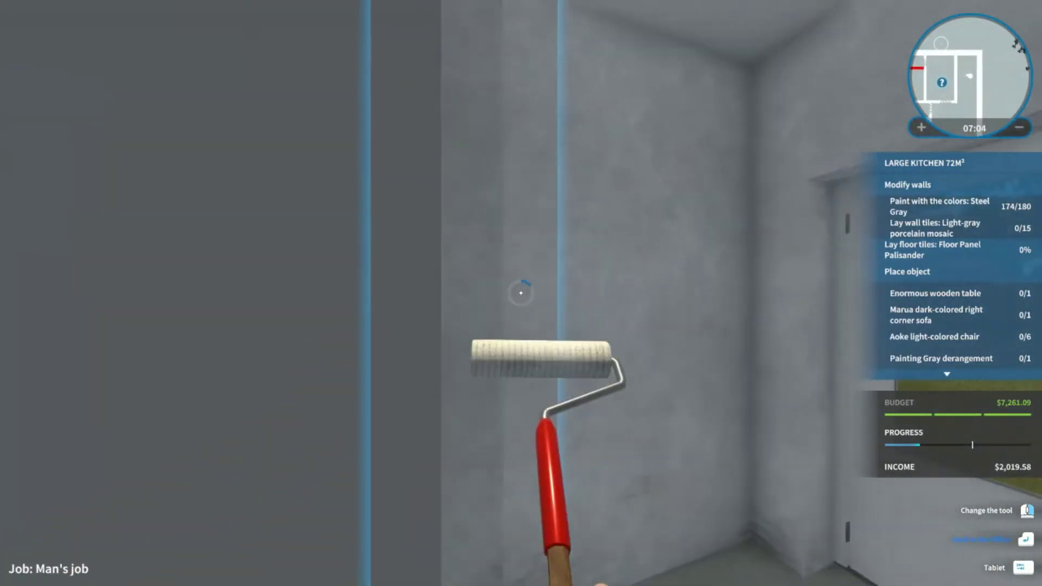
pyautogui.click(521, 293)
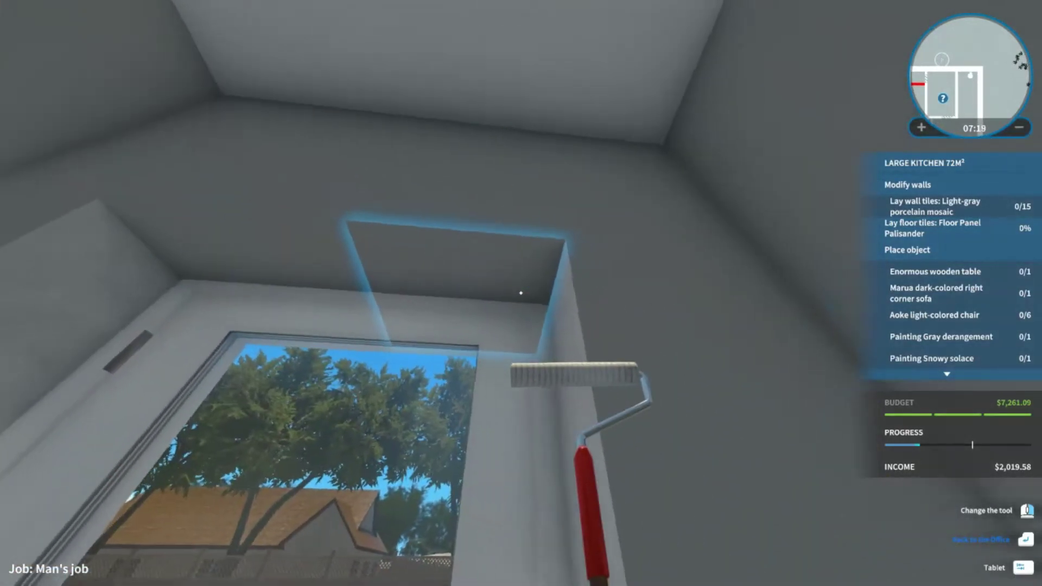
# - Paint the recess above the window Steel Gray
pyautogui.click(521, 294)
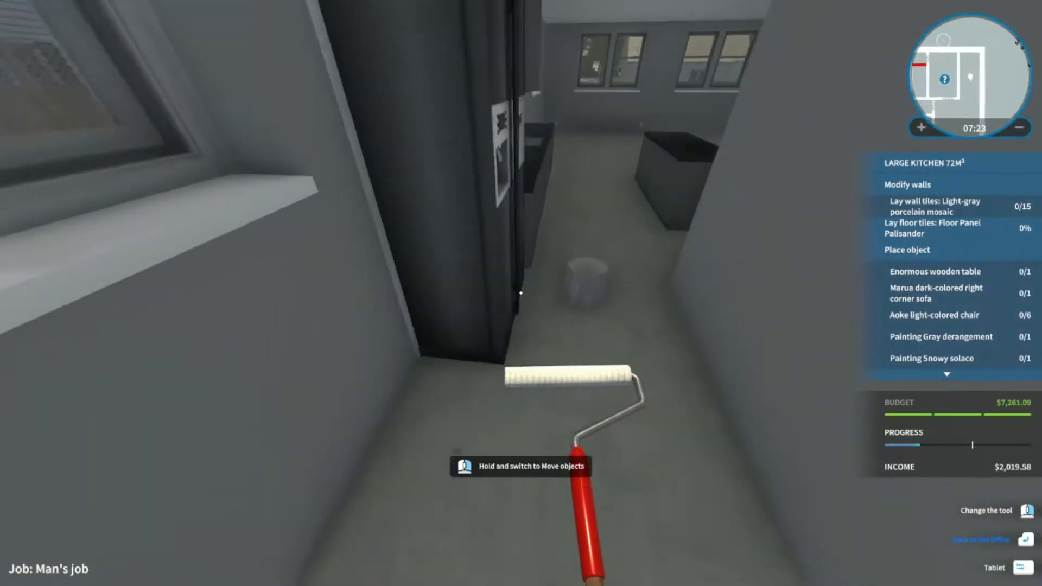
pyautogui.press('Tab')
pyautogui.click(521, 293)
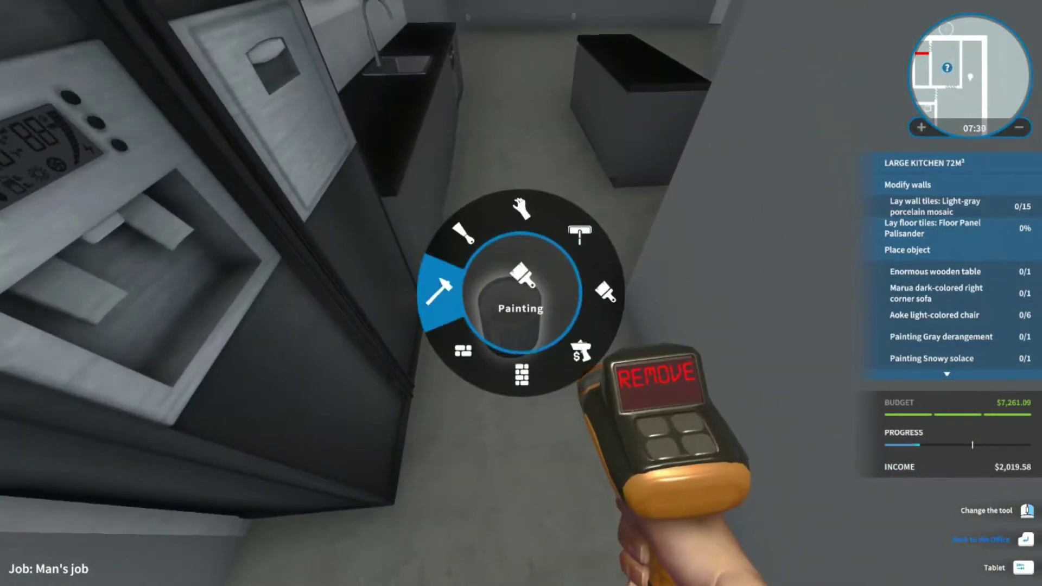
pyautogui.press('Tab')
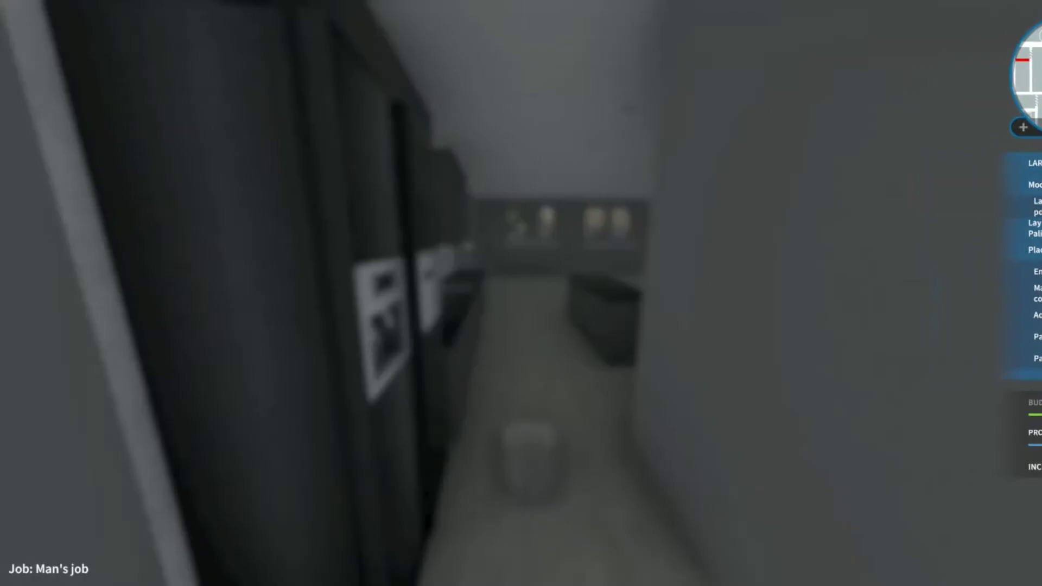
# - Buy and place another Steel Gray paint bucket, then paint the kitchen wall
pyautogui.press('Tab')
pyautogui.click(317, 492)
pyautogui.click(828, 439)
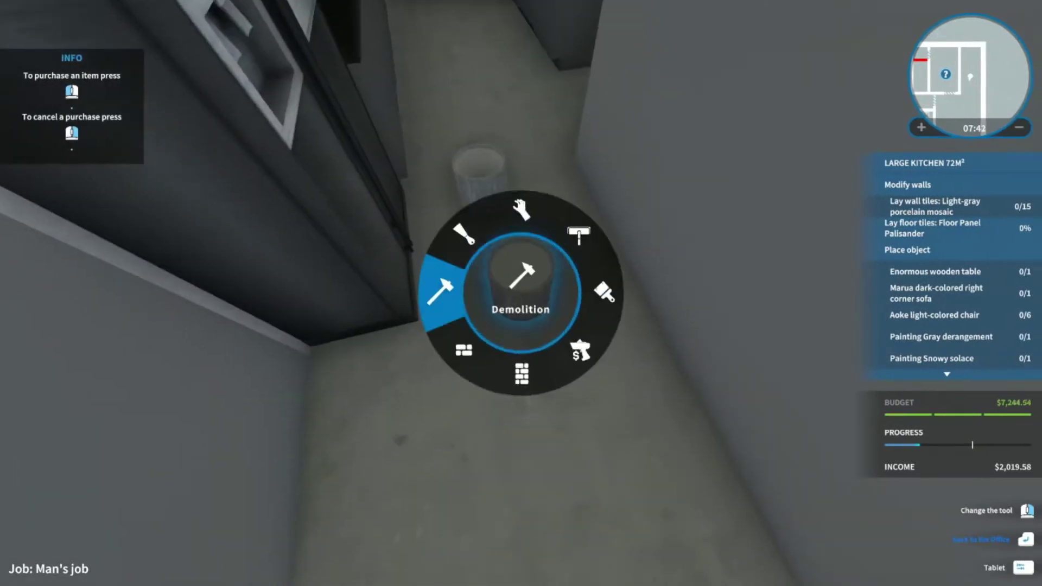
pyautogui.click(604, 292)
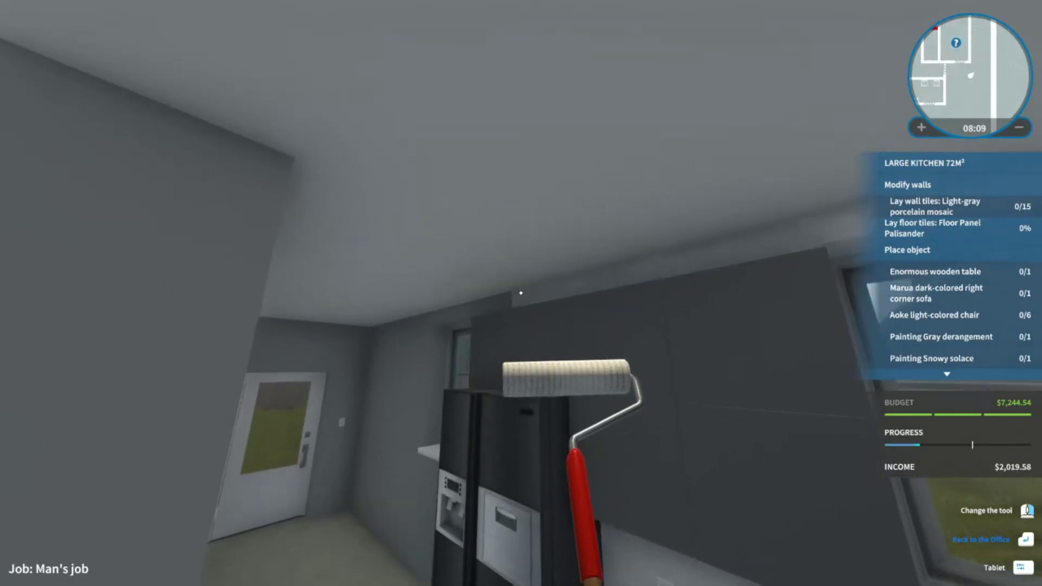
pyautogui.click(521, 293)
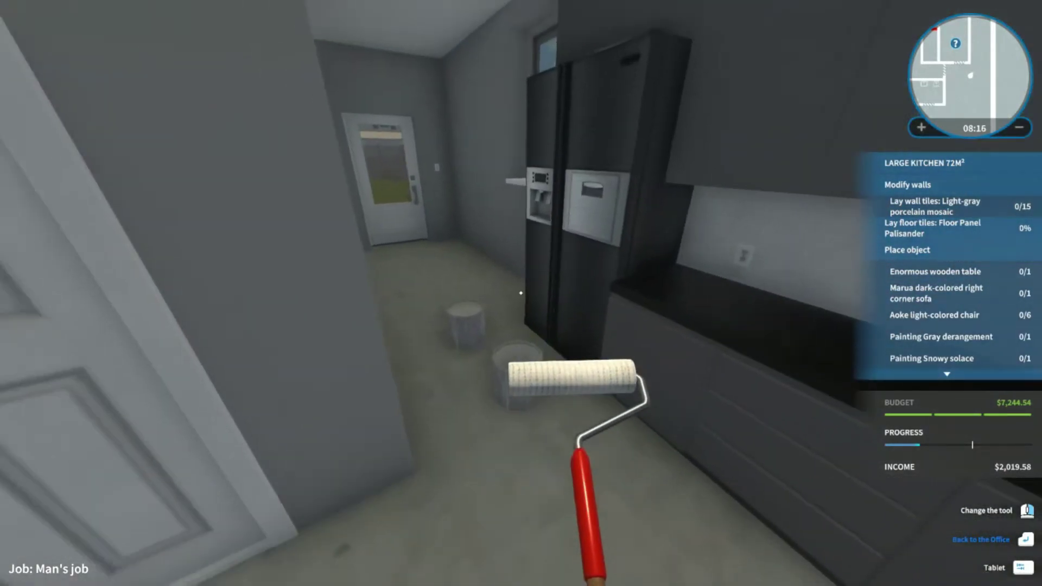
# - Sell the two empty paint buckets with Sell objects
pyautogui.middleClick(521, 293)
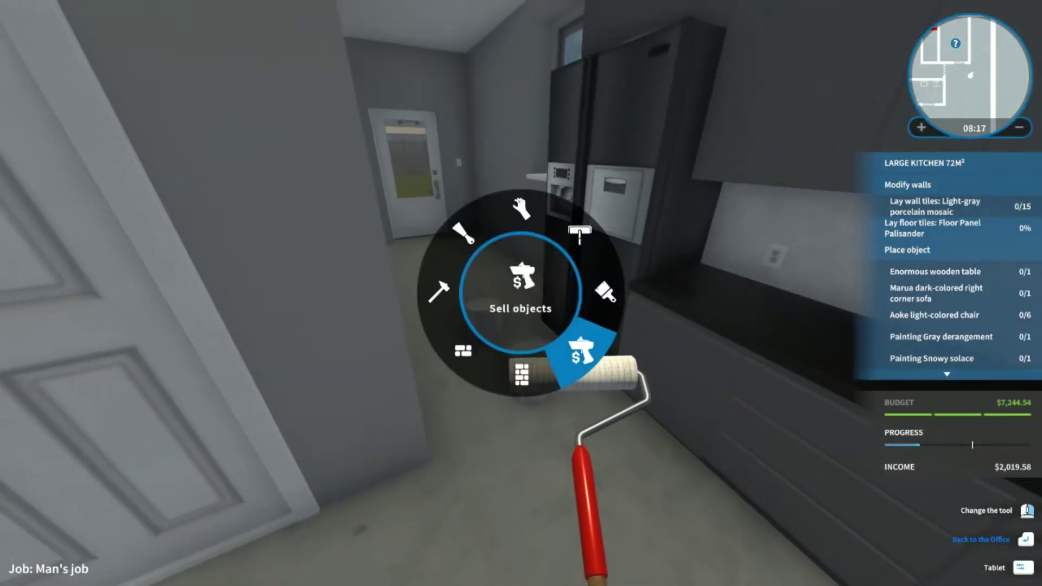
pyautogui.click(575, 342)
pyautogui.click(521, 293)
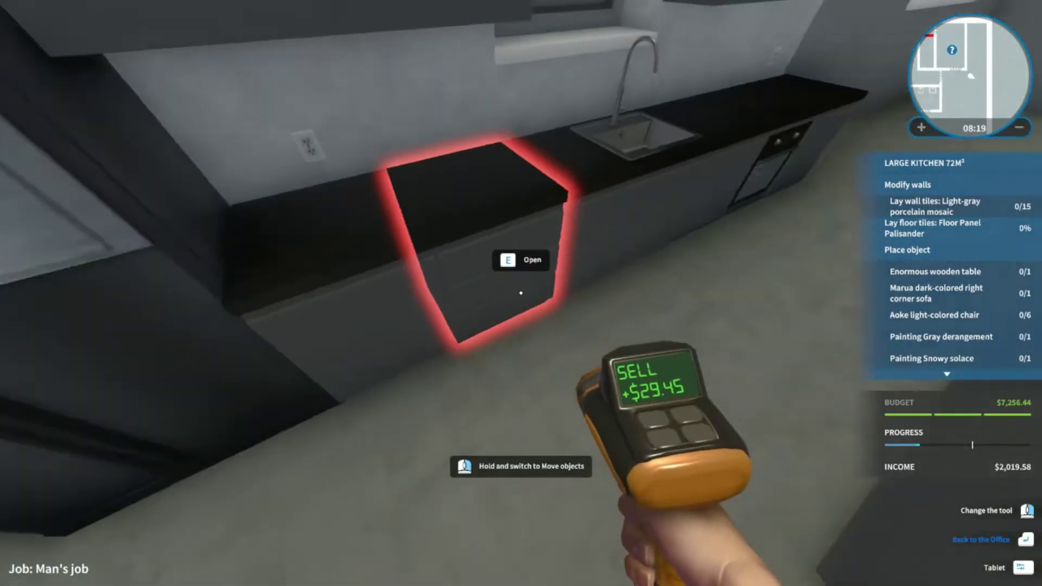
pyautogui.middleClick(522, 293)
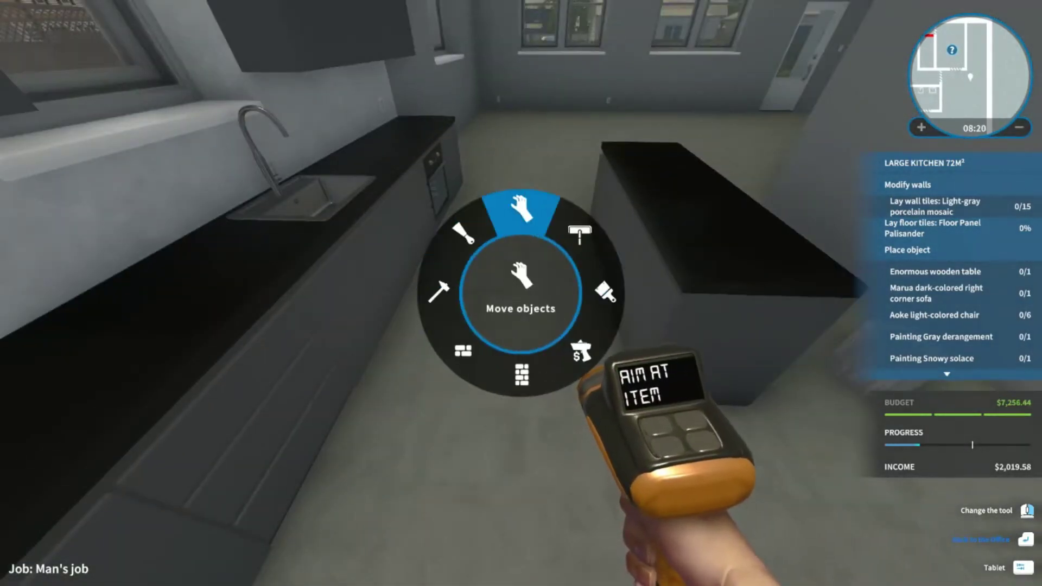
# - Buy a $102.86 box of Light-gray porcelain mosaic wall tiles from the tablet store
pyautogui.press('Tab')
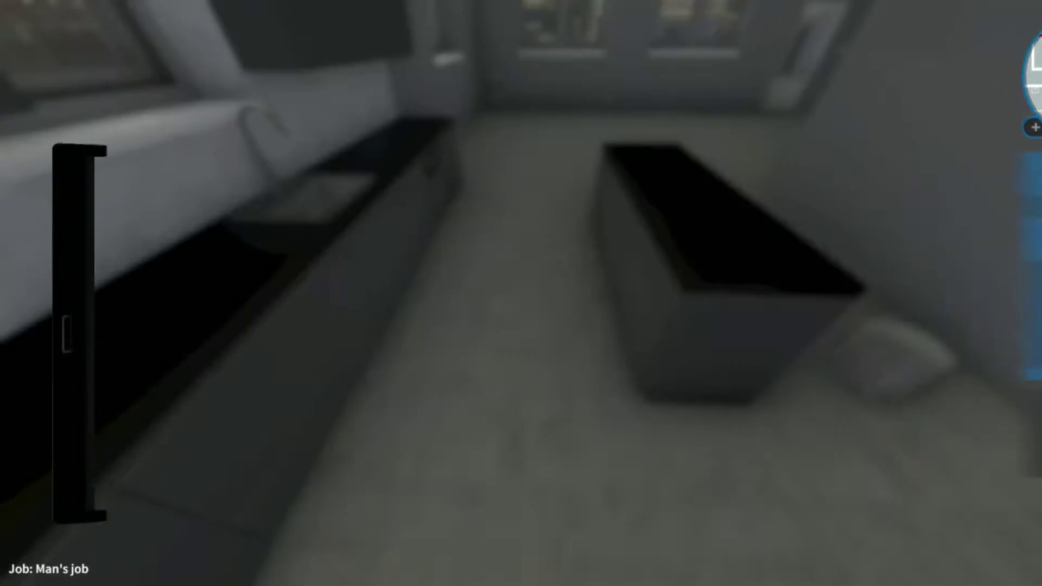
pyautogui.click(501, 237)
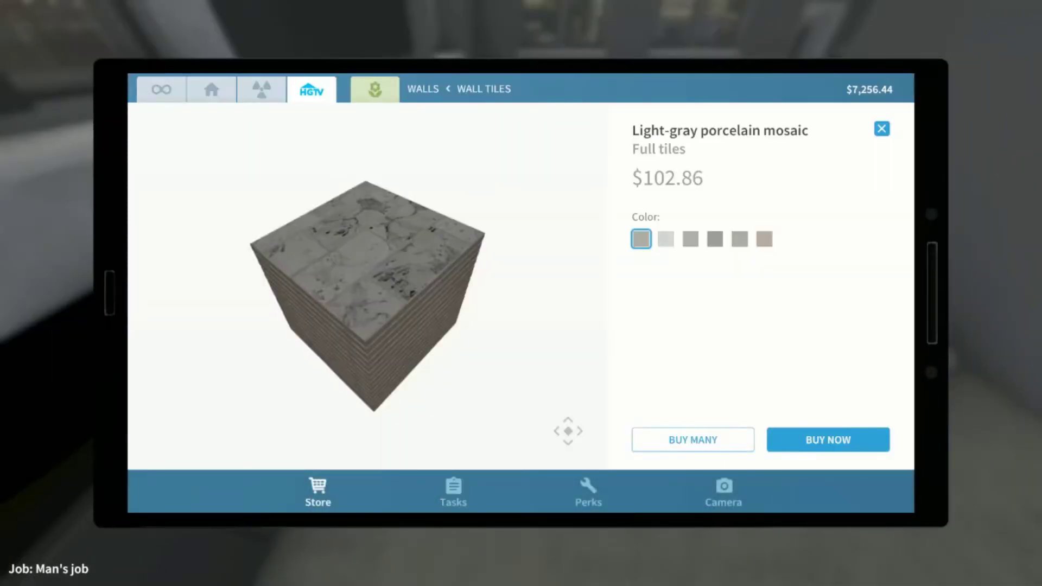
pyautogui.click(829, 441)
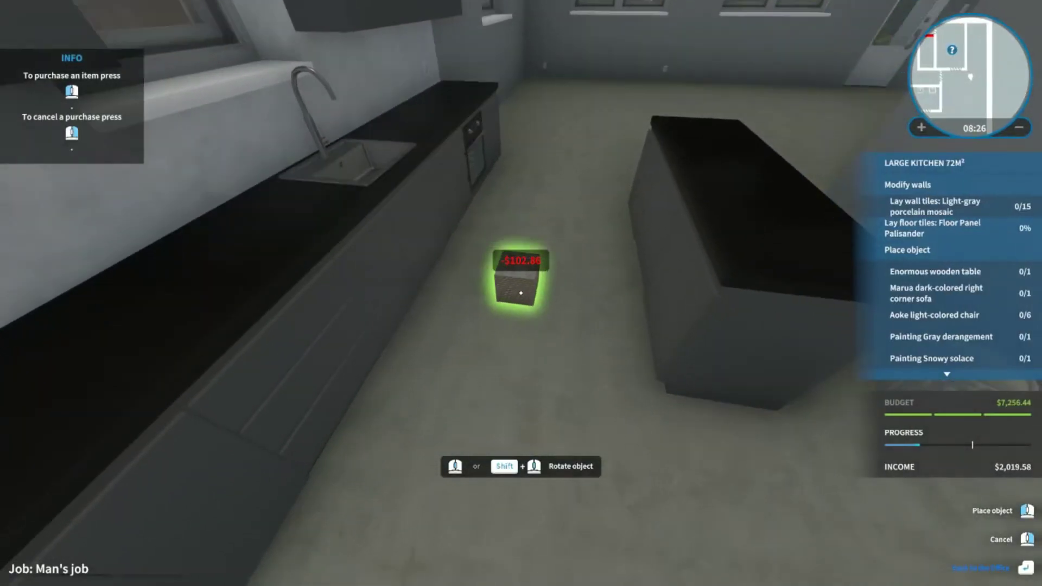
# - Lay the first light-gray mosaic wall tiles, refilling from the floor box
pyautogui.press('q')
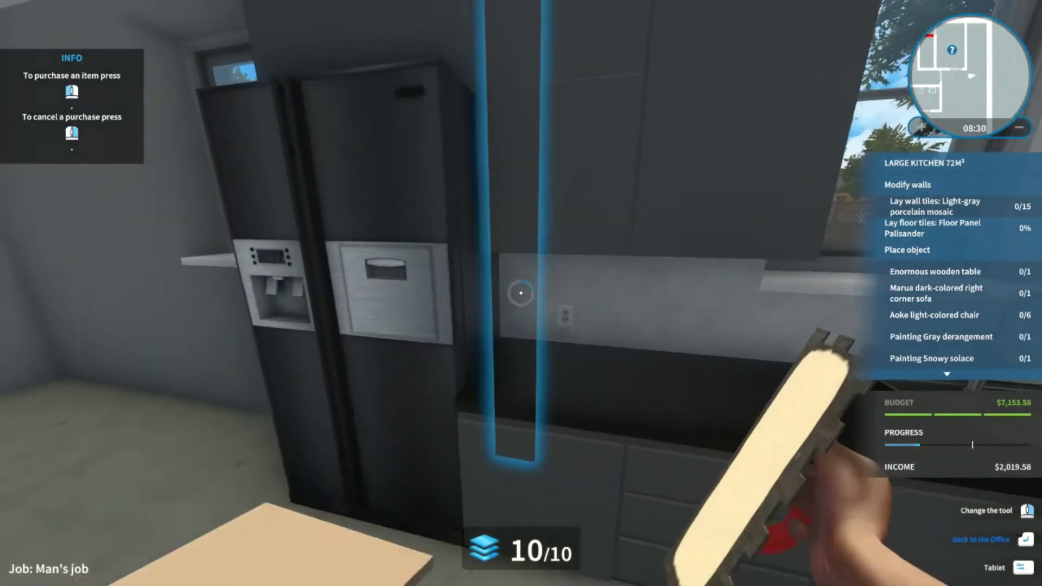
pyautogui.click(521, 294)
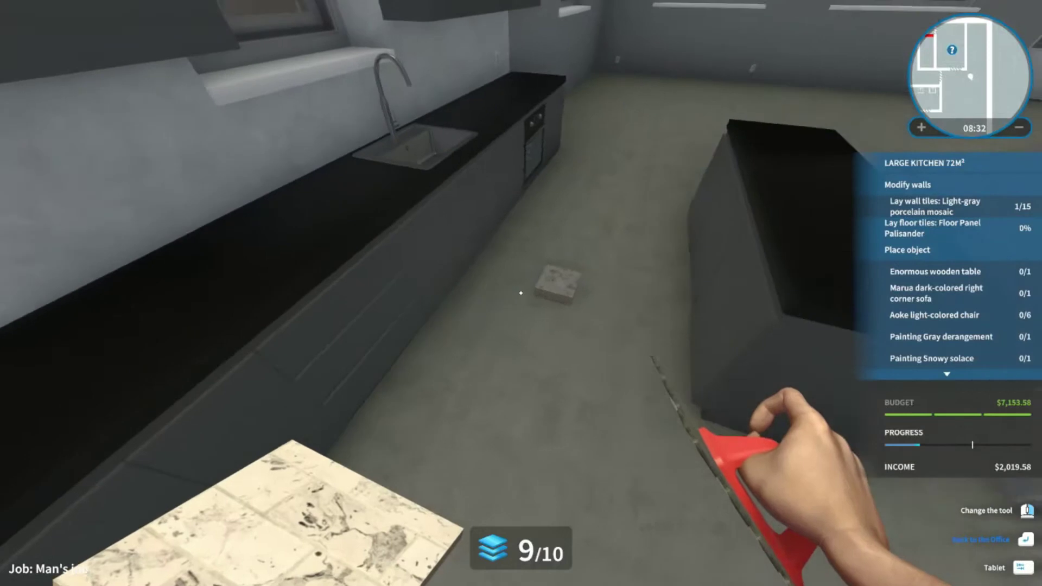
pyautogui.click(521, 294)
pyautogui.click(522, 294)
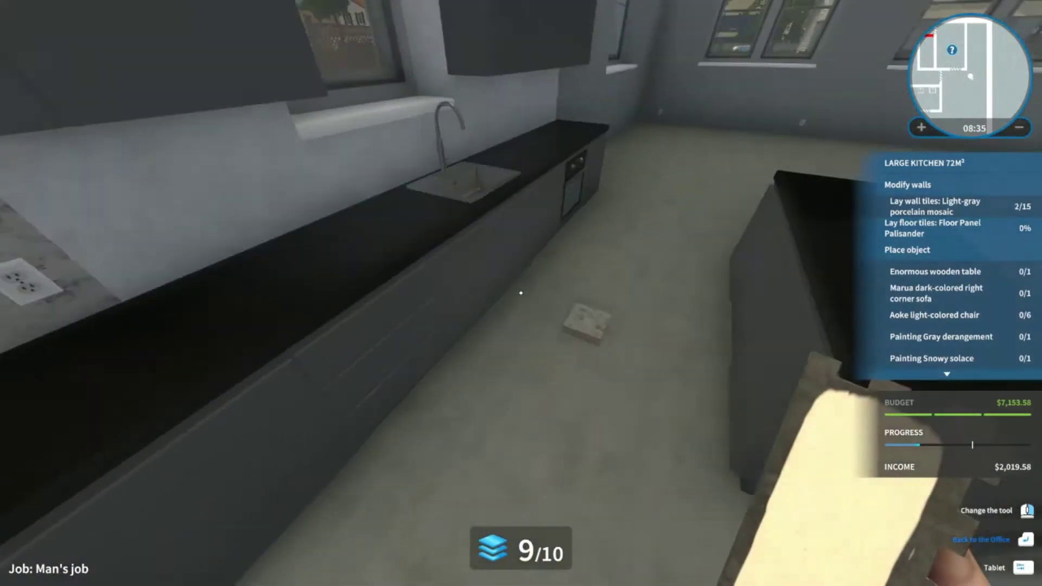
pyautogui.click(522, 293)
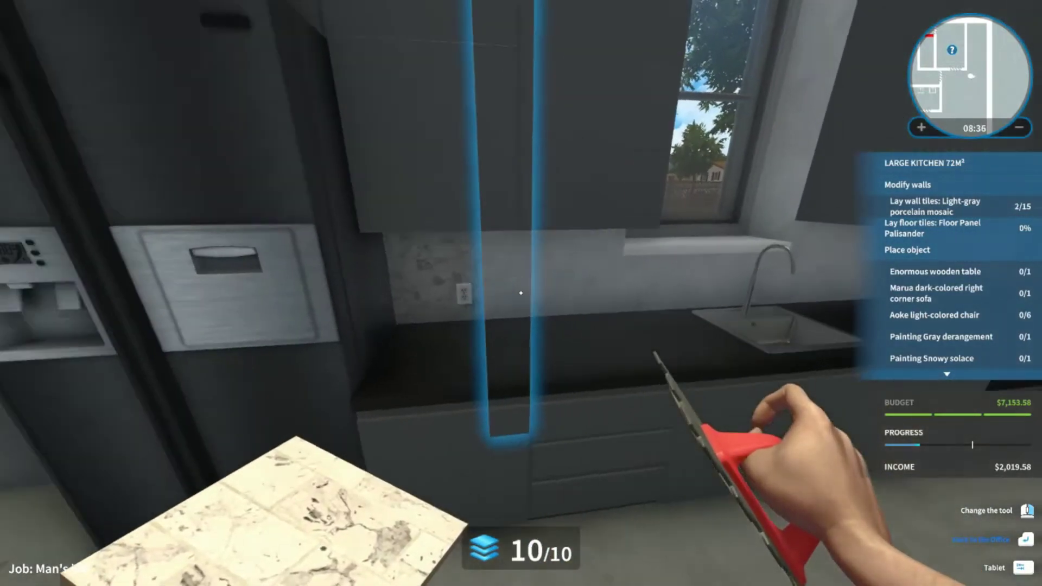
pyautogui.click(521, 293)
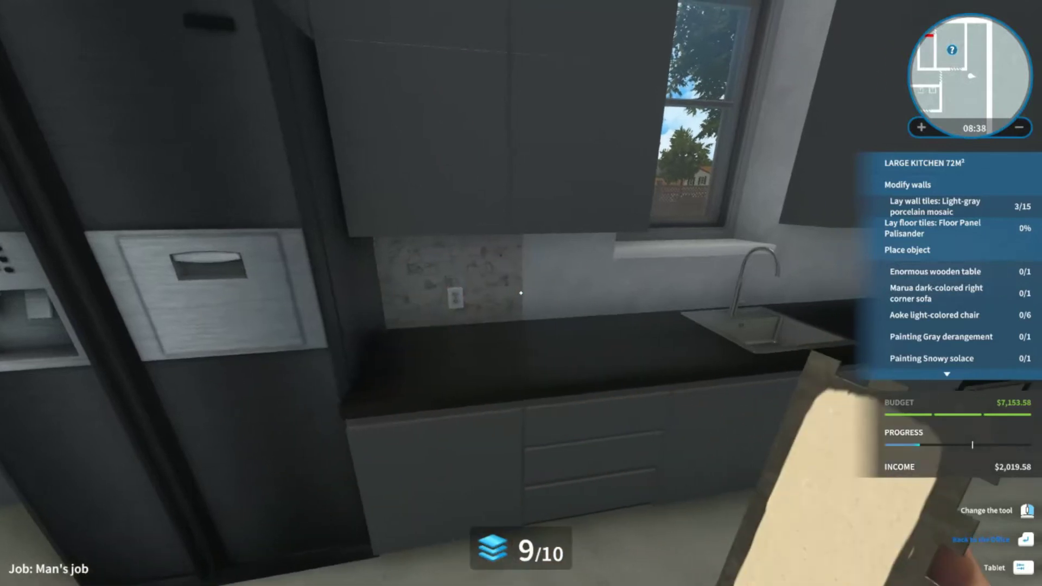
pyautogui.middleClick(522, 293)
pyautogui.click(463, 233)
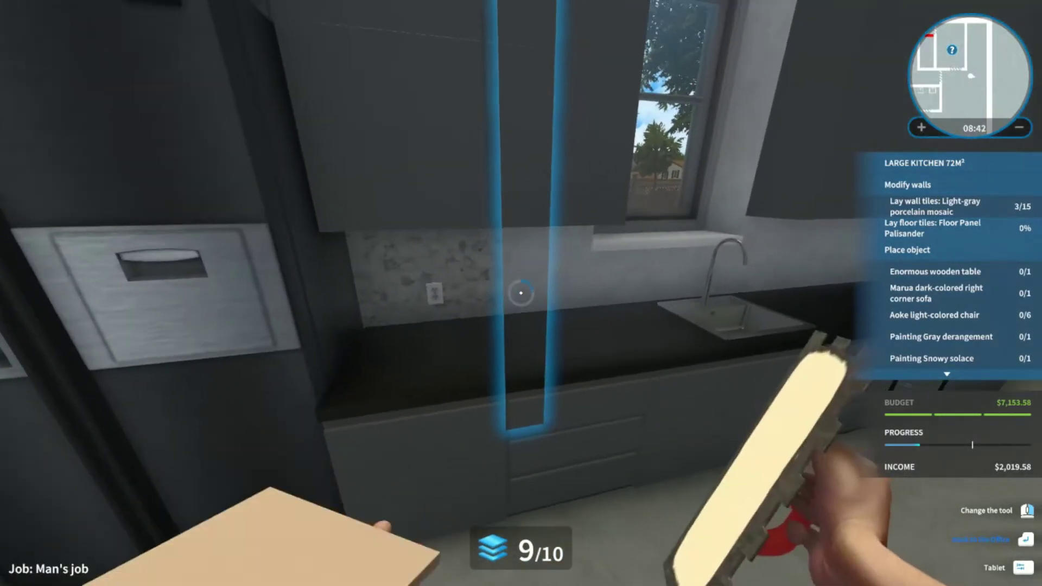
pyautogui.click(521, 294)
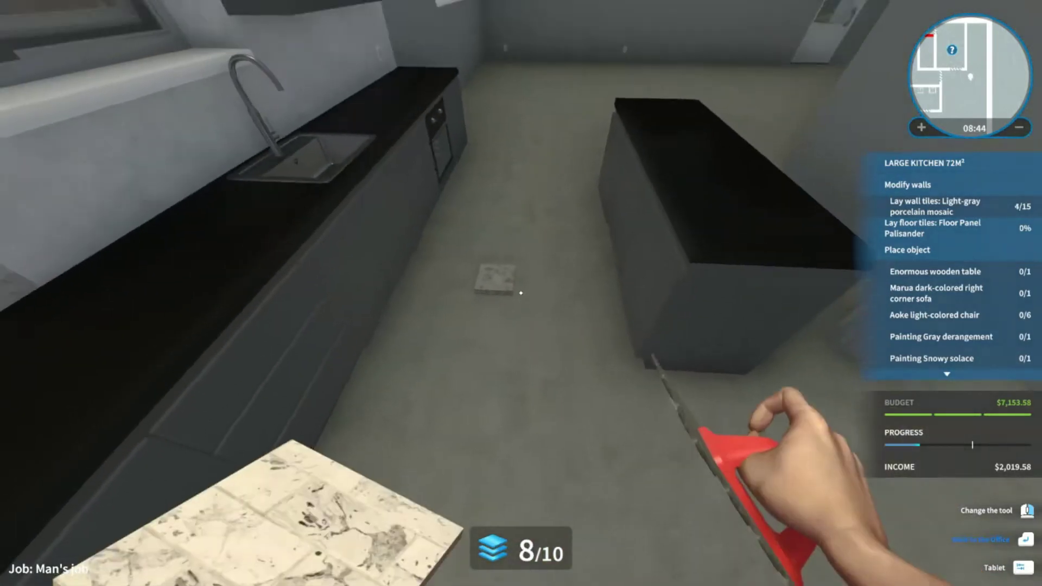
pyautogui.press('2')
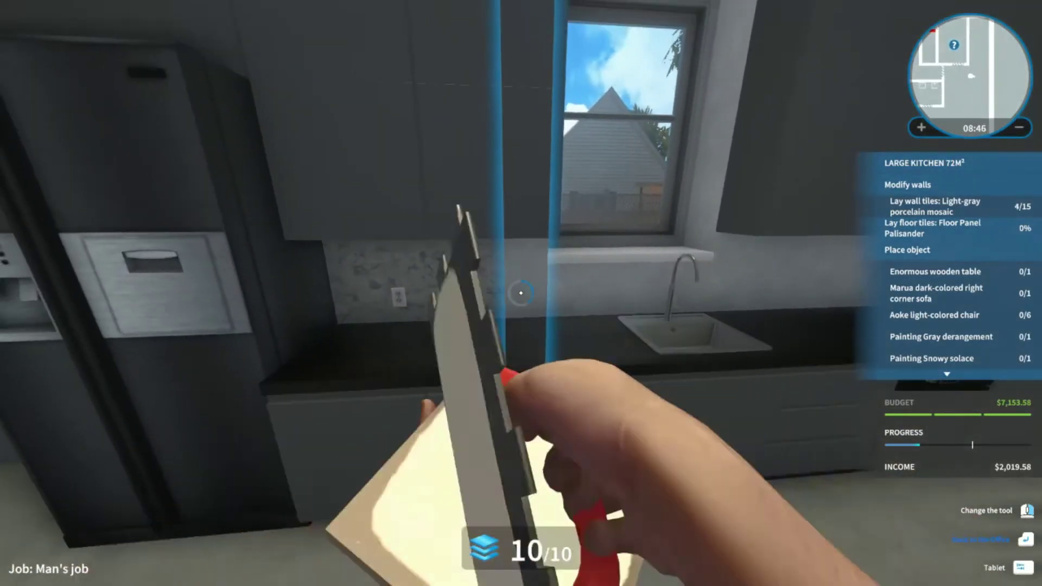
pyautogui.click(521, 294)
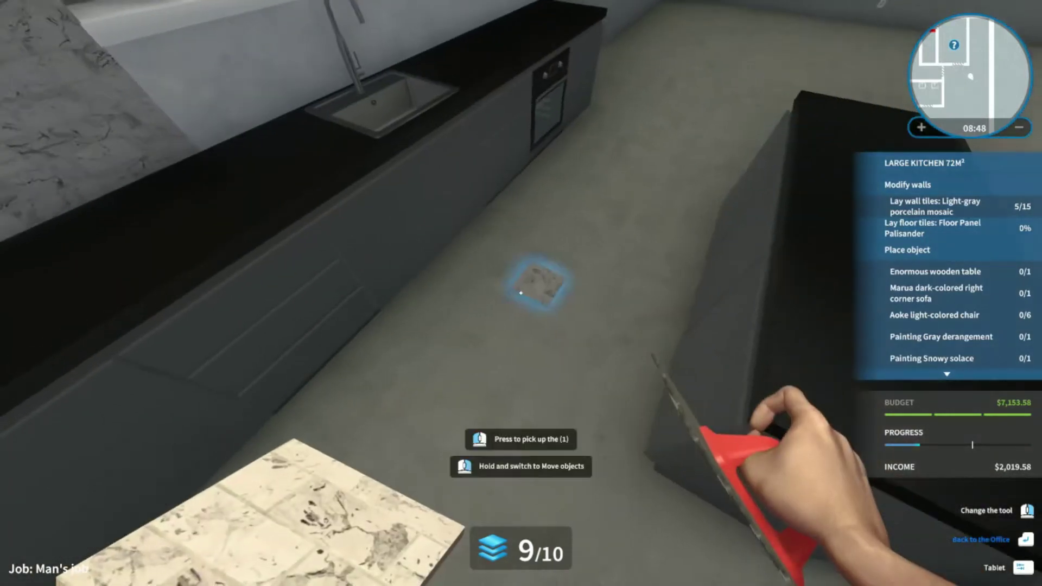
pyautogui.click(521, 293)
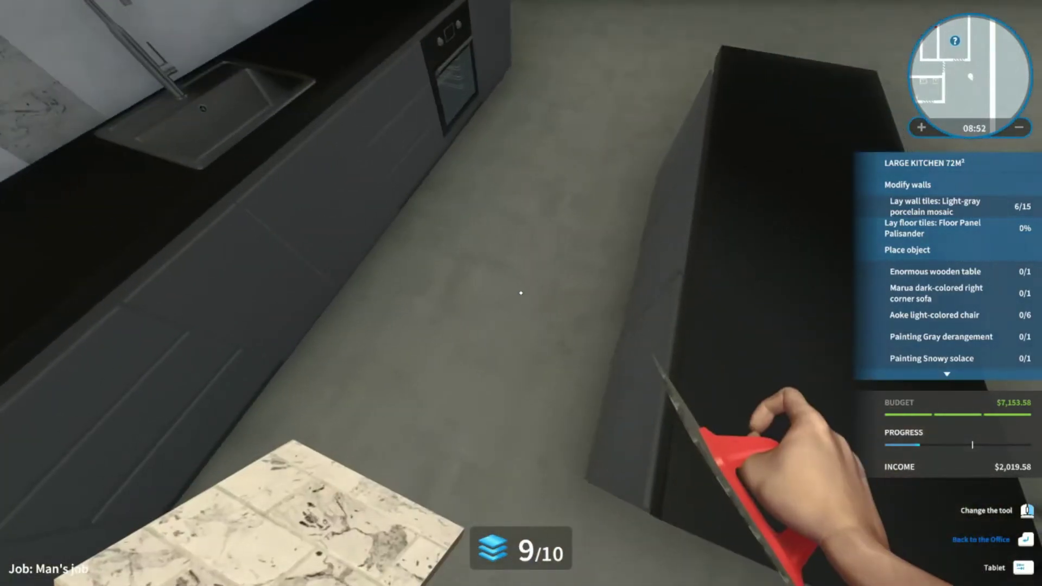
# - Buy another box of mosaic wall tiles, place it on the floor and refill
pyautogui.press('Tab')
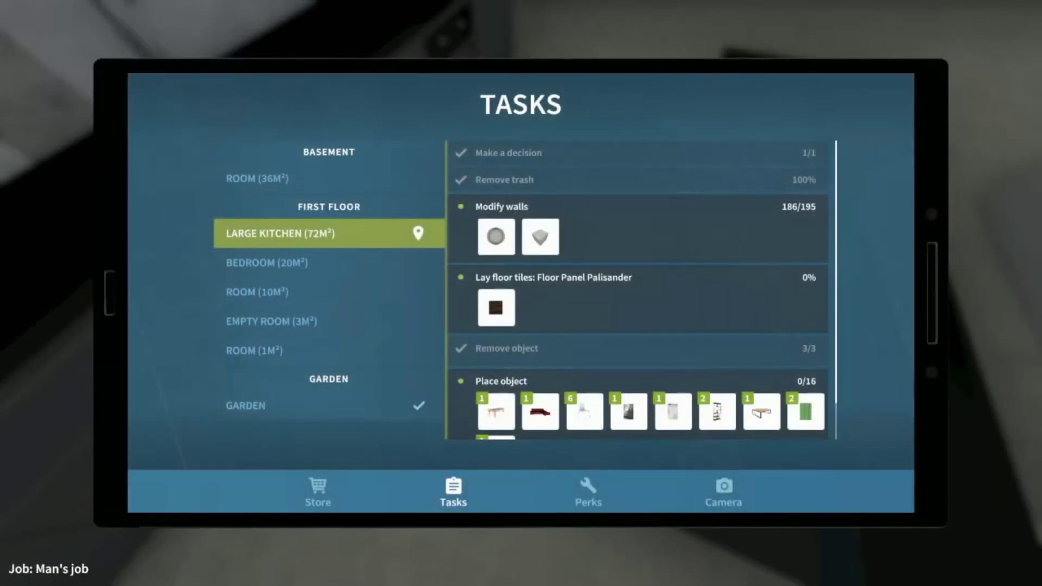
pyautogui.click(317, 491)
pyautogui.click(823, 437)
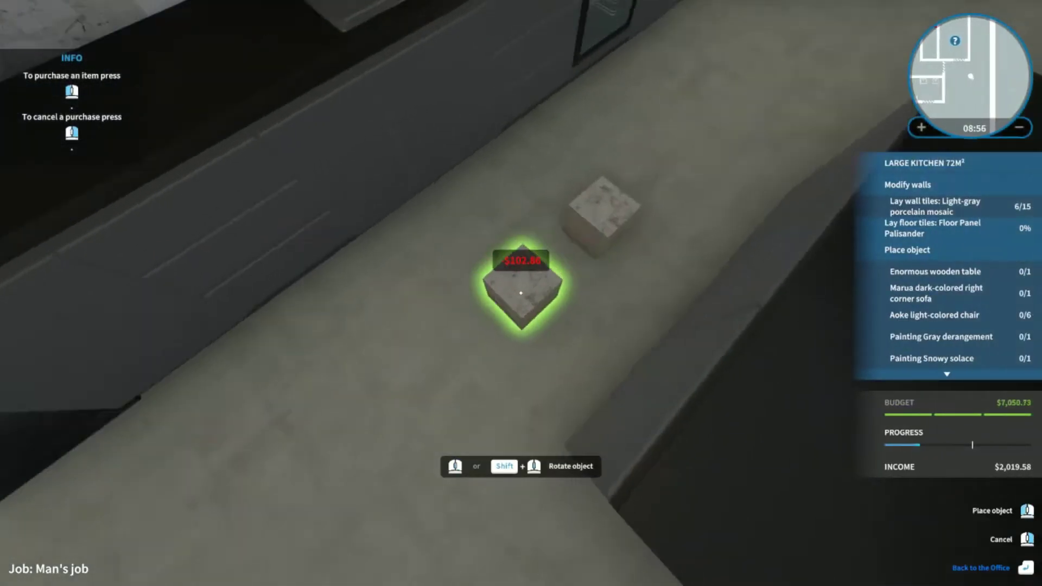
pyautogui.click(522, 293)
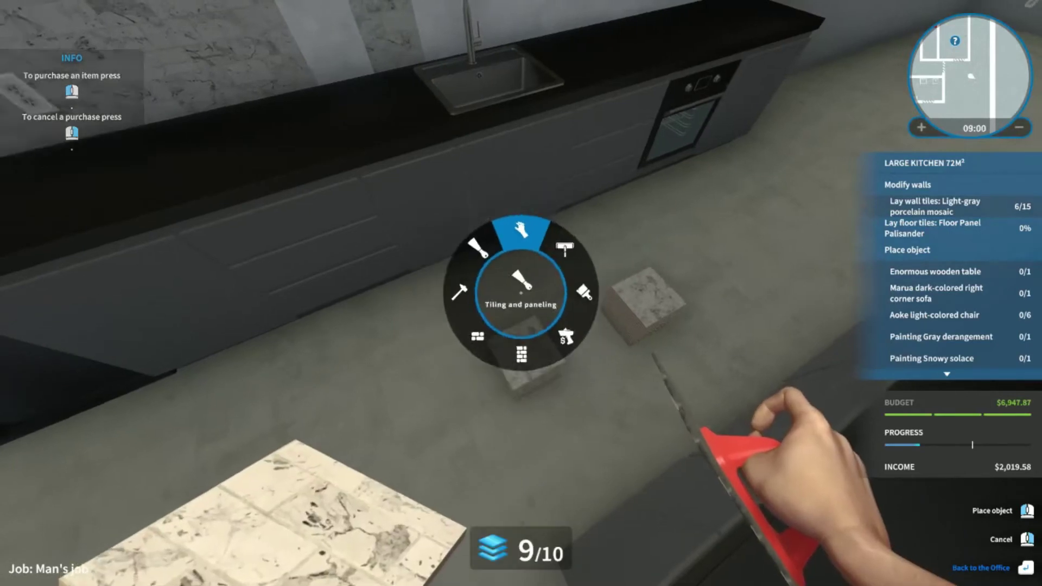
pyautogui.click(525, 354)
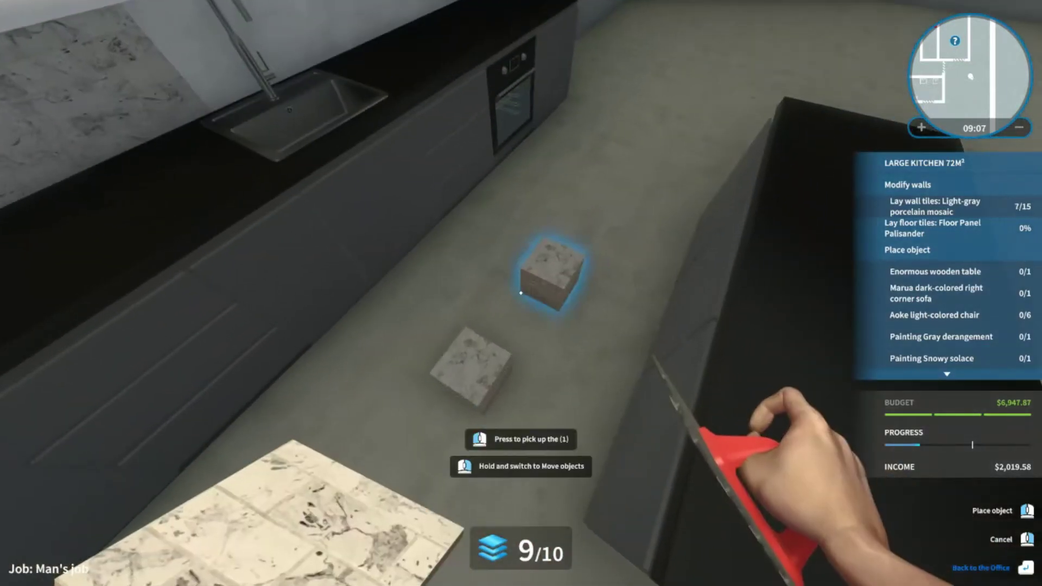
# - Tile the backsplash beside the sink, refilling from the floor box
pyautogui.click(521, 293)
pyautogui.click(521, 293)
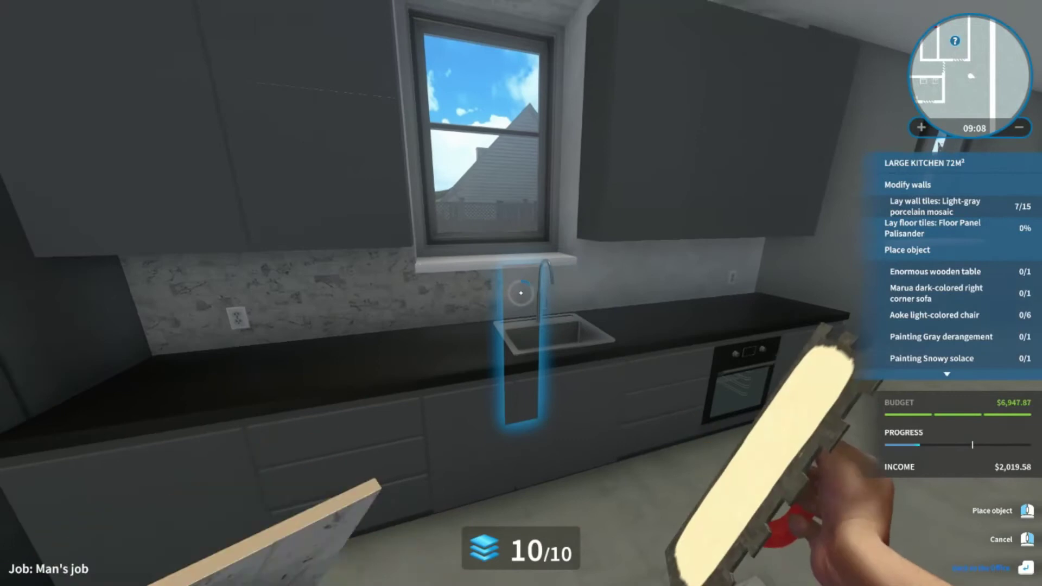
pyautogui.click(521, 293)
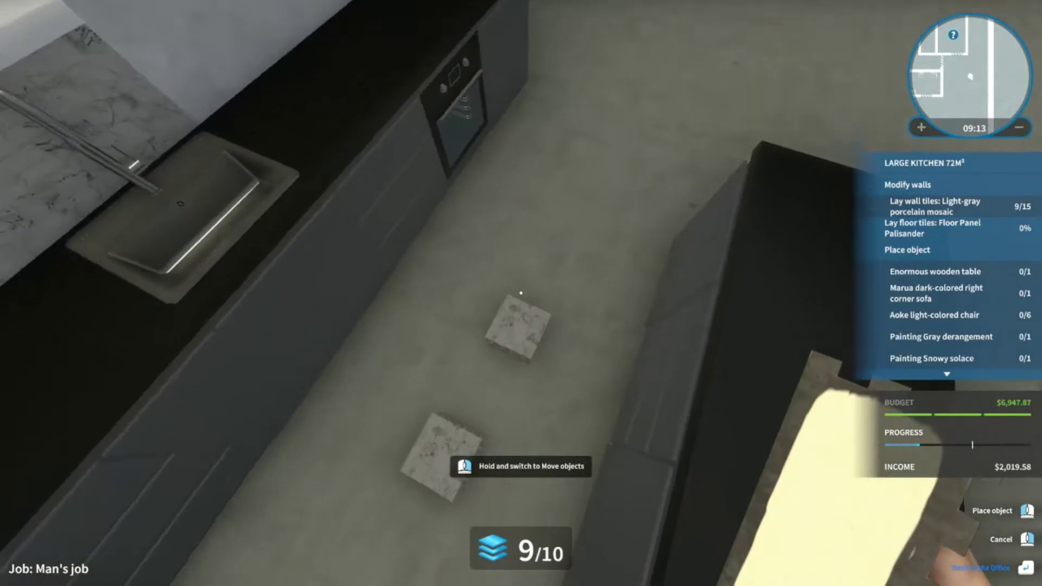
pyautogui.click(521, 294)
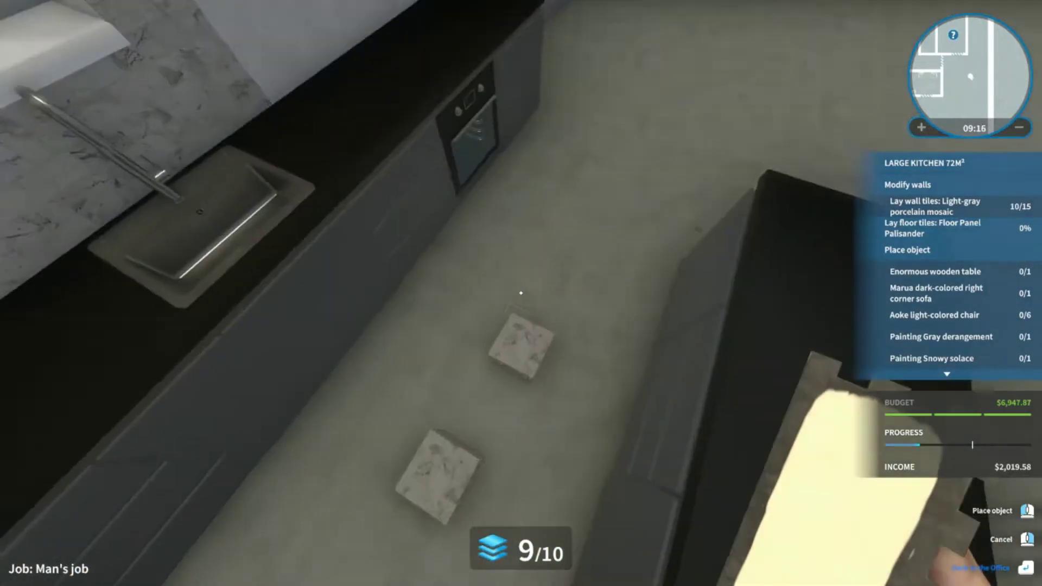
pyautogui.click(521, 293)
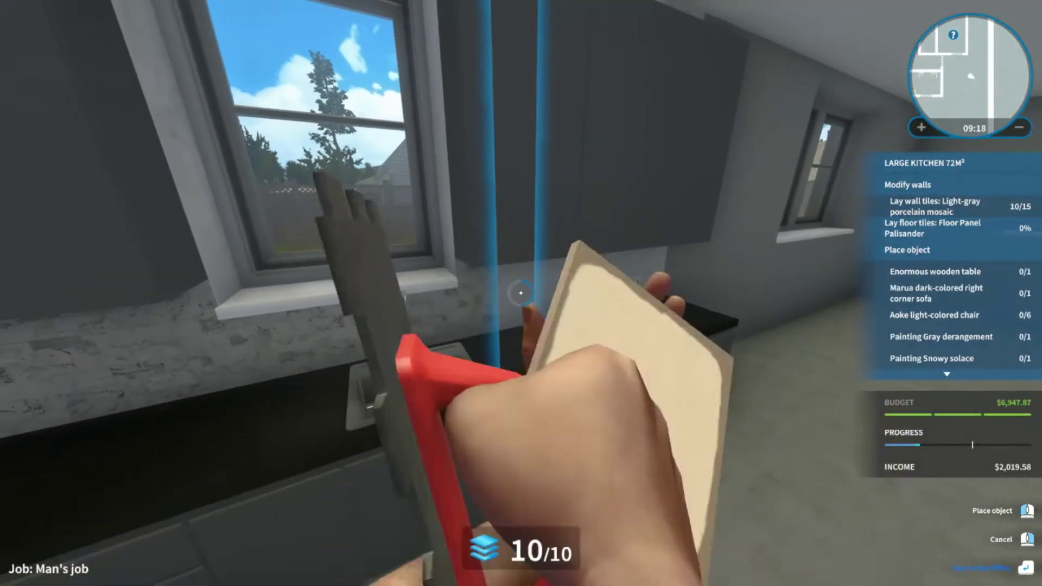
pyautogui.click(521, 294)
pyautogui.click(521, 293)
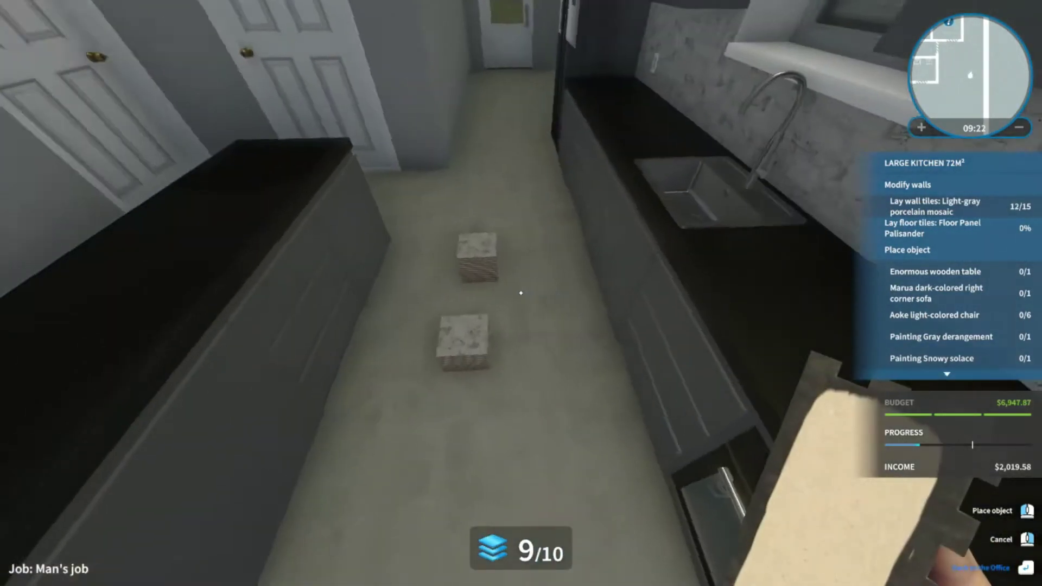
pyautogui.click(521, 294)
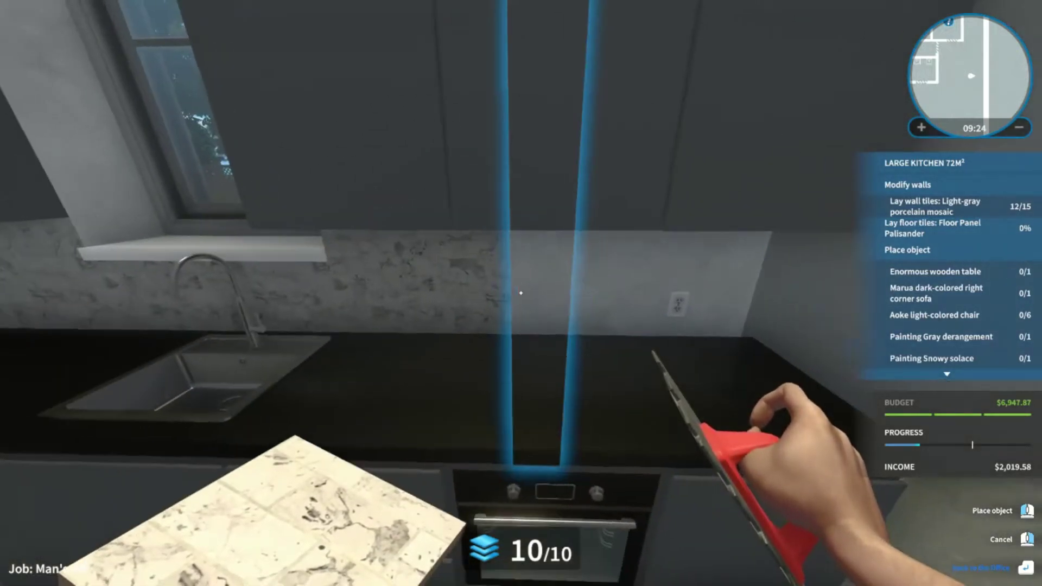
# - Place more mosaic tiles on the kitchen wall, reaching 14 of 15
pyautogui.click(521, 294)
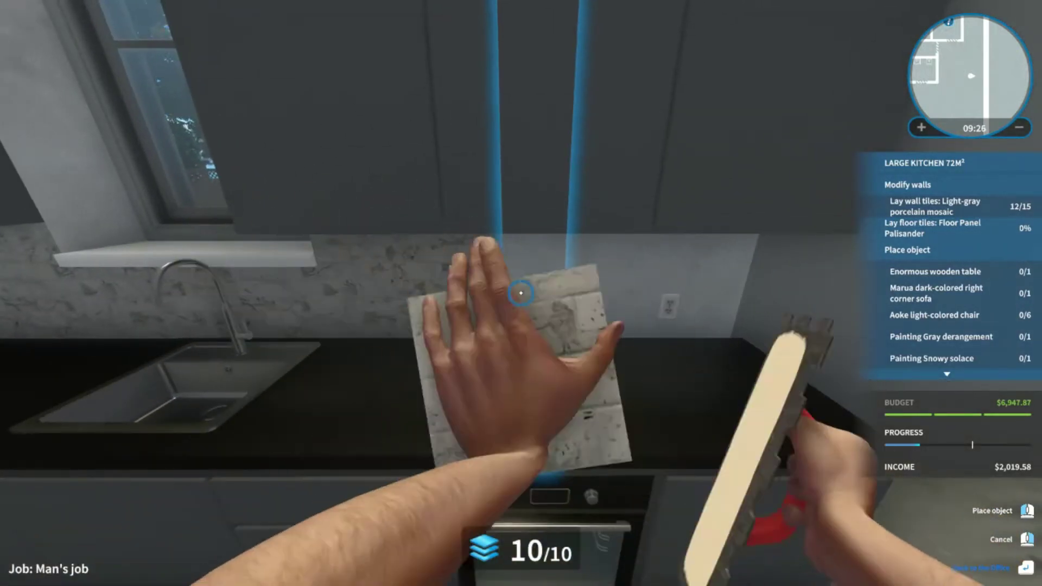
pyautogui.click(521, 293)
pyautogui.click(521, 293)
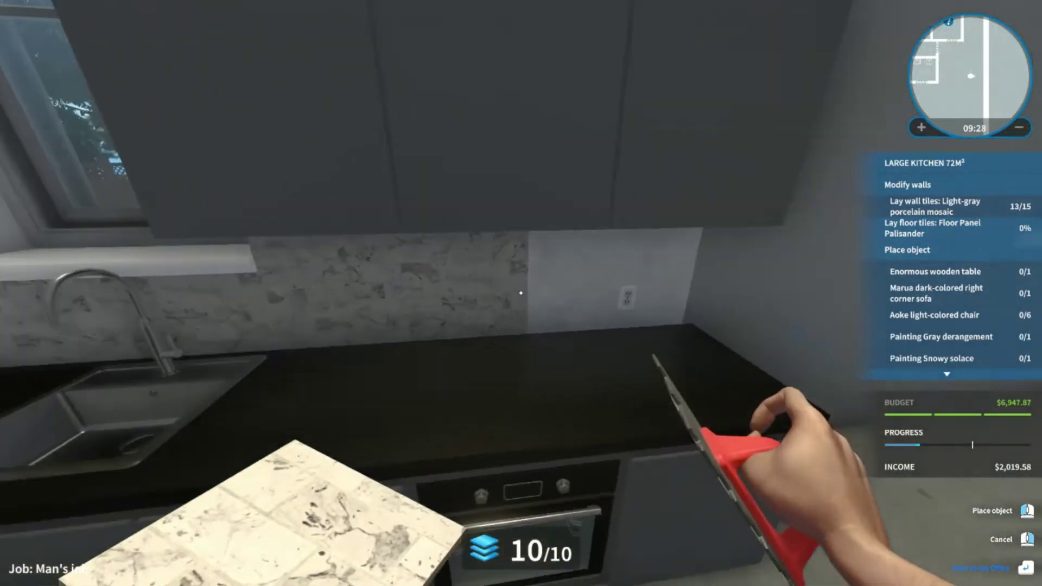
pyautogui.click(521, 293)
pyautogui.click(521, 293)
pyautogui.click(521, 294)
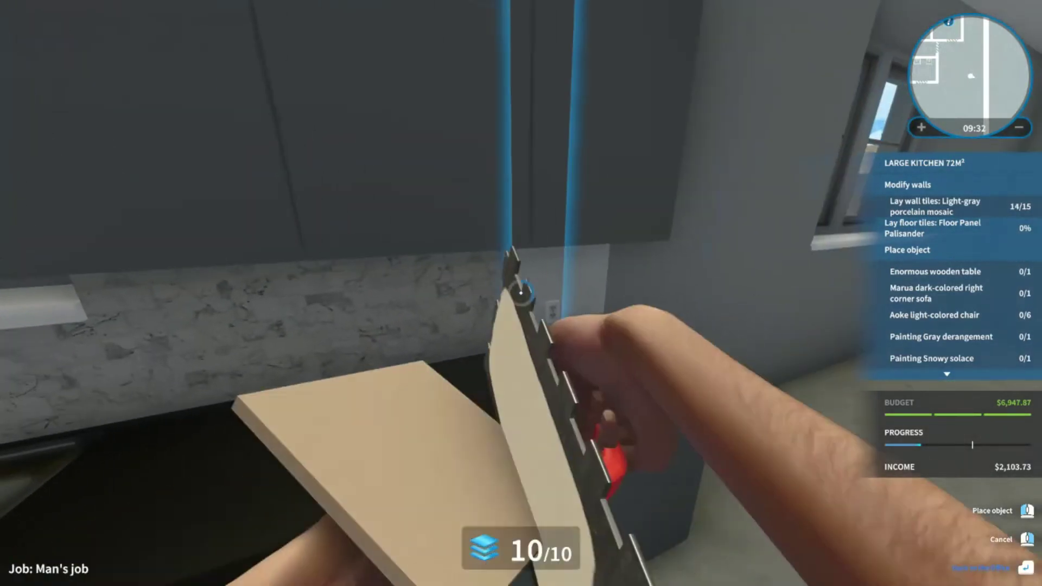
# - Tile the final wall spot and the strips beside and above the window
pyautogui.click(522, 294)
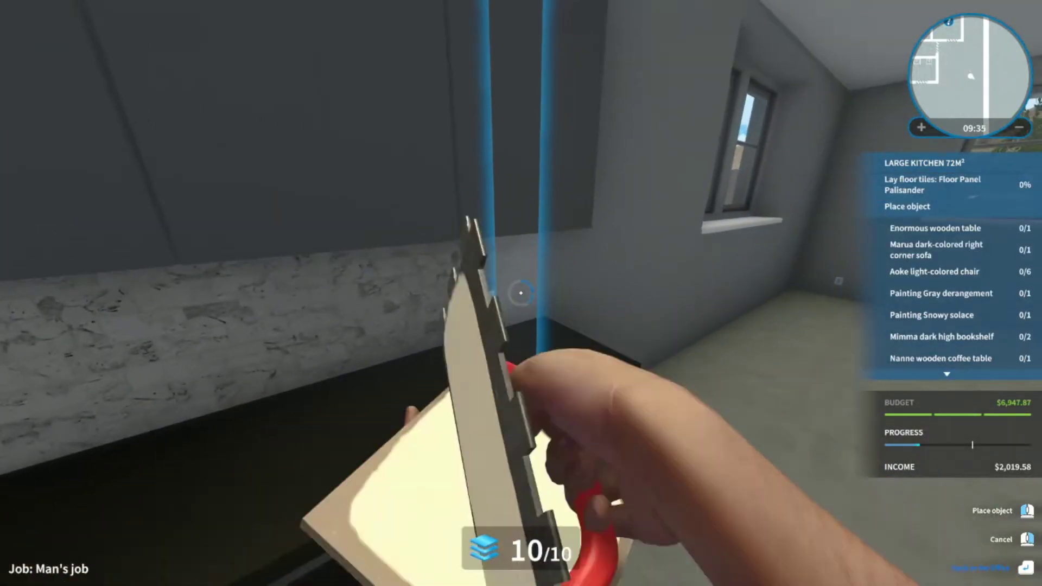
pyautogui.click(522, 293)
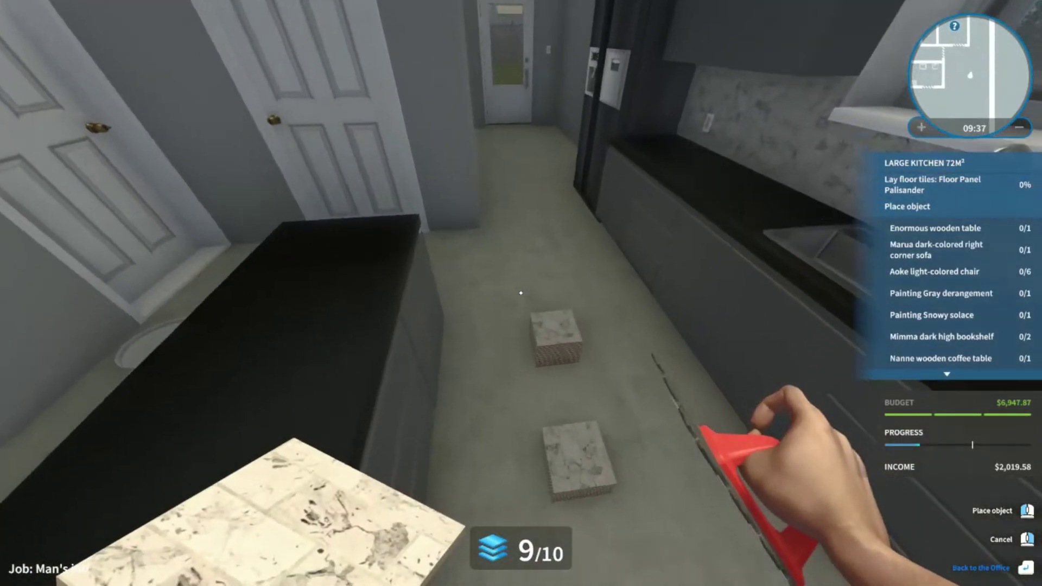
pyautogui.click(521, 294)
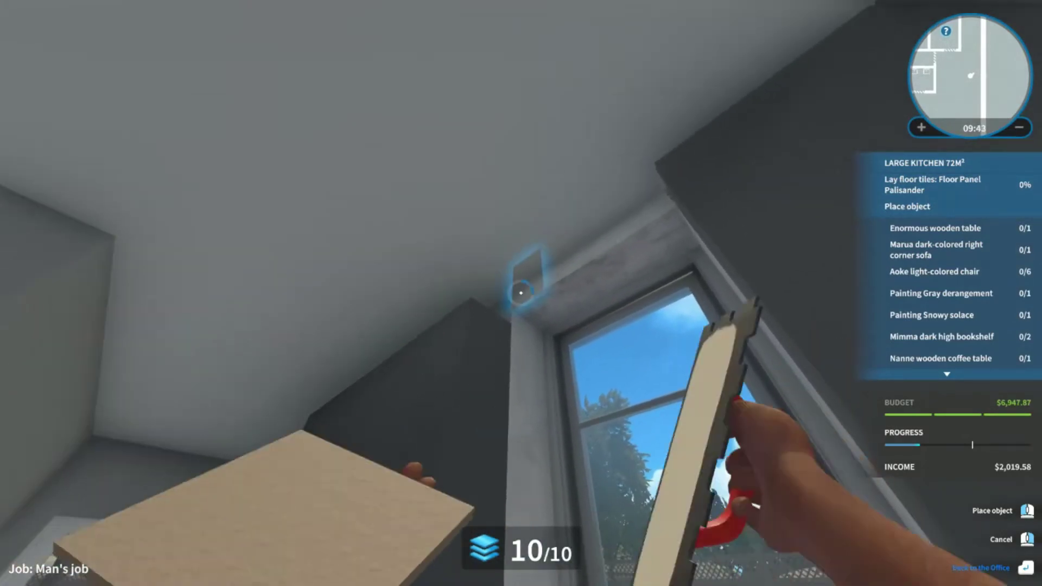
pyautogui.click(521, 294)
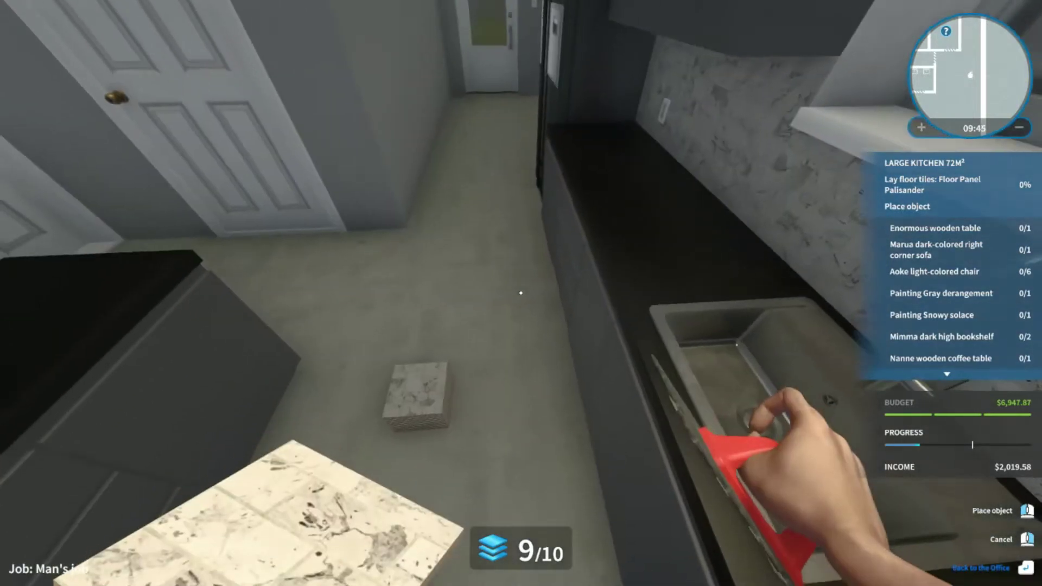
pyautogui.click(521, 293)
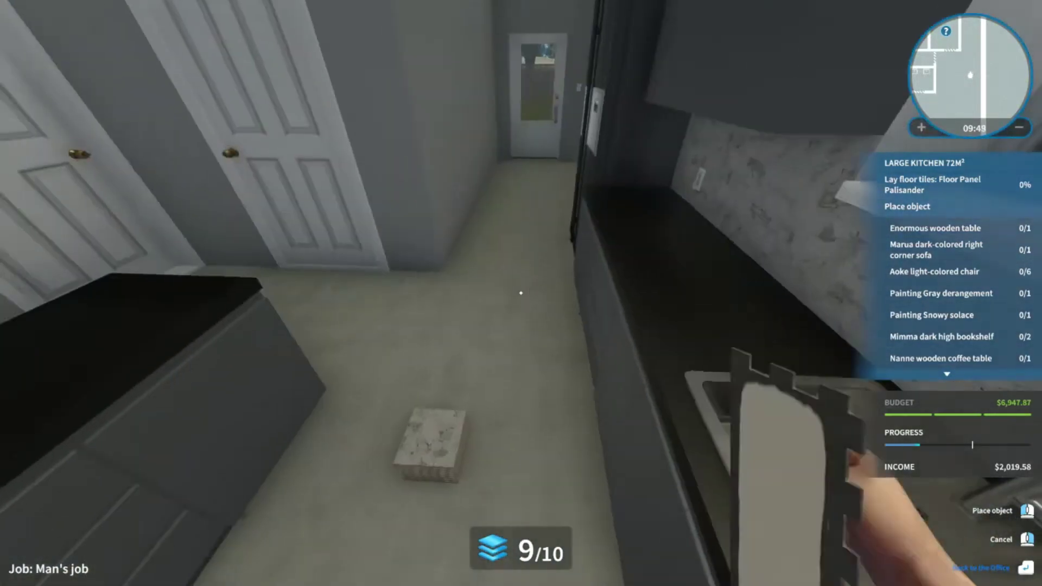
pyautogui.click(522, 293)
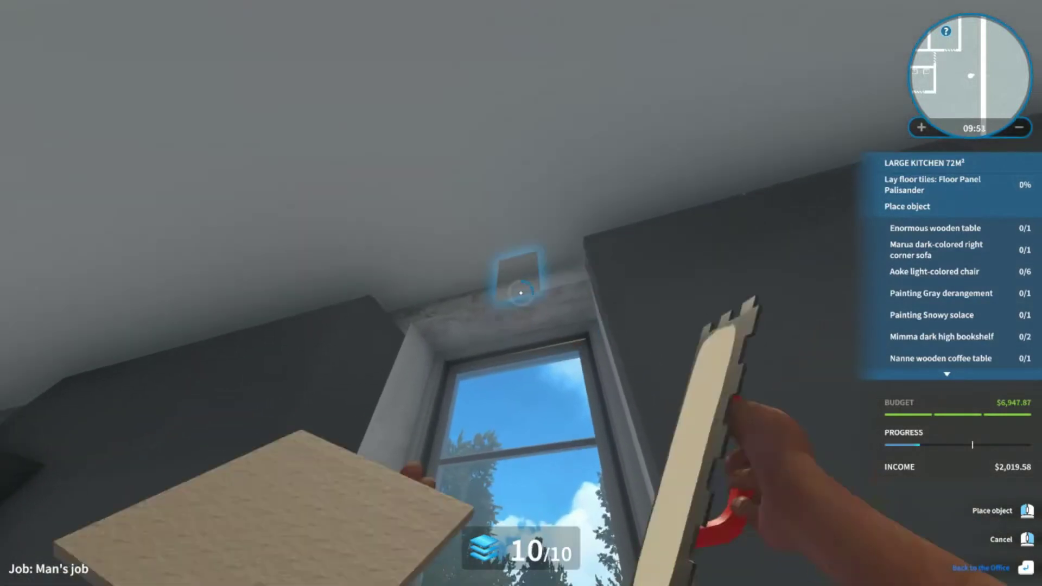
pyautogui.click(521, 293)
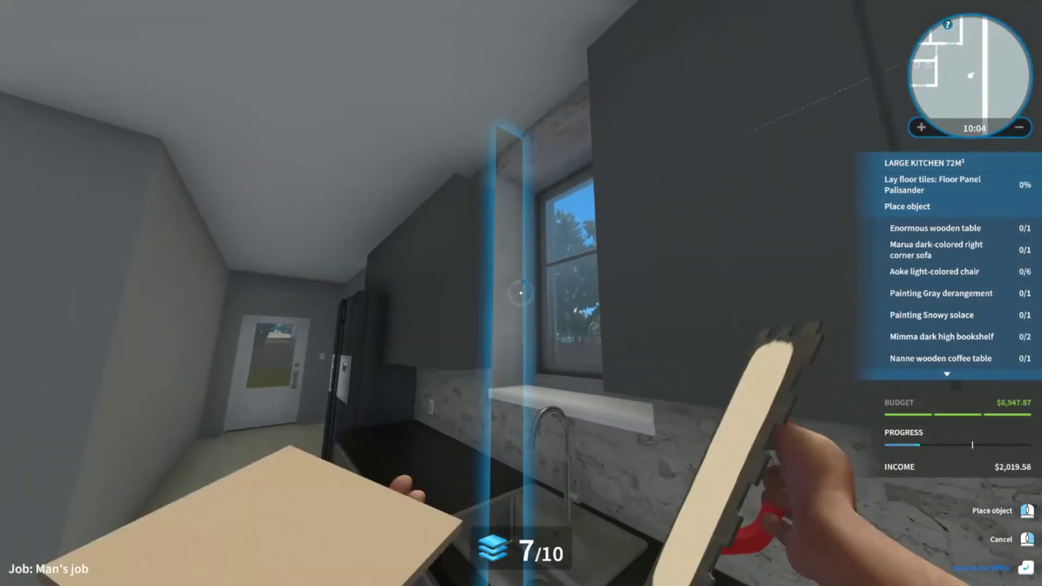
pyautogui.click(522, 294)
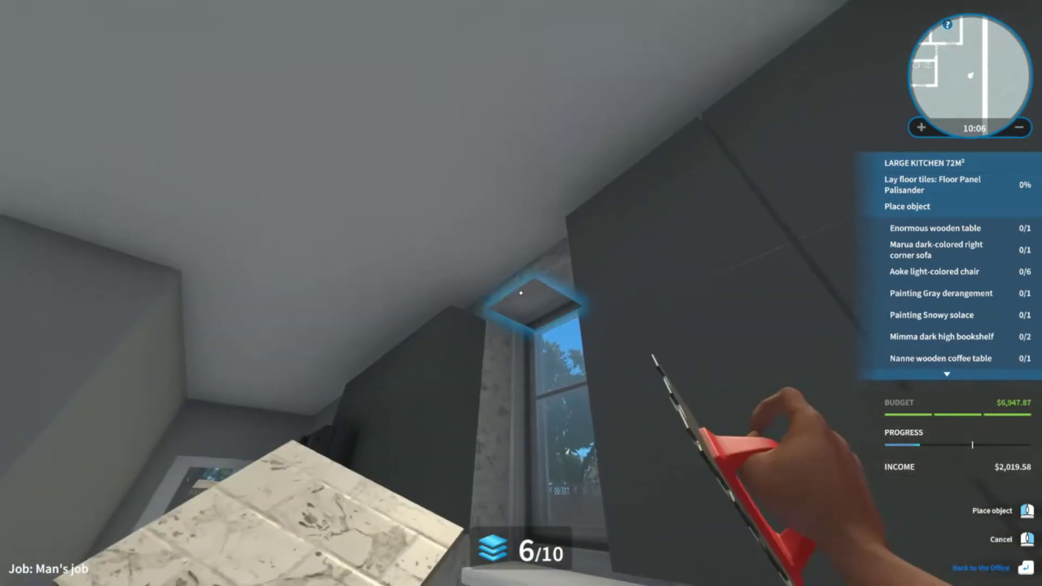
pyautogui.click(521, 294)
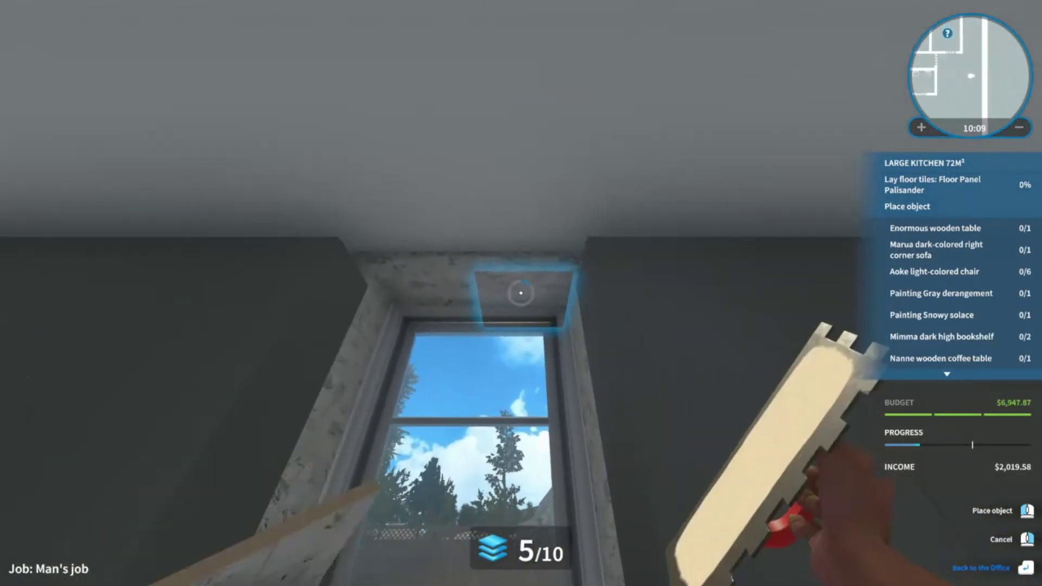
pyautogui.click(521, 293)
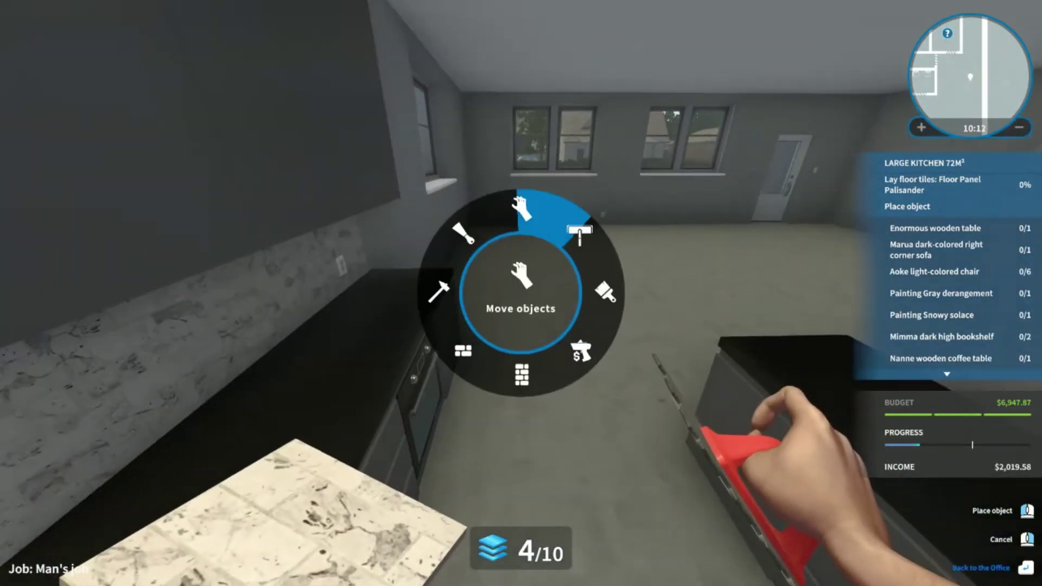
# - Sell the two leftover tile boxes, bringing the budget to $7,112.44
pyautogui.click(580, 352)
pyautogui.click(521, 294)
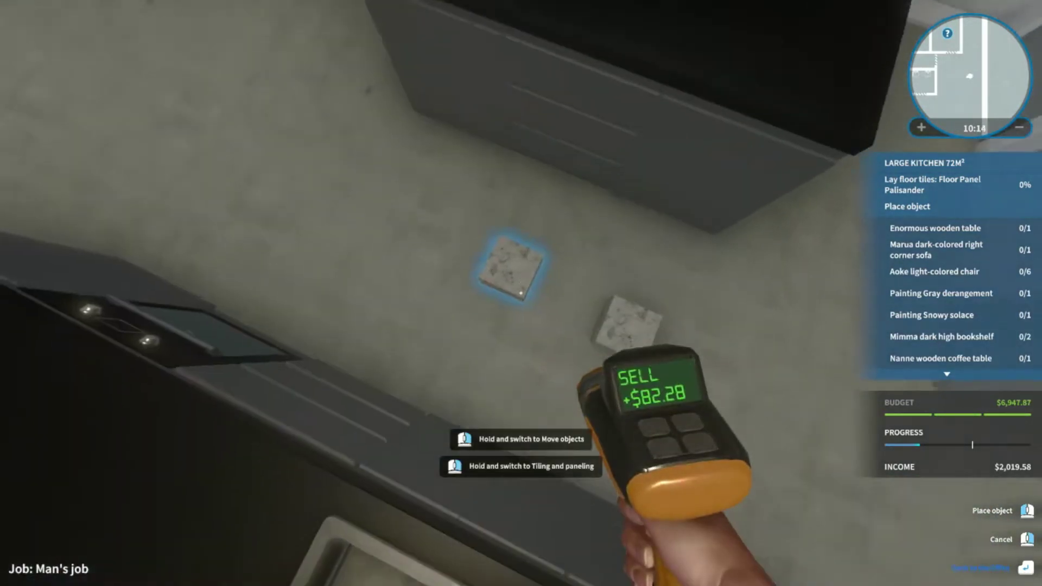
pyautogui.click(521, 293)
# - Buy Floor Panel Palisander and lay it over the marked kitchen floor areas
pyautogui.press('Tab')
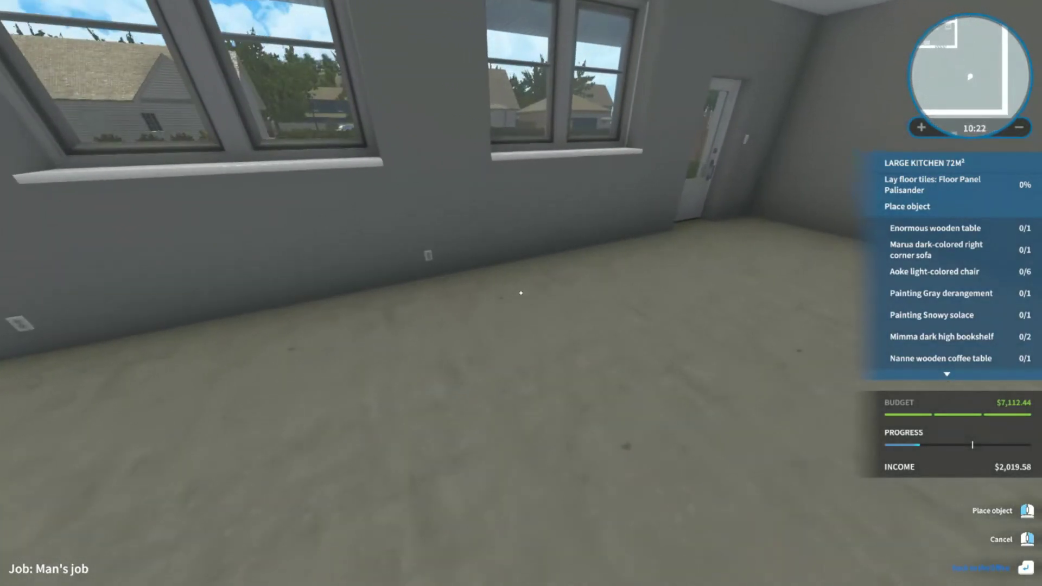
pyautogui.press('Tab')
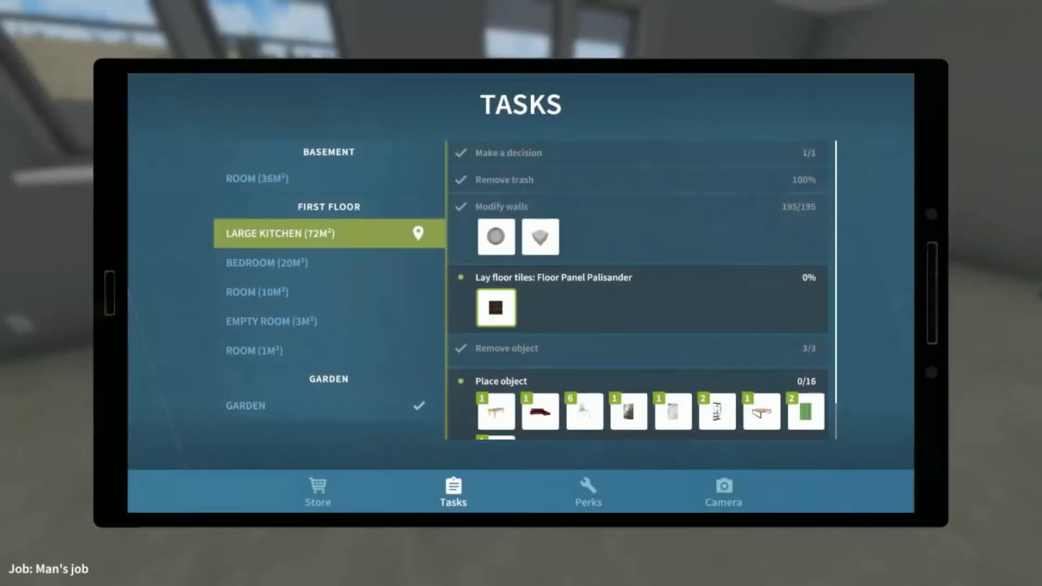
pyautogui.click(496, 307)
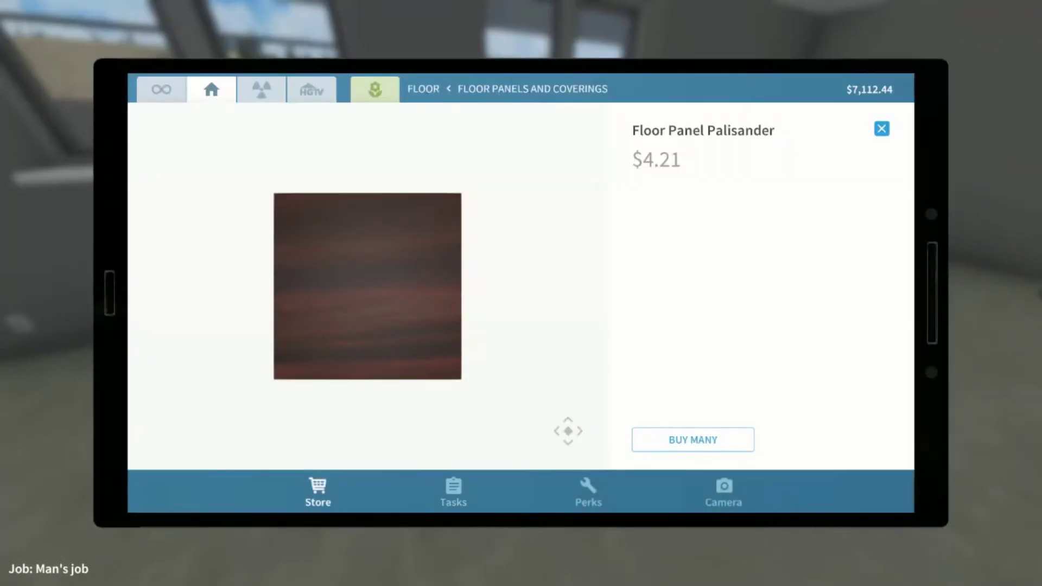
pyautogui.click(693, 440)
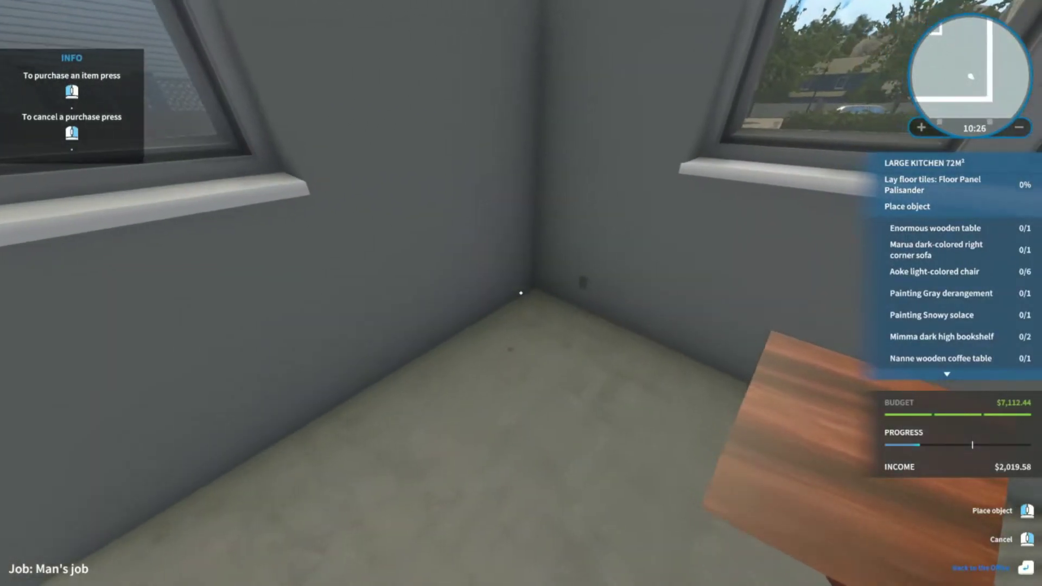
pyautogui.click(521, 292)
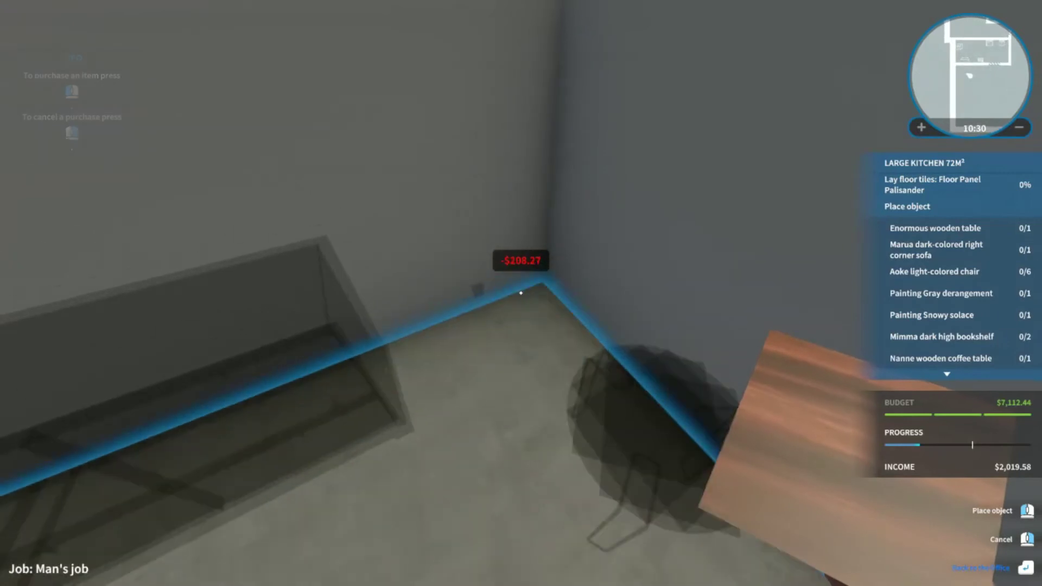
pyautogui.click(521, 293)
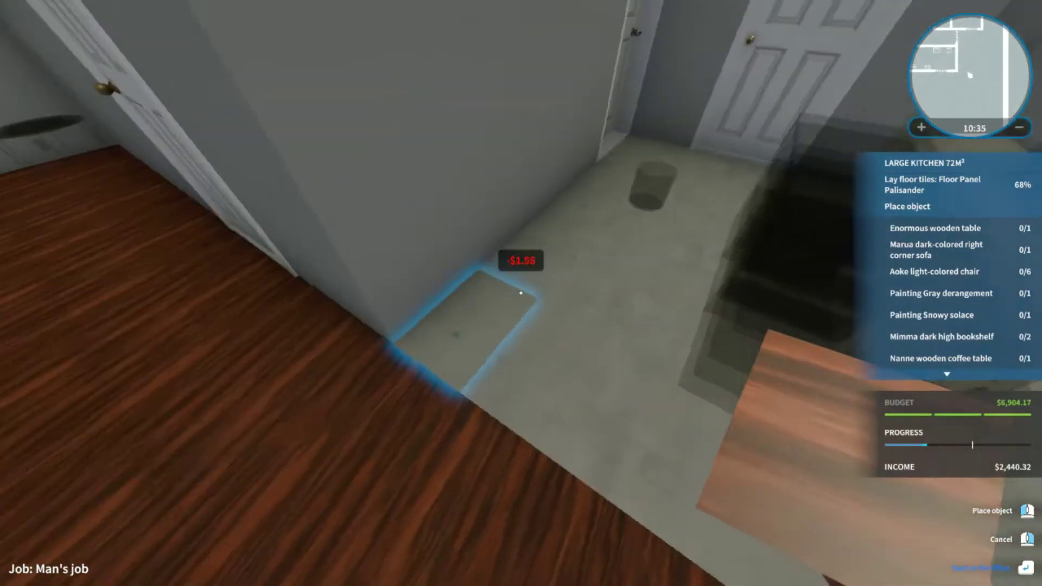
pyautogui.click(521, 292)
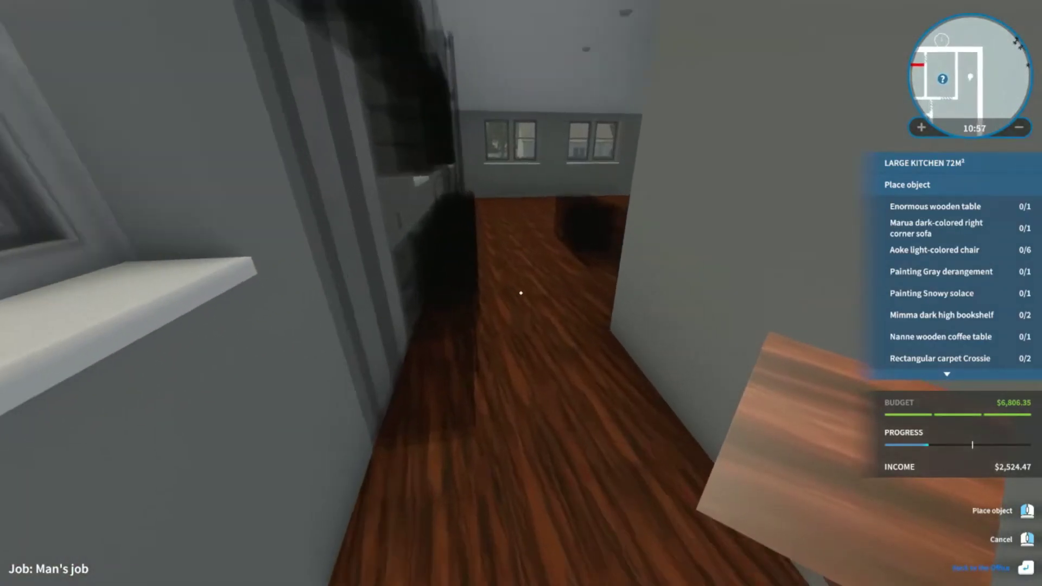
# - Switch from the tiling tool to the move-objects tool
pyautogui.rightClick(522, 293)
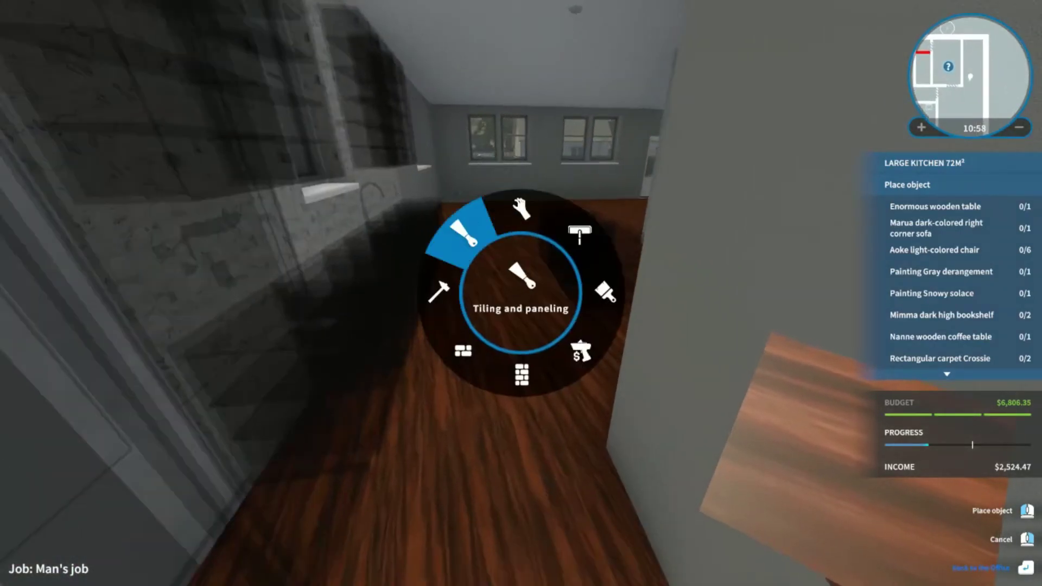
pyautogui.click(468, 233)
pyautogui.rightClick(521, 294)
pyautogui.click(521, 236)
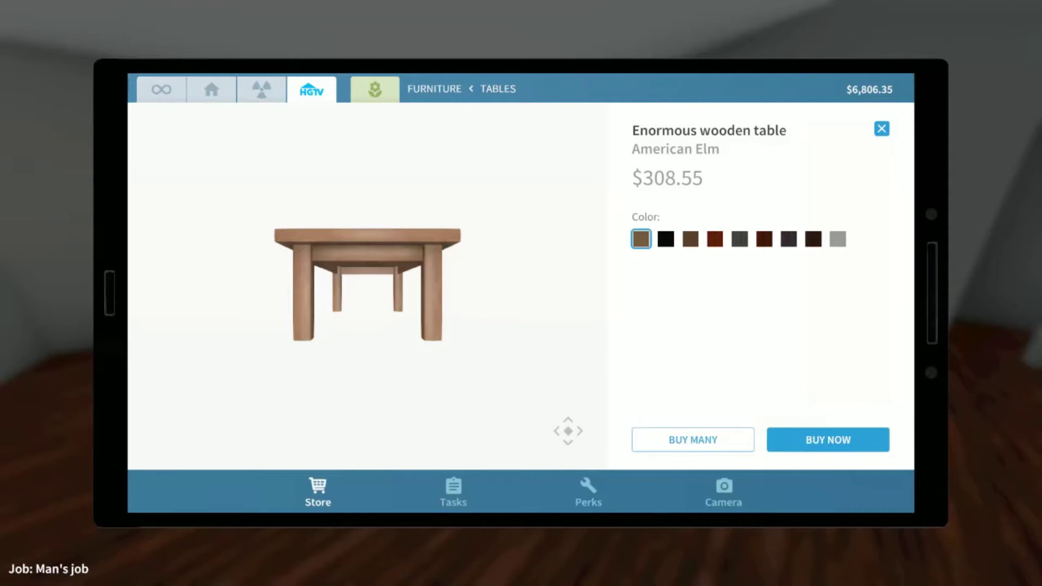
# - Buy the Enormous wooden table, place and reposition it in the kitchen, then view the tasks
pyautogui.click(828, 440)
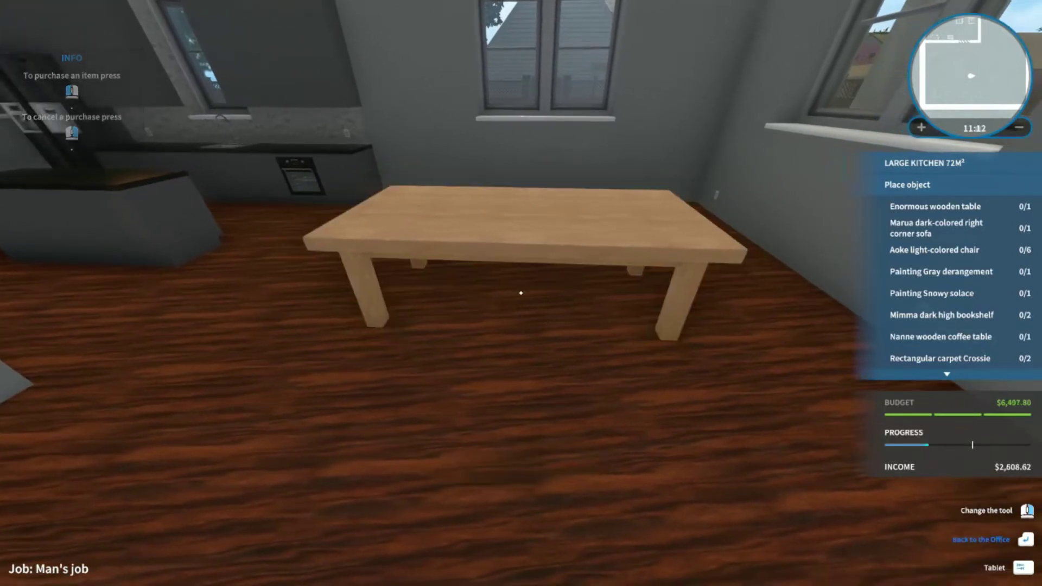
pyautogui.click(520, 294)
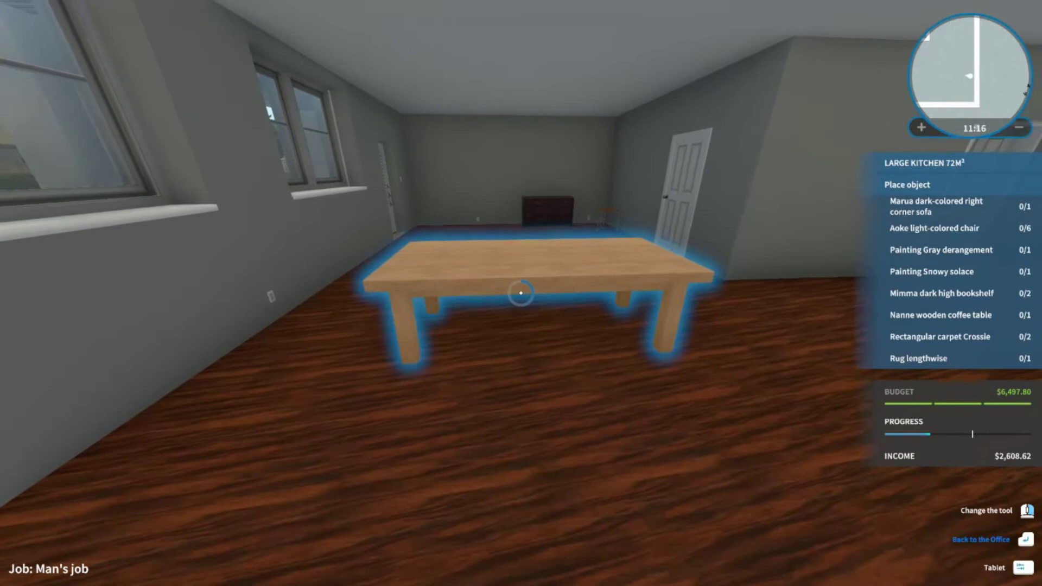
pyautogui.click(521, 294)
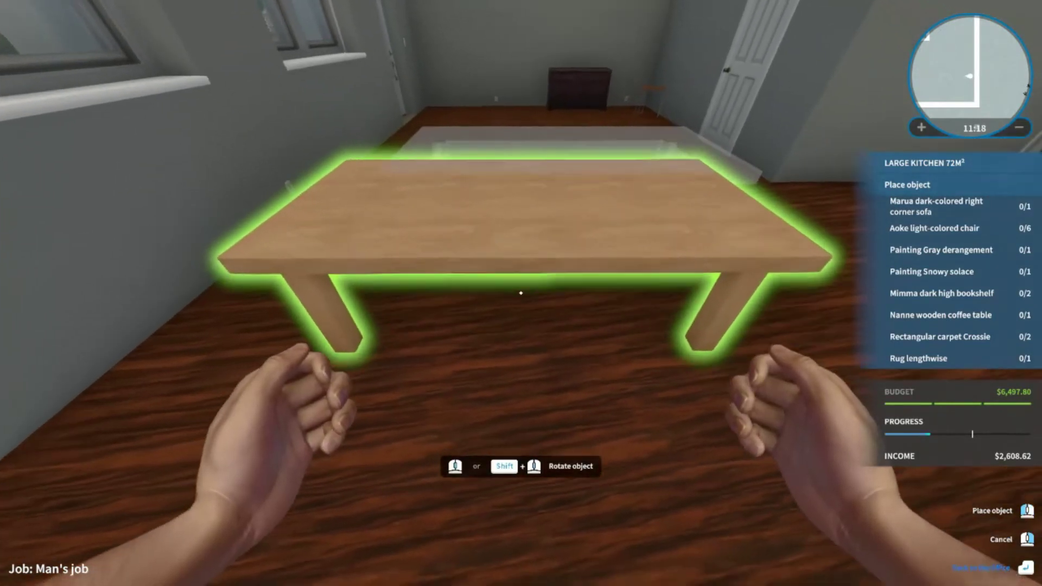
pyautogui.click(521, 293)
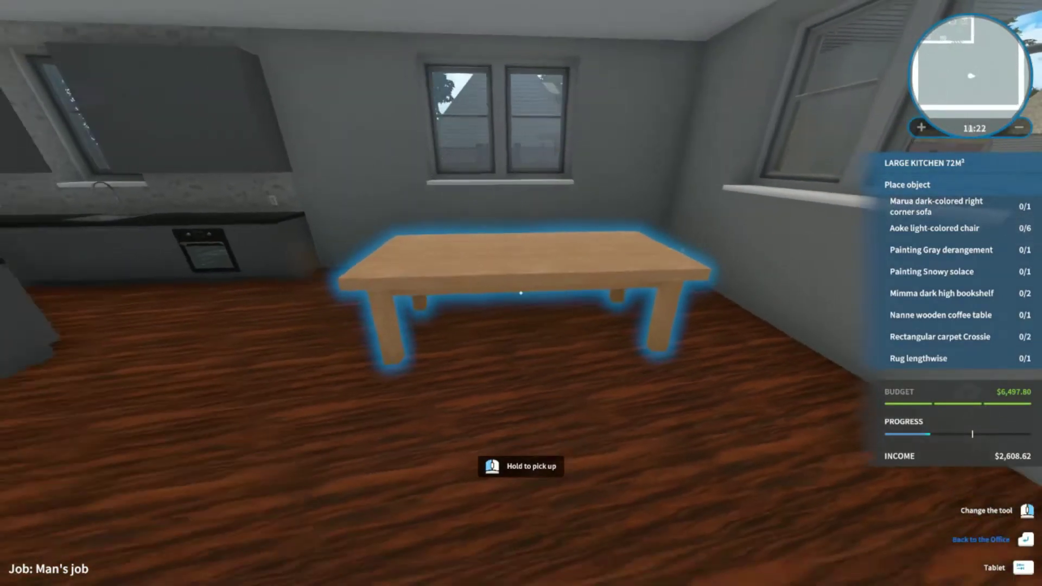
pyautogui.press('Tab')
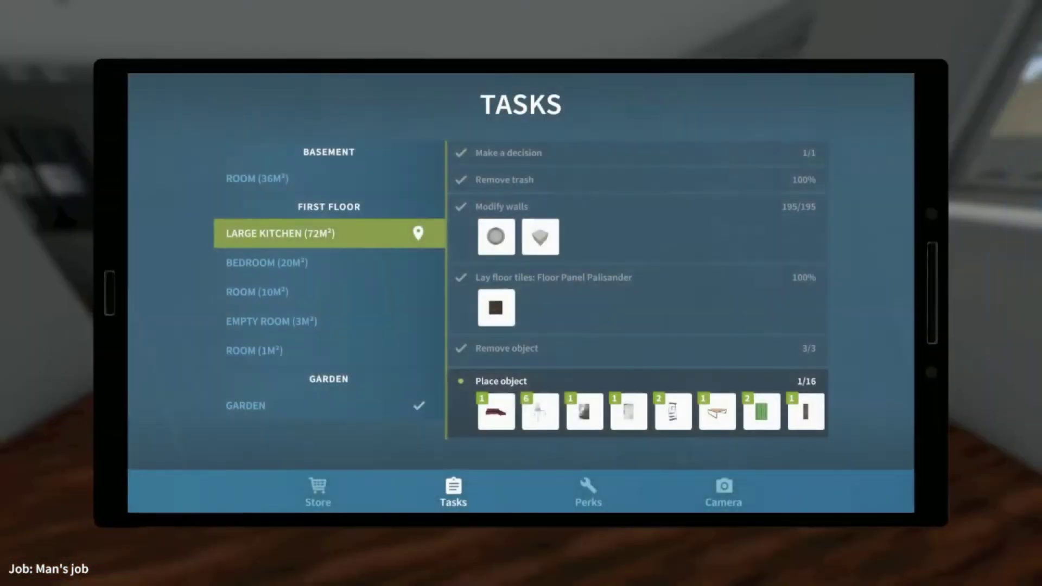
# - Buy and place the corner sofa, then move the red sofa along the wall
pyautogui.click(496, 412)
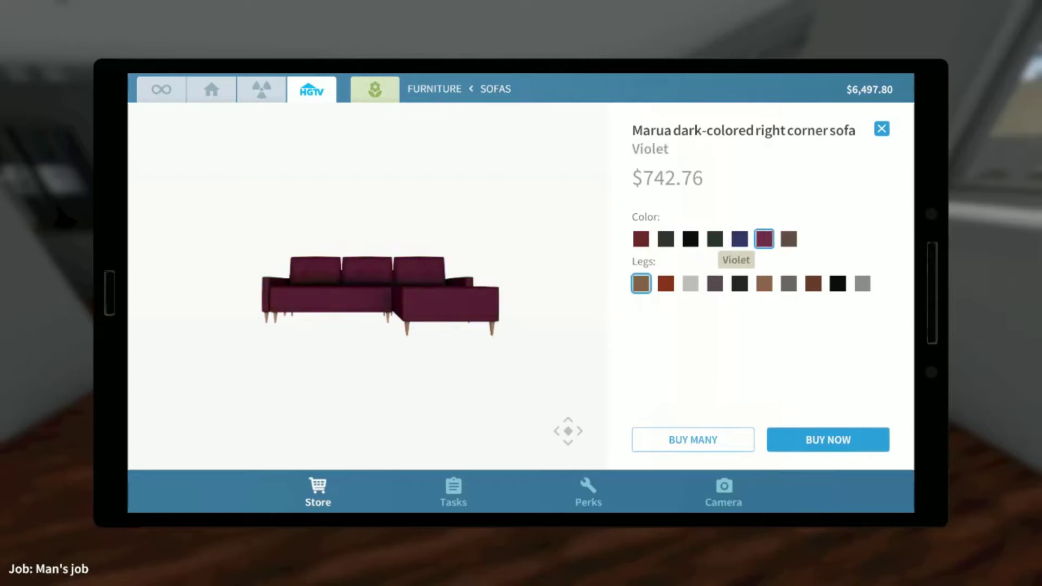
pyautogui.click(828, 440)
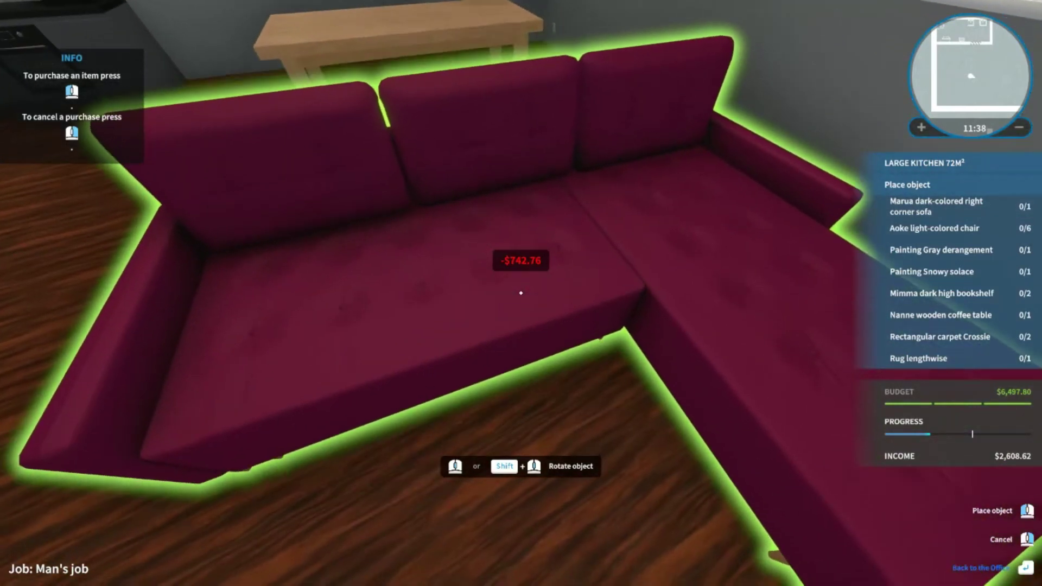
pyautogui.click(522, 294)
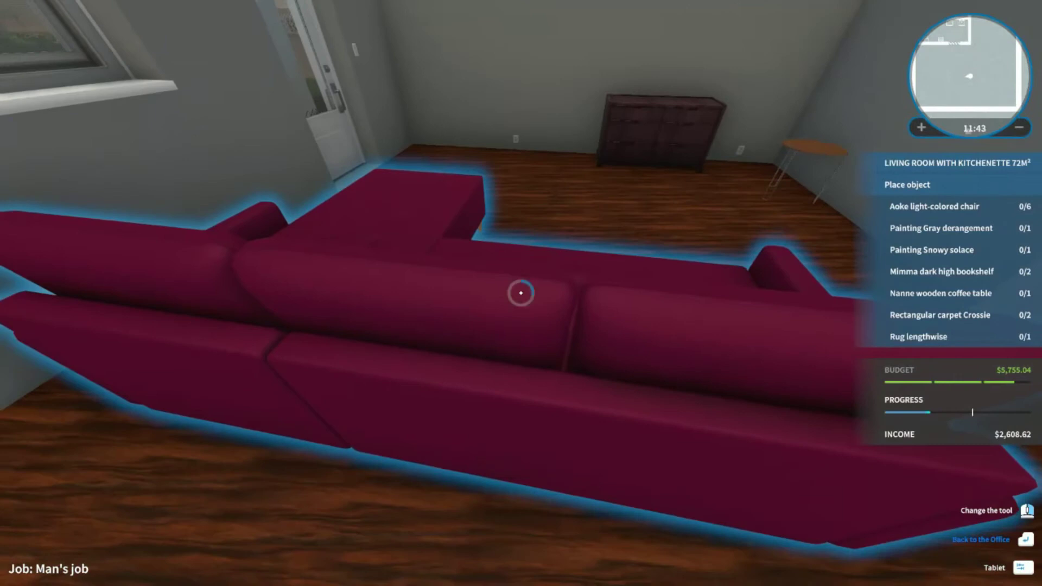
pyautogui.click(521, 293)
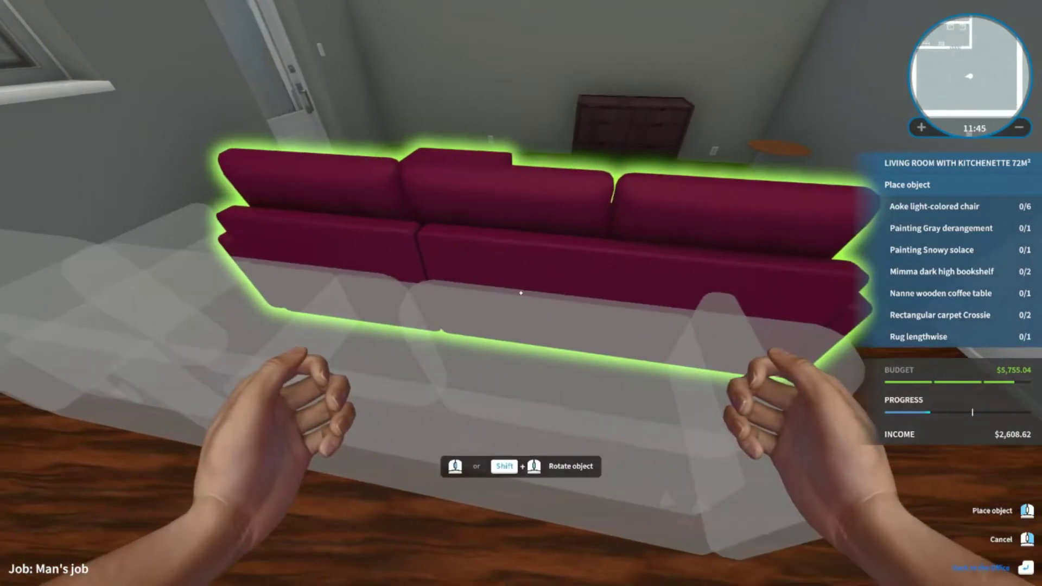
pyautogui.click(521, 294)
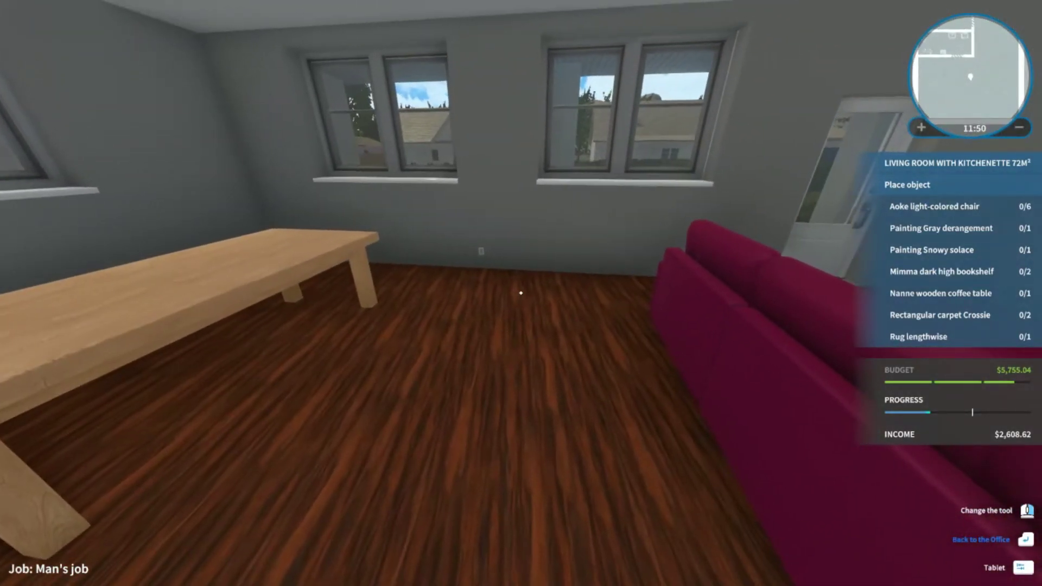
# - Buy the Aoke chair in white, then cancel placing it
pyautogui.press('Tab')
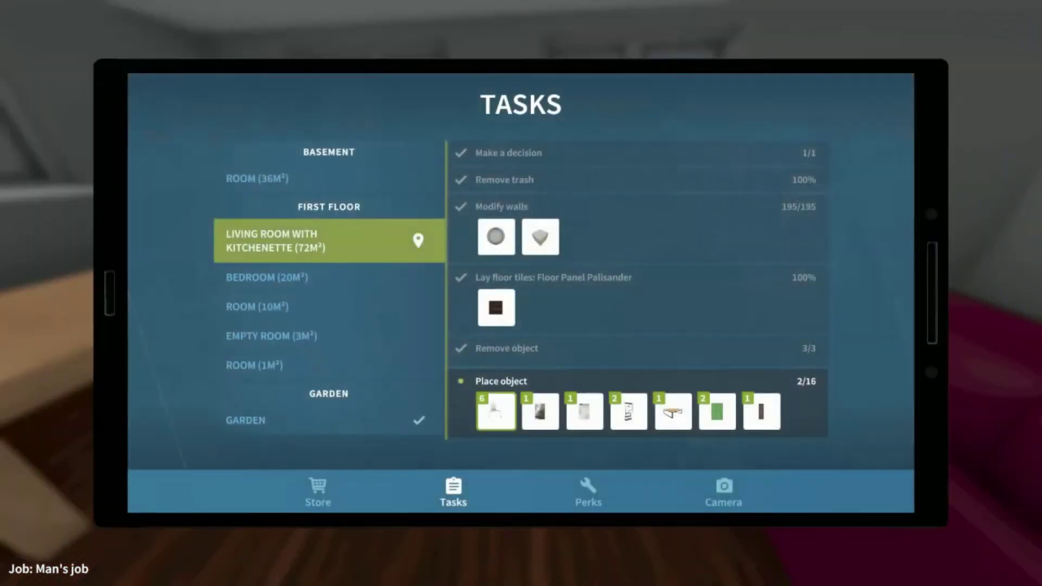
pyautogui.click(492, 415)
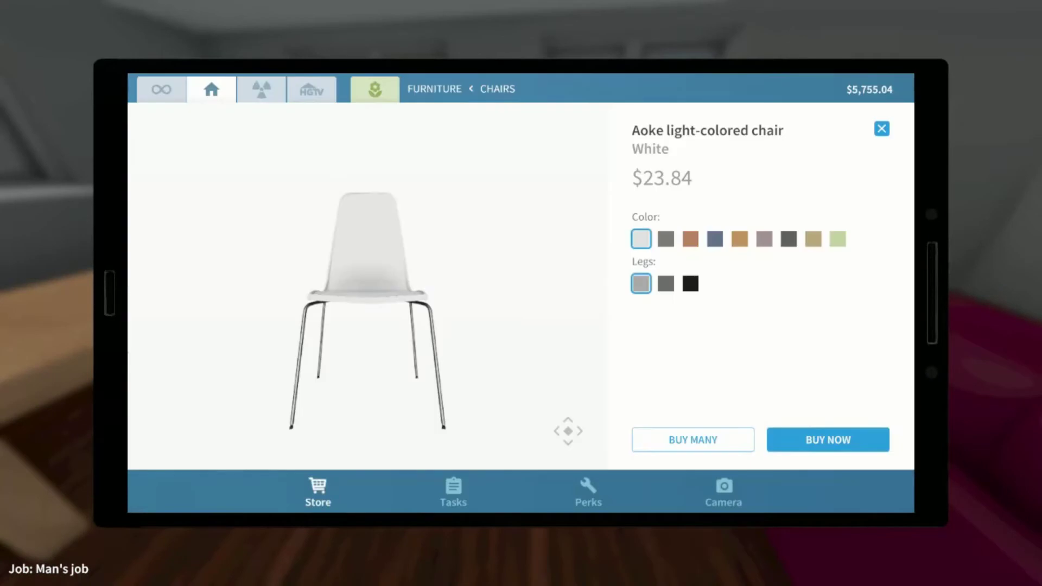
pyautogui.click(828, 440)
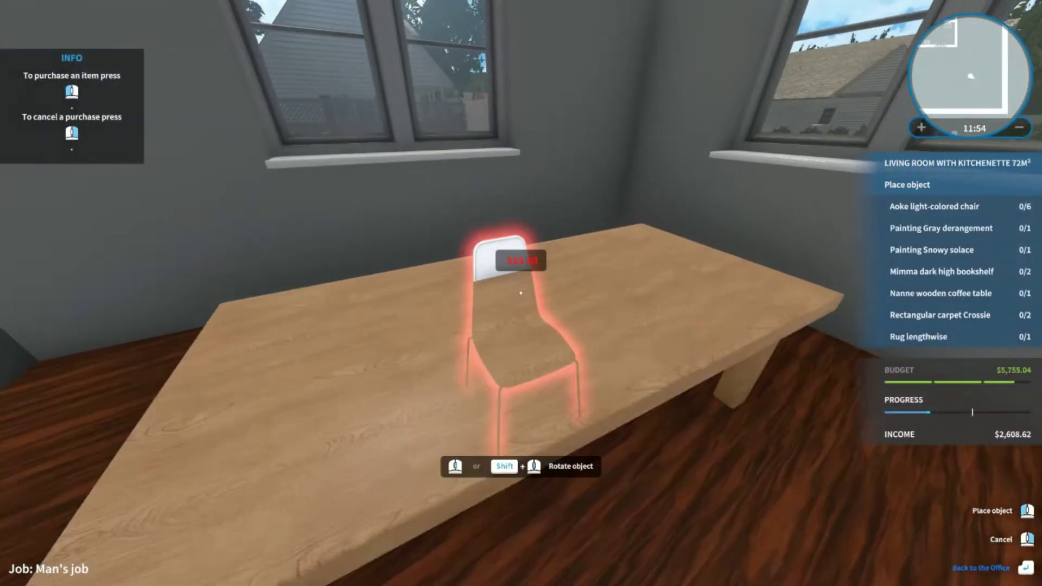
pyautogui.rightClick(521, 293)
pyautogui.press('Tab')
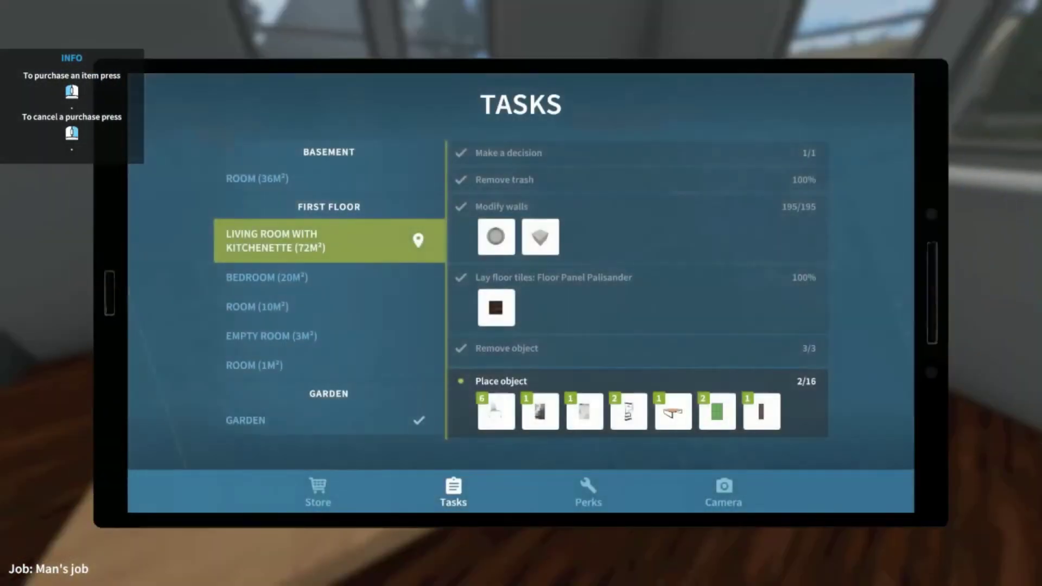
# - Buy light blue Aoke chairs and place them around the dining table
pyautogui.click(491, 415)
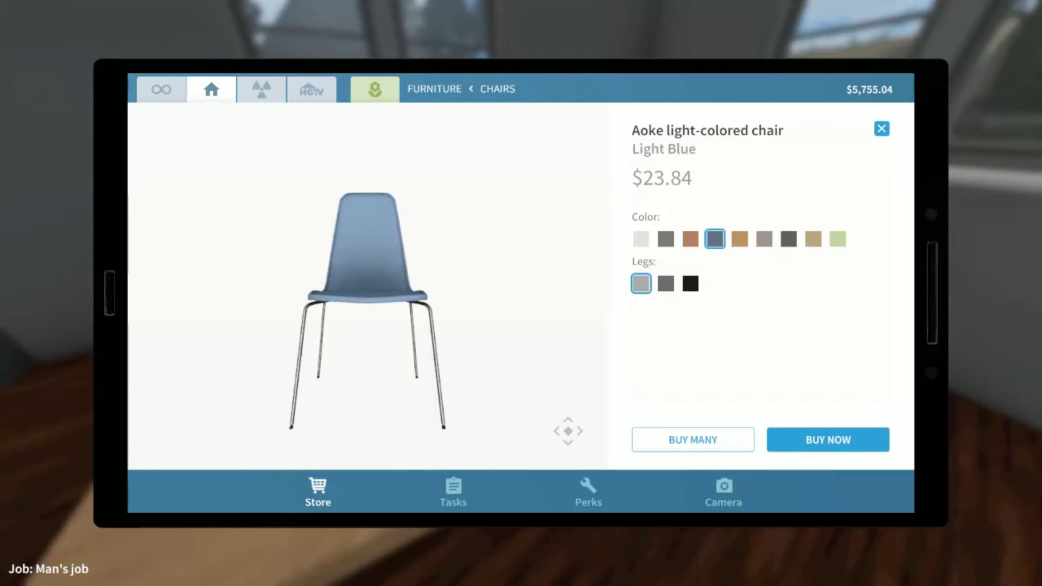
pyautogui.click(828, 440)
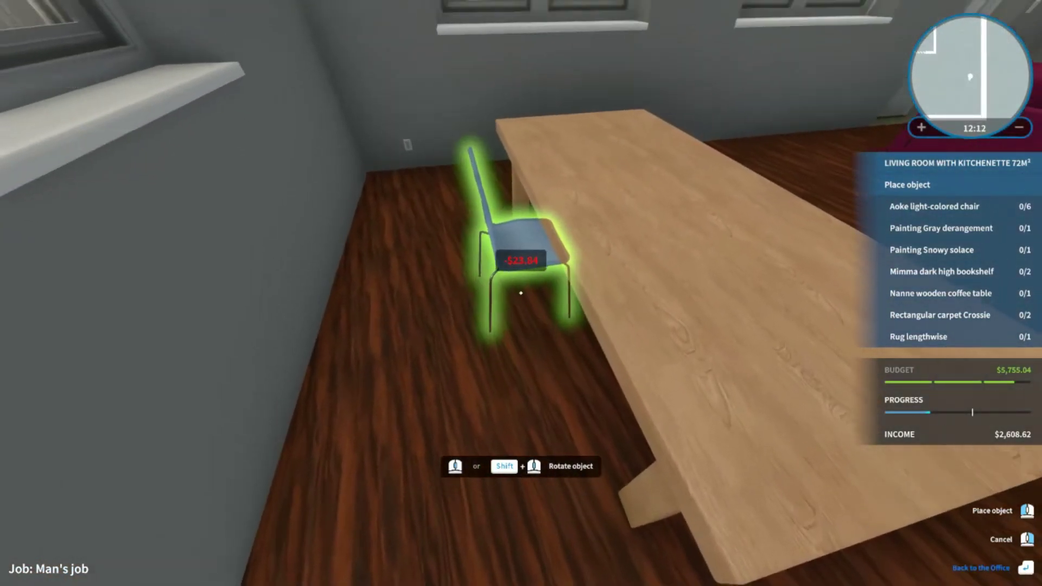
pyautogui.click(521, 293)
pyautogui.click(522, 293)
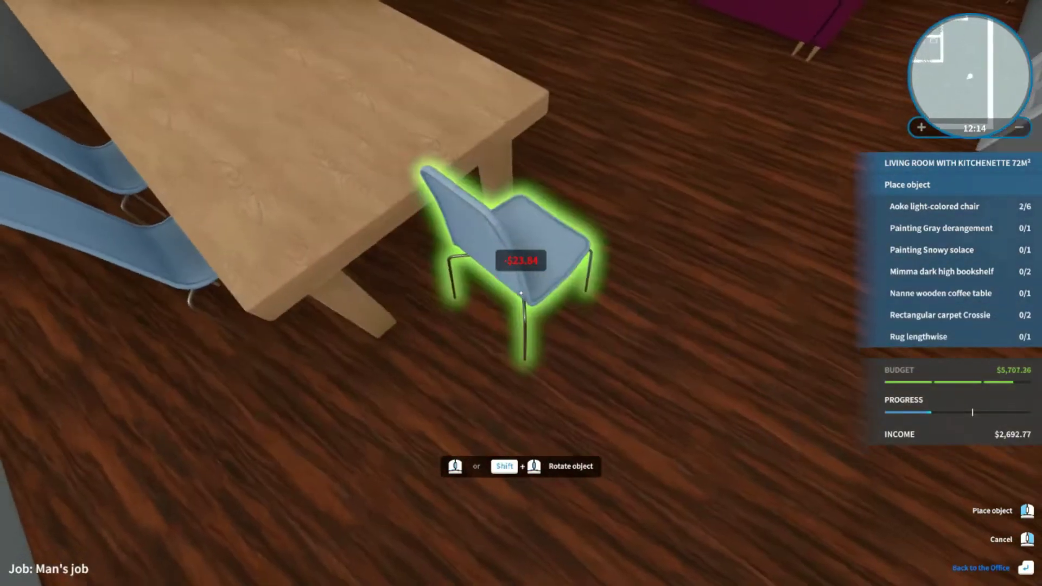
pyautogui.scroll(-1, 521, 293)
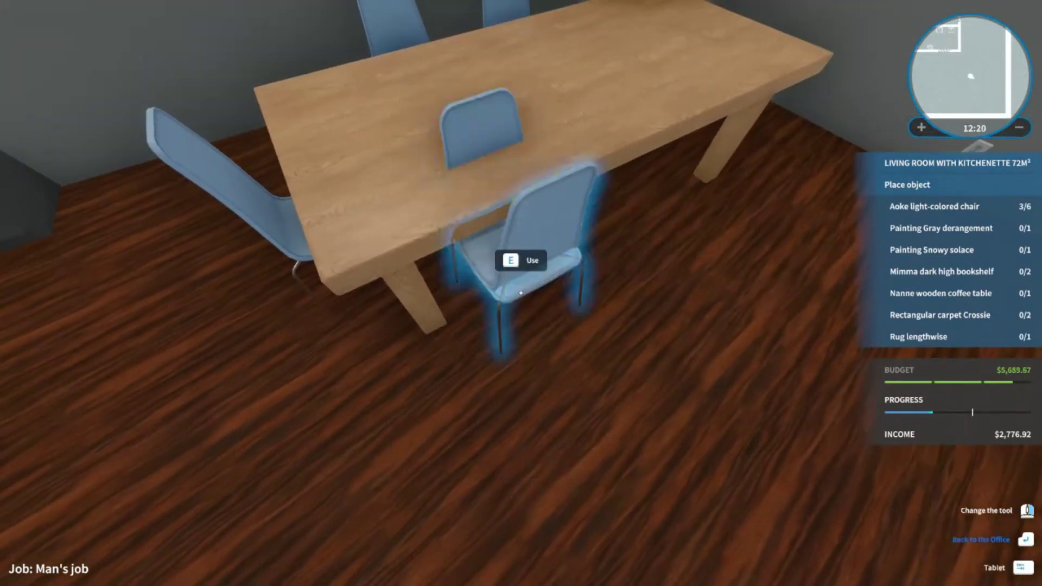
pyautogui.click(522, 293)
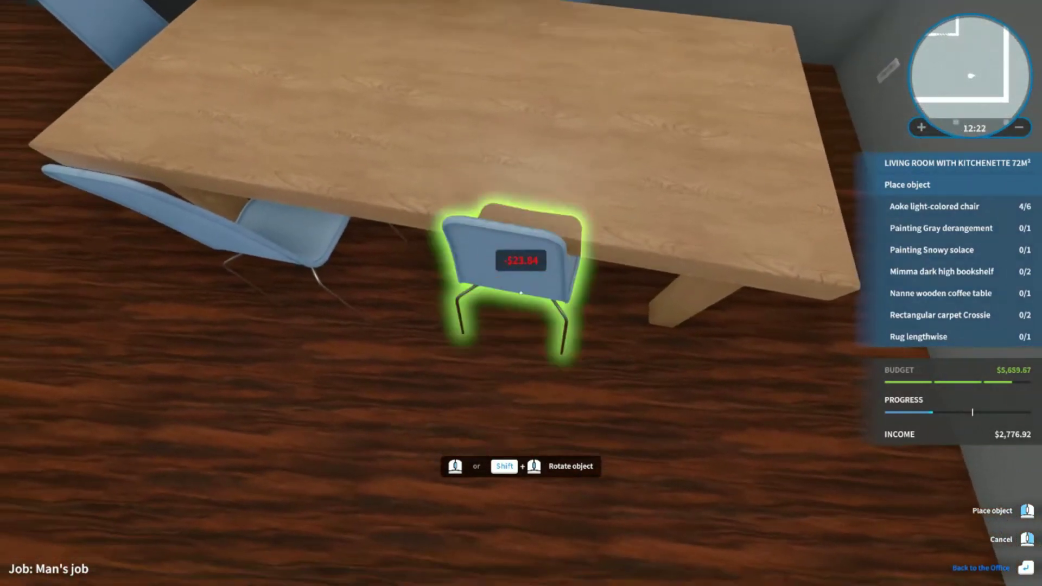
pyautogui.click(522, 293)
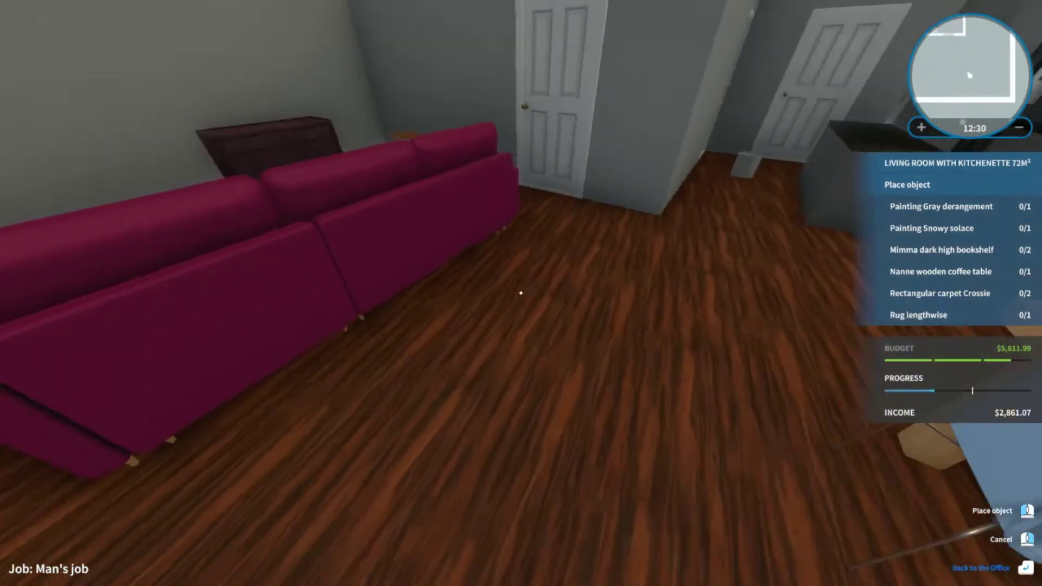
pyautogui.rightClick(521, 293)
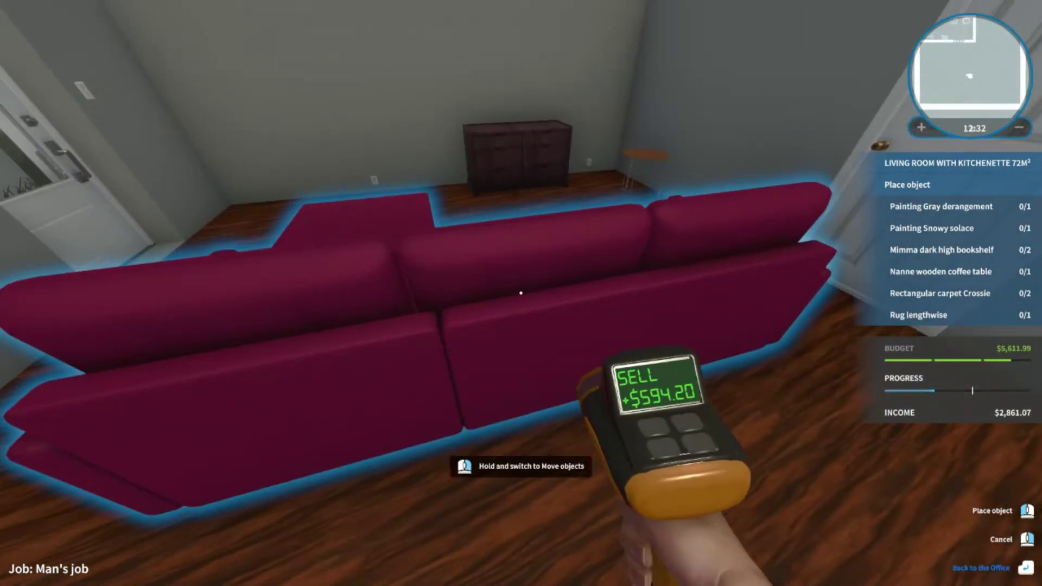
# - Sell the red corner sofa, then buy and place a blue Marua corner sofa
pyautogui.click(521, 293)
pyautogui.press('Tab')
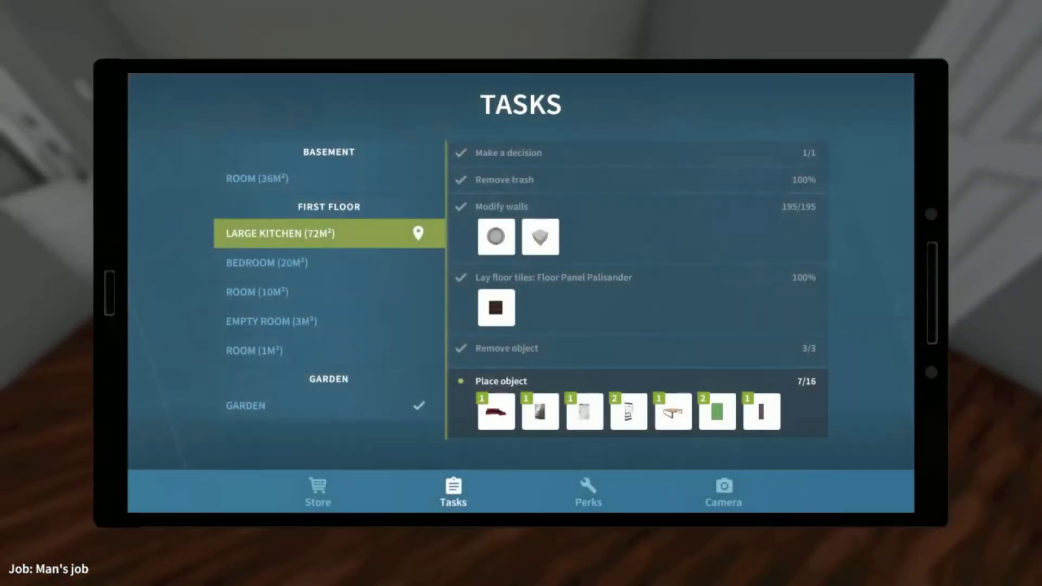
pyautogui.click(496, 411)
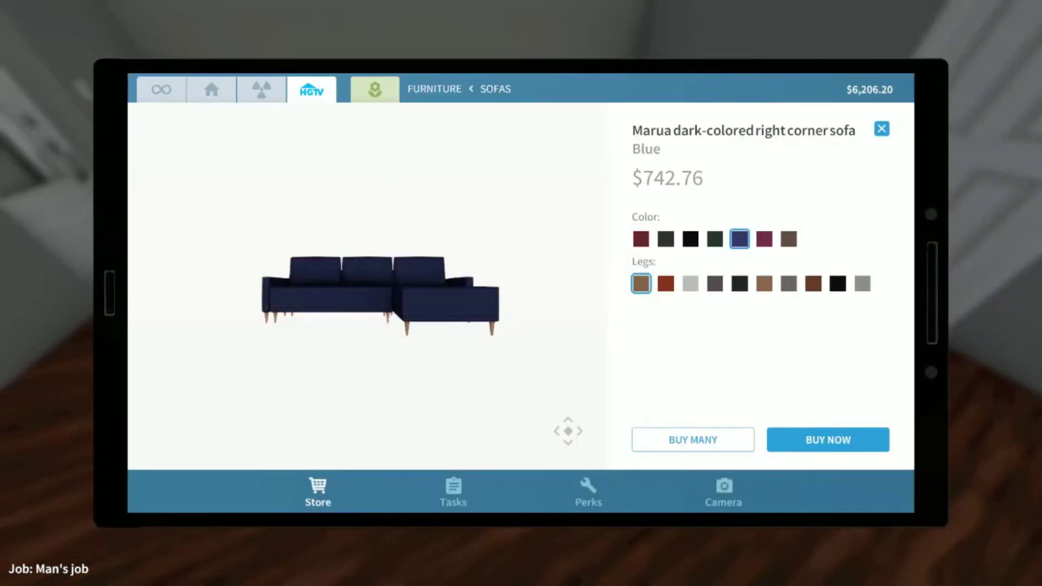
pyautogui.click(829, 439)
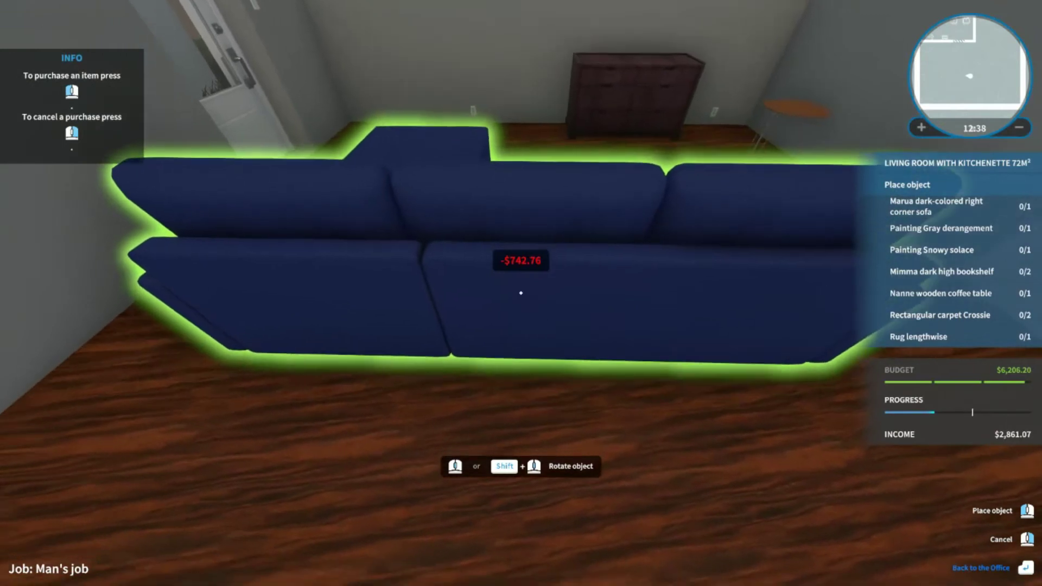
pyautogui.click(521, 293)
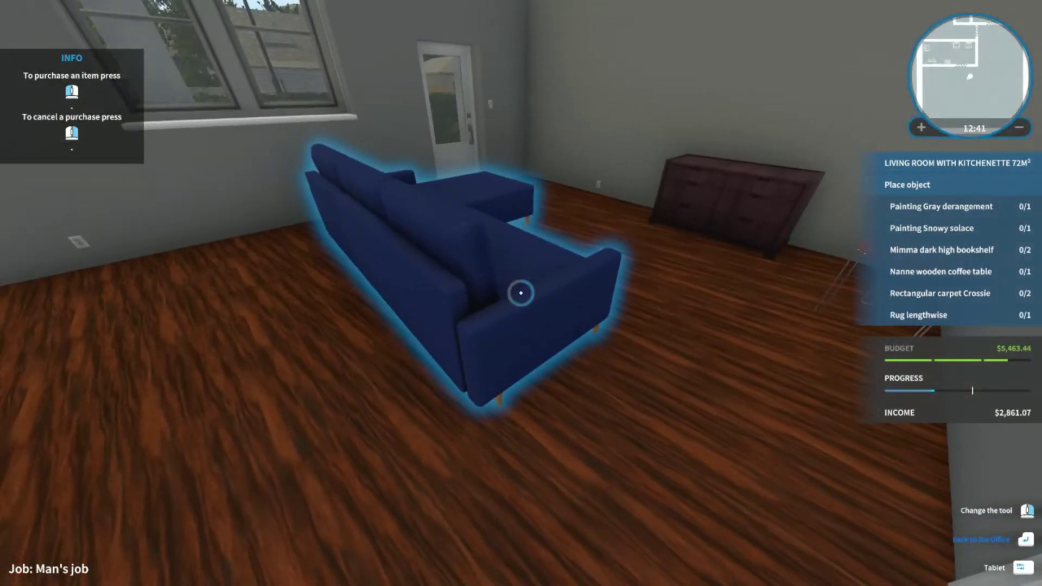
# - Rotate the blue sofa and settle it against the wall
pyautogui.moveTo(521, 294); pyautogui.dragTo(521, 293)
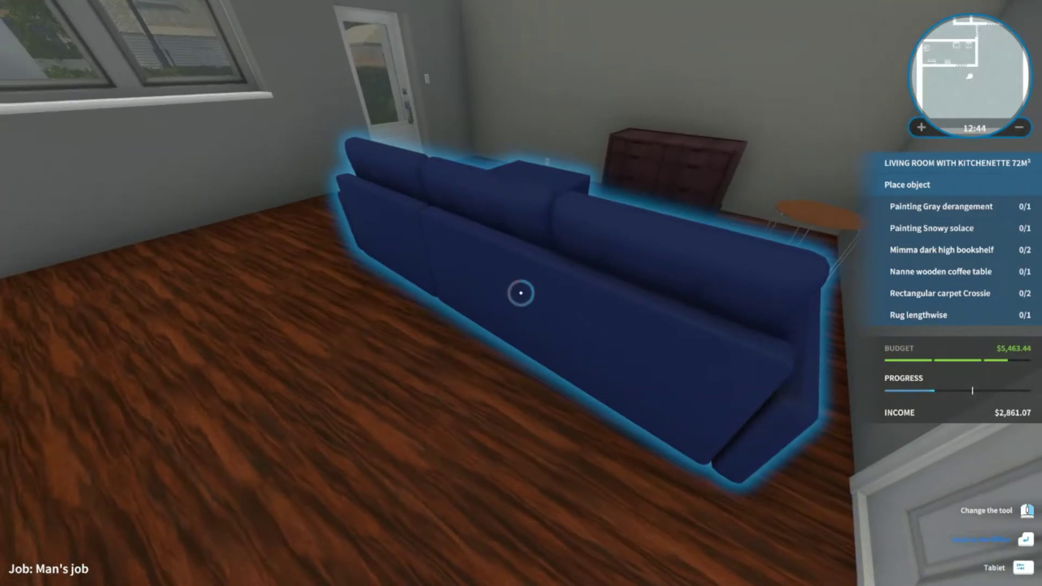
pyautogui.press('shift')
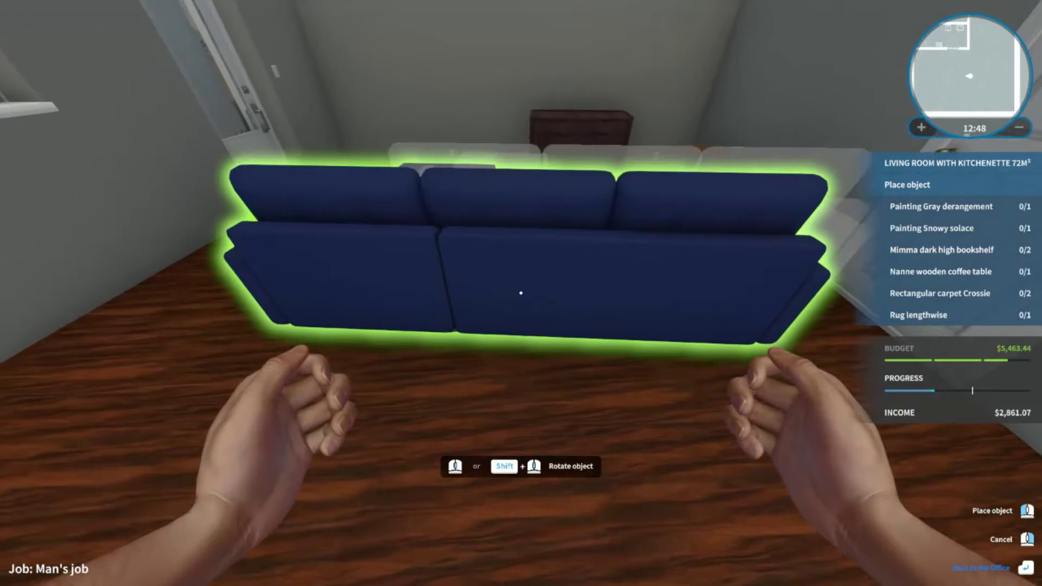
pyautogui.click(521, 293)
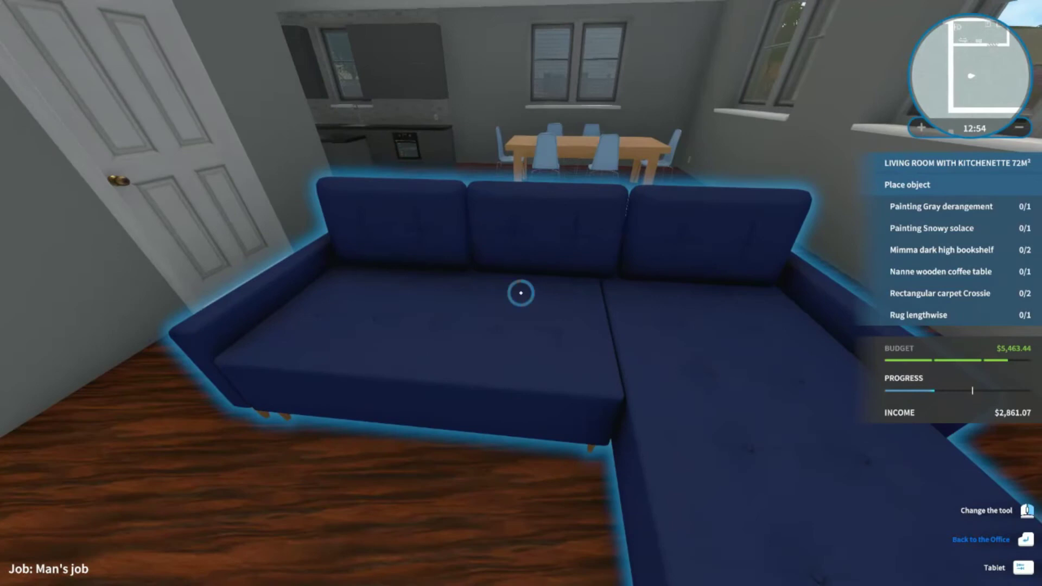
pyautogui.click(522, 293)
pyautogui.click(522, 293)
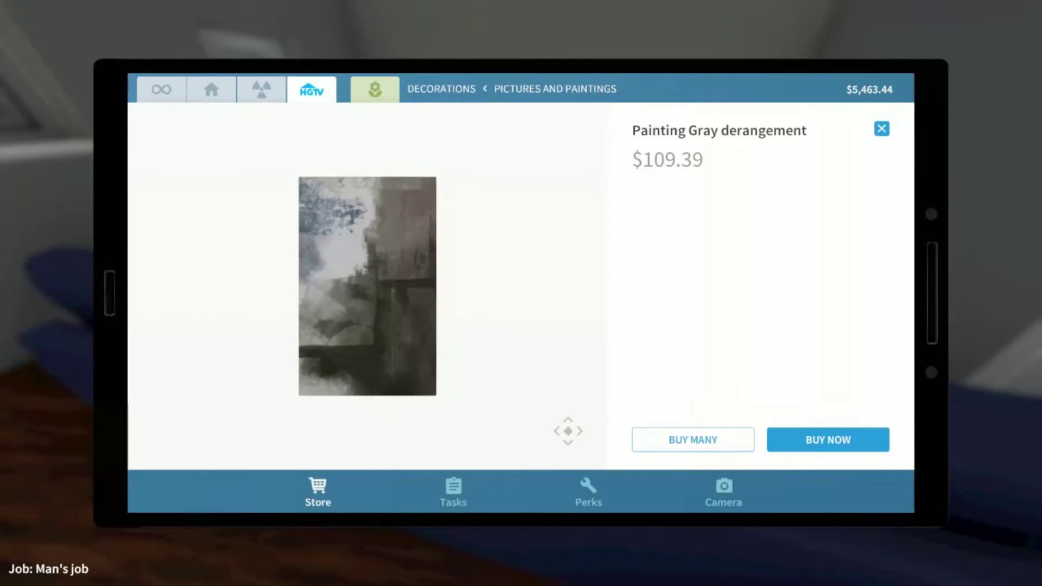
# - Buy and hang the Gray derangement and Snowy solace paintings on the walls
pyautogui.click(828, 441)
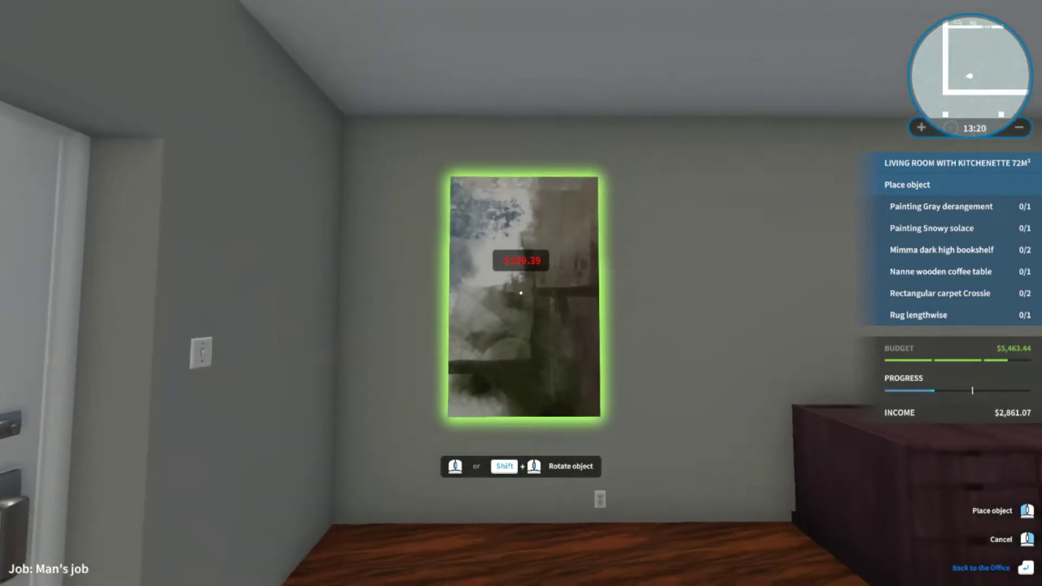
pyautogui.click(522, 294)
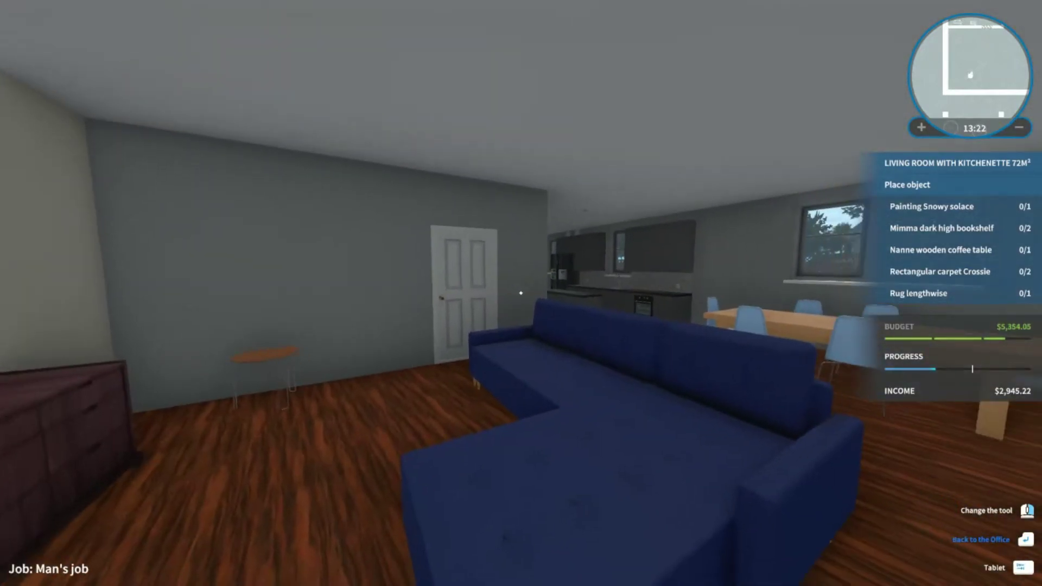
pyautogui.press('Tab')
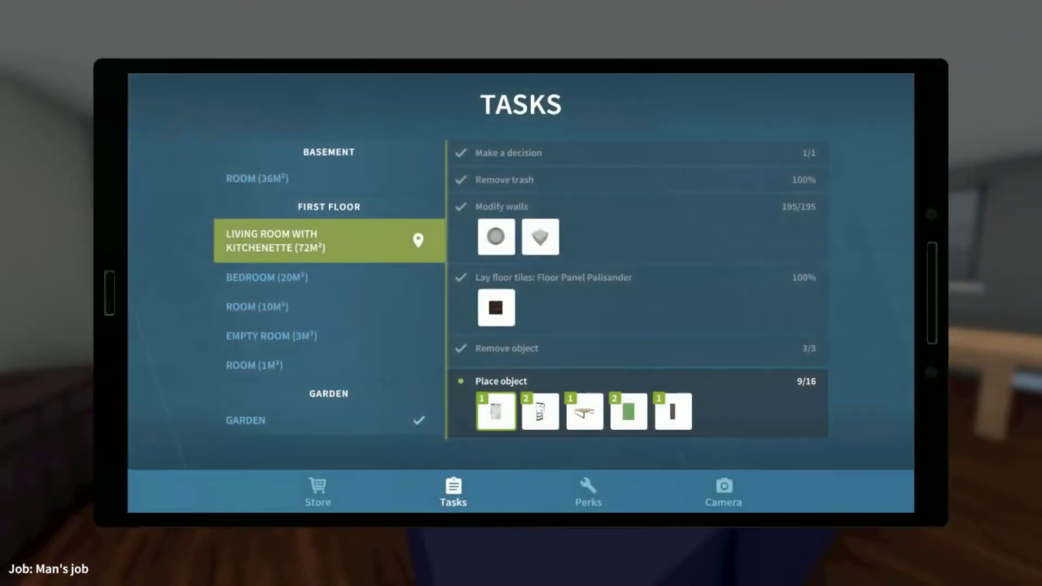
pyautogui.click(493, 411)
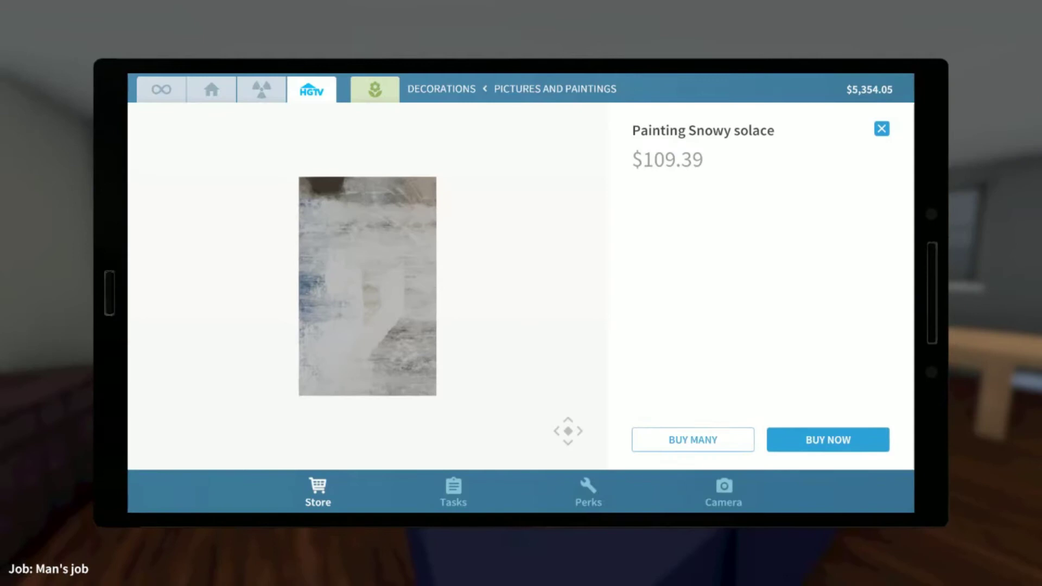
pyautogui.click(829, 440)
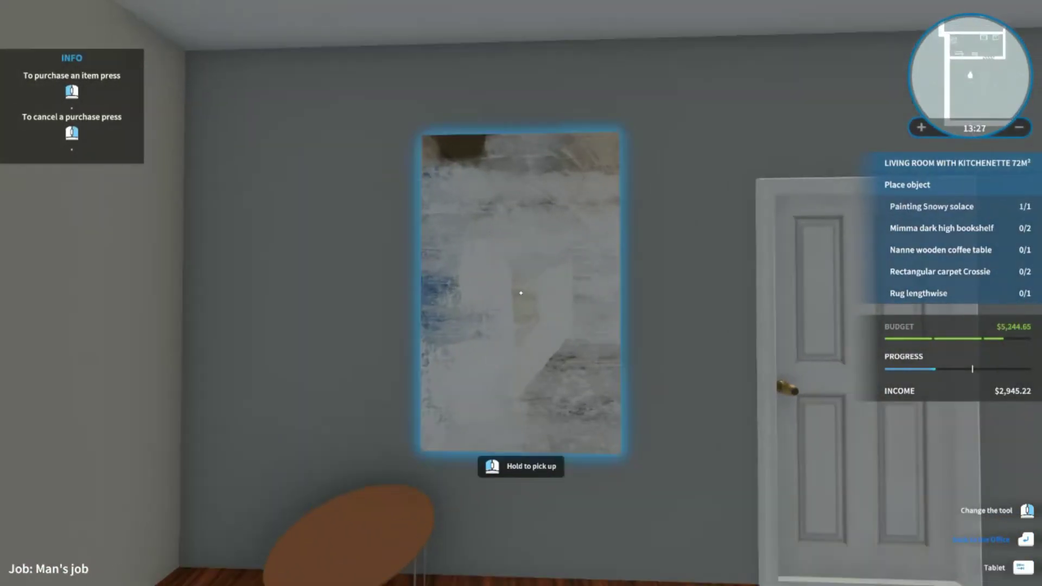
pyautogui.click(521, 294)
# - Step back through the living room and turn toward the dining table
pyautogui.press('s')
pyautogui.press('s')
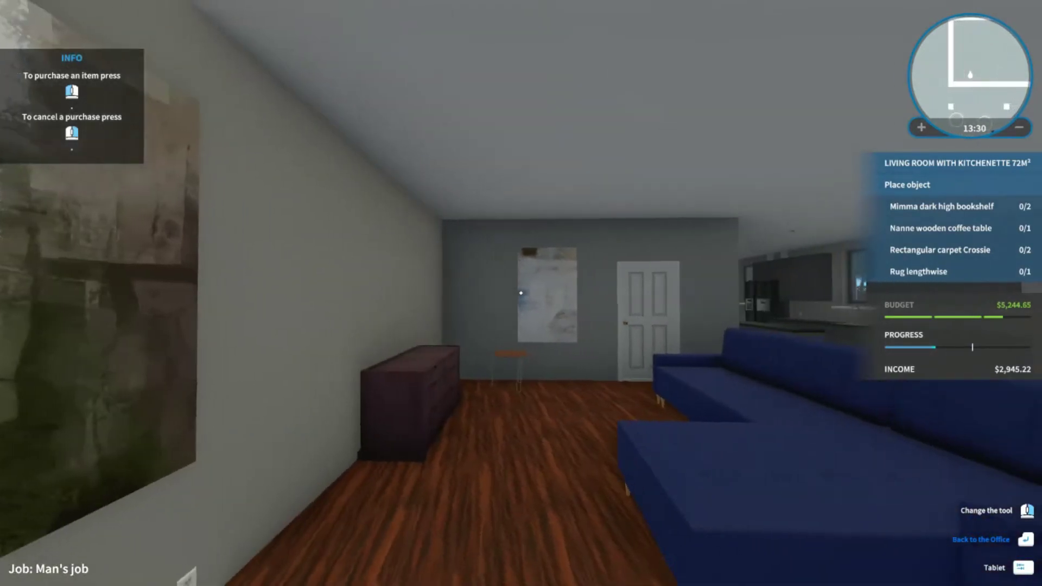
pyautogui.moveTo(521, 293); pyautogui.dragTo(326, 293)
pyautogui.press('s')
pyautogui.press('d')
pyautogui.moveTo(521, 294); pyautogui.dragTo(733, 293)
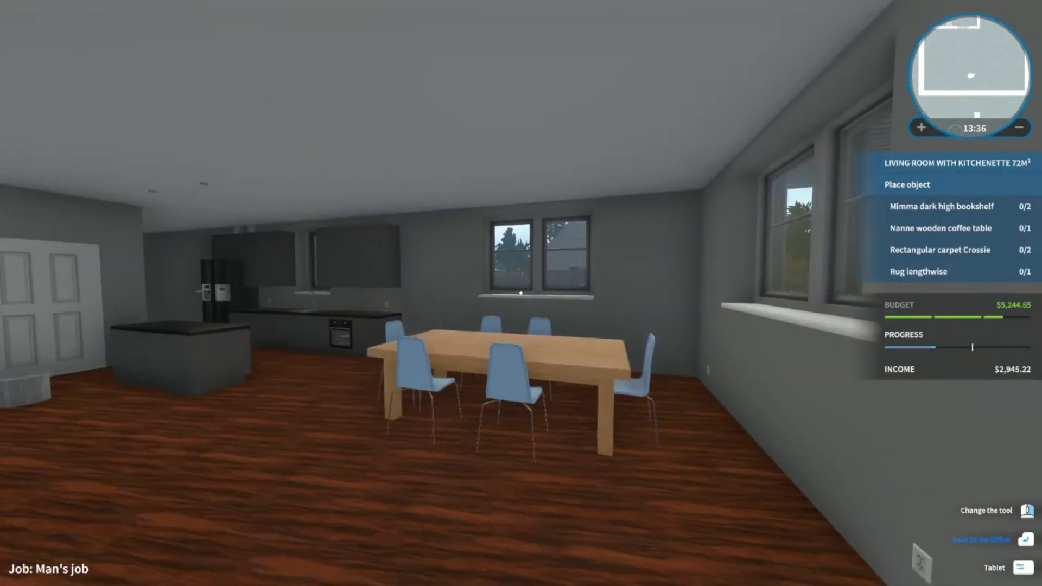
# - Buy another Mimma dark high bookshelf and set it at a valid living room spot
pyautogui.press('d')
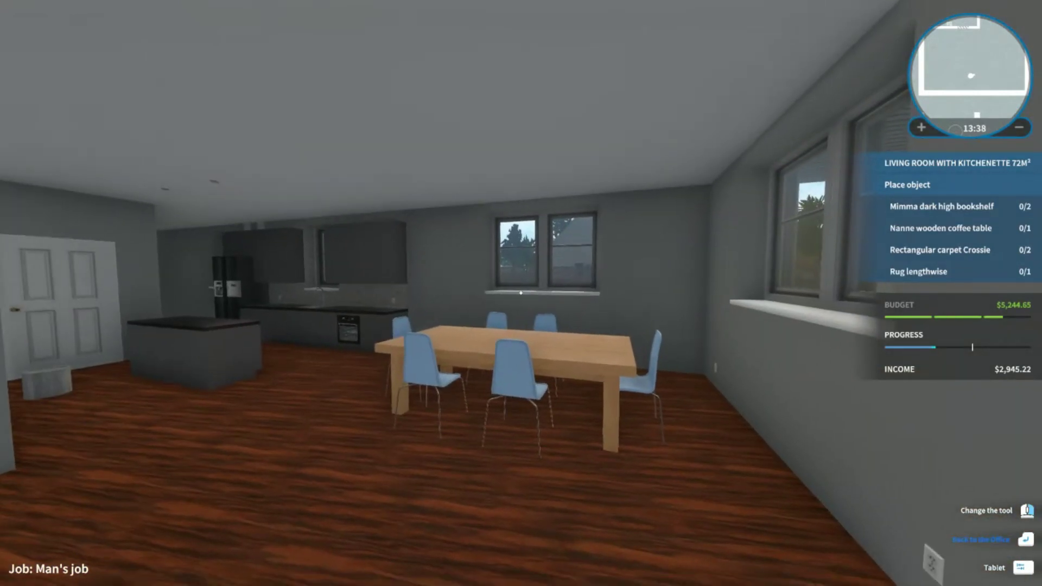
pyautogui.press('Tab')
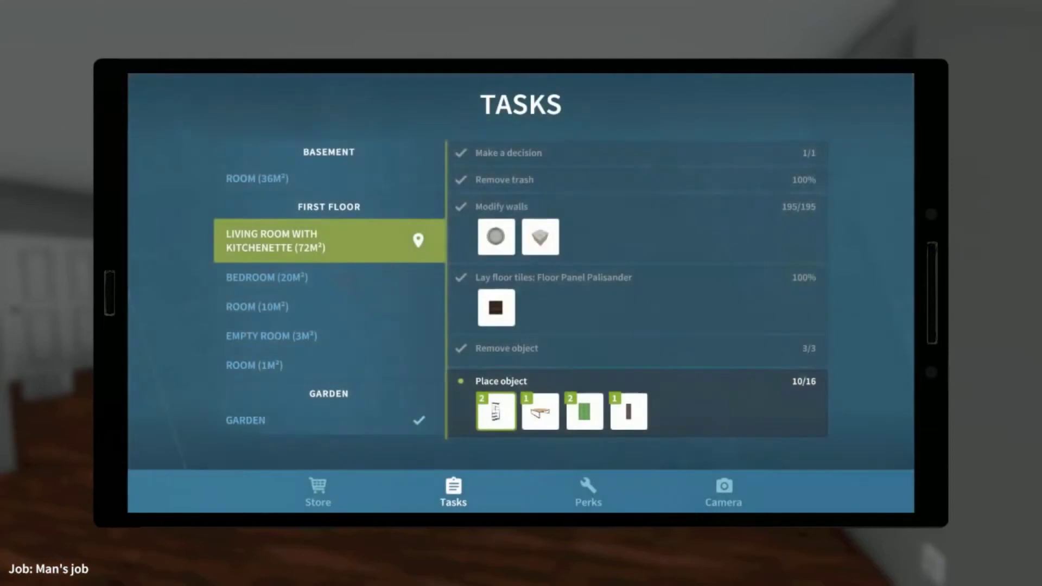
pyautogui.click(492, 409)
pyautogui.click(829, 440)
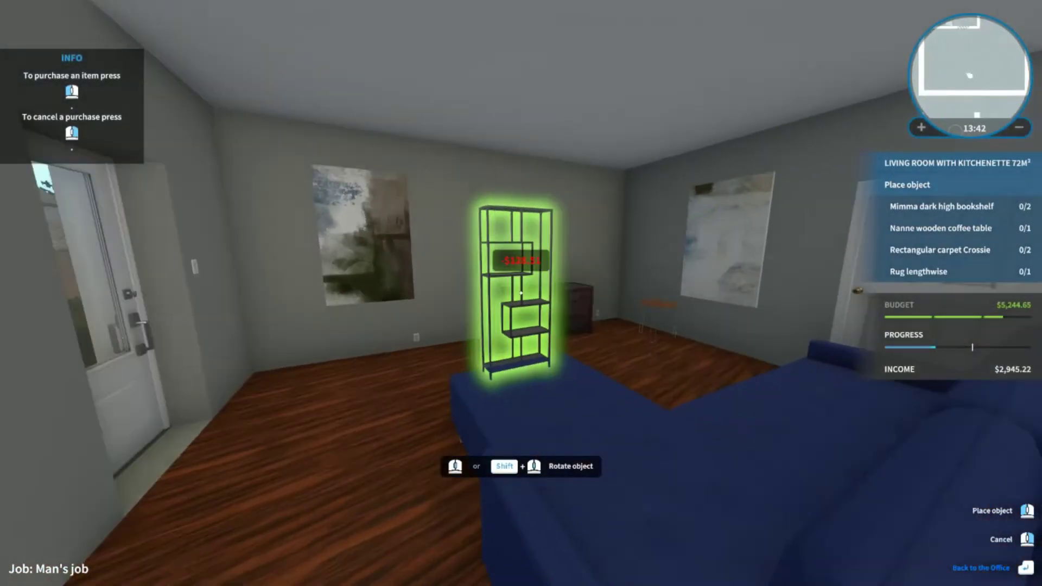
pyautogui.press('w')
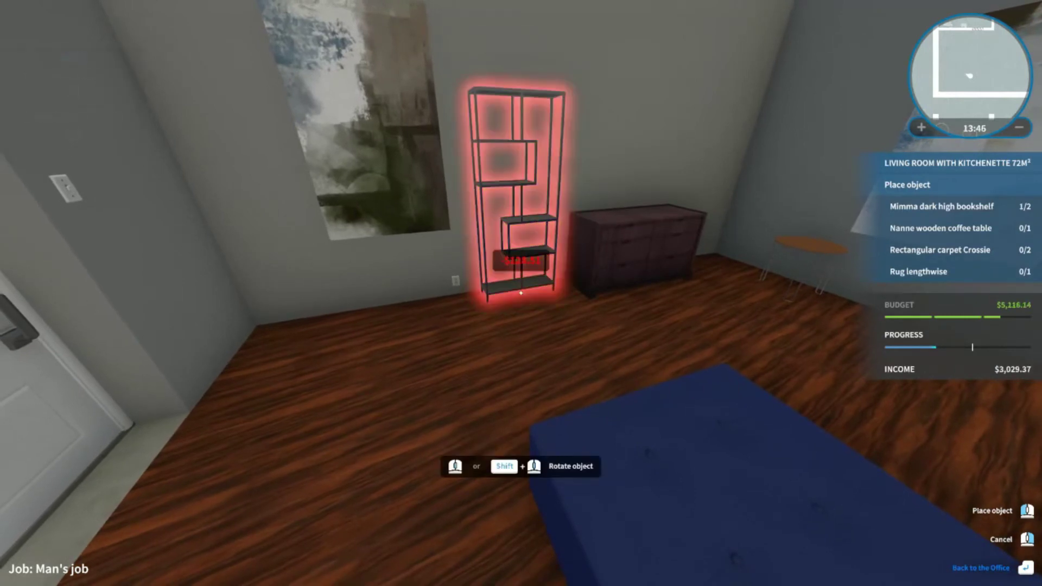
pyautogui.press('w')
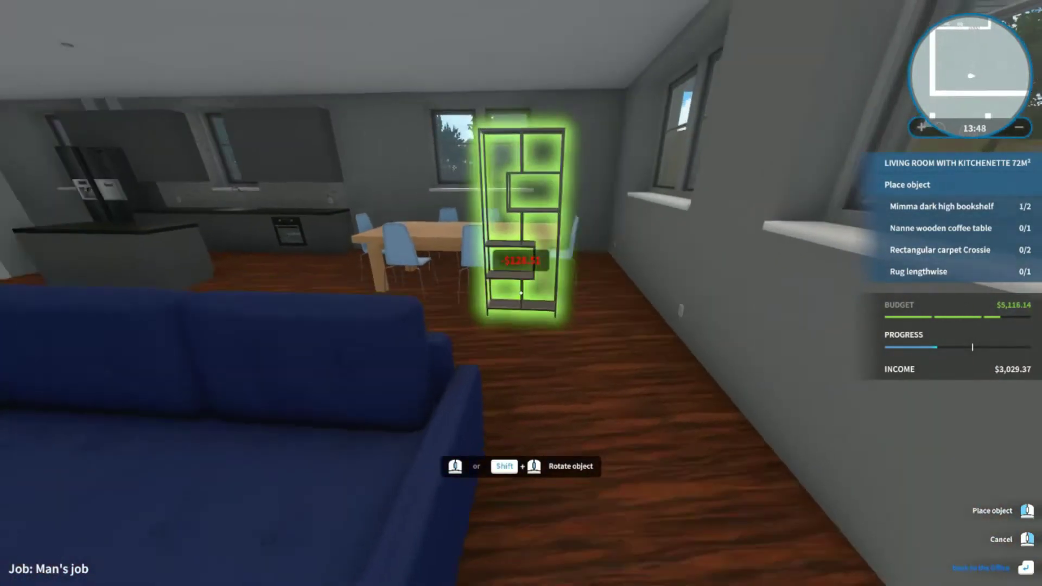
pyautogui.press('w')
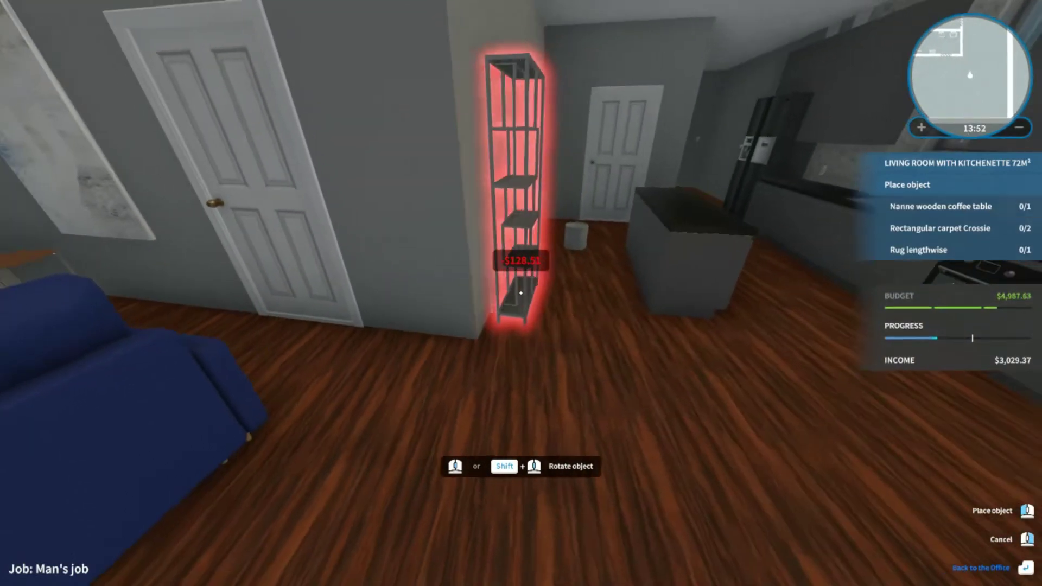
pyautogui.press('w')
pyautogui.press('w')
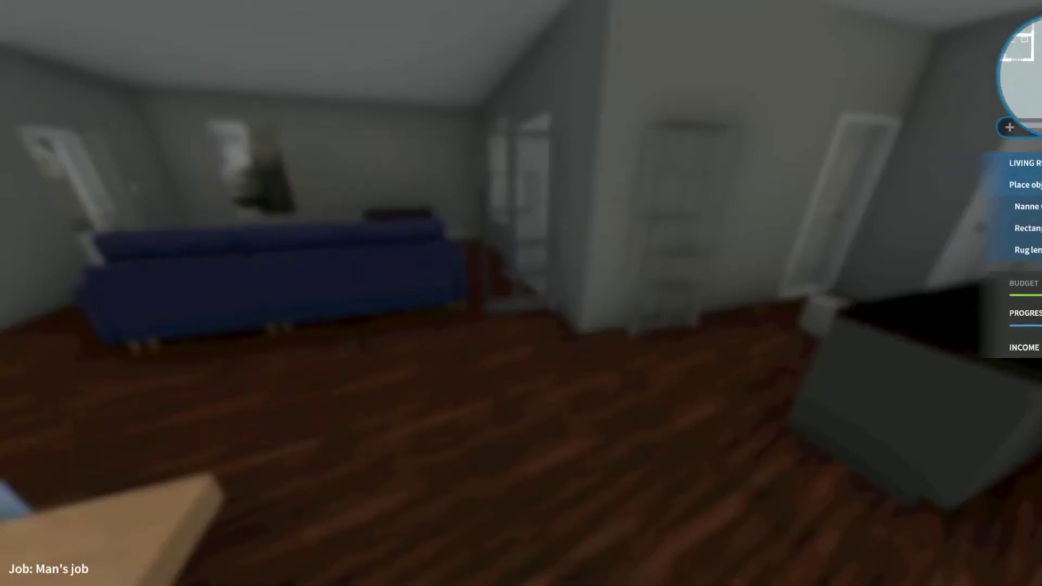
# - Buy the Nanne wooden coffee table and place it in front of the blue sofa
pyautogui.press('Tab')
pyautogui.click(521, 424)
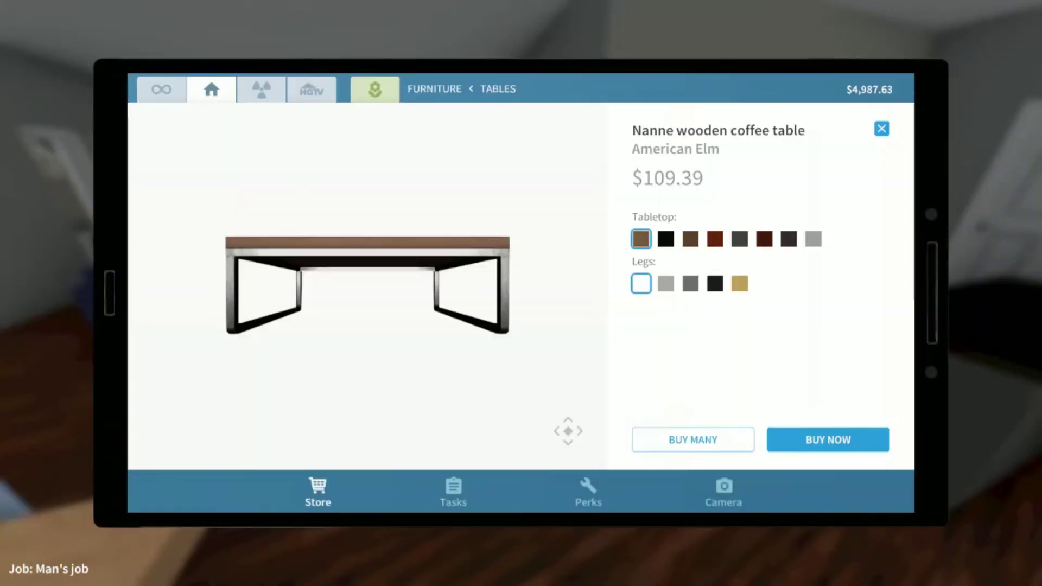
pyautogui.click(828, 440)
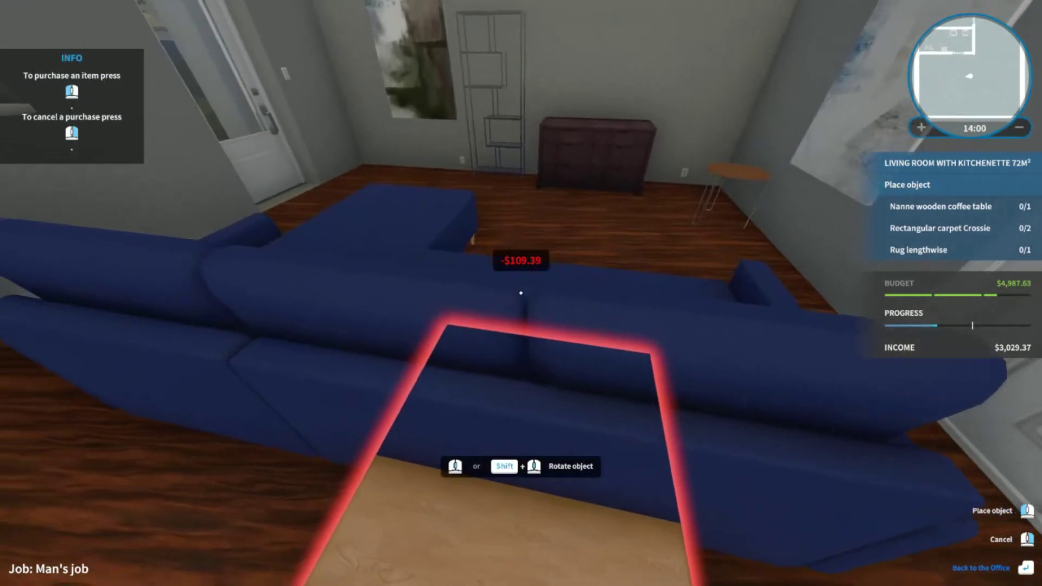
pyautogui.press('a')
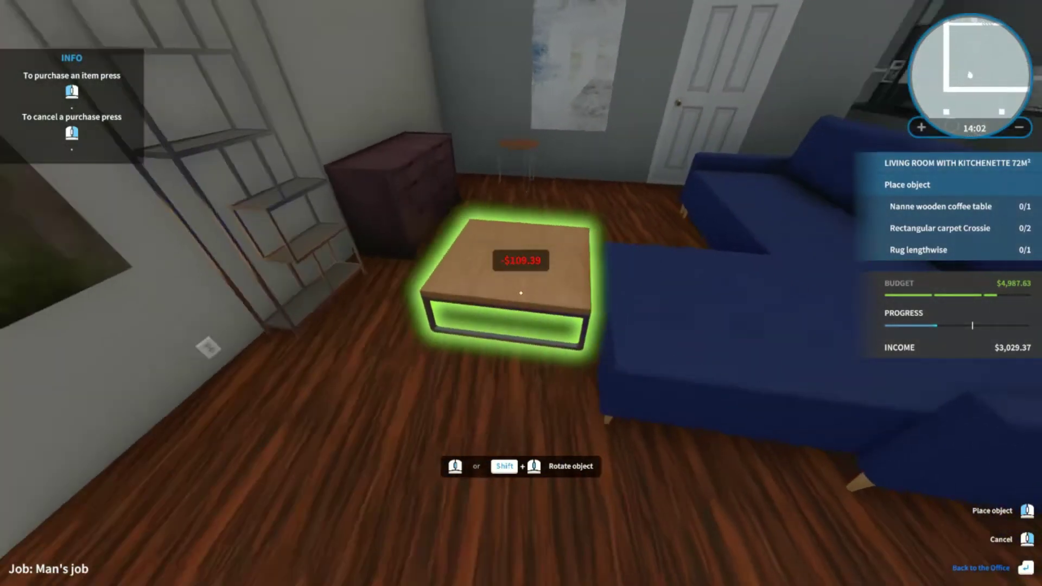
pyautogui.press('w')
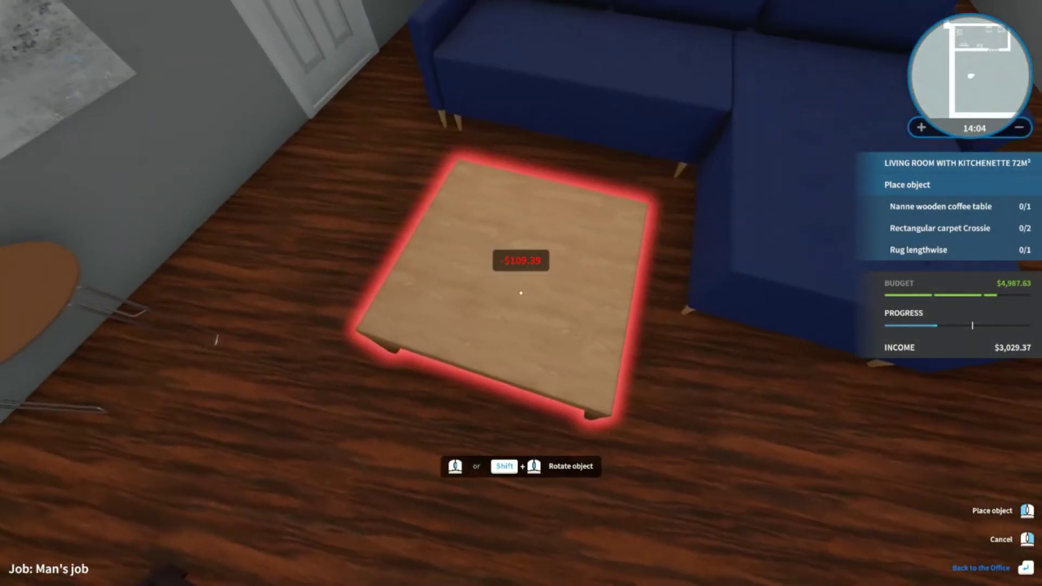
pyautogui.press('s')
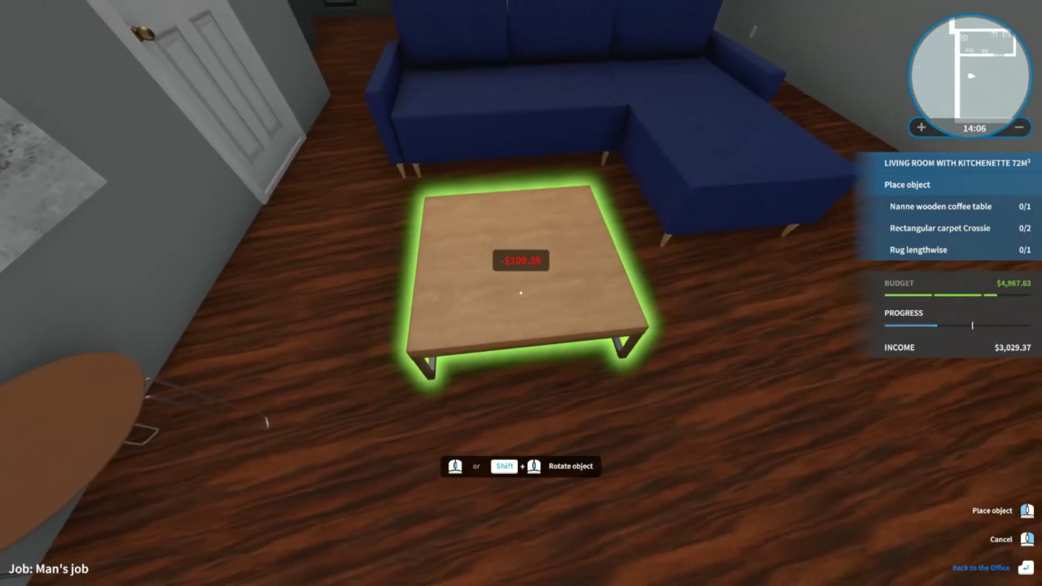
pyautogui.click(521, 292)
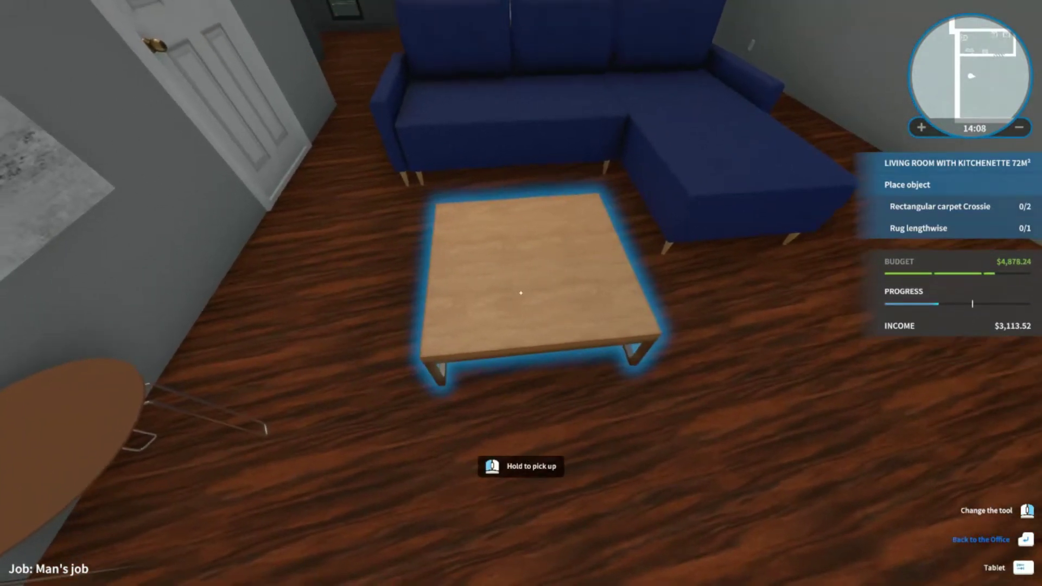
pyautogui.press('Tab')
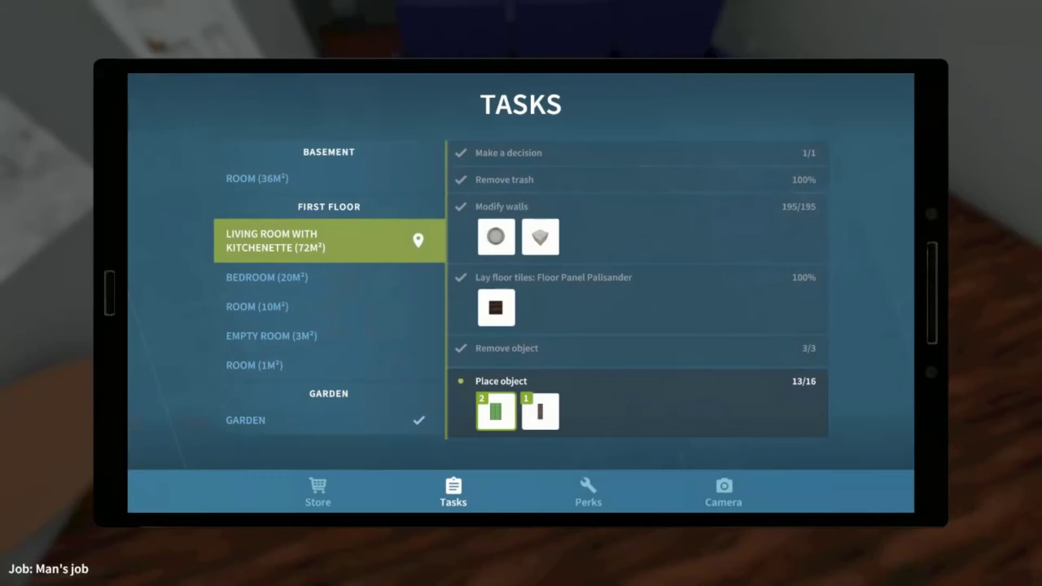
# - Choose the Light Blue Rectangular carpet Crossie and buy it
pyautogui.click(509, 409)
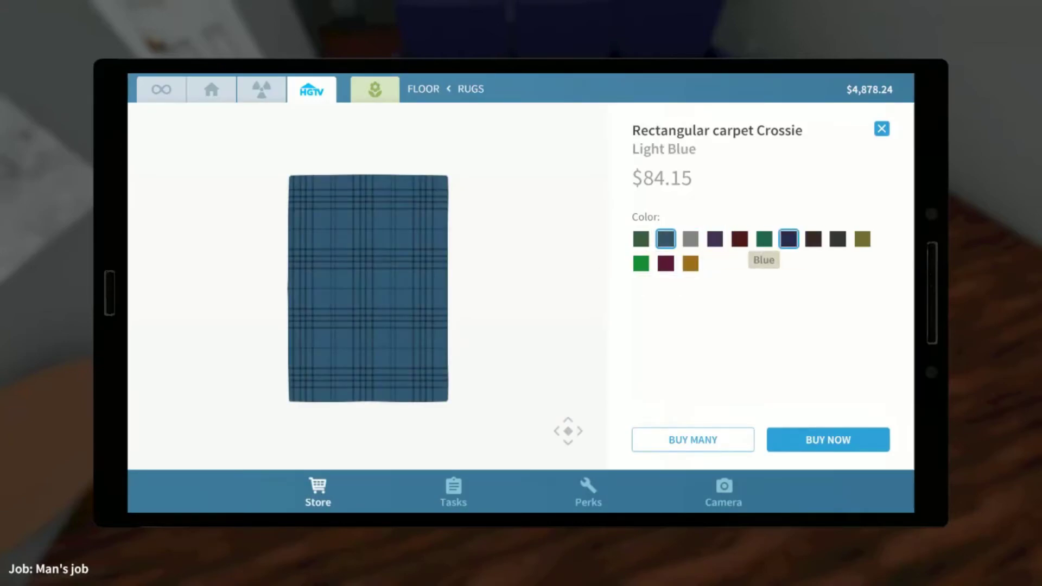
pyautogui.click(789, 239)
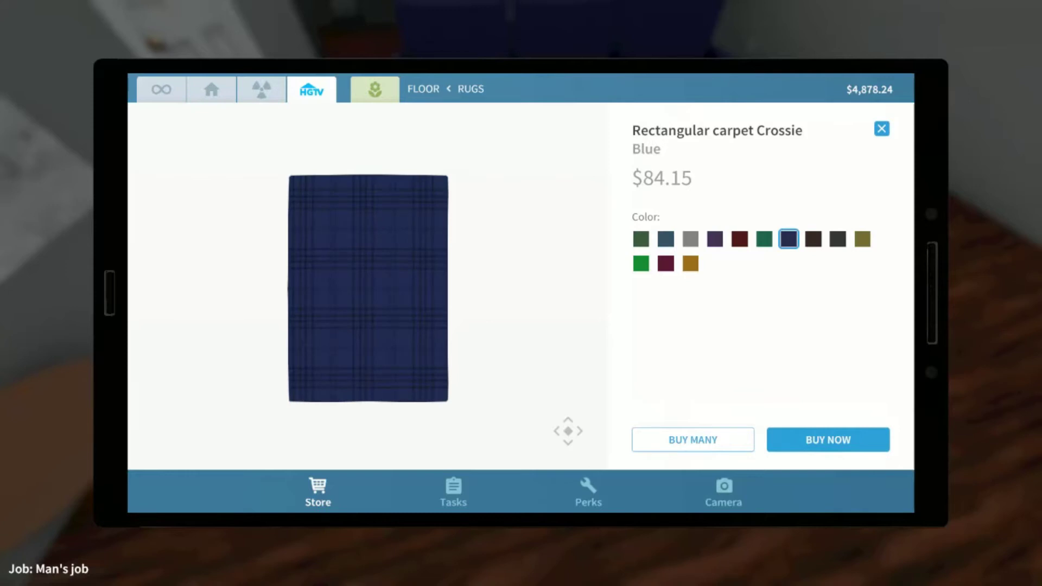
pyautogui.click(690, 239)
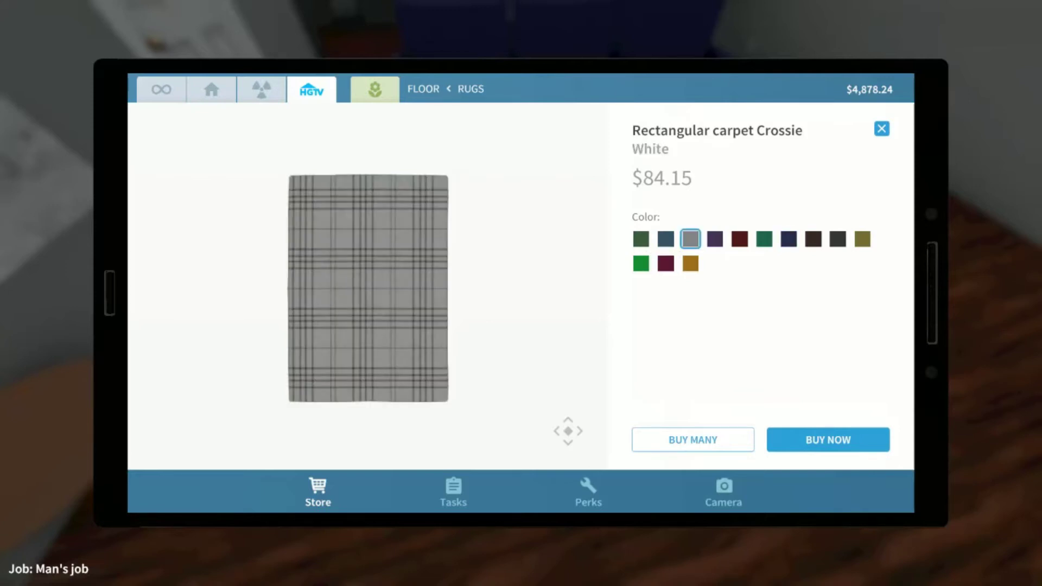
pyautogui.click(789, 239)
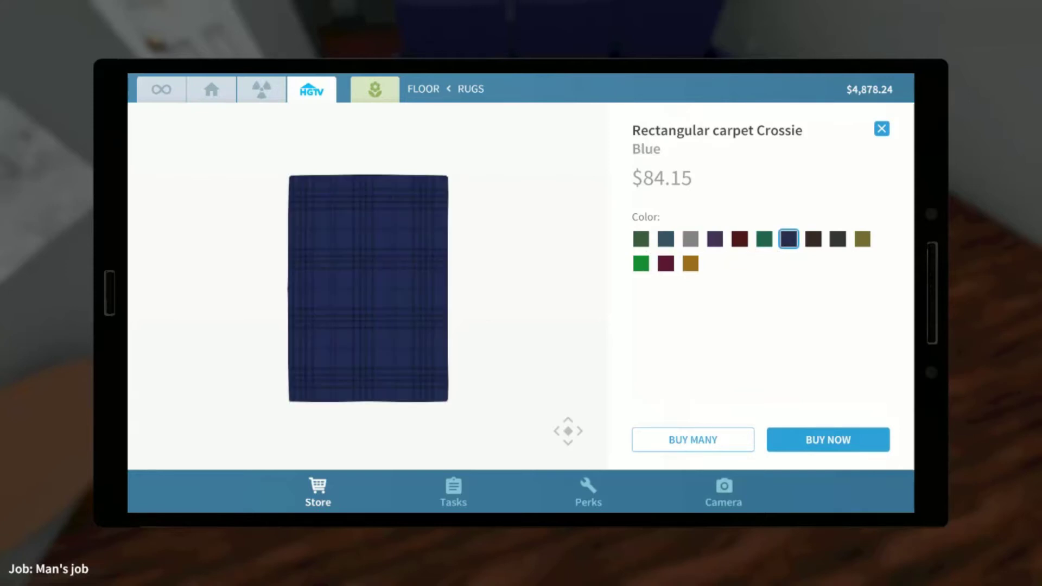
pyautogui.click(665, 239)
pyautogui.click(828, 440)
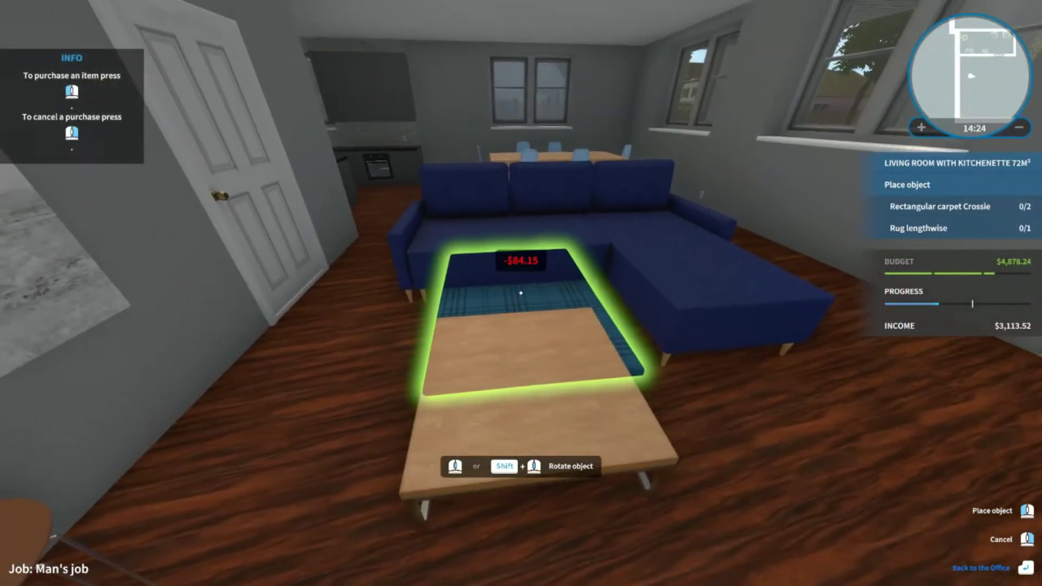
# - Rotate the carpet, lay it under the dining table, and head back toward the sofa
pyautogui.rightClick(521, 294)
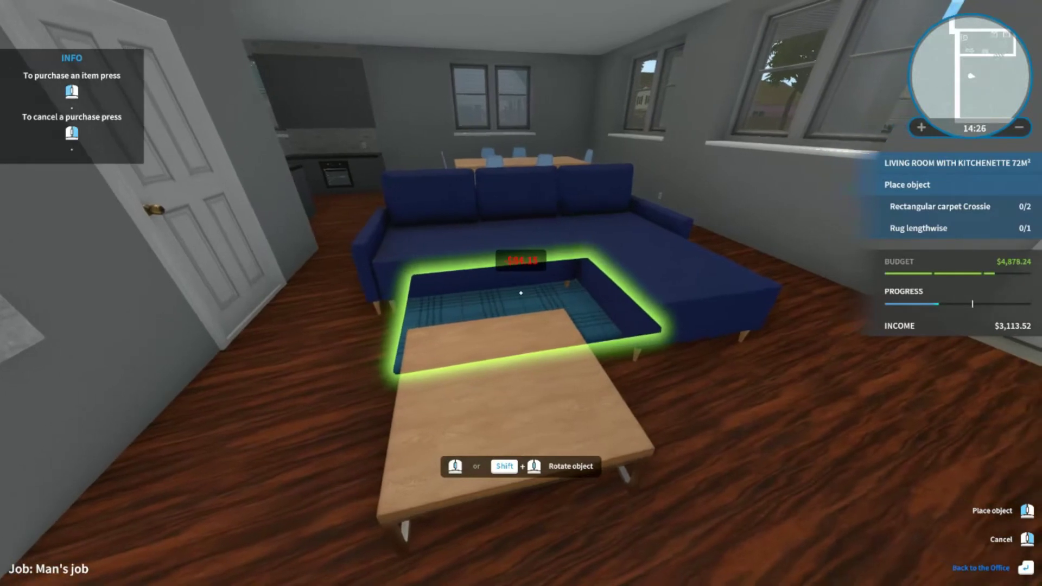
pyautogui.rightClick(522, 293)
pyautogui.press('w')
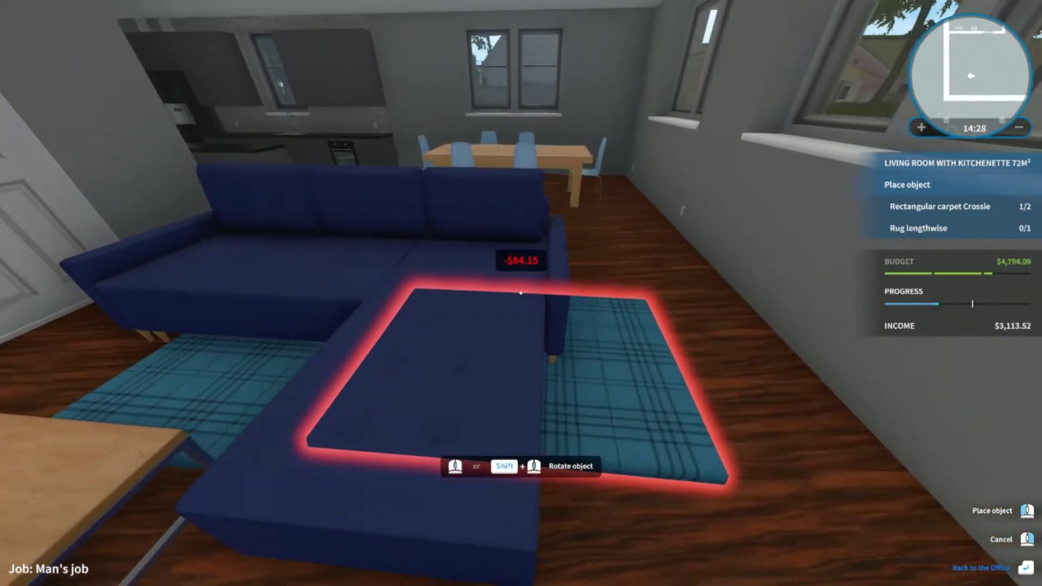
pyautogui.press('w')
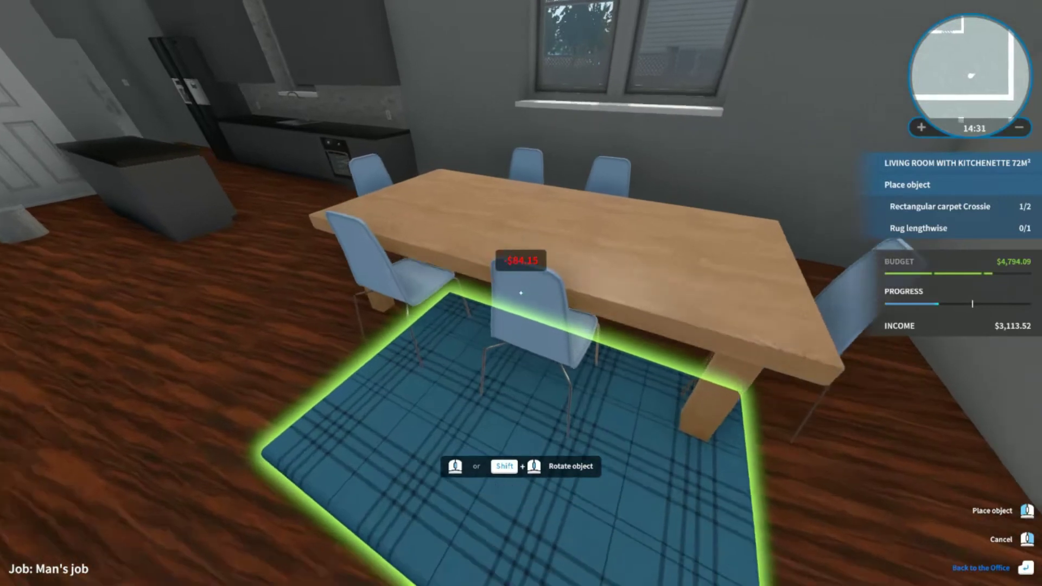
pyautogui.click(521, 293)
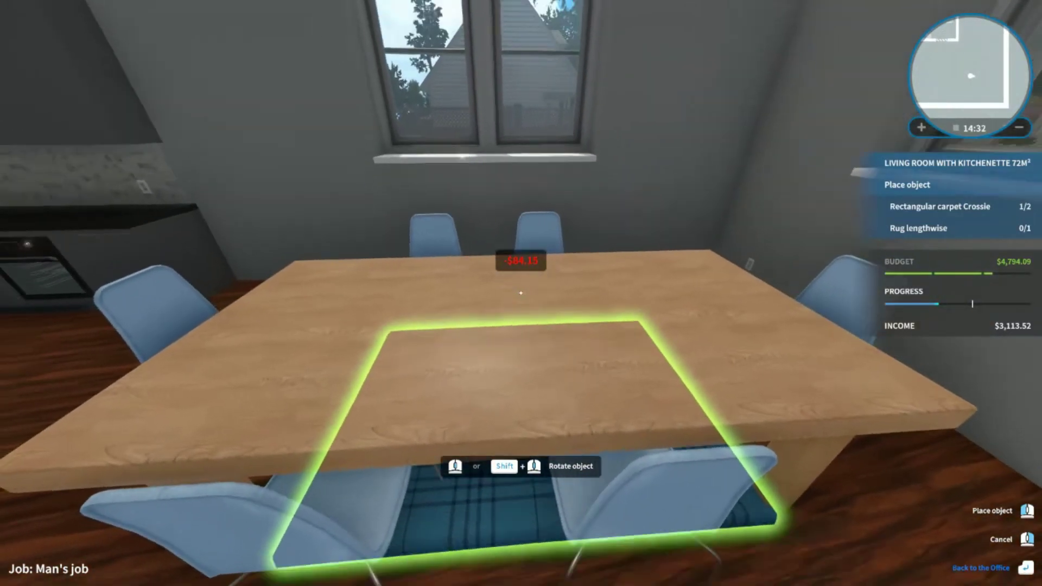
pyautogui.press('Escape')
pyautogui.press('w')
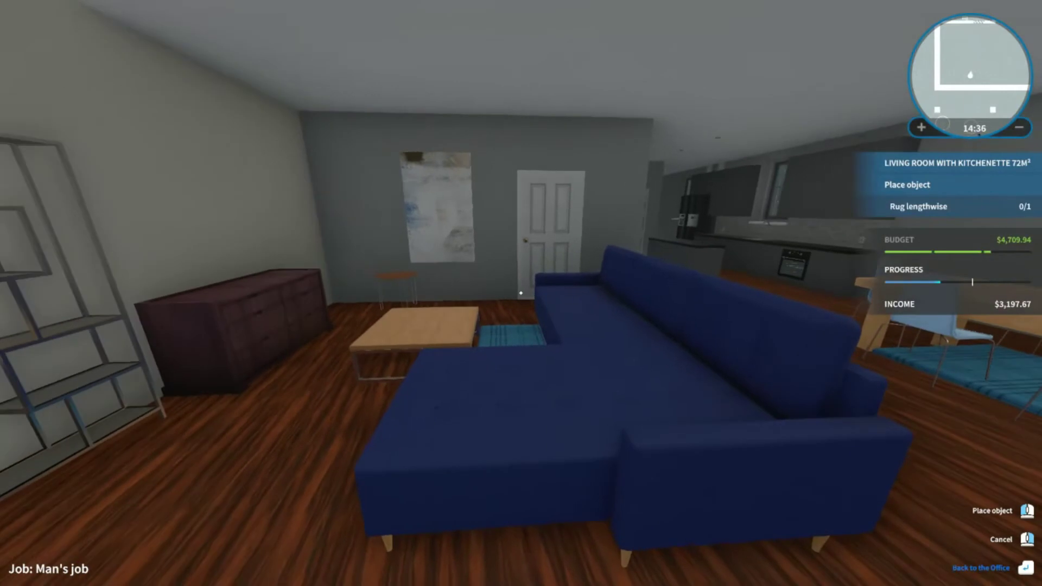
pyautogui.press('w')
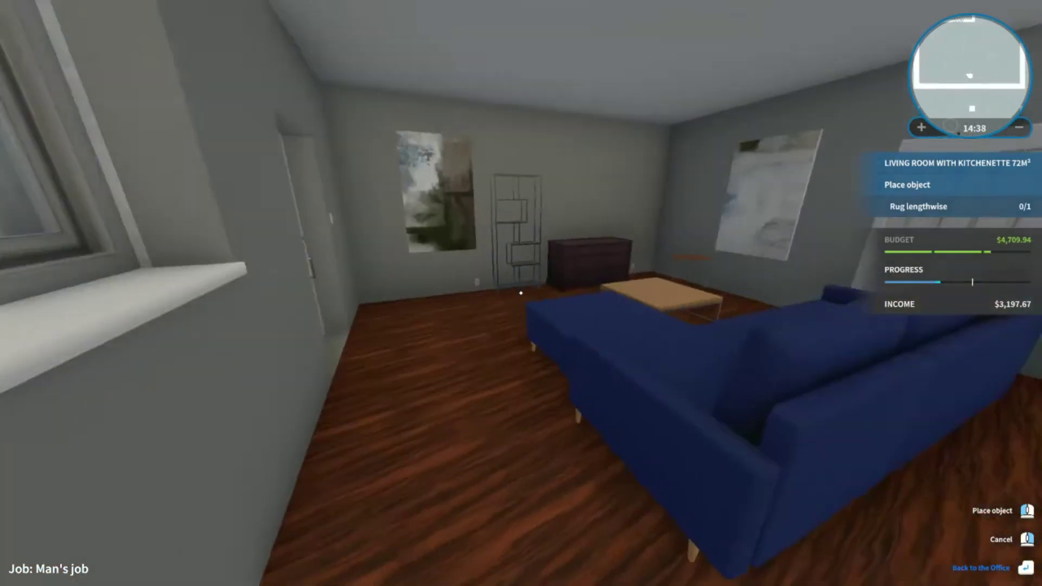
# - Buy the Rug lengthwise, lay it by the front door, then enter the bedroom
pyautogui.press('Tab')
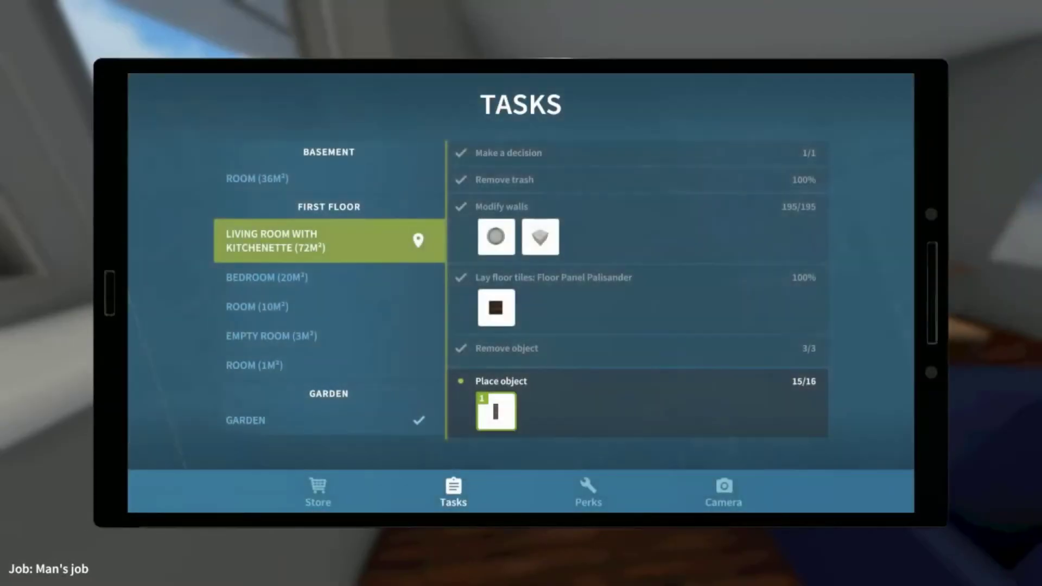
pyautogui.click(496, 407)
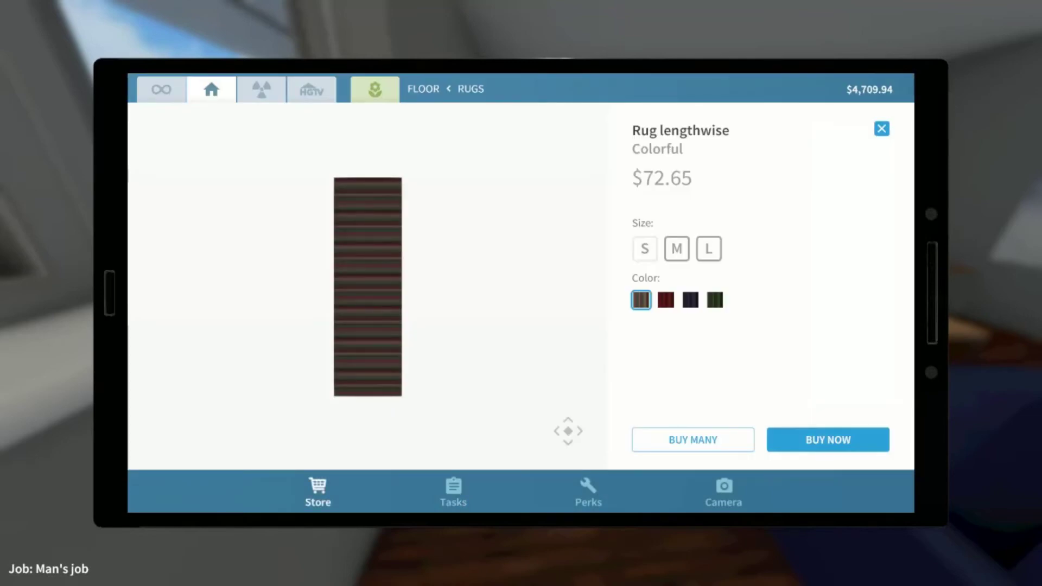
pyautogui.click(828, 440)
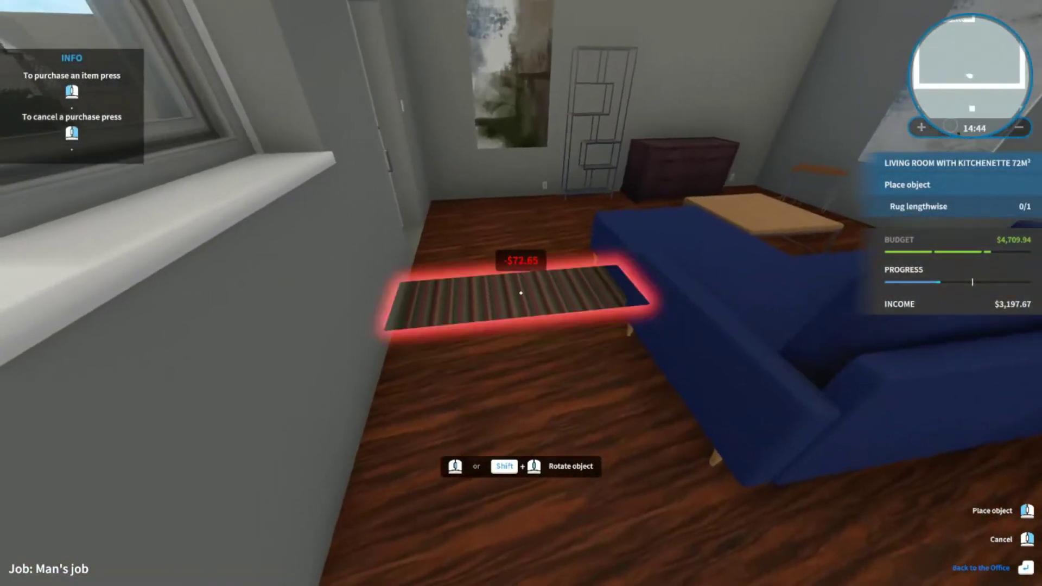
pyautogui.press('w')
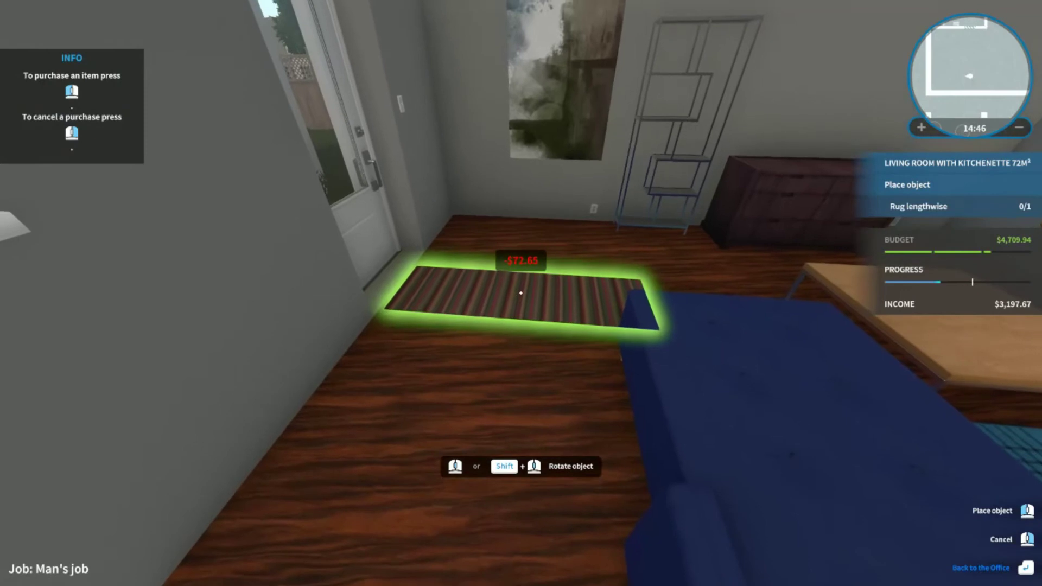
pyautogui.click(521, 294)
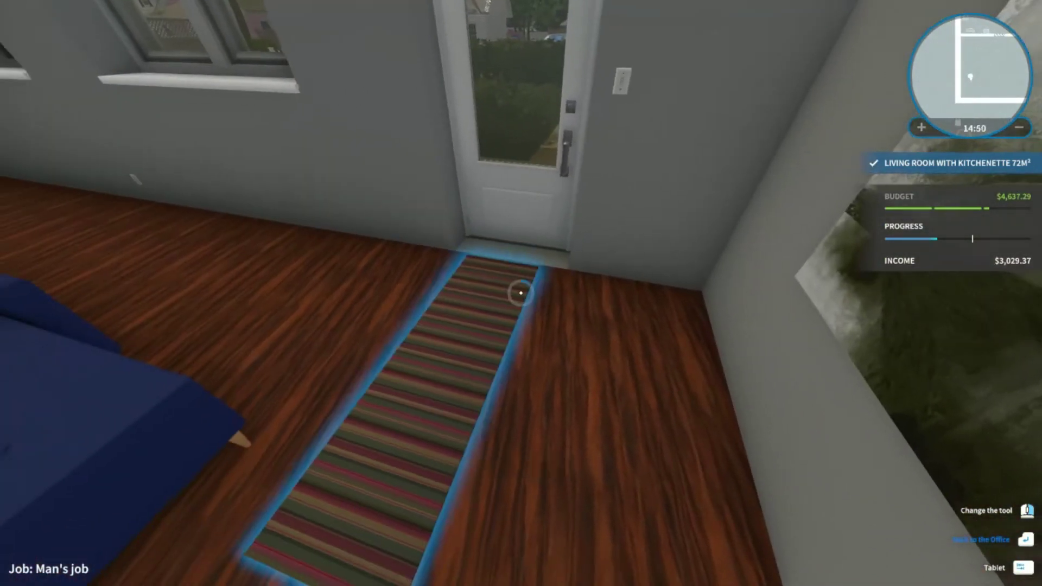
pyautogui.press('a')
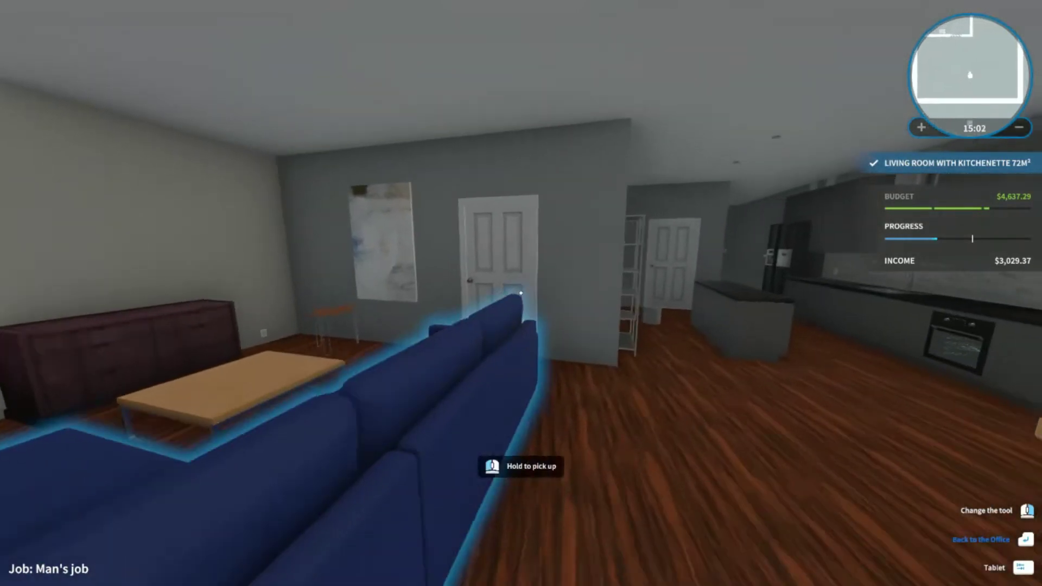
pyautogui.press('e')
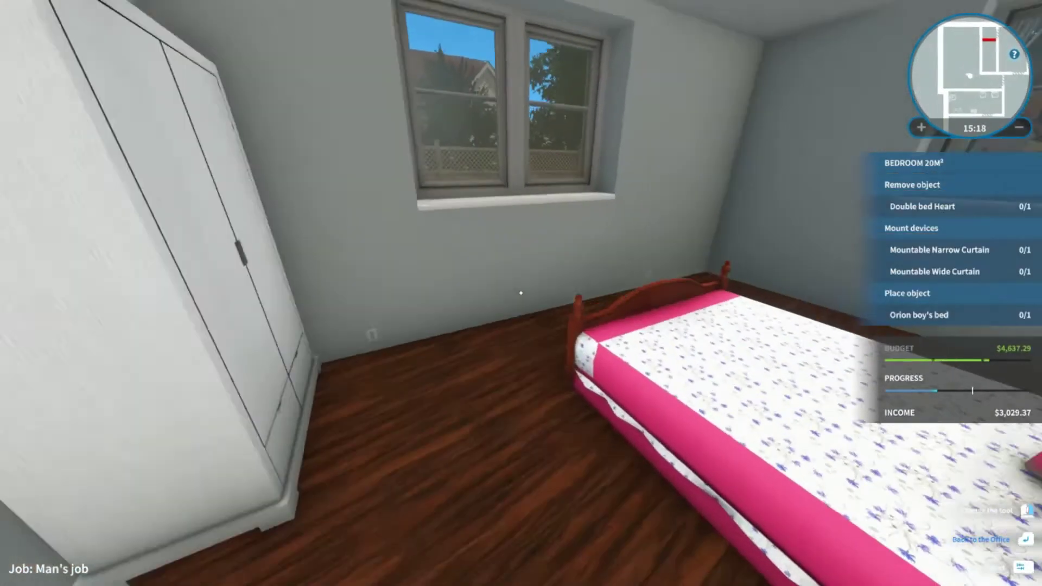
# - Sell the pink Heart double bed and return to the Move objects tool
pyautogui.press('w')
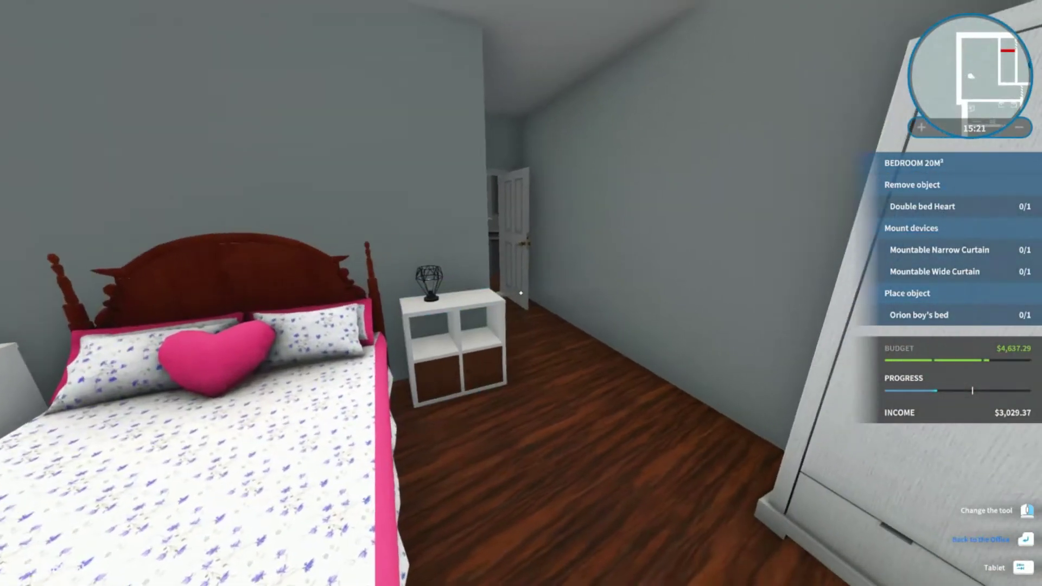
pyautogui.press('Tab')
pyautogui.click(564, 337)
pyautogui.click(522, 293)
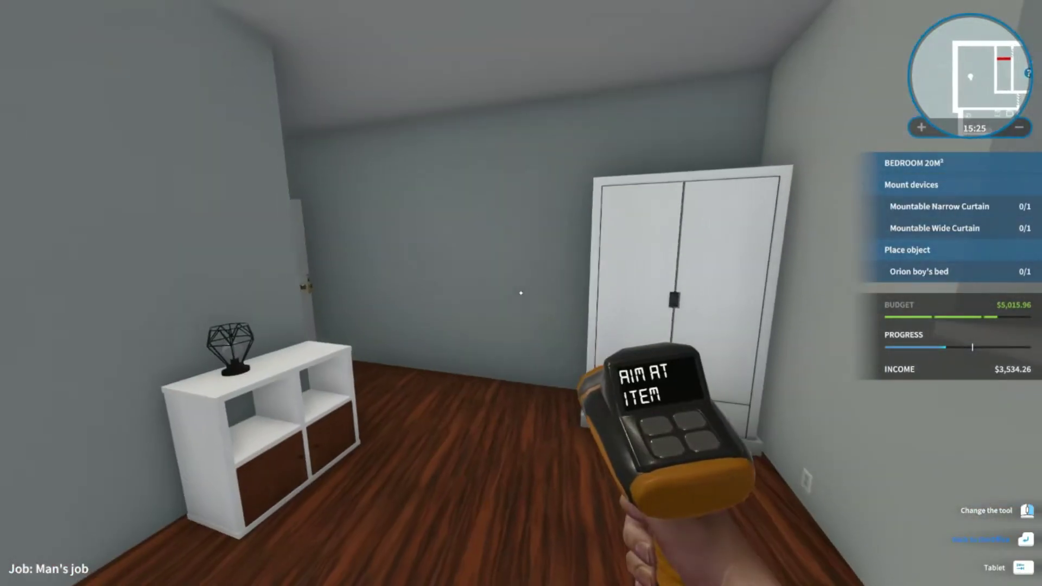
pyautogui.press('Tab')
pyautogui.click(522, 210)
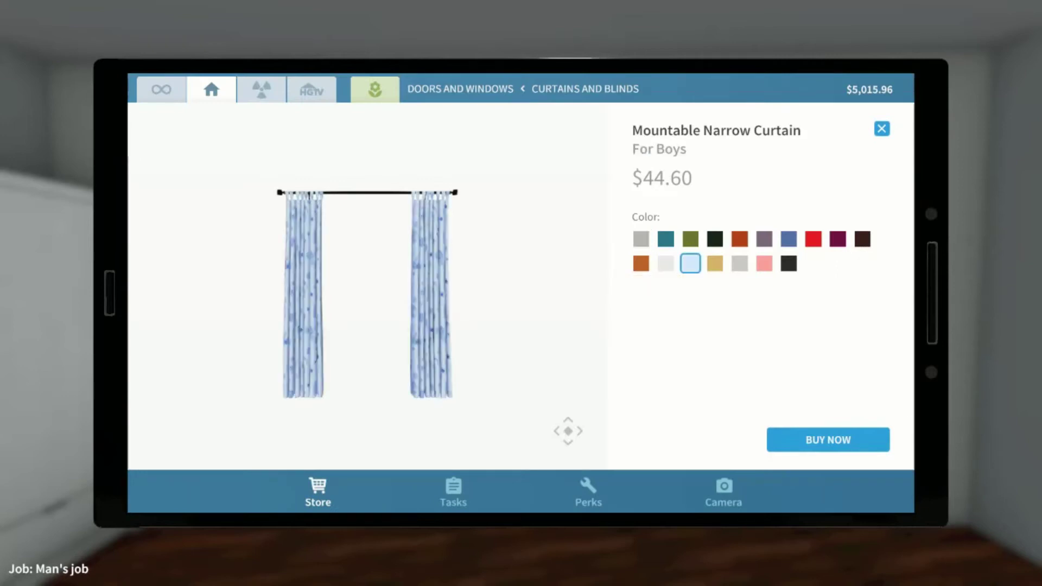
# - Buy the blue For Boys narrow curtain and hang it over the bedroom window
pyautogui.click(829, 440)
pyautogui.click(521, 293)
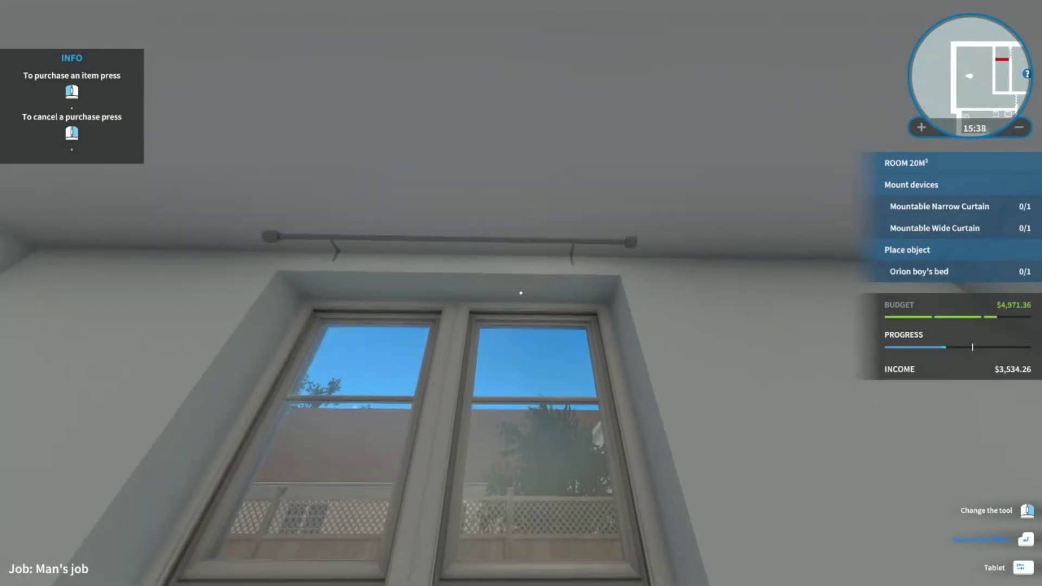
pyautogui.press('e')
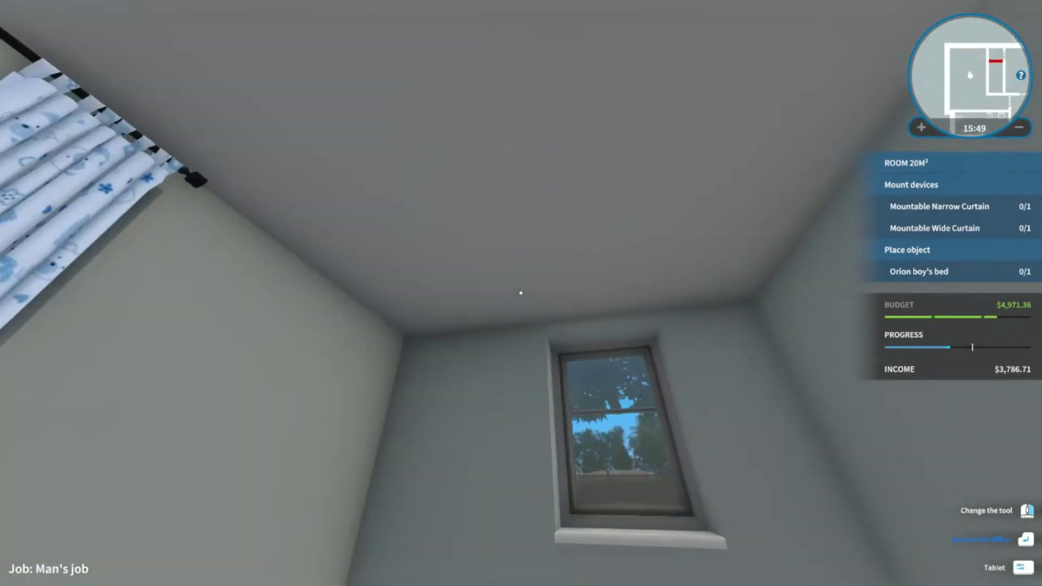
pyautogui.press('Tab')
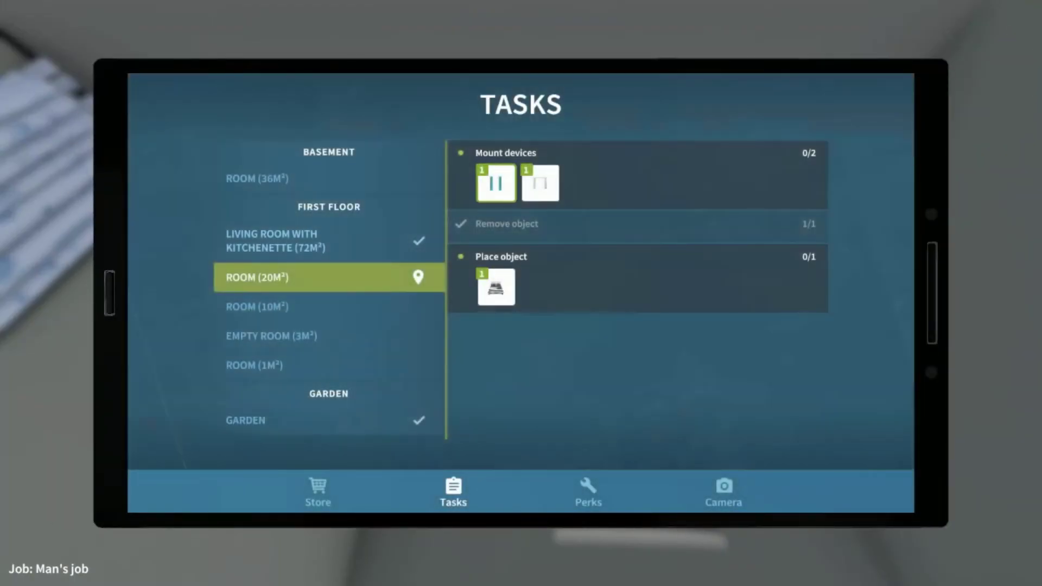
pyautogui.click(318, 492)
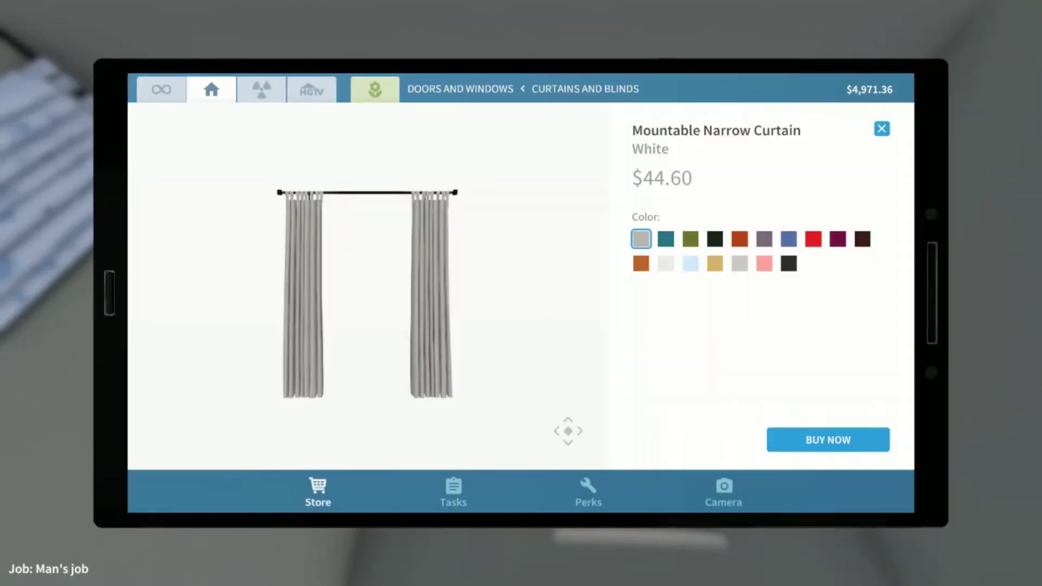
pyautogui.click(690, 264)
pyautogui.click(829, 440)
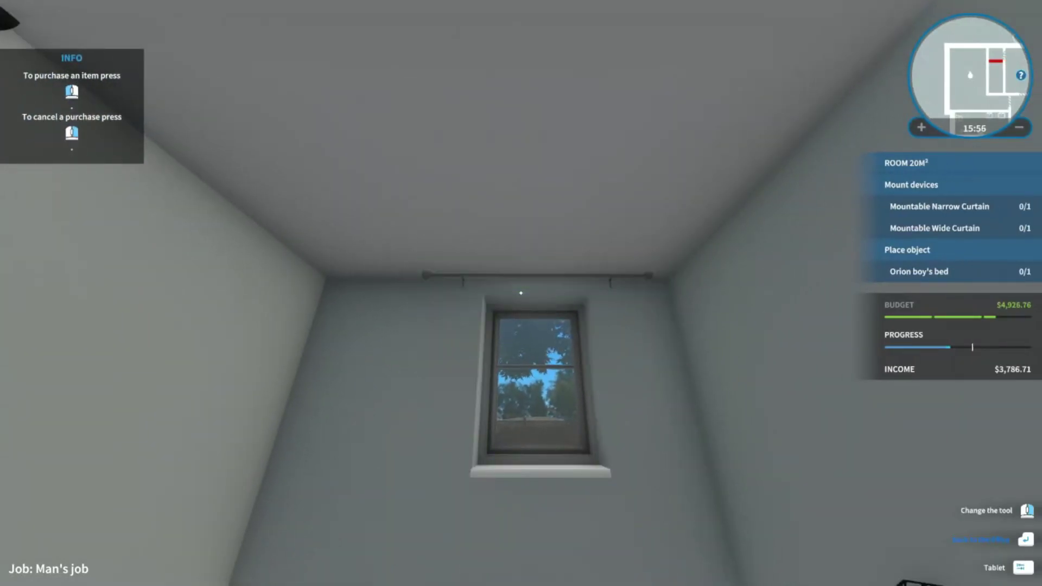
pyautogui.moveTo(522, 293); pyautogui.dragTo(521, 245)
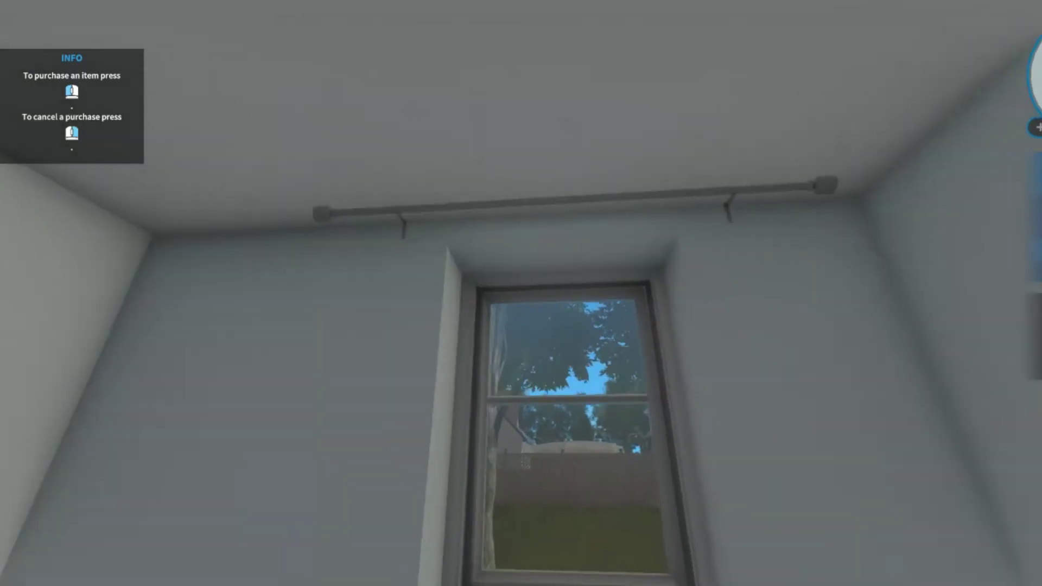
pyautogui.moveTo(521, 293); pyautogui.dragTo(521, 269)
pyautogui.click(522, 294)
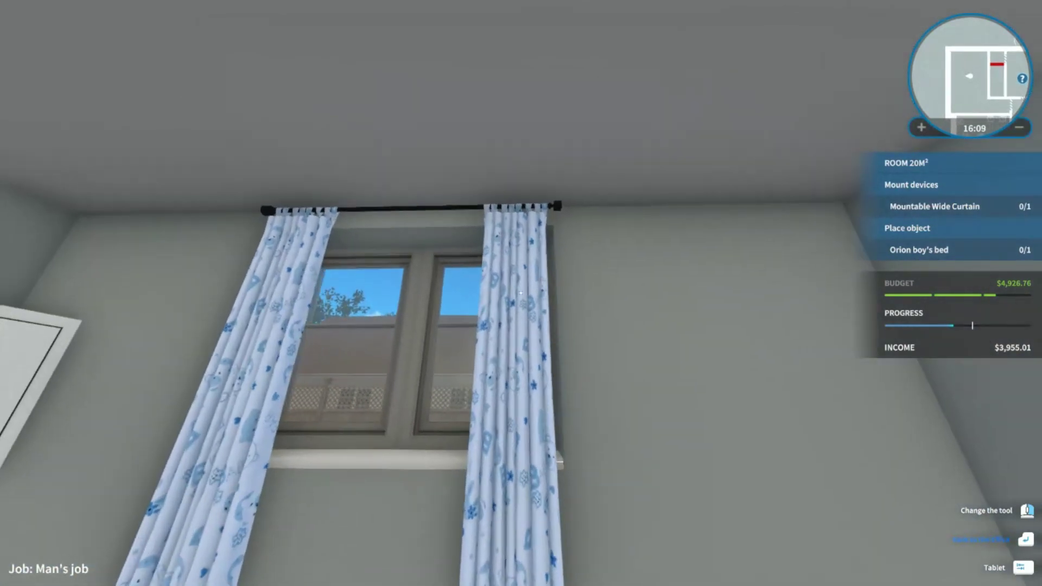
# - Sell the old curtains hanging over the double window
pyautogui.press('Tab')
pyautogui.click(604, 273)
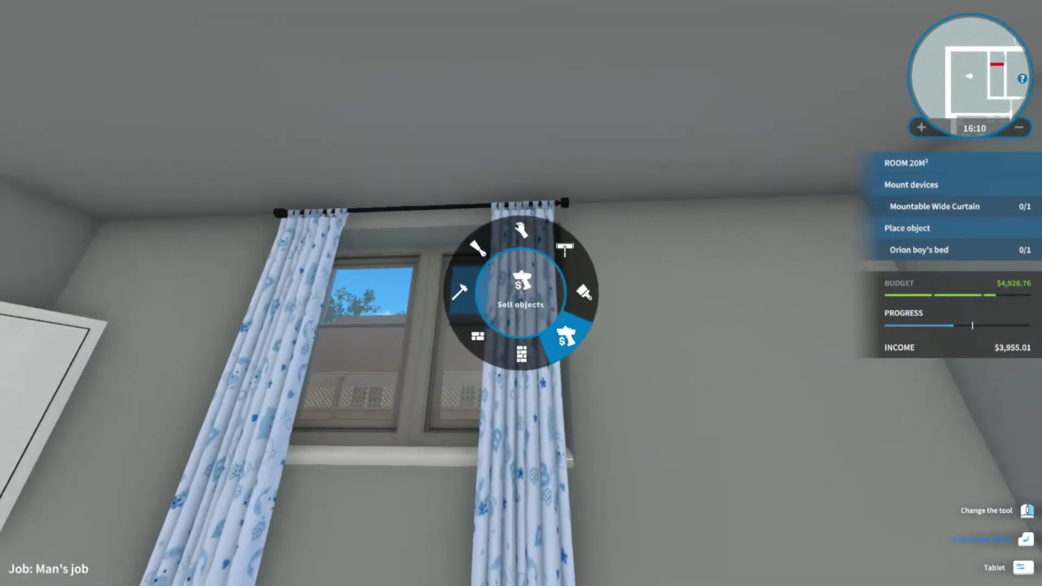
pyautogui.click(521, 293)
pyautogui.press('Tab')
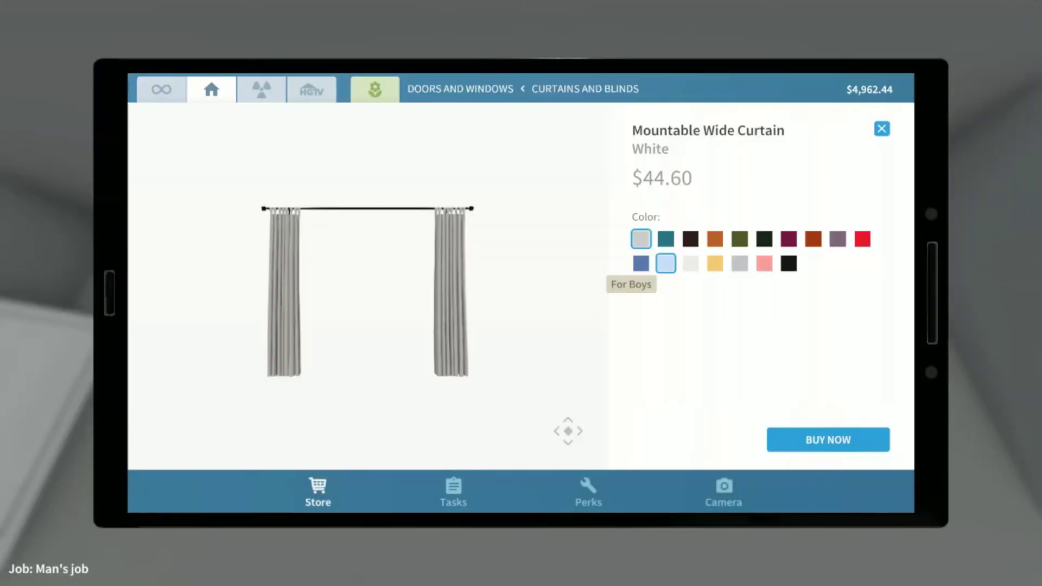
# - Buy the For Boys wide curtain and screw its rod above the double window
pyautogui.click(828, 440)
pyautogui.click(522, 293)
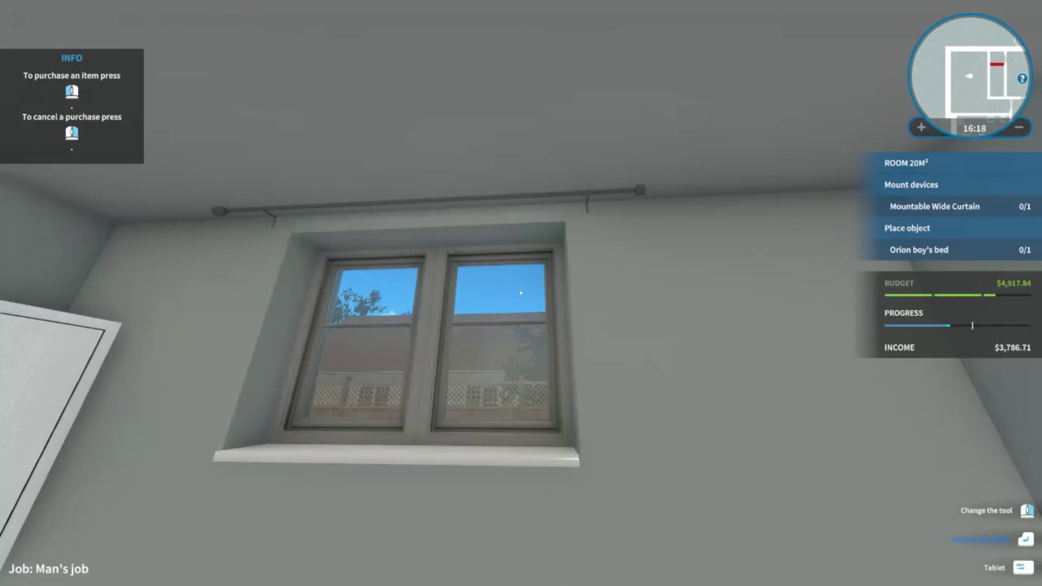
pyautogui.press('e')
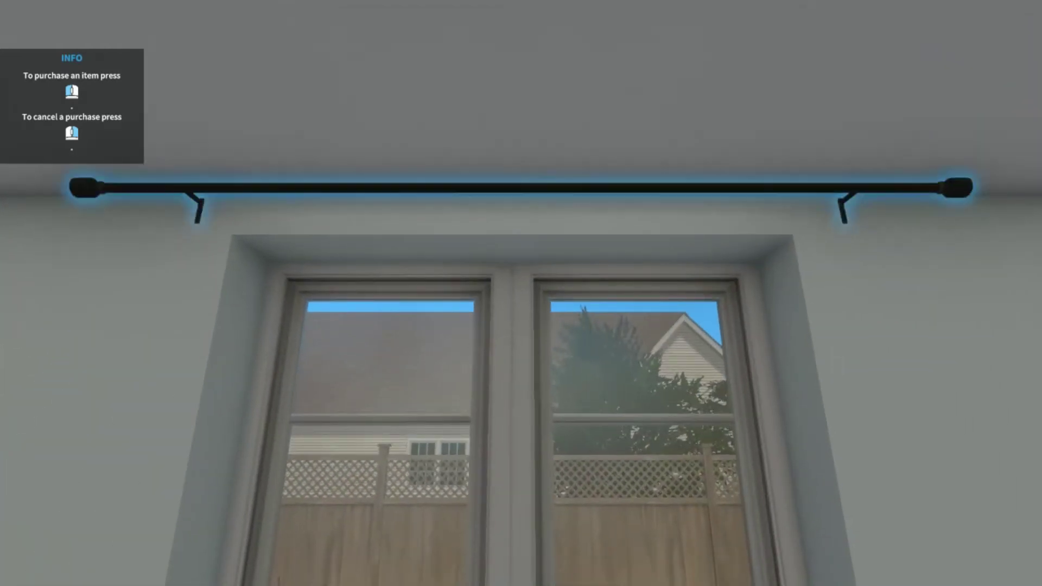
pyautogui.click(521, 293)
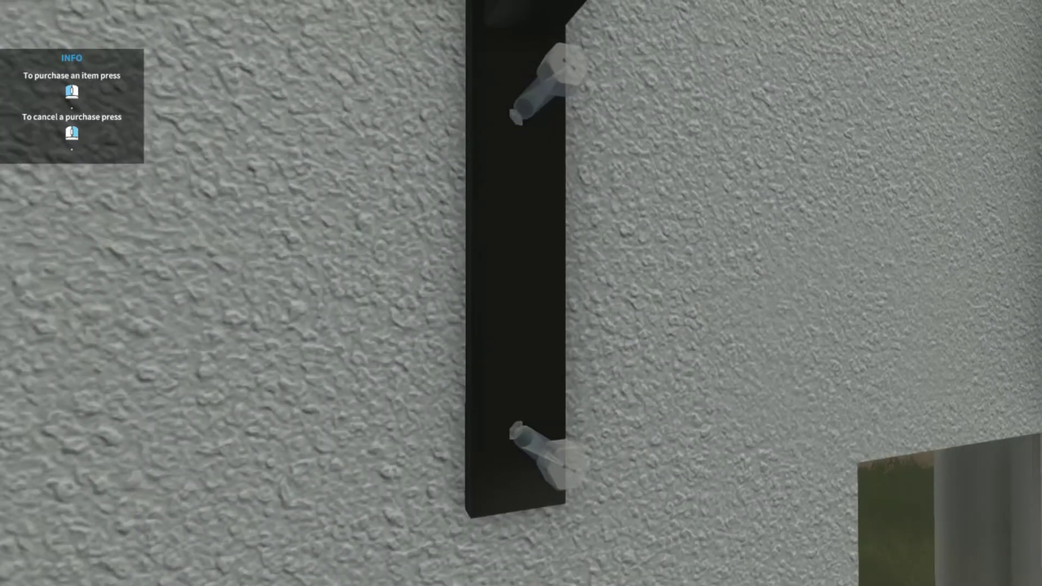
pyautogui.click(538, 82)
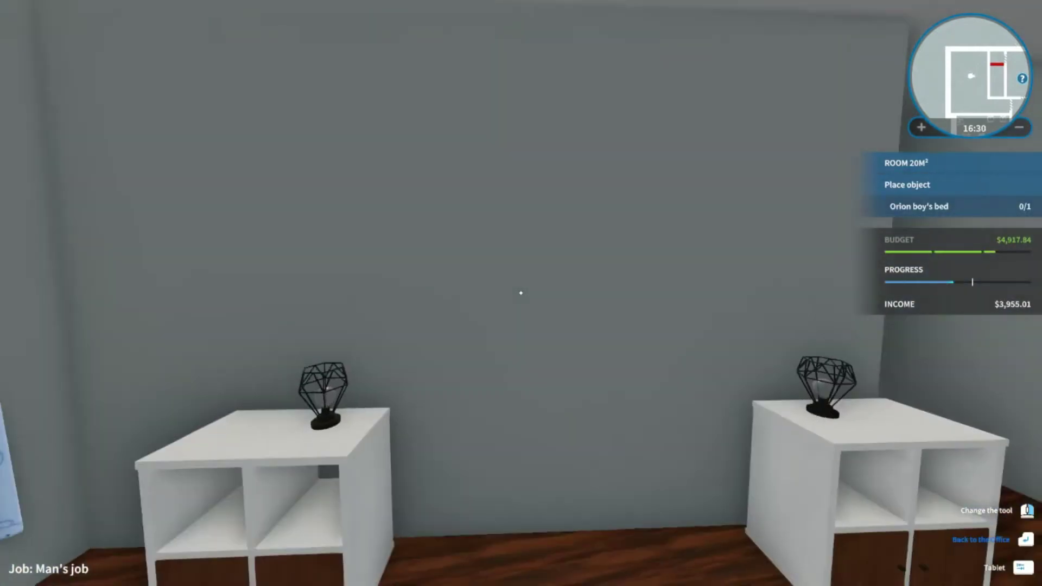
# - Buy the Orion boy's bed from the task list and place it in the bedroom
pyautogui.press('Tab')
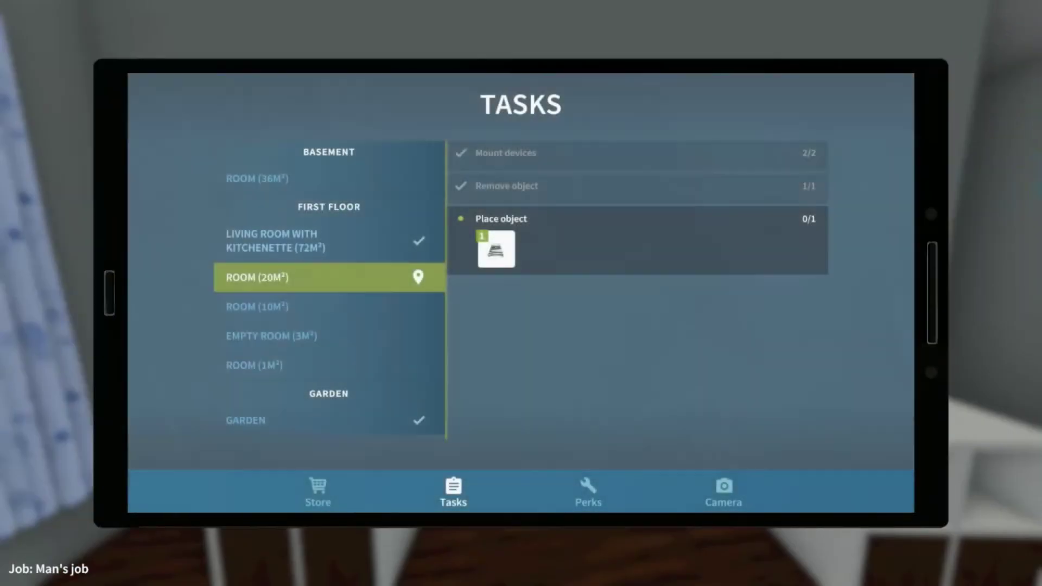
pyautogui.click(494, 242)
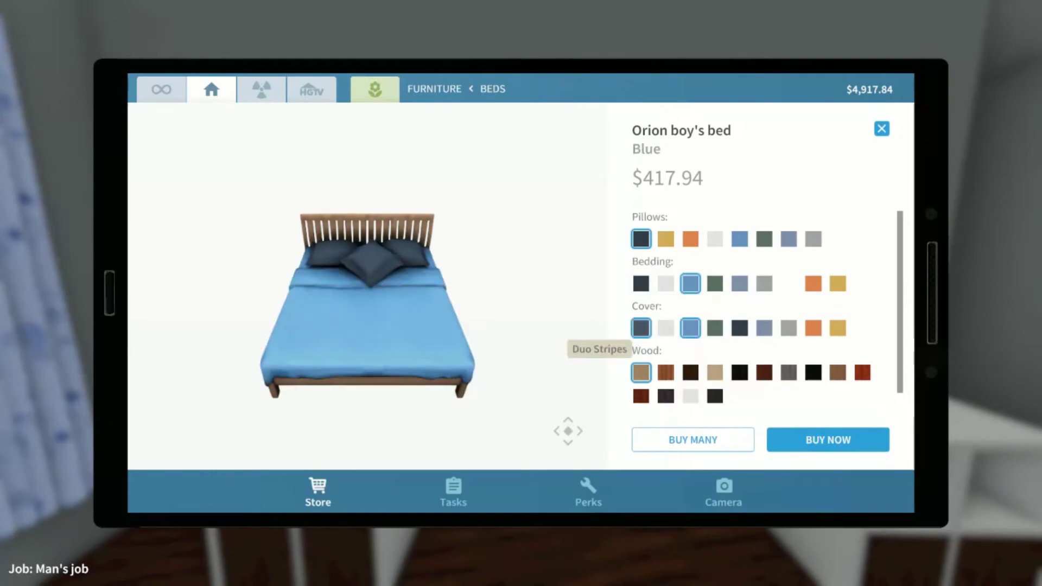
pyautogui.click(828, 440)
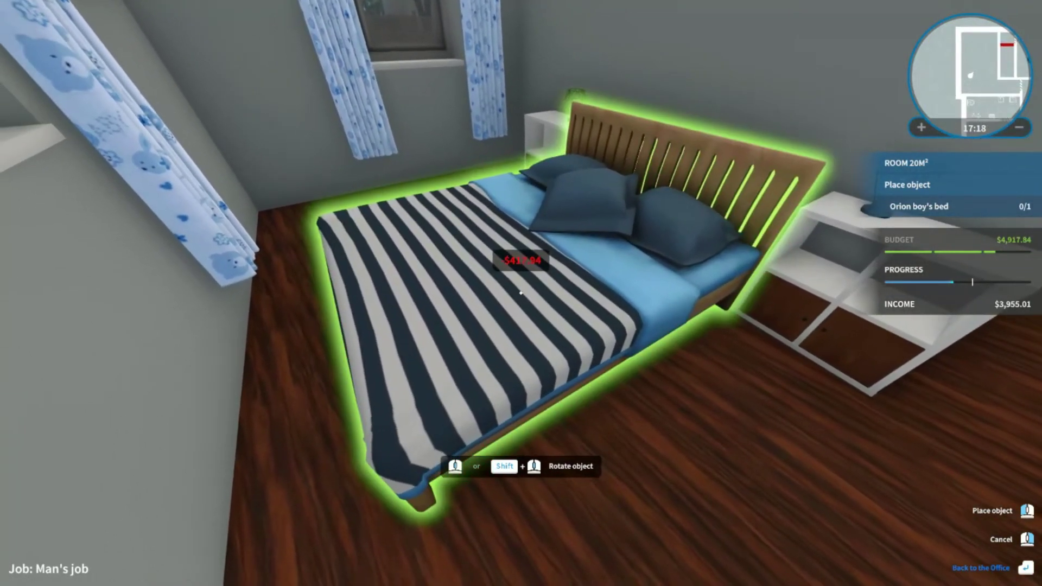
pyautogui.click(521, 293)
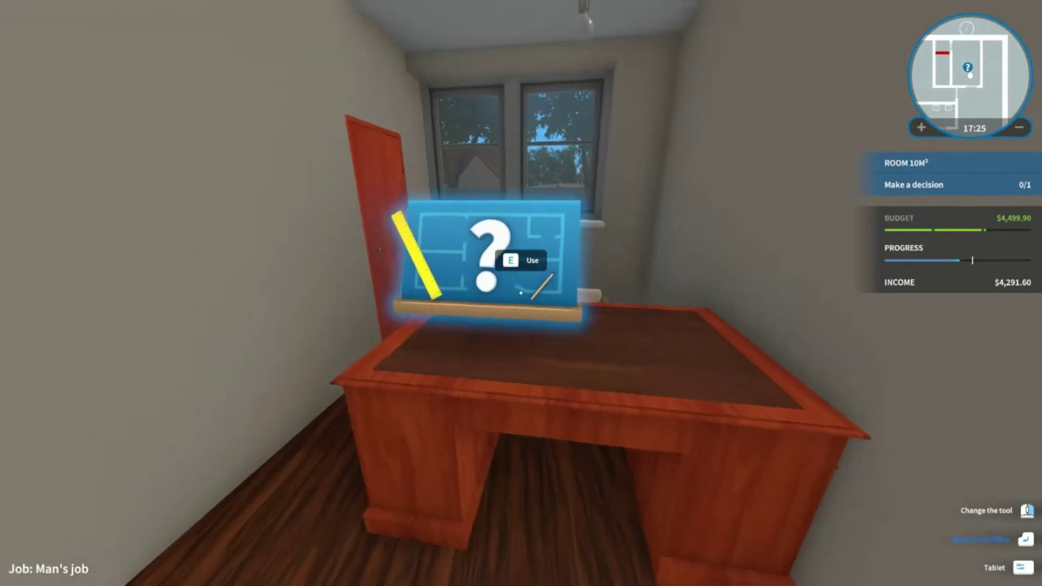
# - Keep the former owners' desk and sell the hanging long ceiling bulb
pyautogui.click(522, 294)
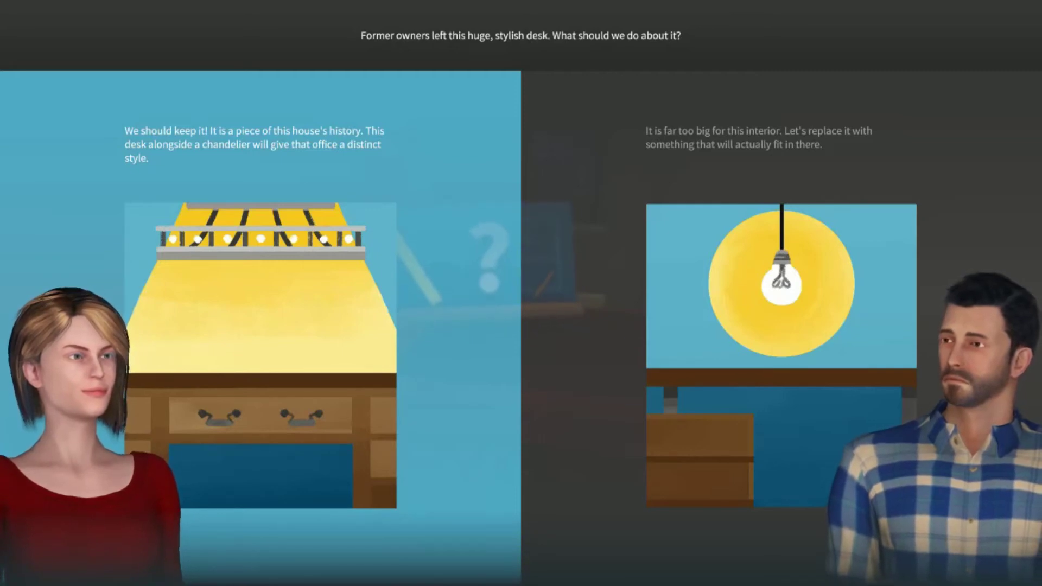
pyautogui.press('Return')
pyautogui.press('Return')
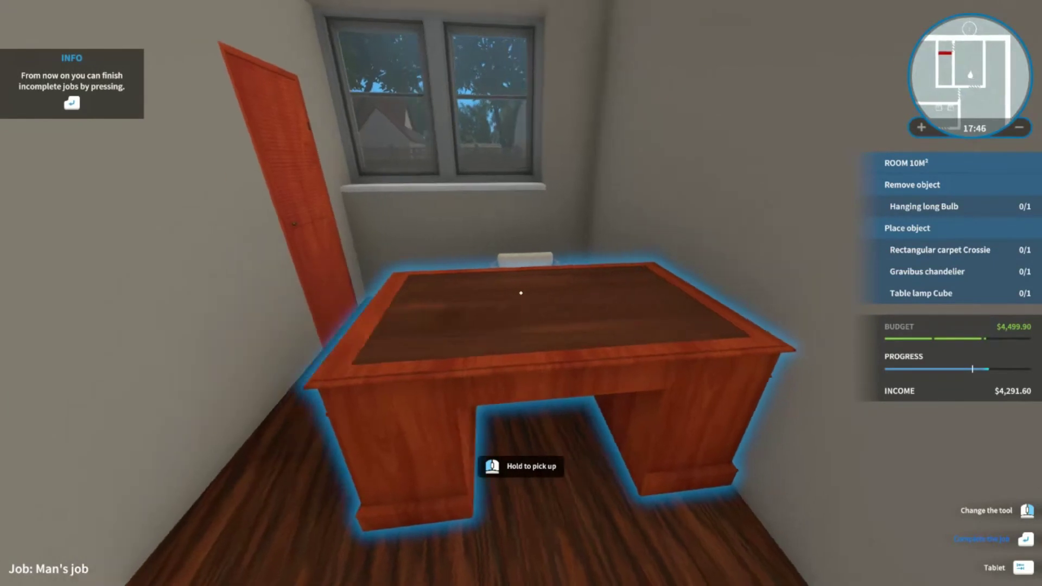
pyautogui.press('Tab')
pyautogui.click(583, 351)
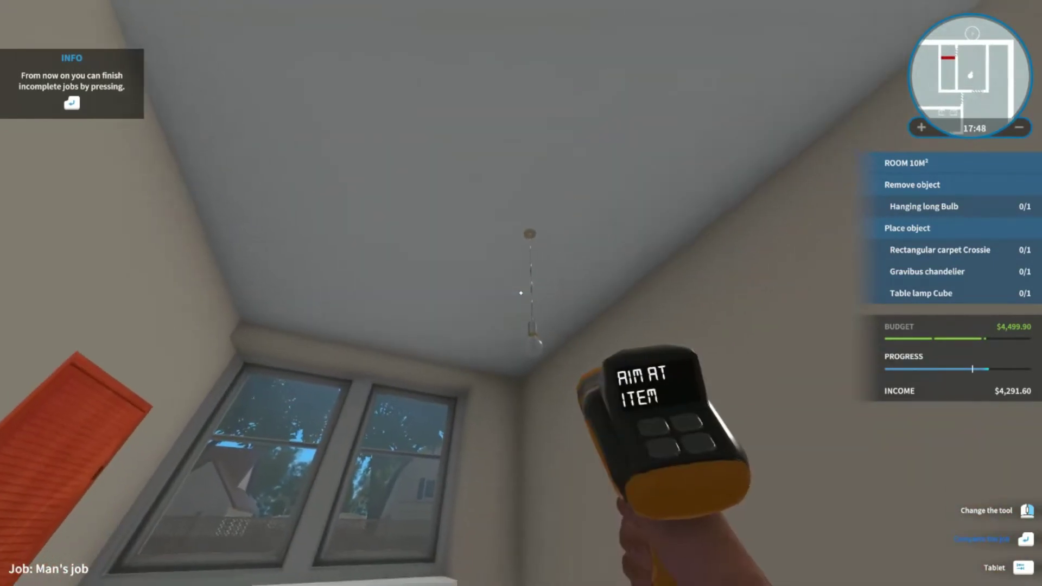
pyautogui.click(521, 294)
# - Open the closet door off the study and approach it with no tool equipped
pyautogui.press('Tab')
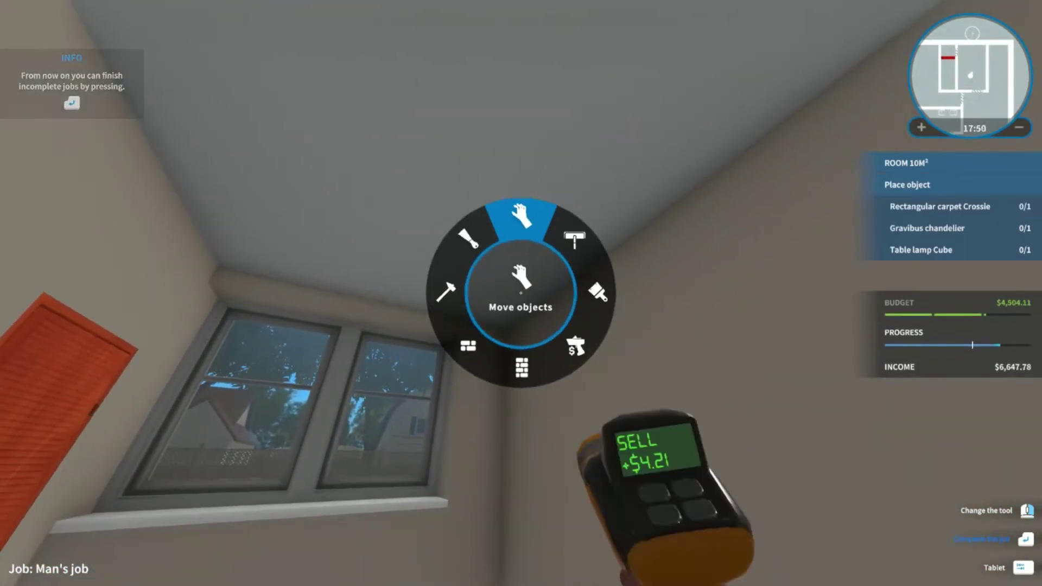
pyautogui.click(522, 244)
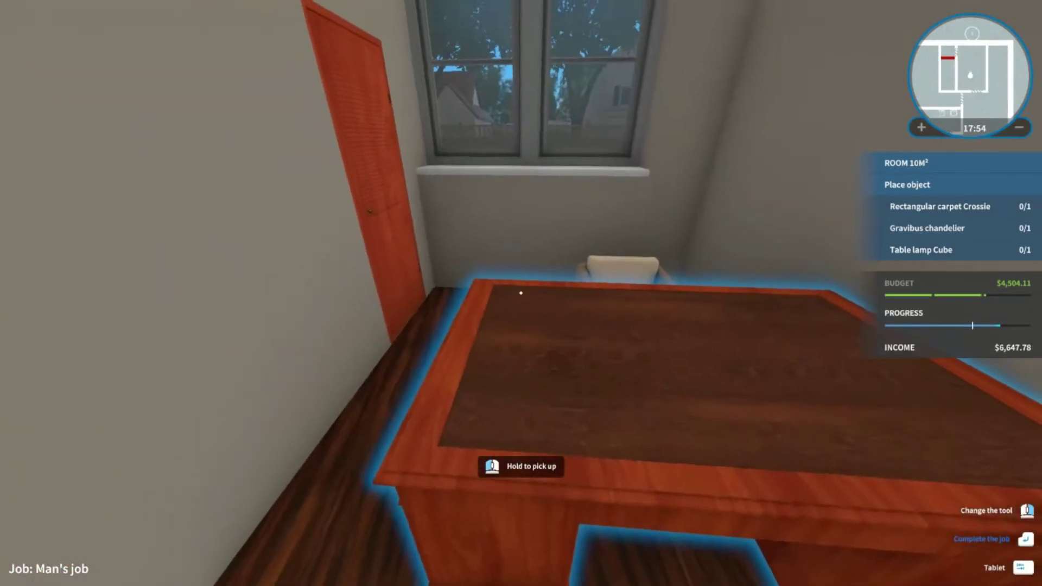
pyautogui.press('w')
pyautogui.press('e')
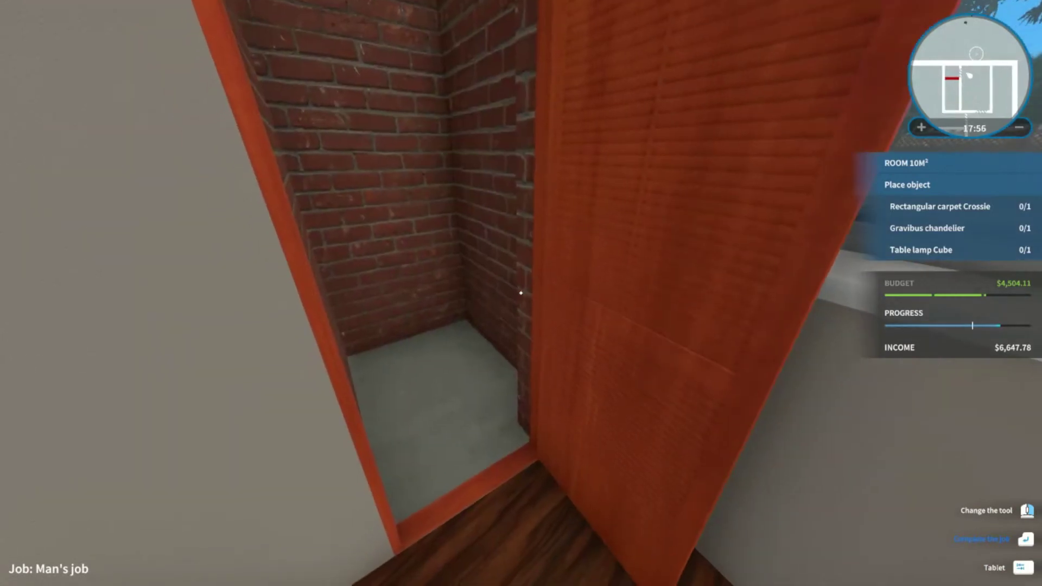
pyautogui.press('w')
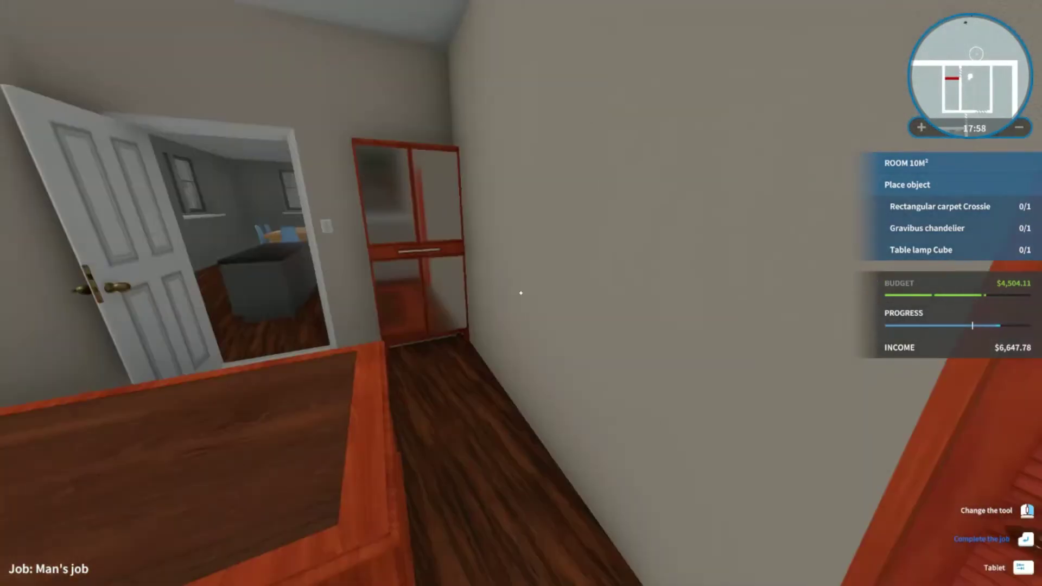
pyautogui.press('w')
pyautogui.click(580, 232)
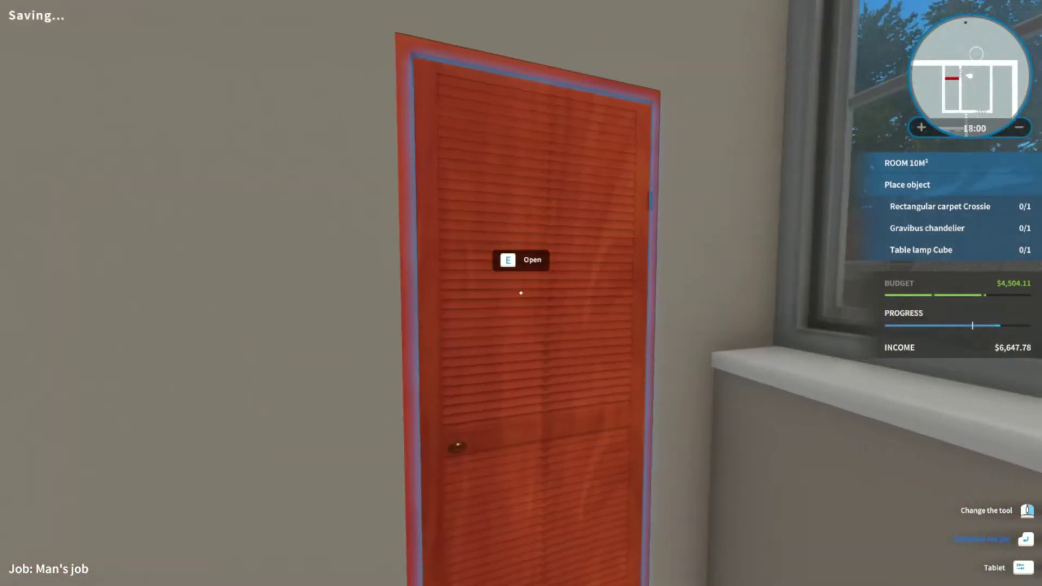
pyautogui.press('q')
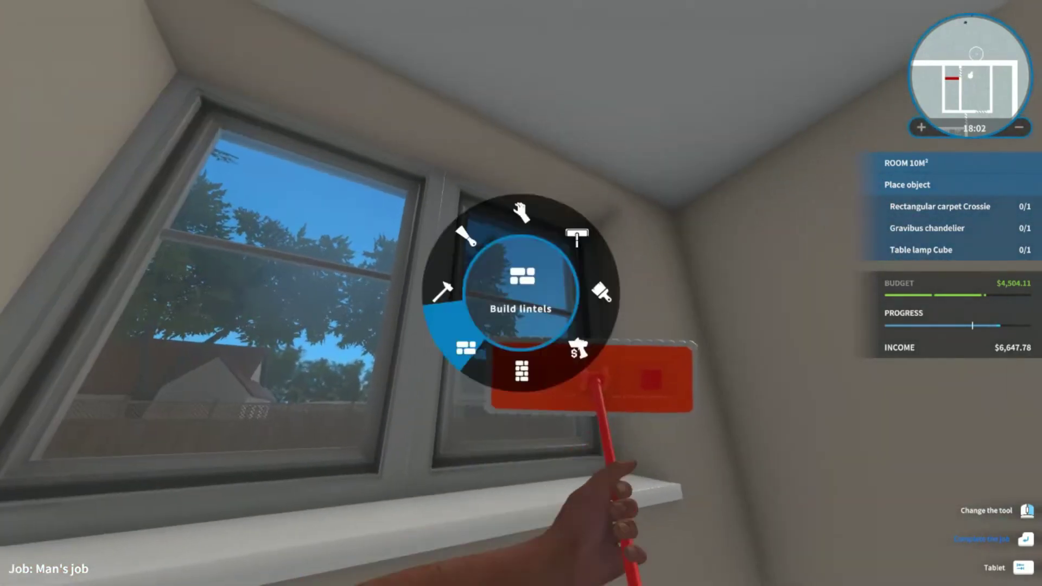
pyautogui.click(521, 245)
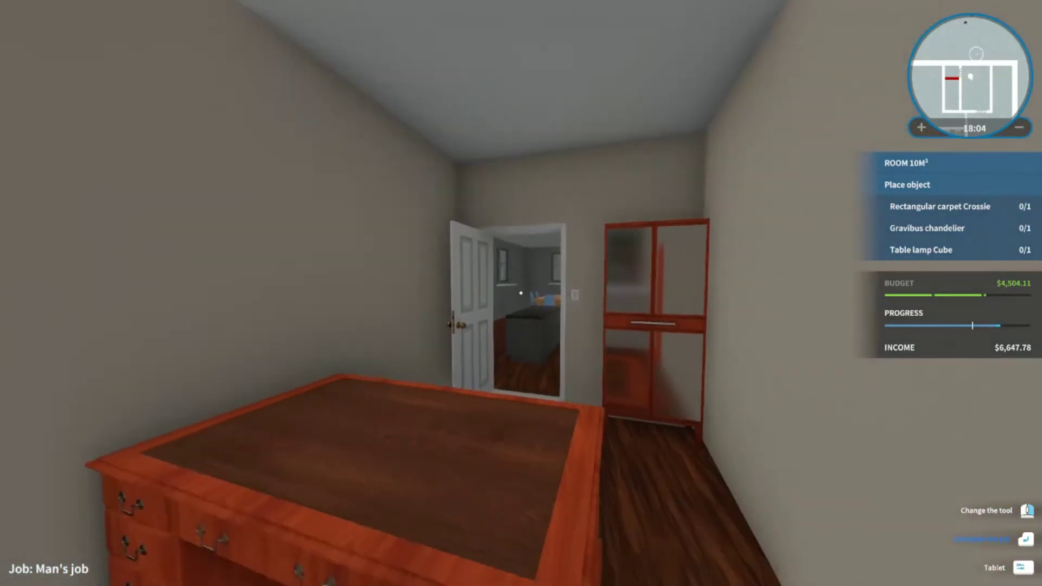
pyautogui.press('w')
pyautogui.press('w')
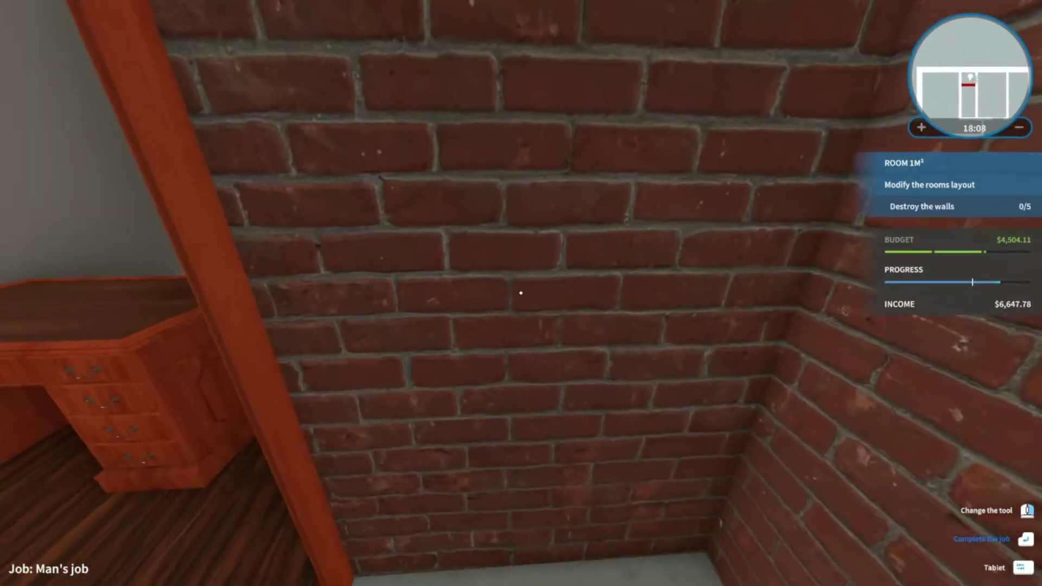
# - Sledgehammer each marked section of the five closet walls until the staircase appears
pyautogui.press('q')
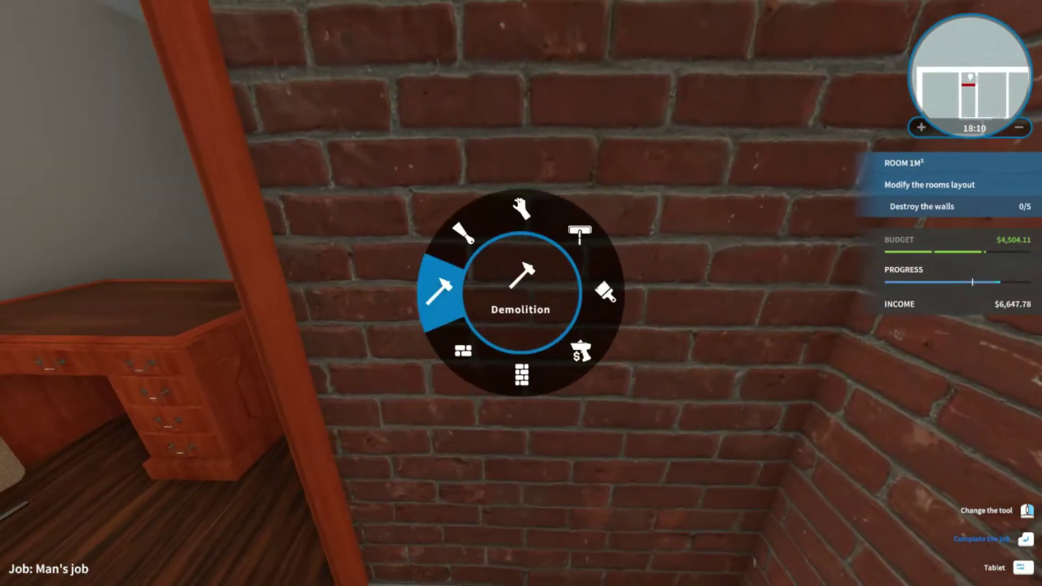
pyautogui.click(521, 293)
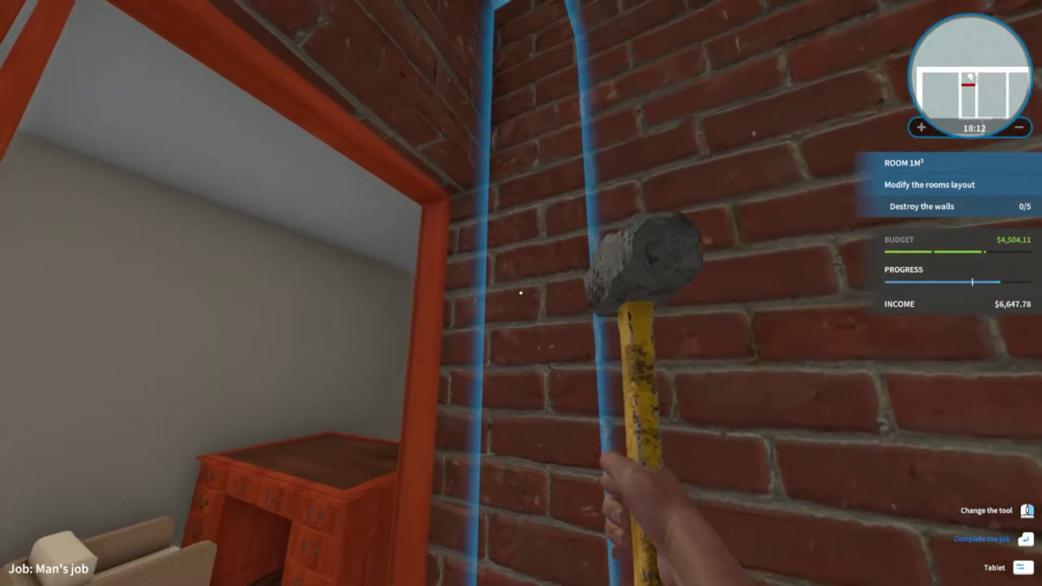
pyautogui.click(521, 293)
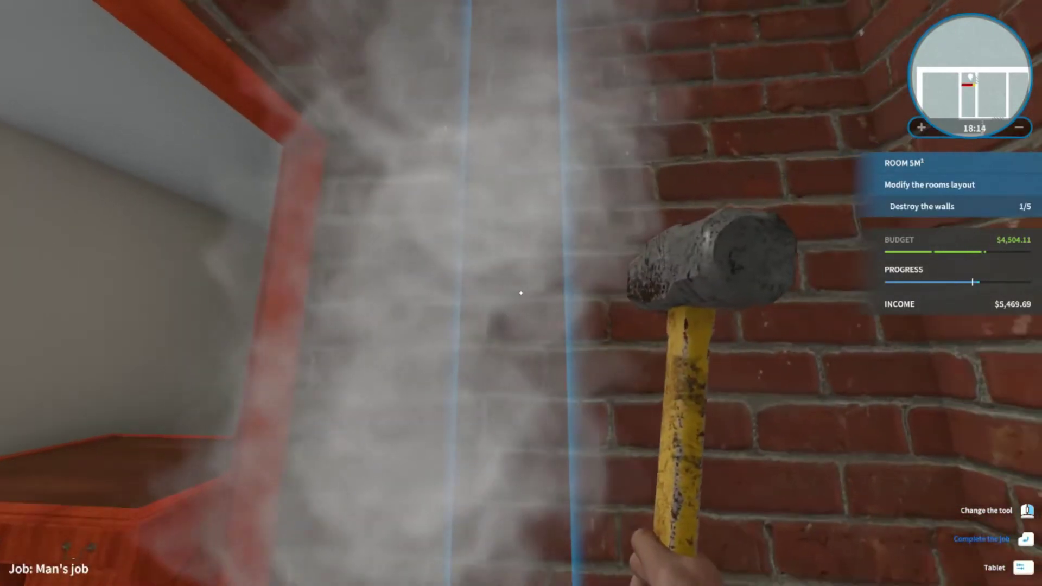
pyautogui.click(521, 293)
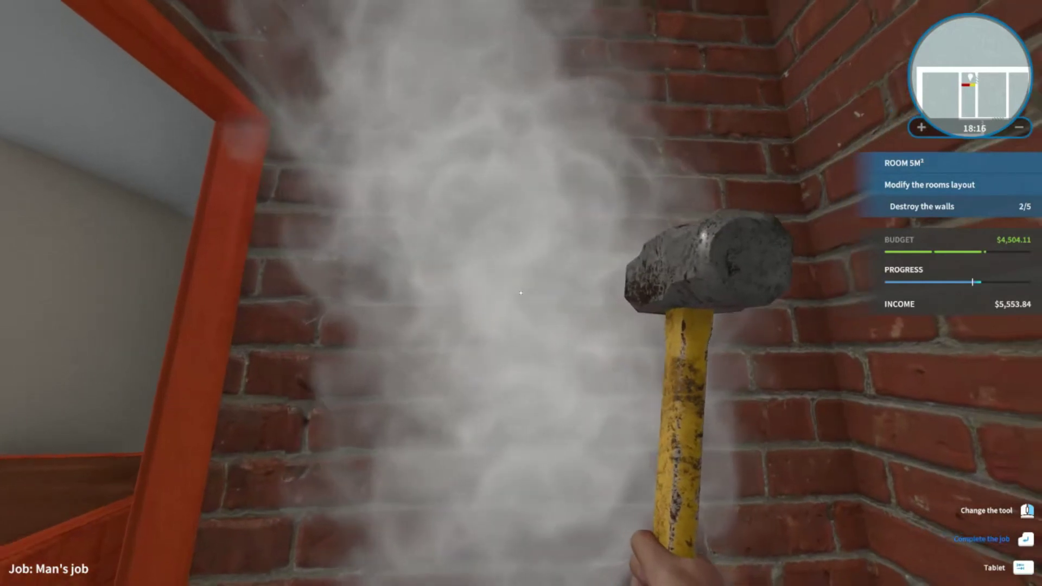
pyautogui.click(521, 294)
pyautogui.click(521, 294)
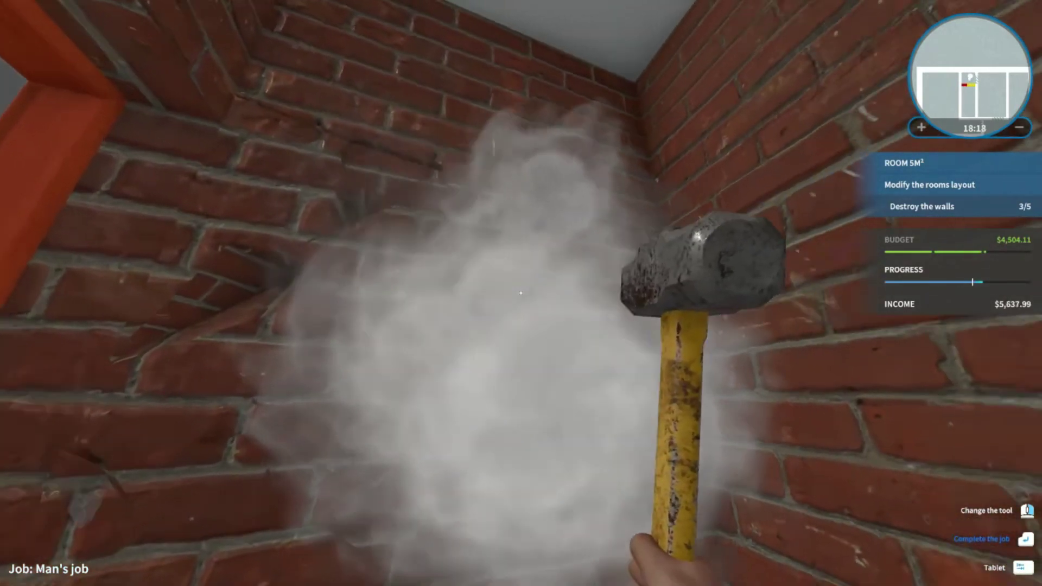
pyautogui.click(521, 293)
pyautogui.click(521, 293)
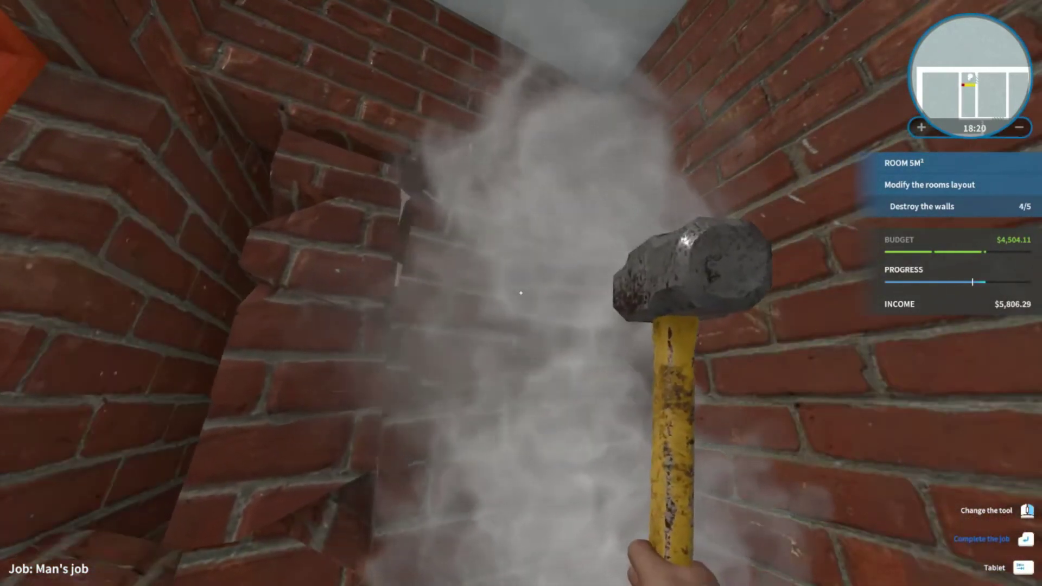
pyautogui.click(521, 294)
pyautogui.click(522, 293)
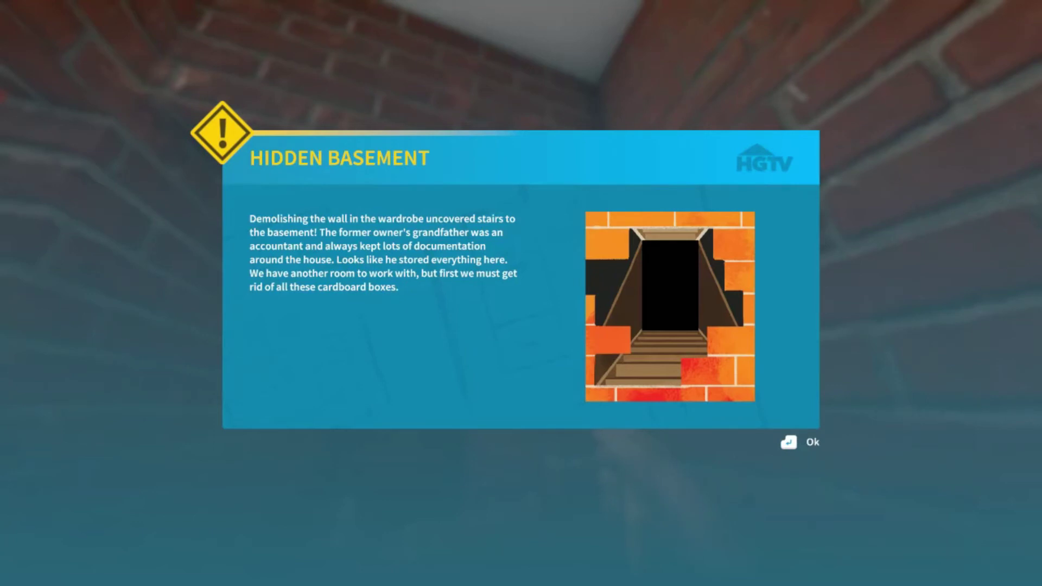
# - Dismiss the Hidden Basement notice, smash leftover bricks, and walk down into the basement
pyautogui.press('Return')
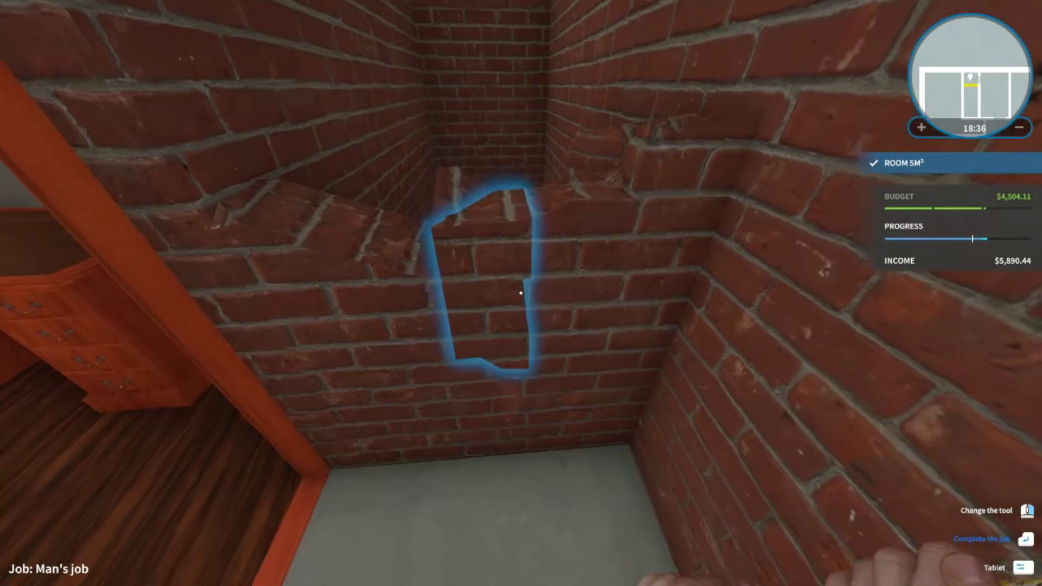
pyautogui.click(521, 293)
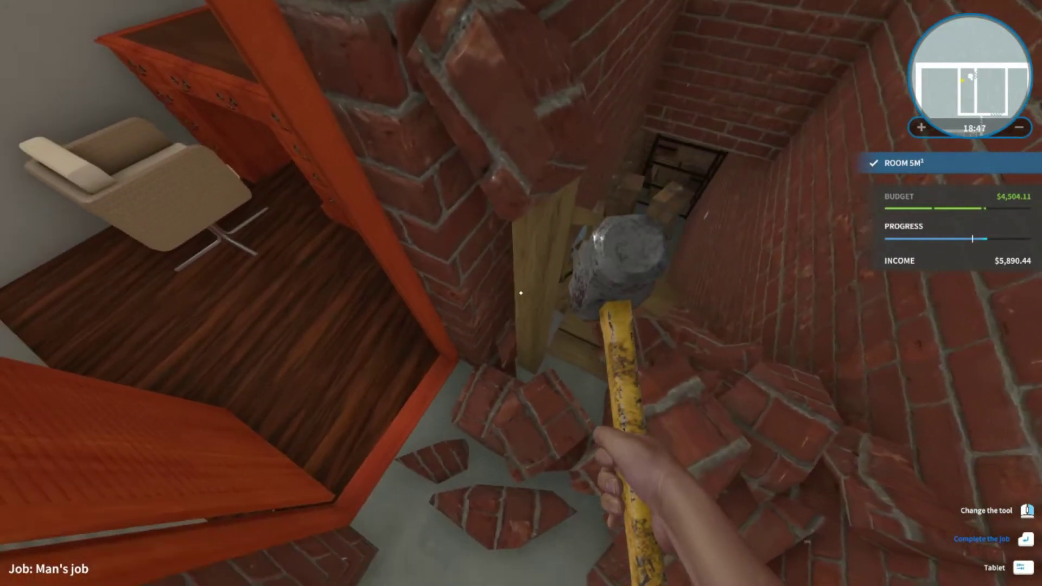
pyautogui.press('w')
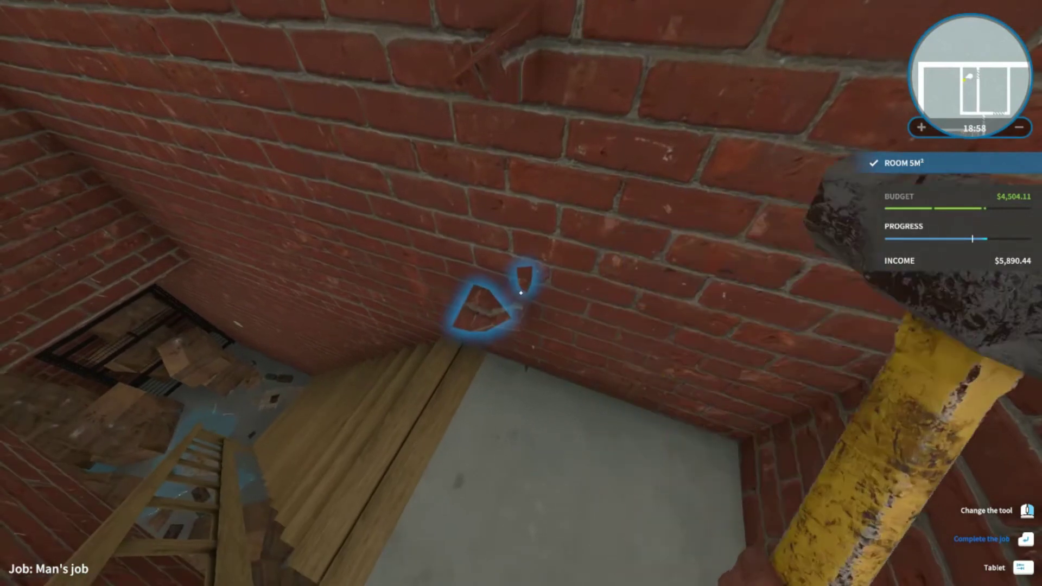
pyautogui.scroll(-1, 521, 293)
pyautogui.click(521, 294)
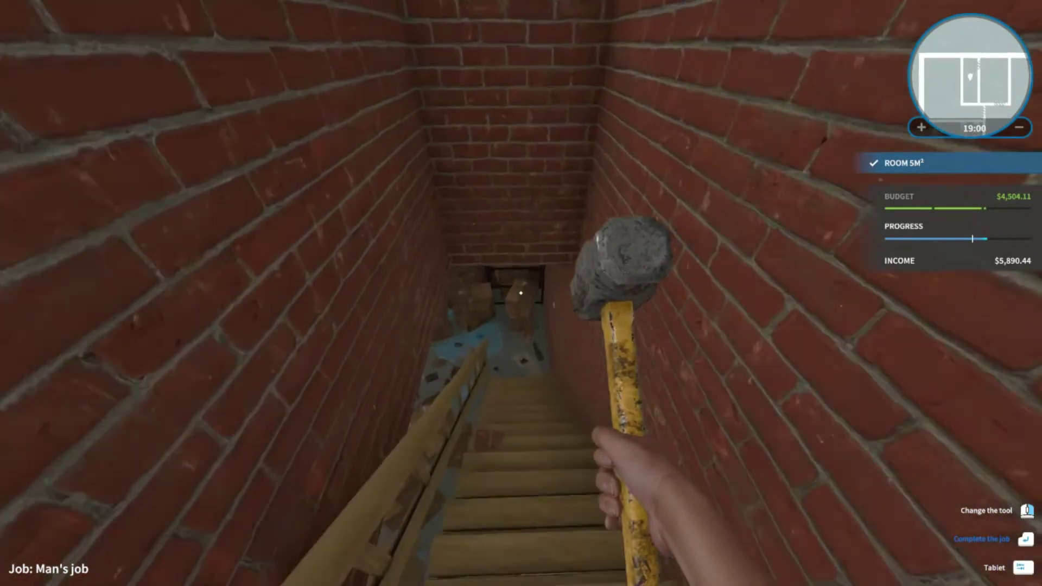
pyautogui.press('w')
pyautogui.middleClick(521, 293)
pyautogui.click(471, 237)
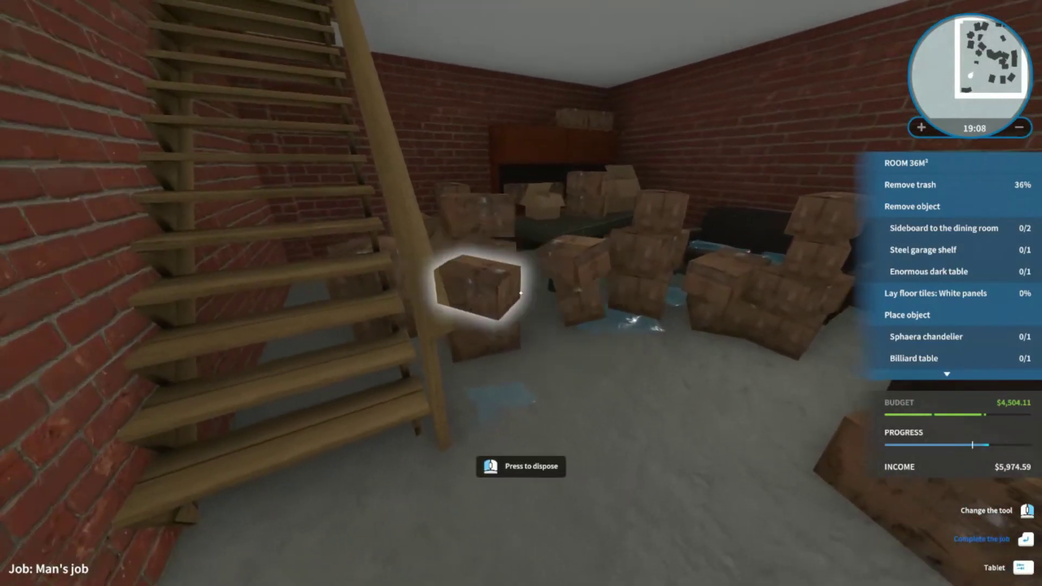
# - Throw away the boxes by the stairs, the big pile, those on the table, and the armchair trash bag
pyautogui.click(521, 293)
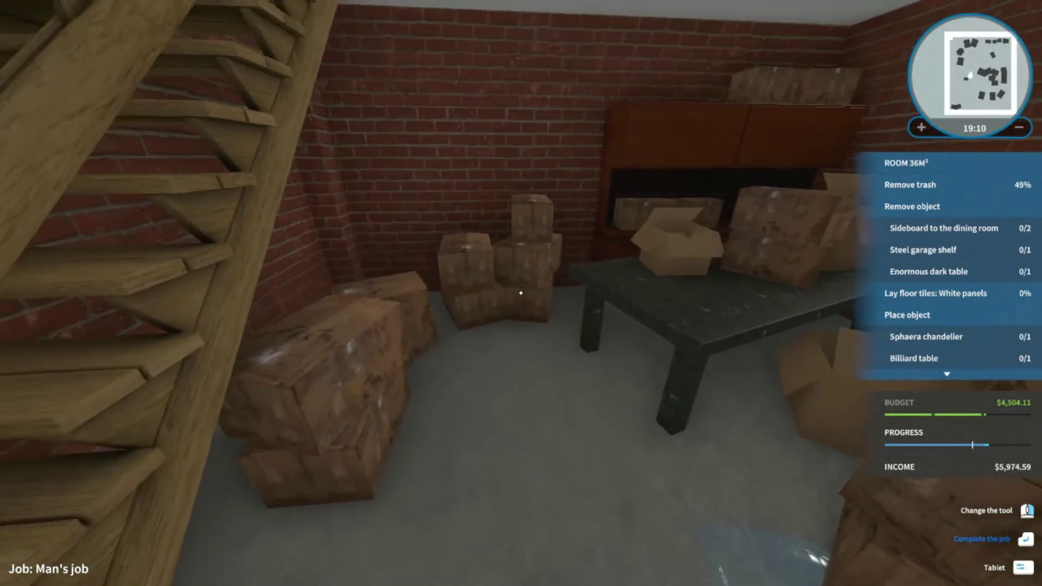
pyautogui.click(522, 293)
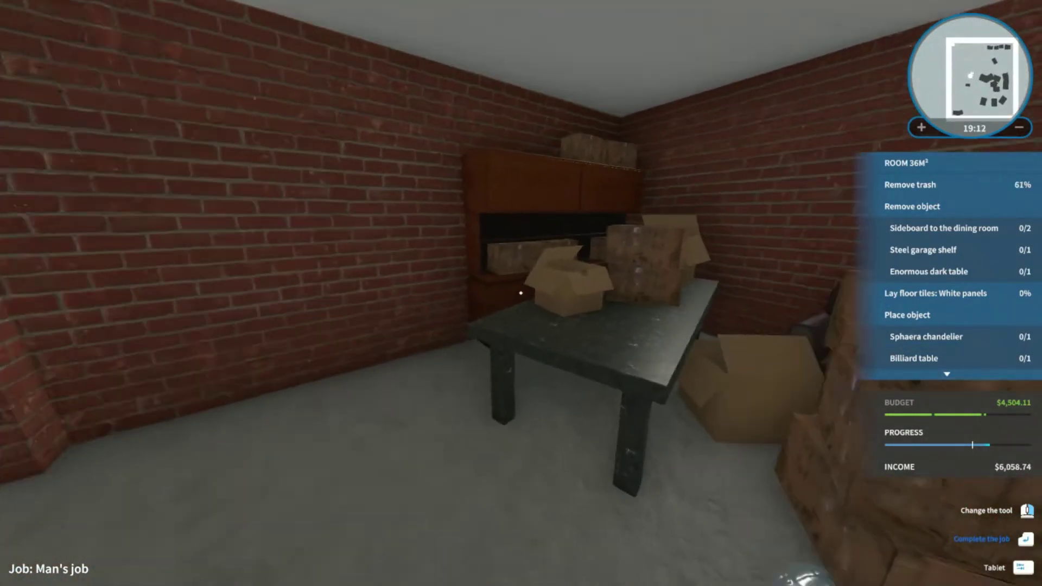
pyautogui.click(521, 293)
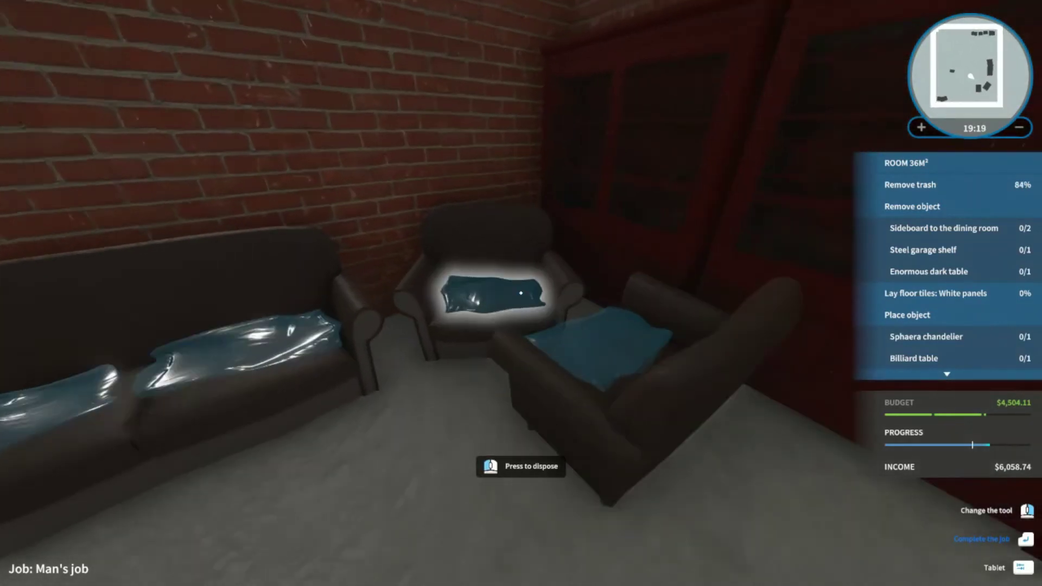
pyautogui.click(522, 294)
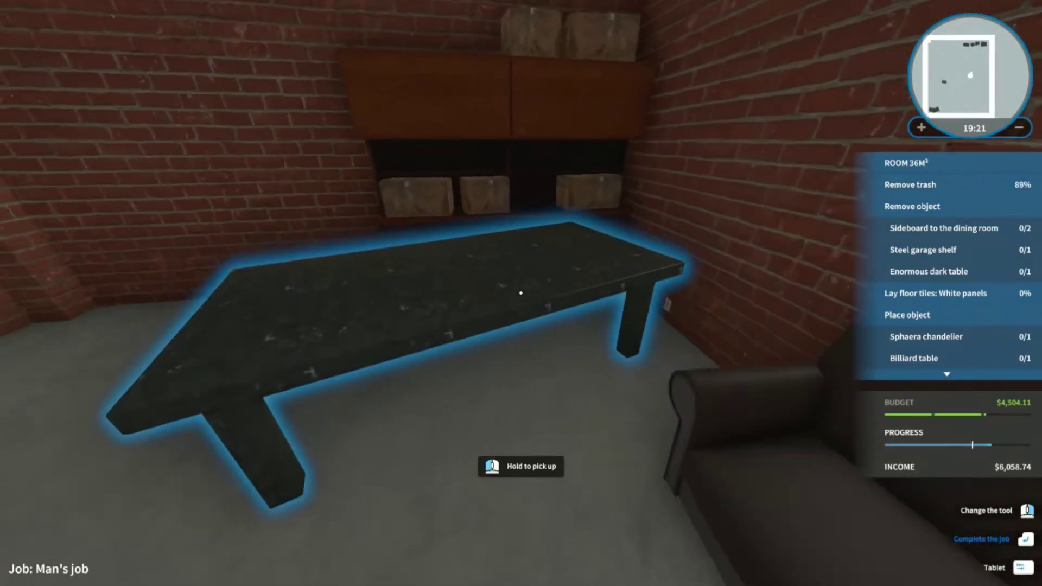
# - Sell the dark table, both red sideboards and the steel garage shelf, then clear the last boxes
pyautogui.middleClick(521, 293)
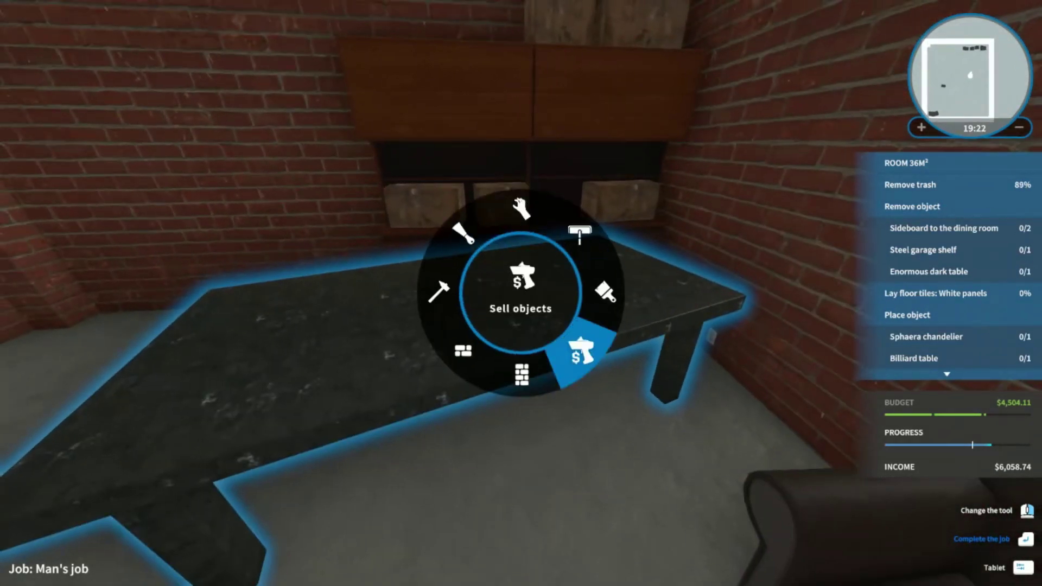
pyautogui.click(521, 293)
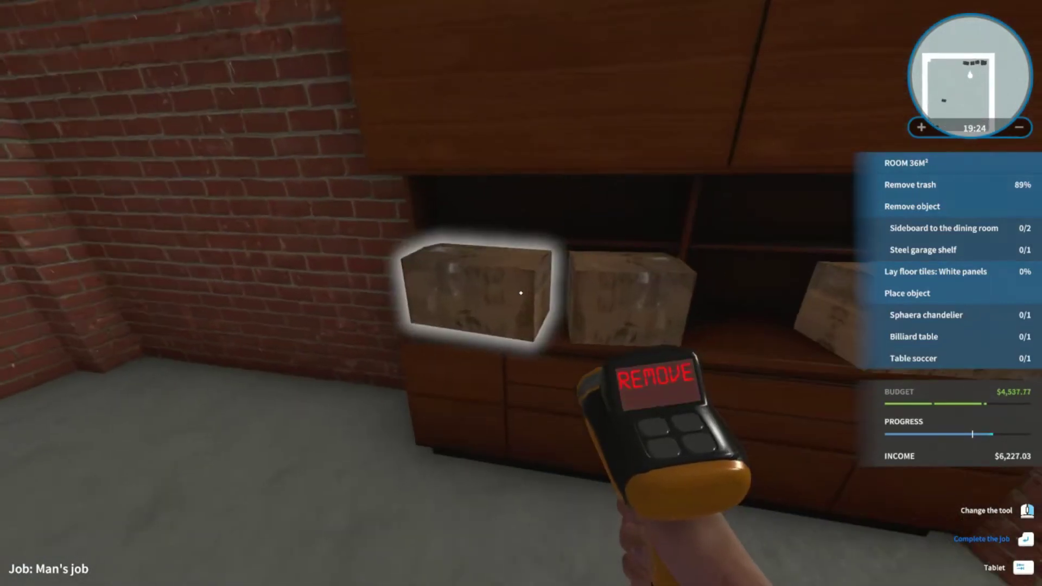
pyautogui.click(522, 293)
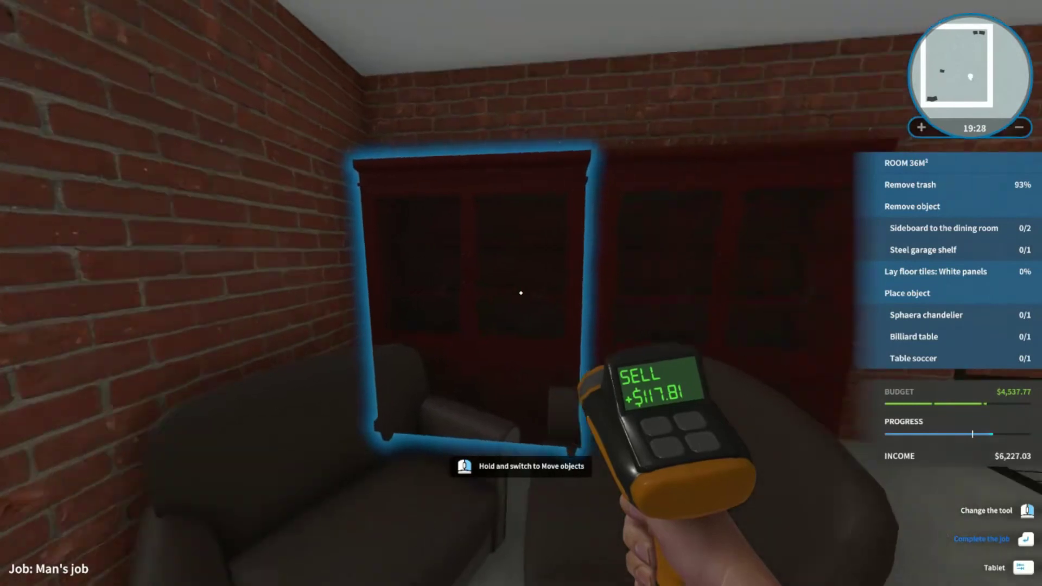
pyautogui.click(521, 294)
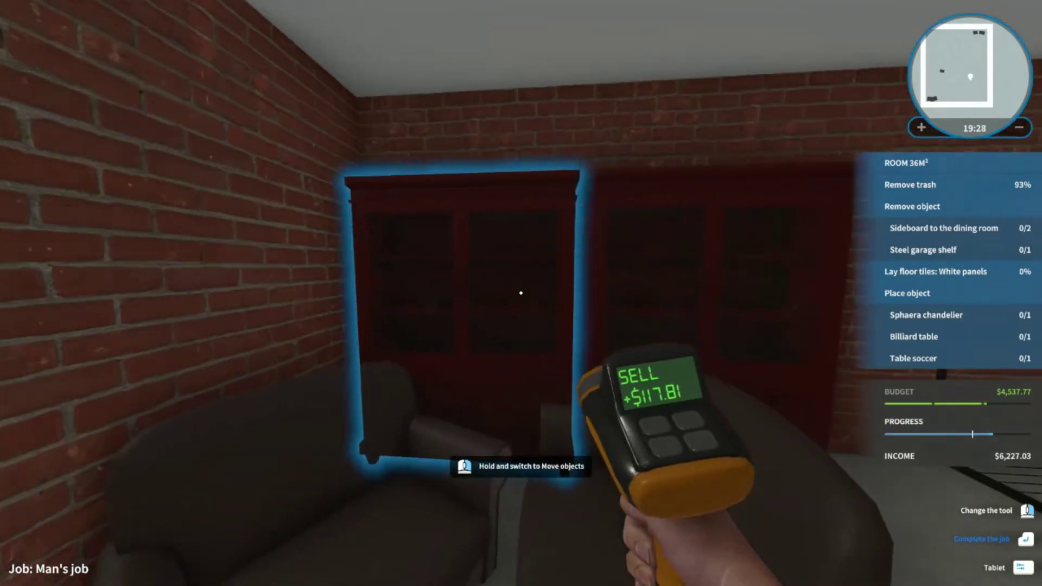
pyautogui.click(522, 294)
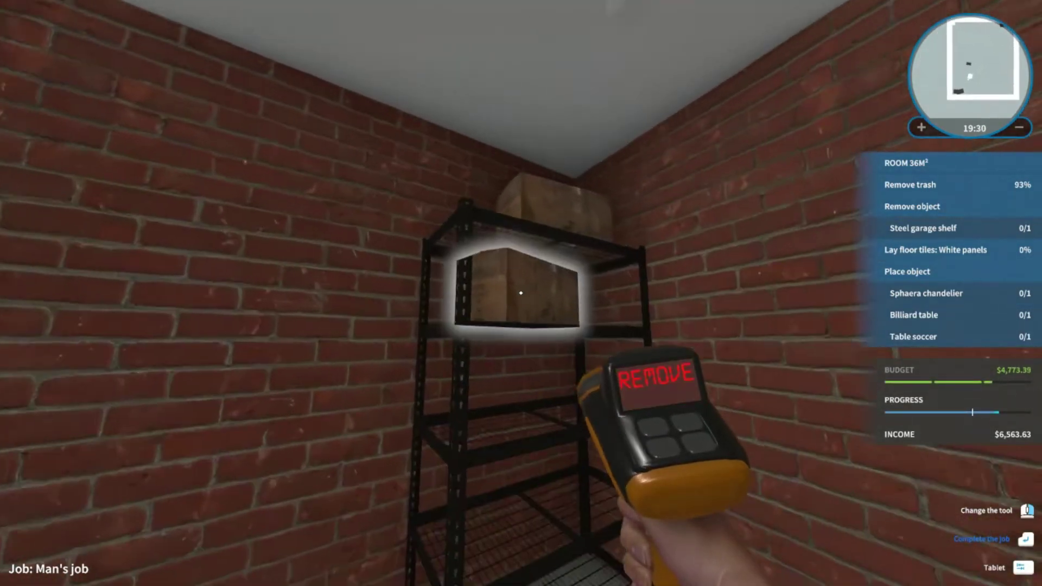
pyautogui.click(521, 293)
pyautogui.click(522, 294)
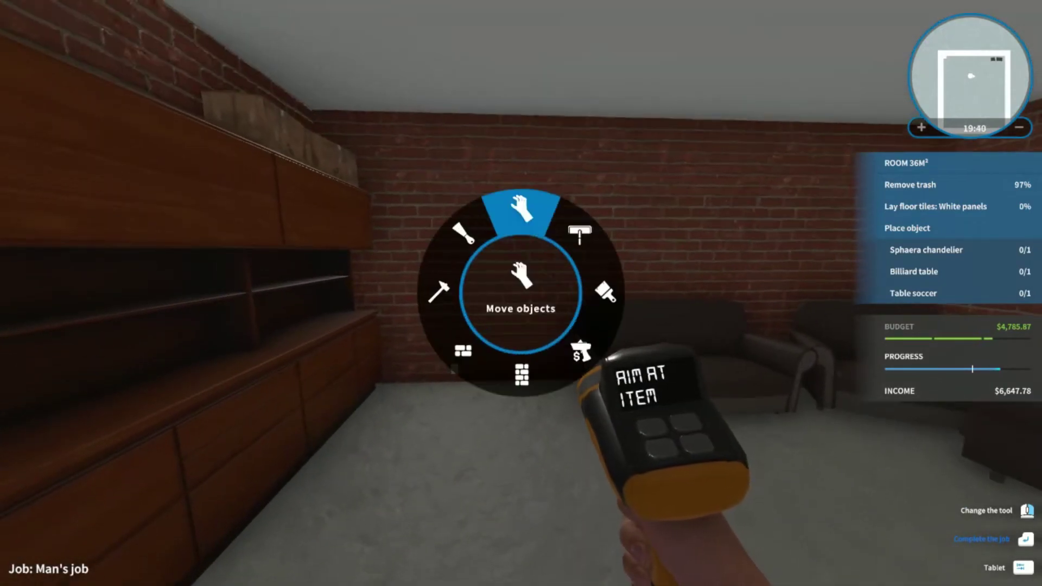
pyautogui.click(521, 211)
pyautogui.click(522, 293)
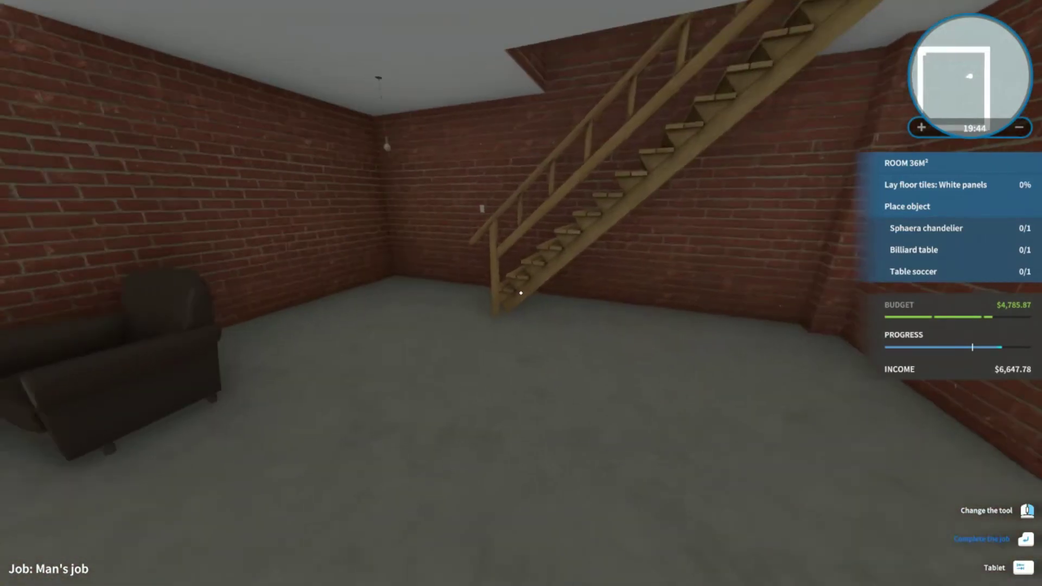
# - Buy White panels and tile the basement floor, including the strip beside the stairs
pyautogui.press('Tab')
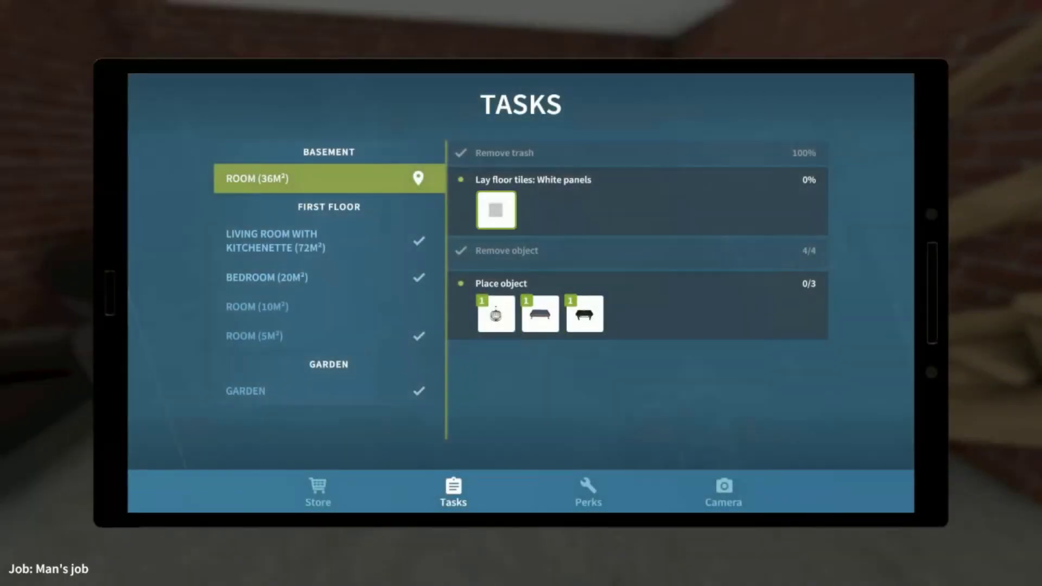
pyautogui.click(496, 210)
pyautogui.press('Tab')
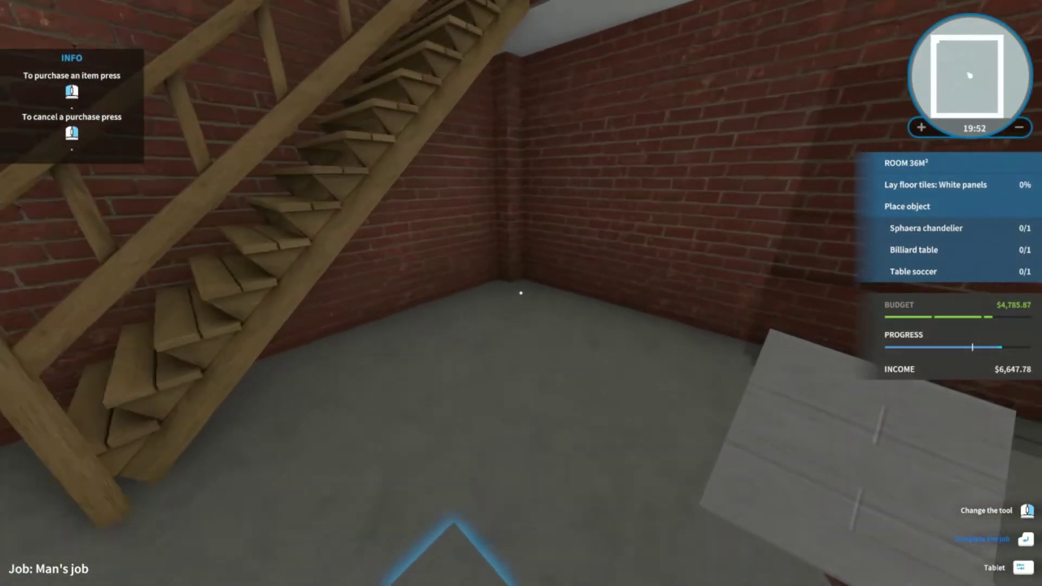
pyautogui.moveTo(522, 294); pyautogui.dragTo(522, 293)
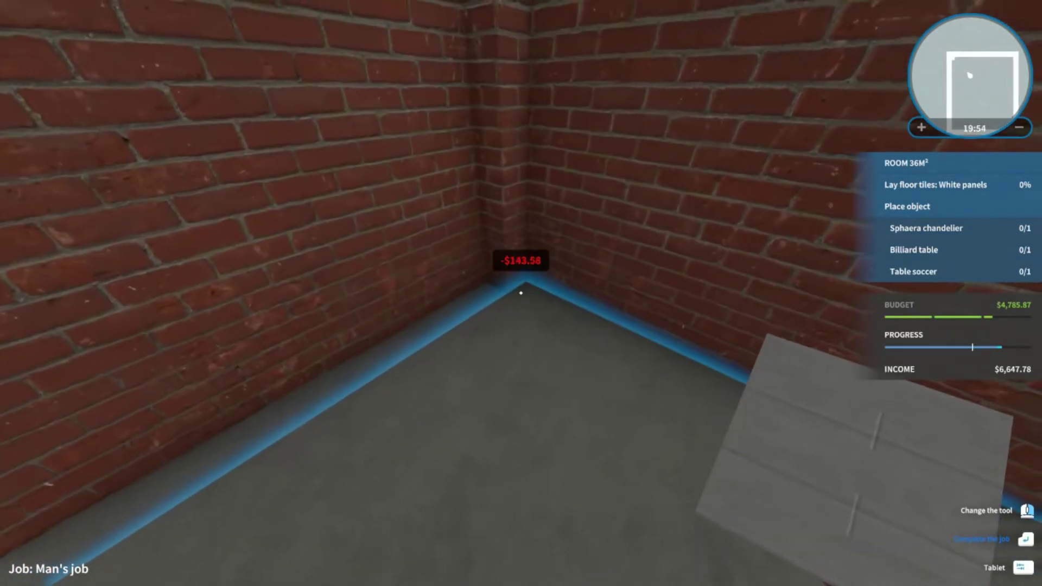
pyautogui.click(522, 293)
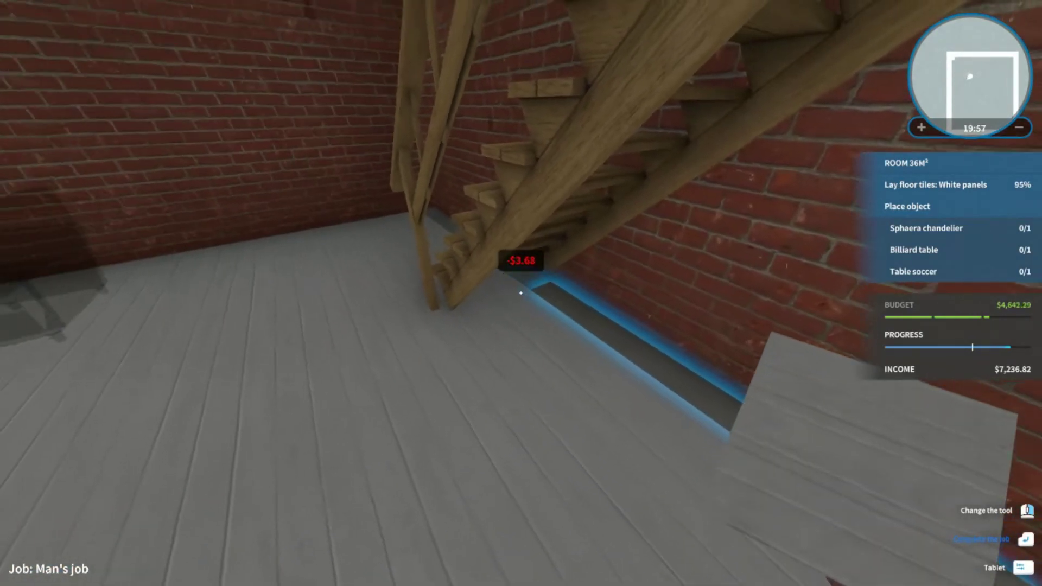
pyautogui.moveTo(521, 294); pyautogui.dragTo(521, 293)
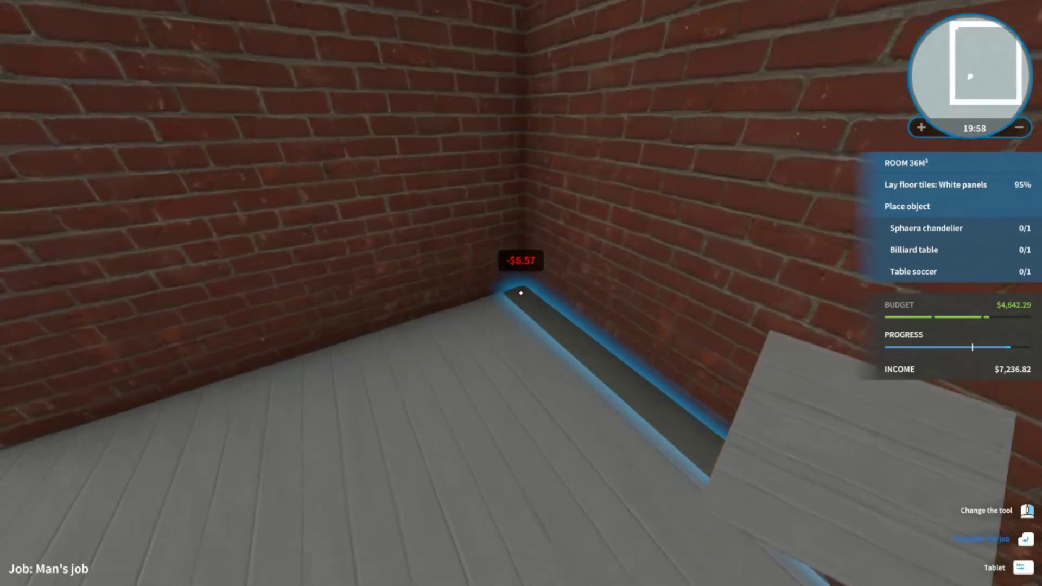
pyautogui.click(521, 294)
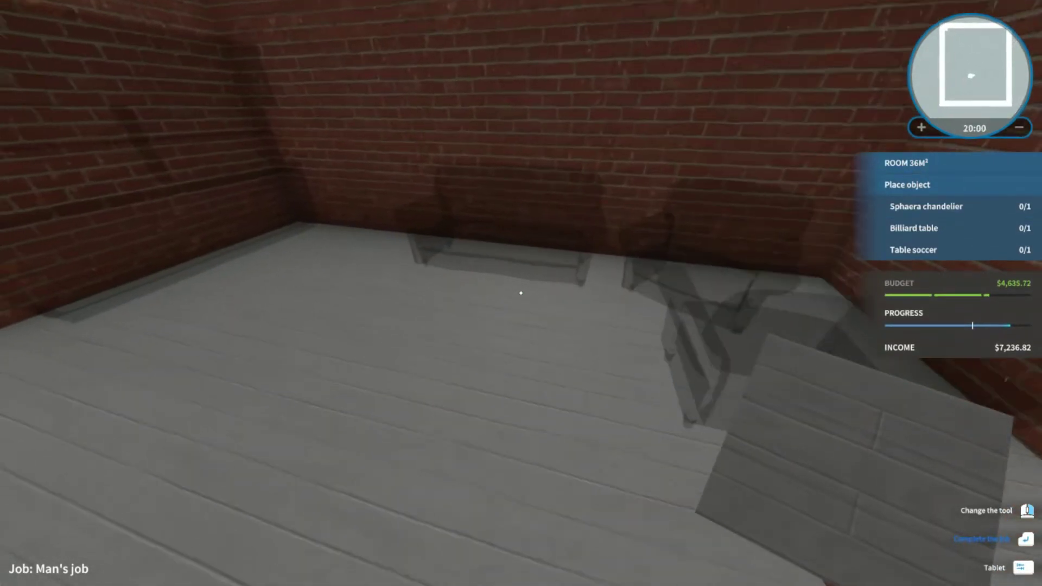
pyautogui.press('Tab')
pyautogui.press('Tab')
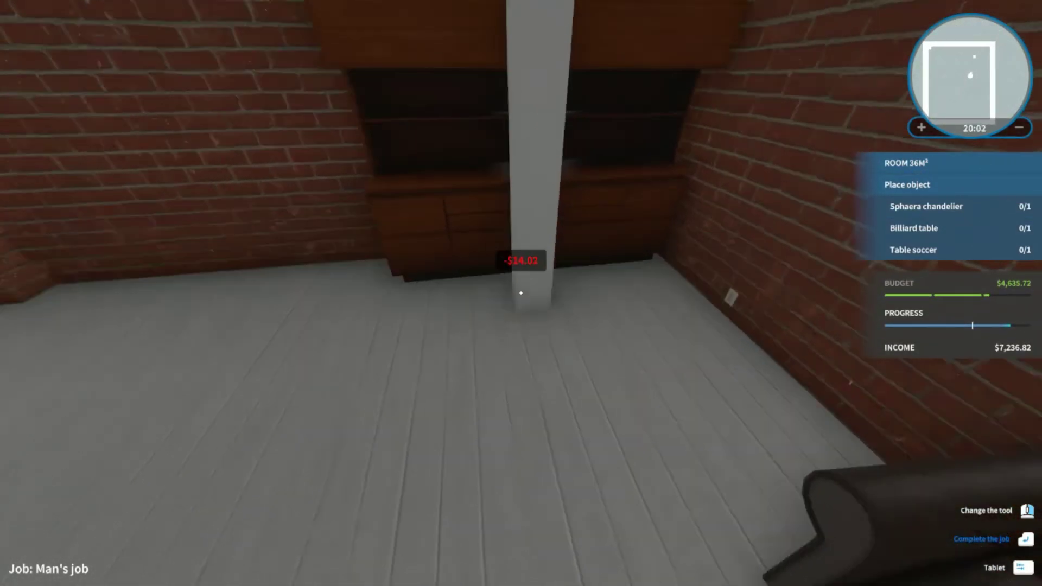
pyautogui.press('Tab')
pyautogui.click(521, 231)
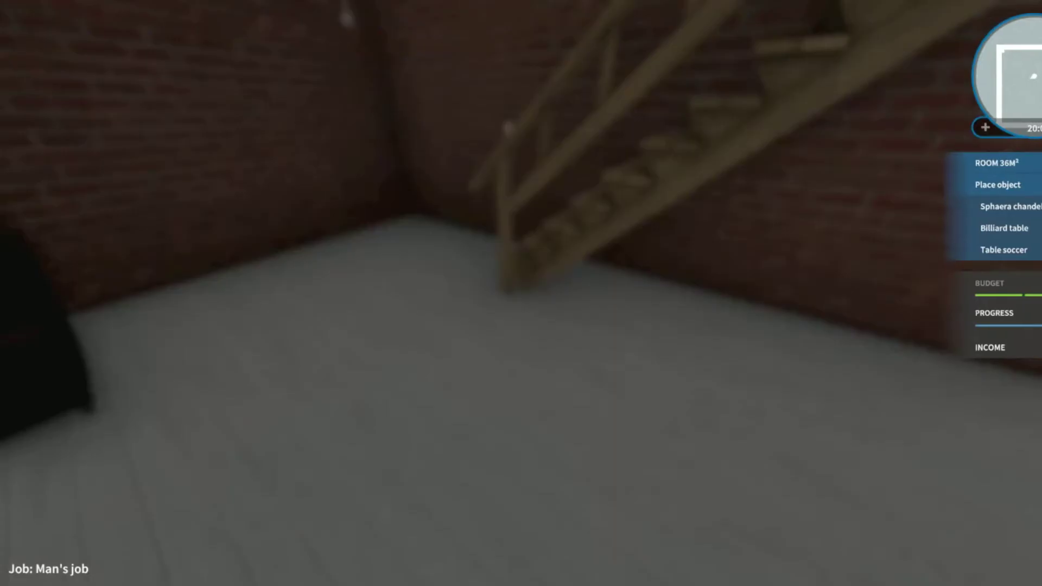
pyautogui.press('t')
pyautogui.click(501, 310)
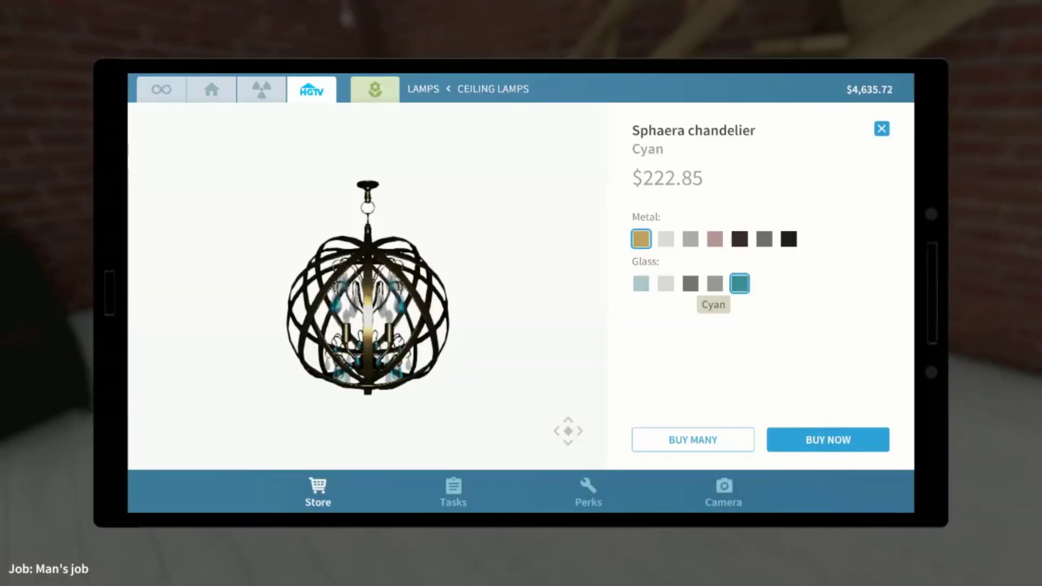
pyautogui.click(829, 441)
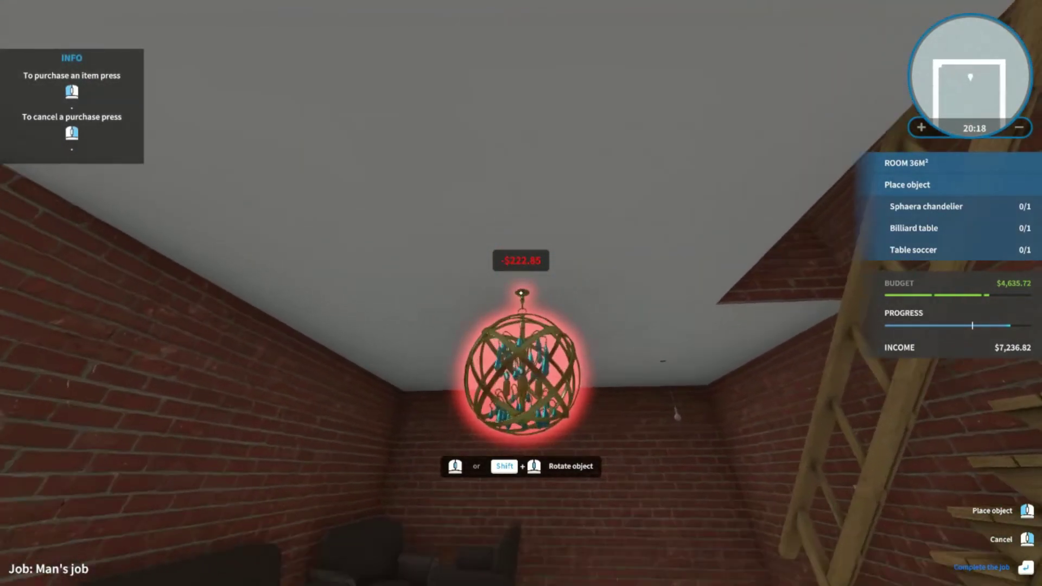
pyautogui.click(521, 359)
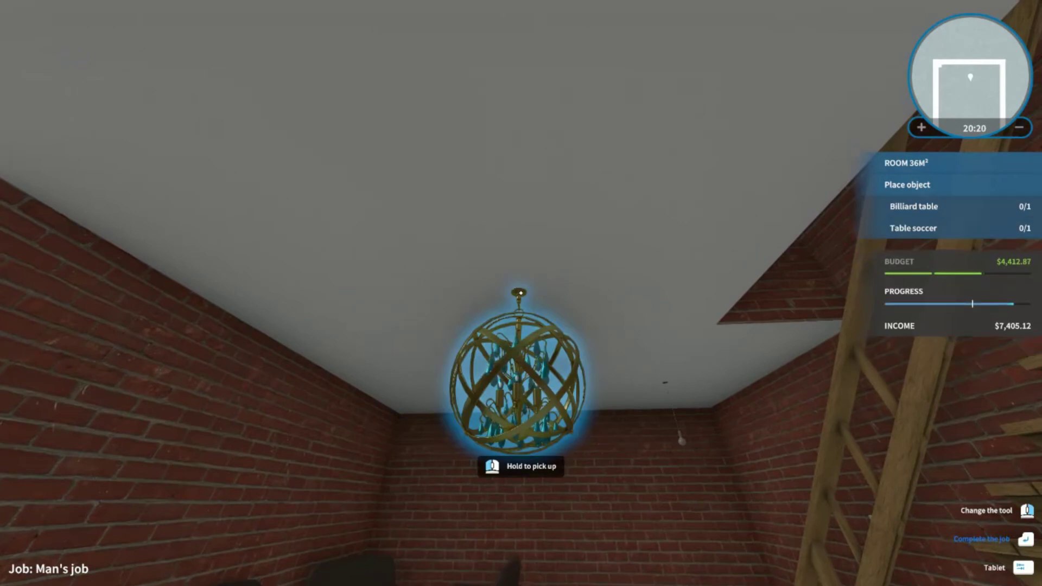
pyautogui.press('Tab')
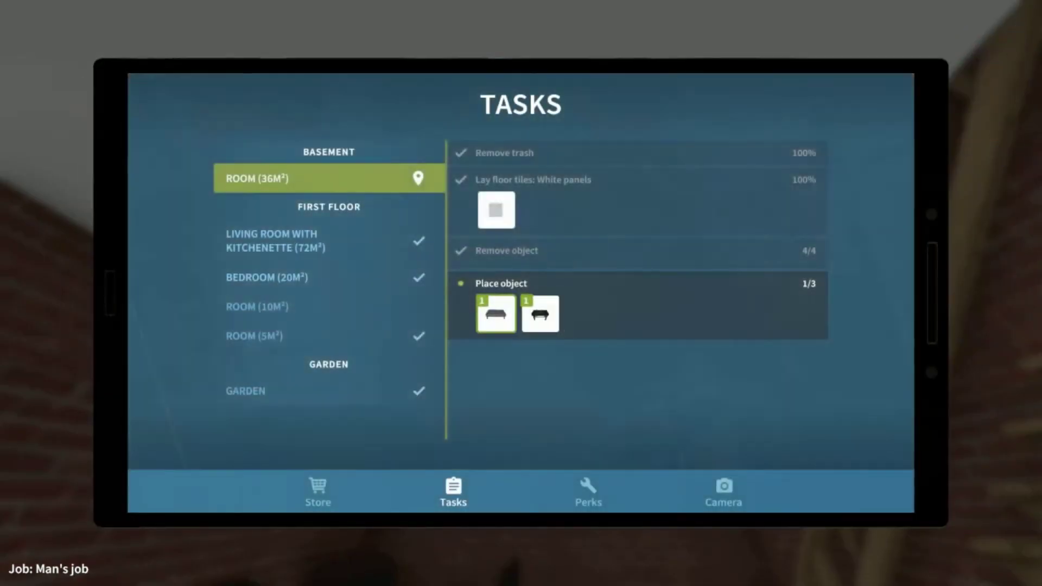
# - Buy the green Billiard table and place it, rotated, in the room's centre
pyautogui.click(497, 306)
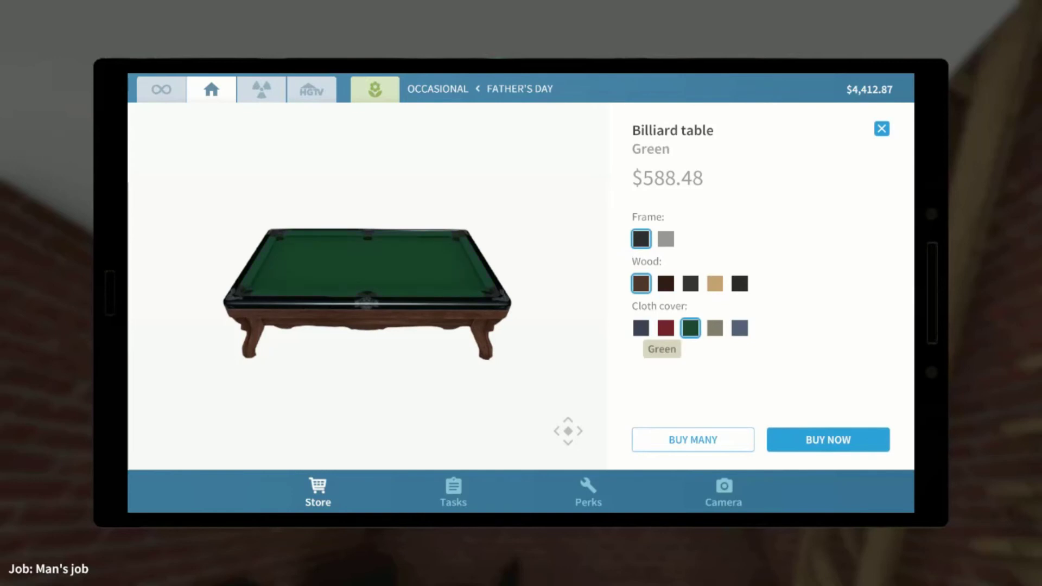
pyautogui.click(828, 440)
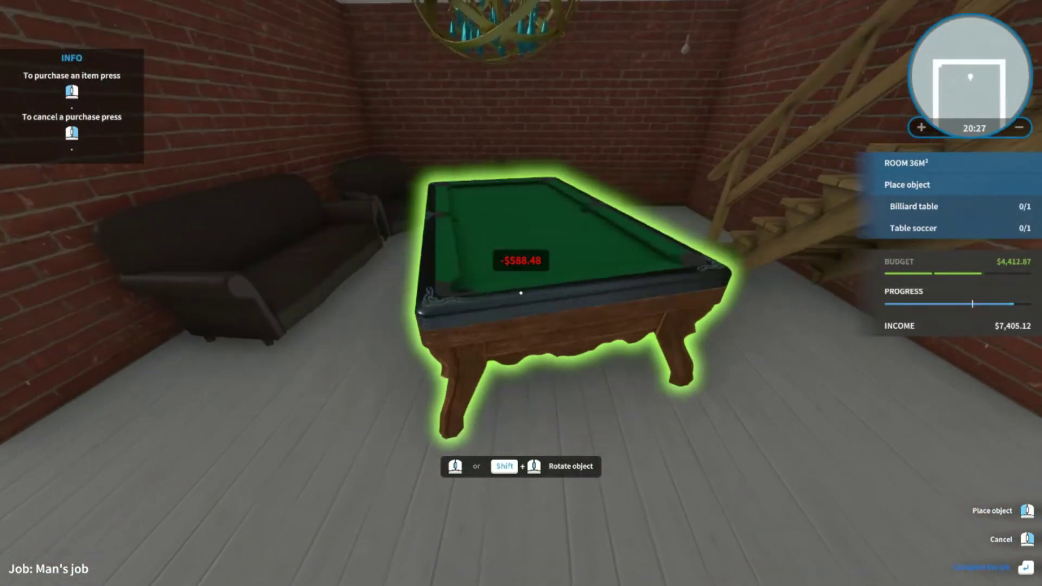
pyautogui.click(521, 293)
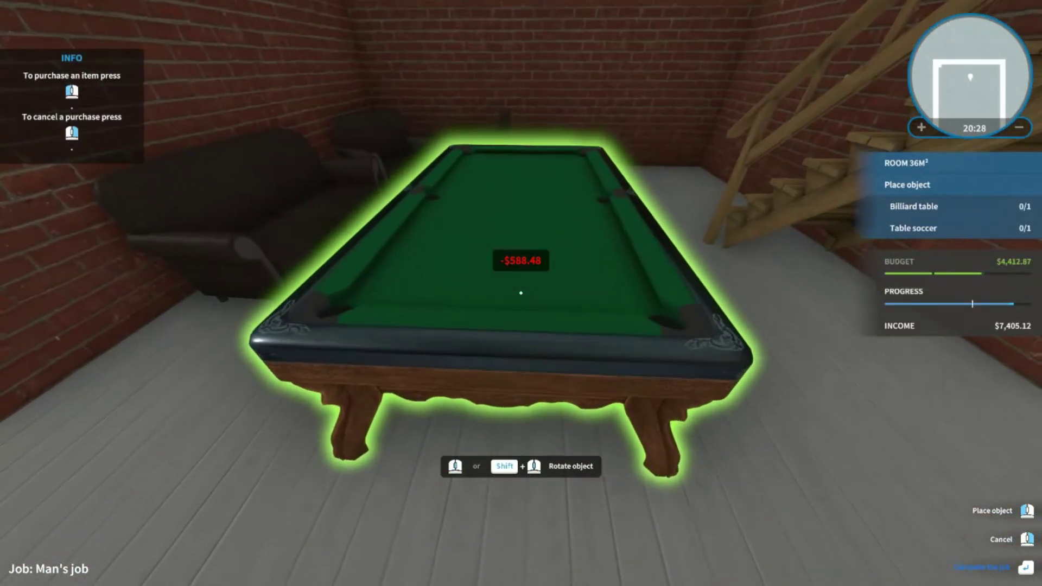
pyautogui.click(521, 294)
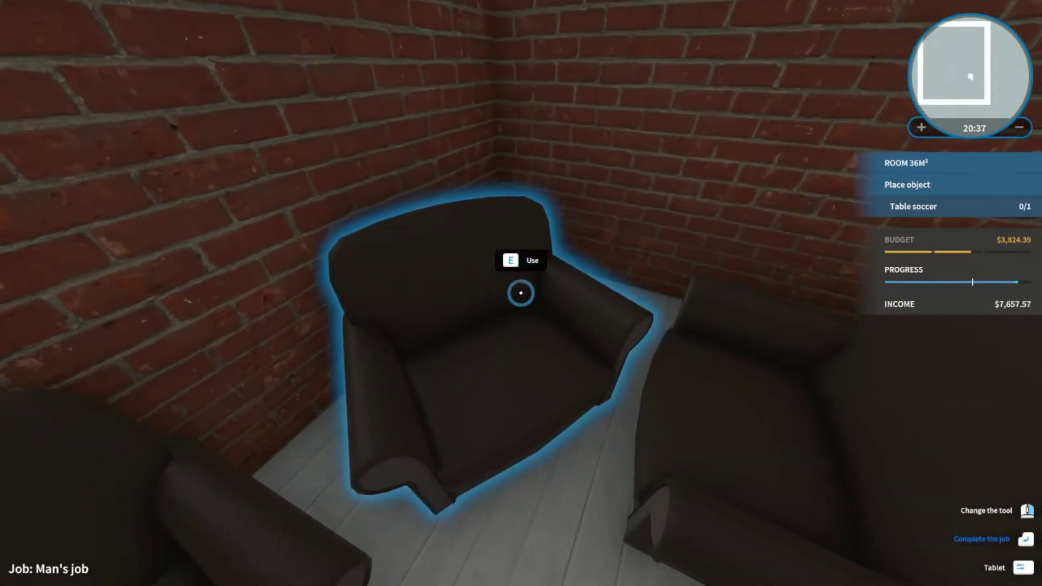
# - Reposition the armchair so it sits beside the sofa
pyautogui.click(522, 294)
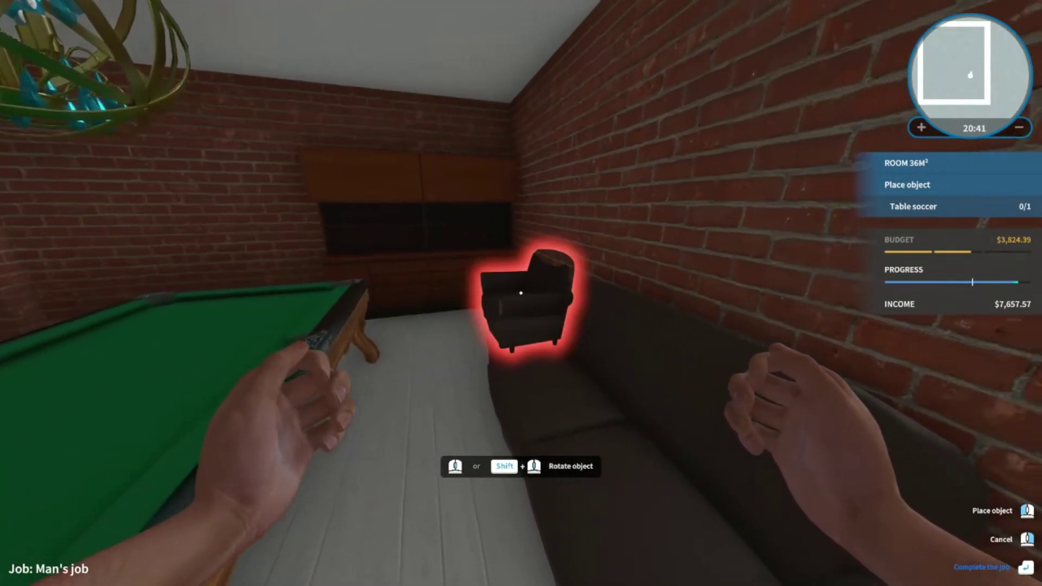
pyautogui.click(522, 294)
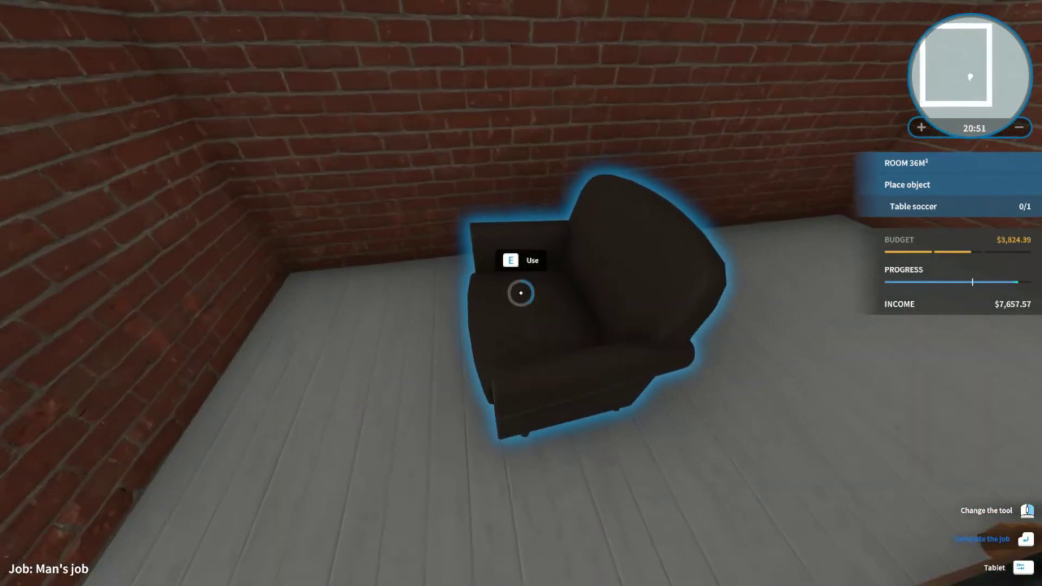
pyautogui.click(522, 294)
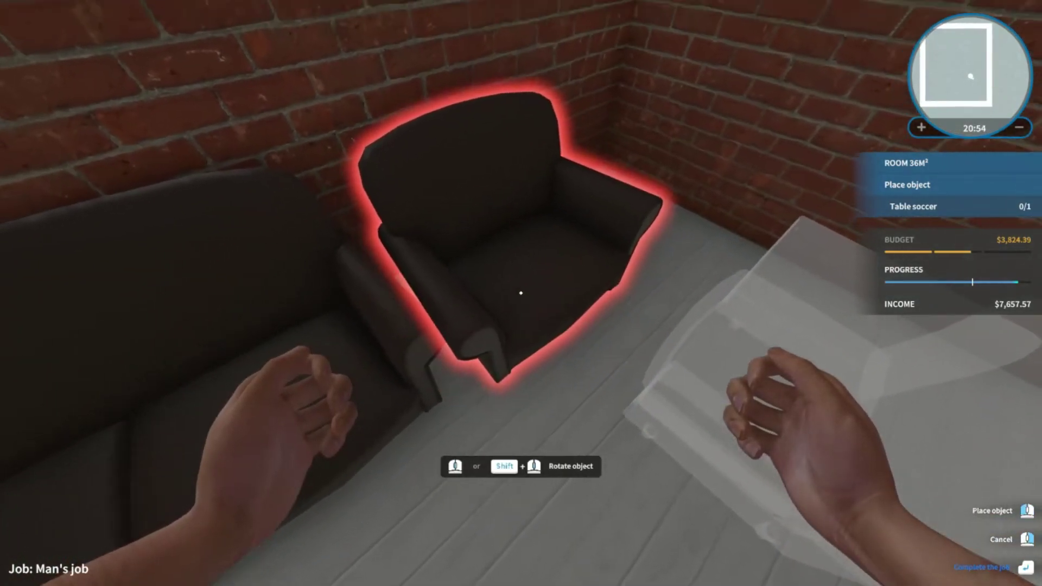
pyautogui.click(522, 293)
# - Buy the Table soccer from the tablet Store and place it in the basement
pyautogui.press('Tab')
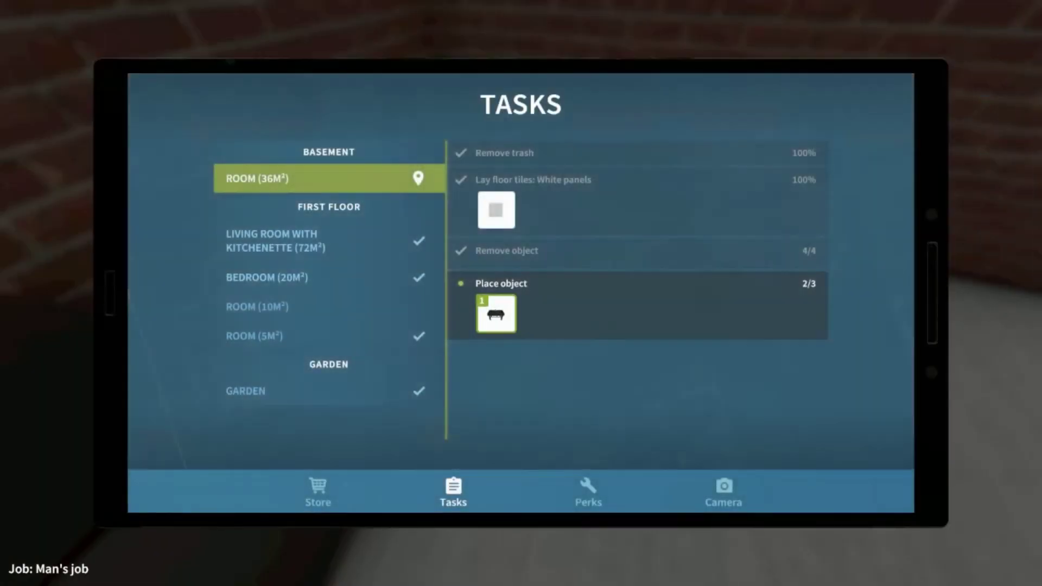
pyautogui.click(496, 310)
pyautogui.click(828, 440)
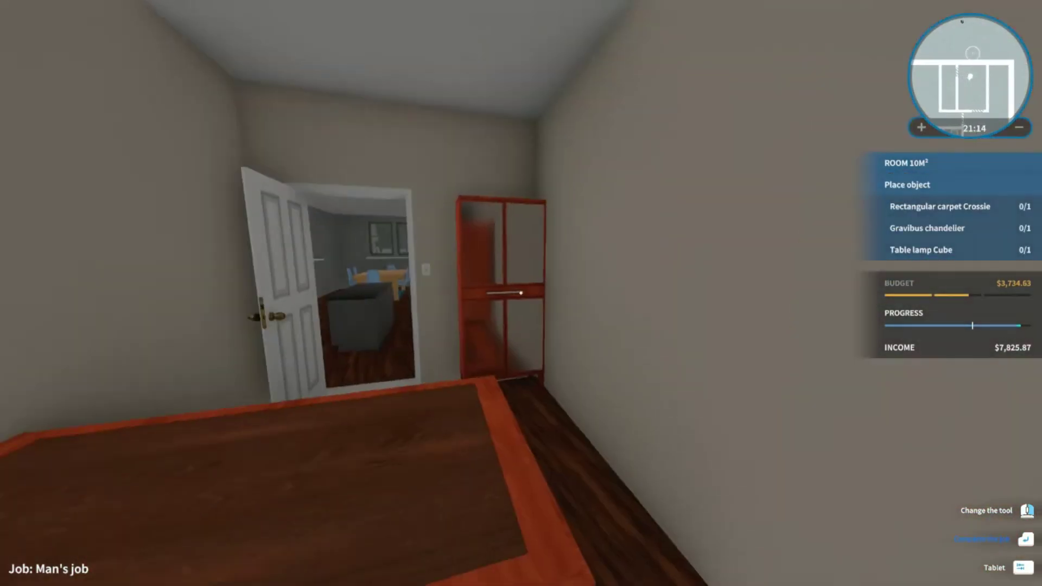
# - Buy the green Rectangular carpet Crossie and lay it under the office desk
pyautogui.press('Tab')
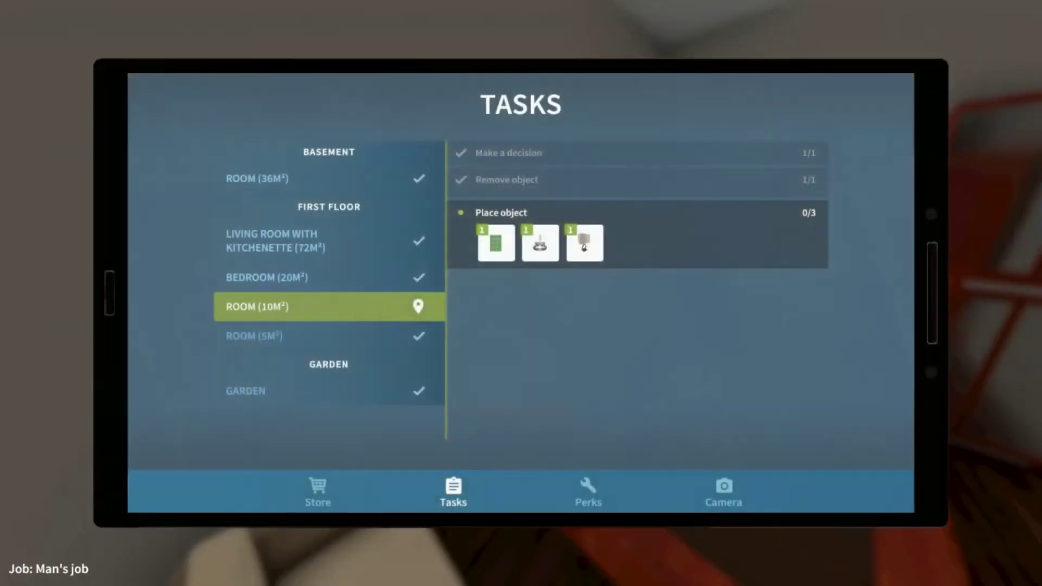
pyautogui.click(495, 243)
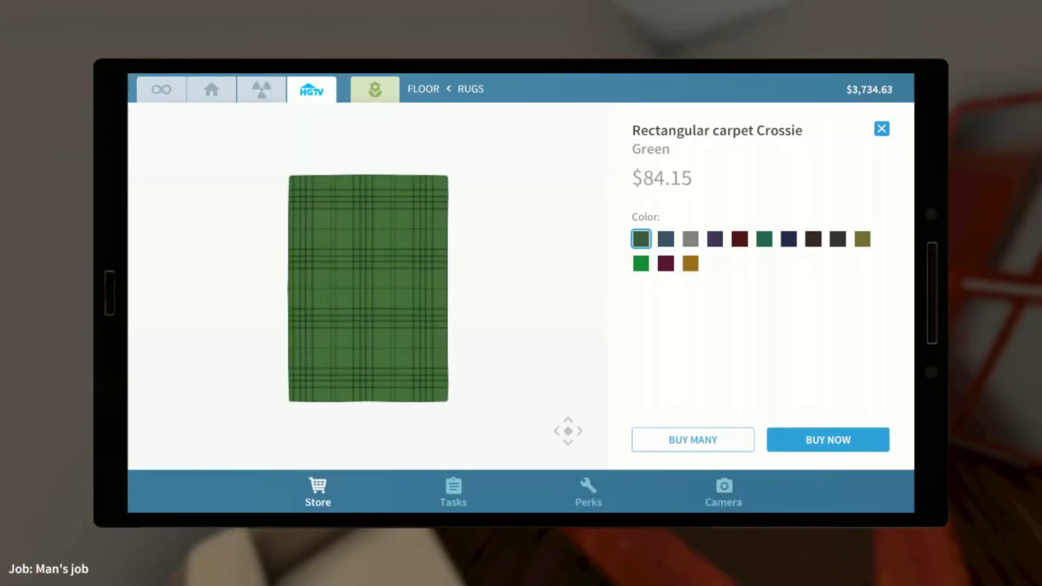
pyautogui.click(829, 440)
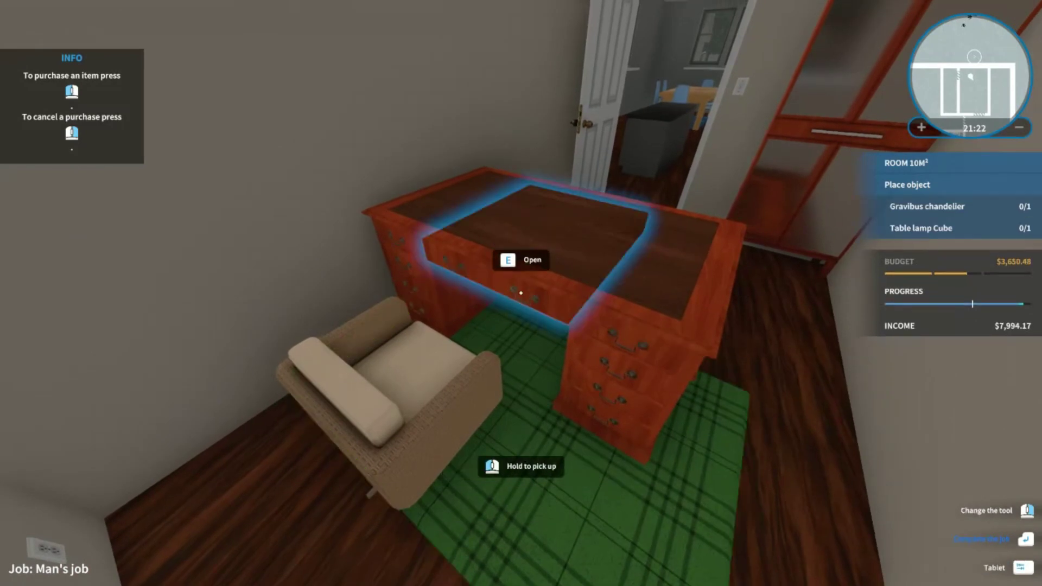
# - Buy the white Gravibus chandelier and hang it on the ceiling above the desk
pyautogui.press('Tab')
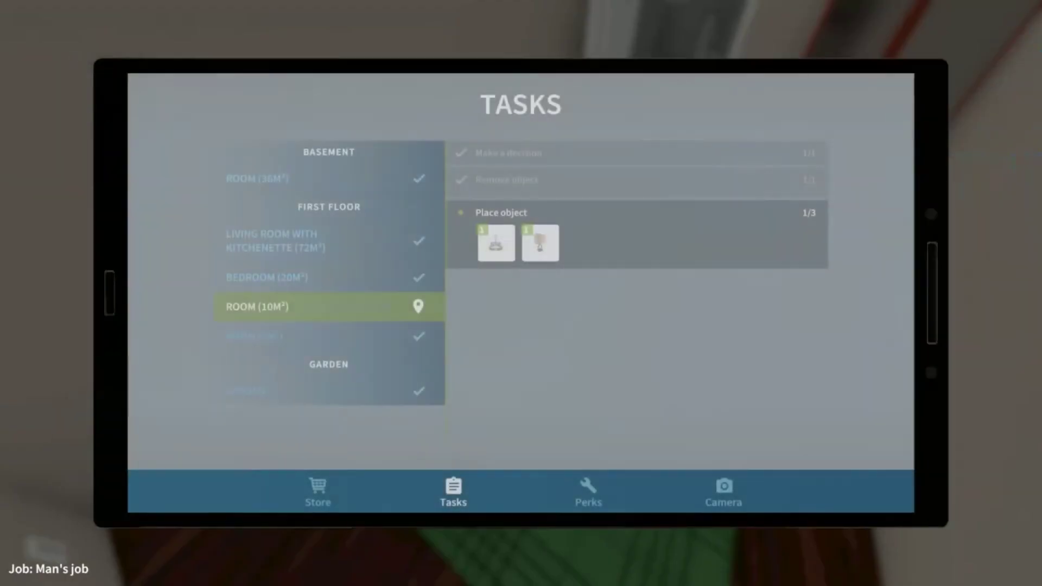
pyautogui.click(501, 231)
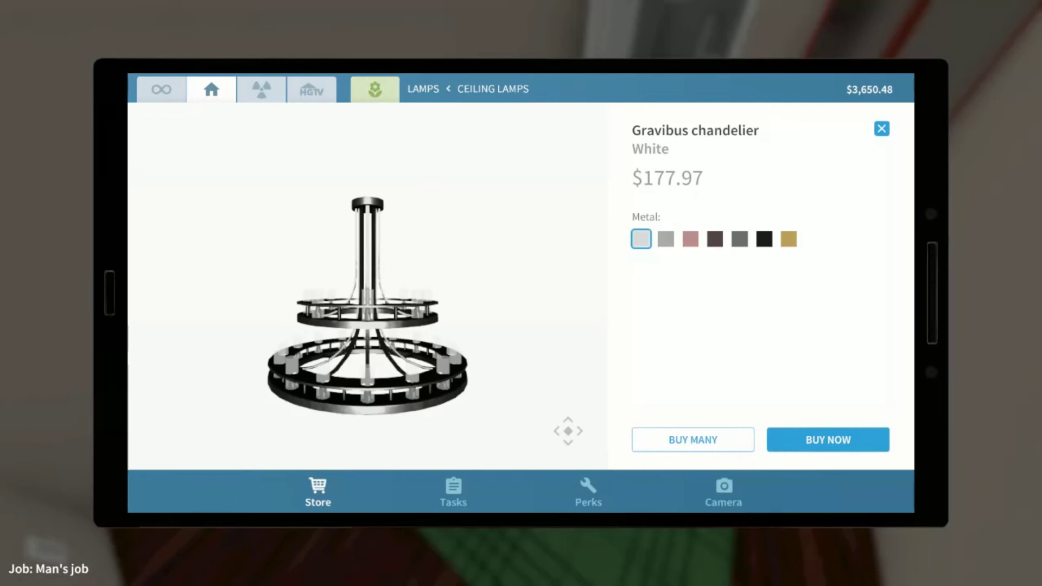
pyautogui.click(828, 440)
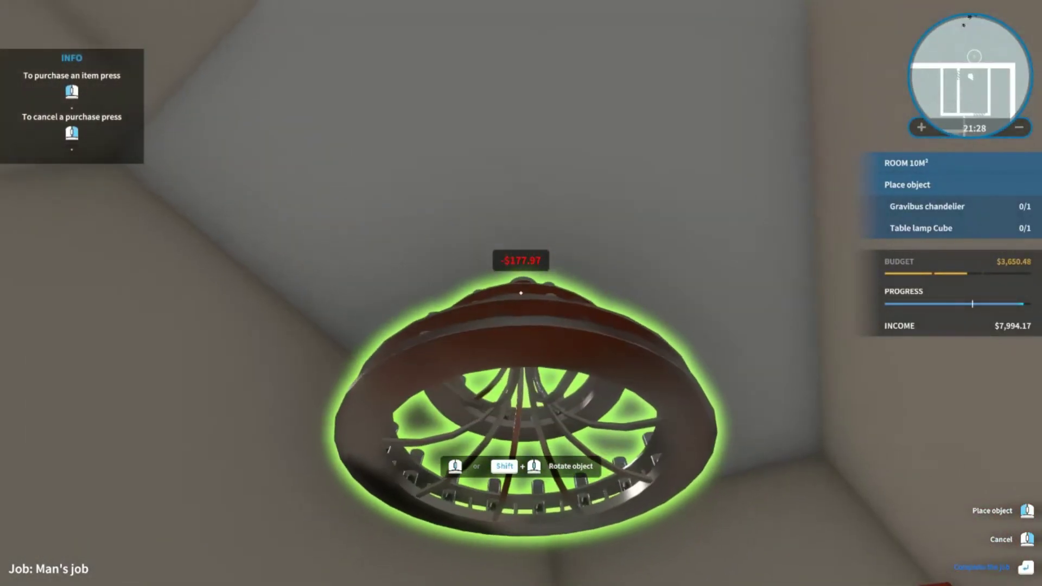
pyautogui.click(521, 293)
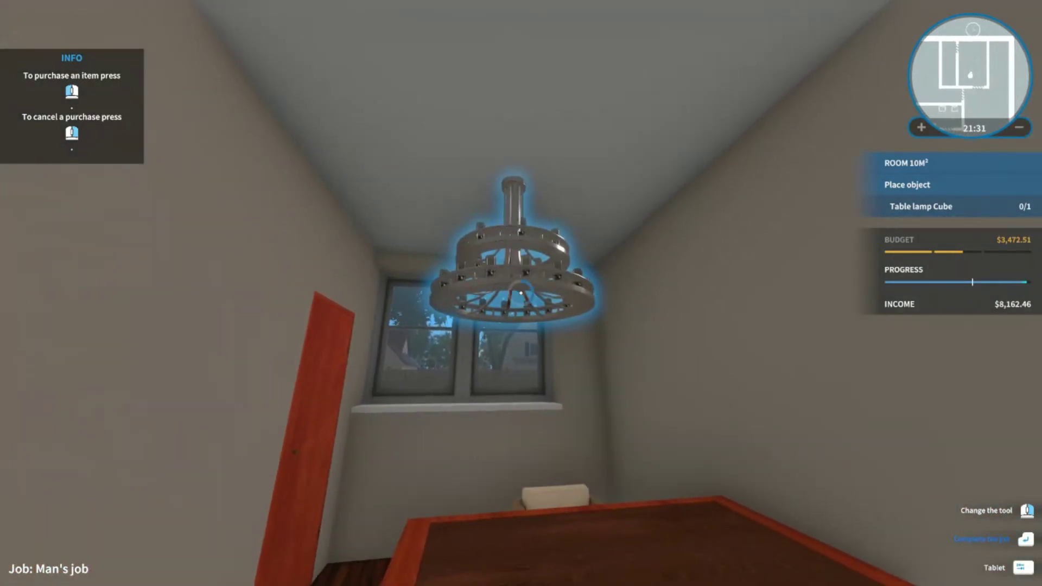
pyautogui.click(521, 294)
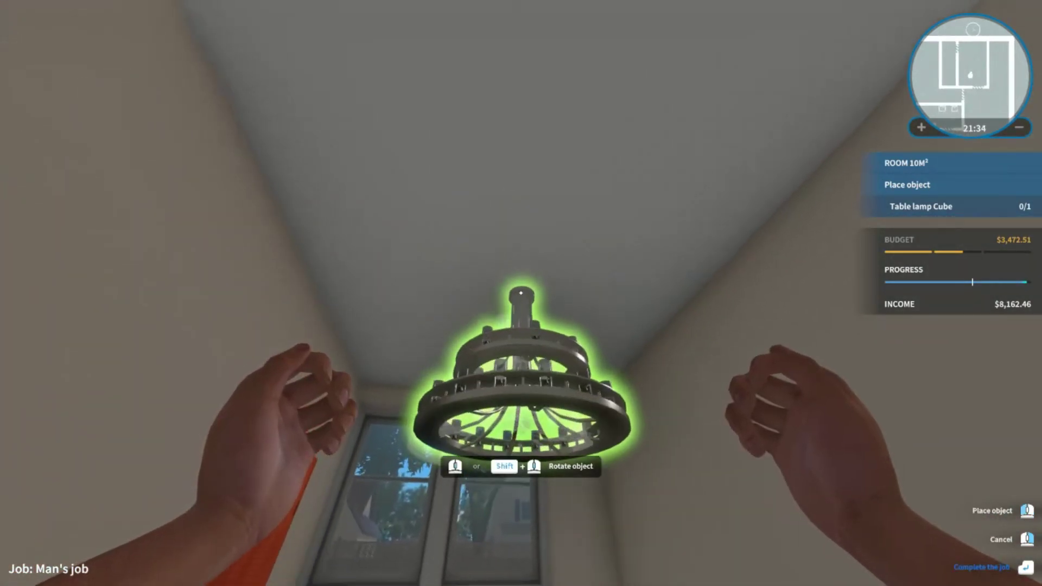
pyautogui.click(521, 293)
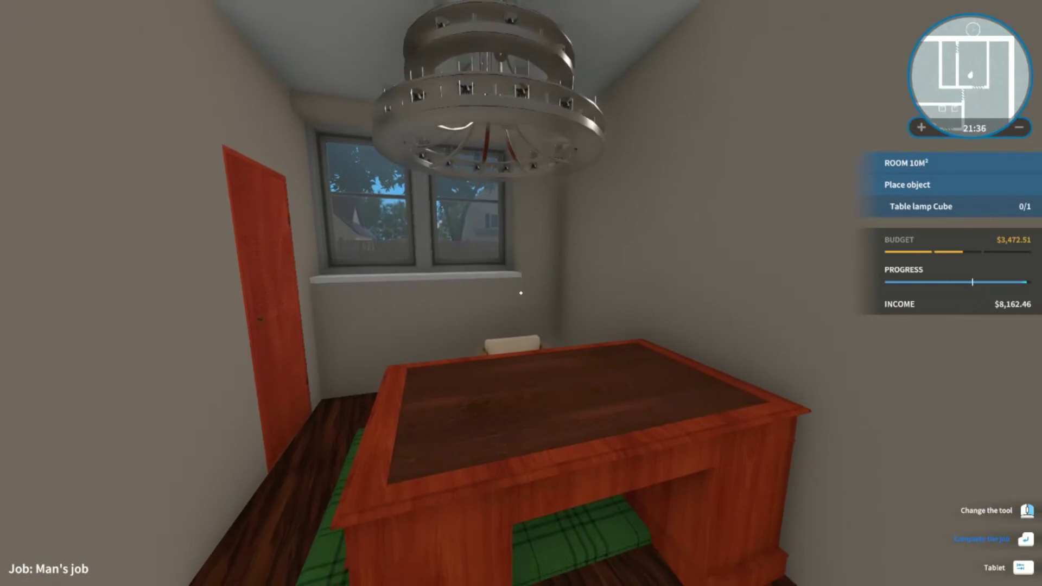
# - Buy the Table lamp Cube and place it on the office desk
pyautogui.press('Tab')
pyautogui.click(500, 241)
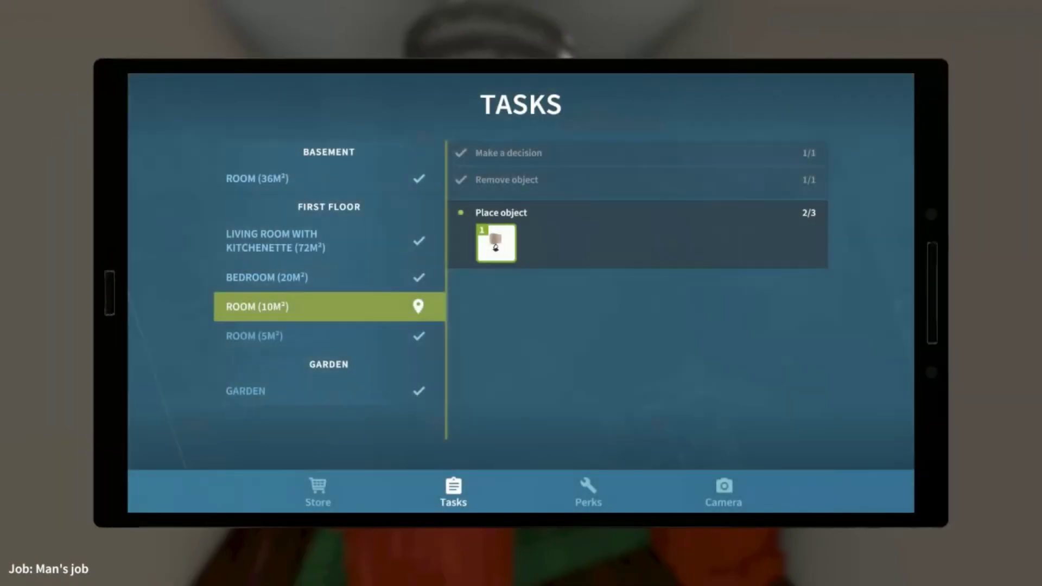
pyautogui.click(829, 441)
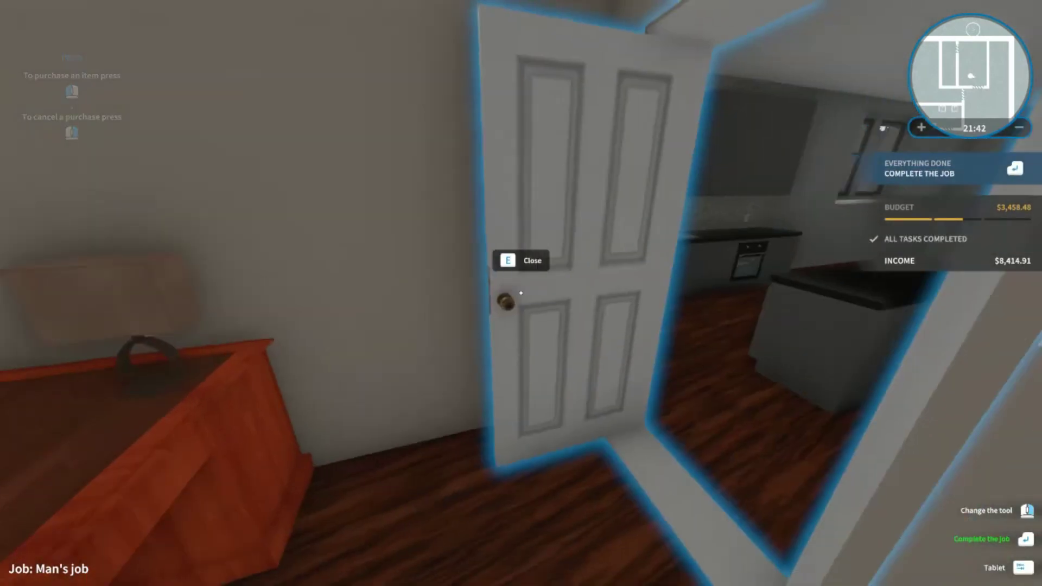
# - Walk outside to the front yard and request completing the job for $8,414.91
pyautogui.press('w')
pyautogui.press('w')
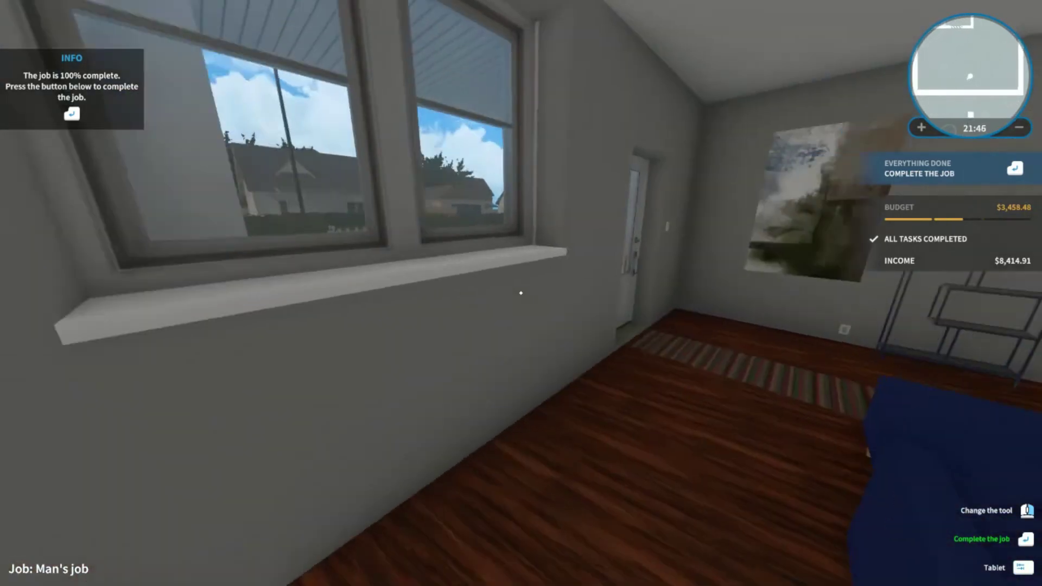
pyautogui.press('w')
pyautogui.click(522, 293)
pyautogui.press('w')
pyautogui.press('w')
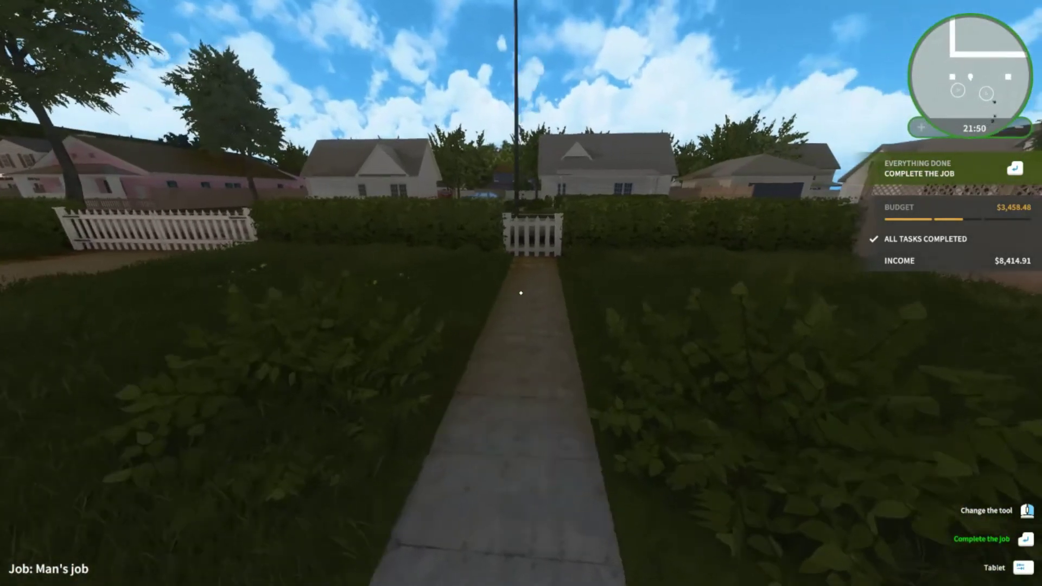
pyautogui.press('Return')
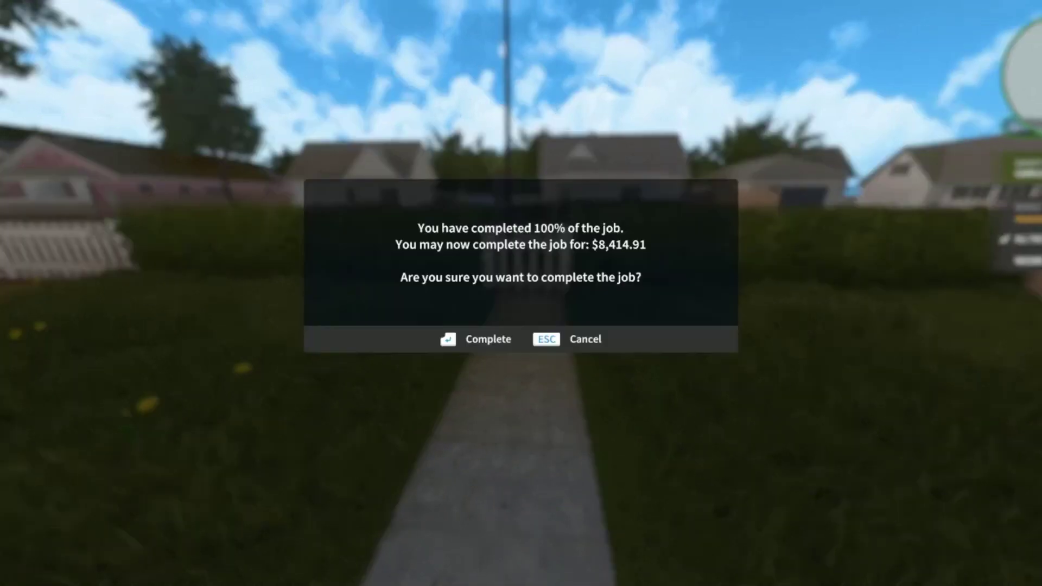